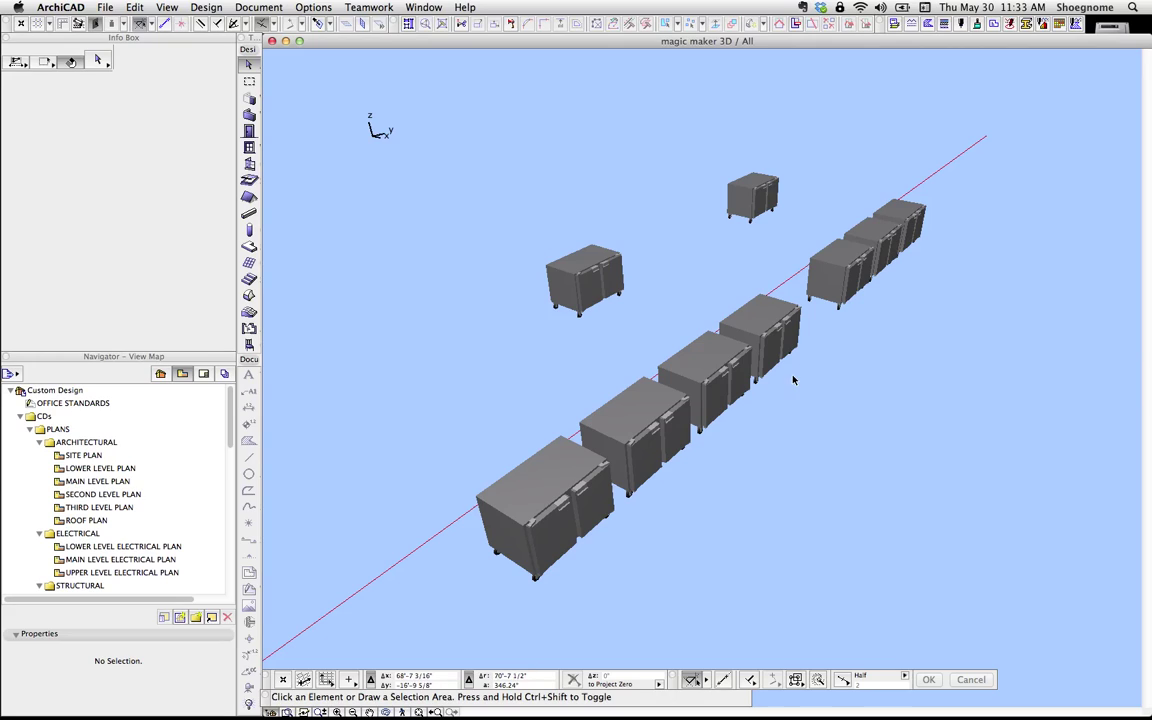
Step: Examine the cabinet models in 3D, selecting the frontmost cabinet and the rear freestanding one in turn
key("o")
mouse_move(689, 303)
left_mouse_down()
mouse_move(743, 309)
mouse_move(666, 296)
mouse_move(682, 304)
left_mouse_up()
key("o")
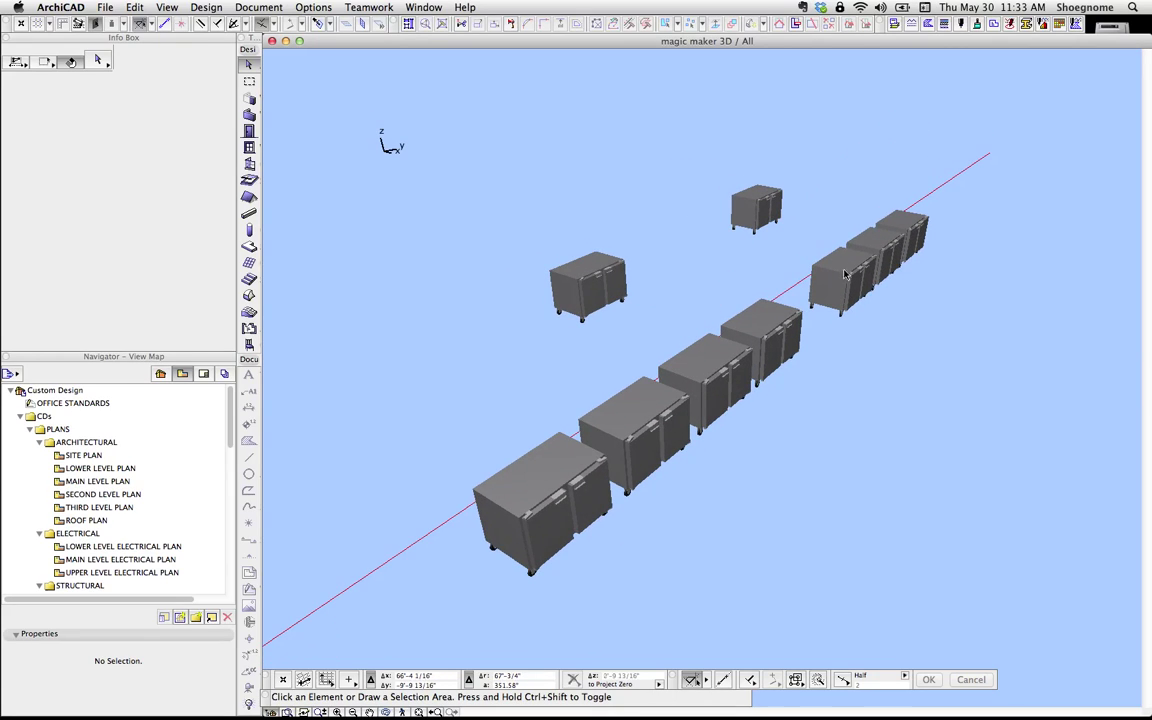
left_click(535, 490)
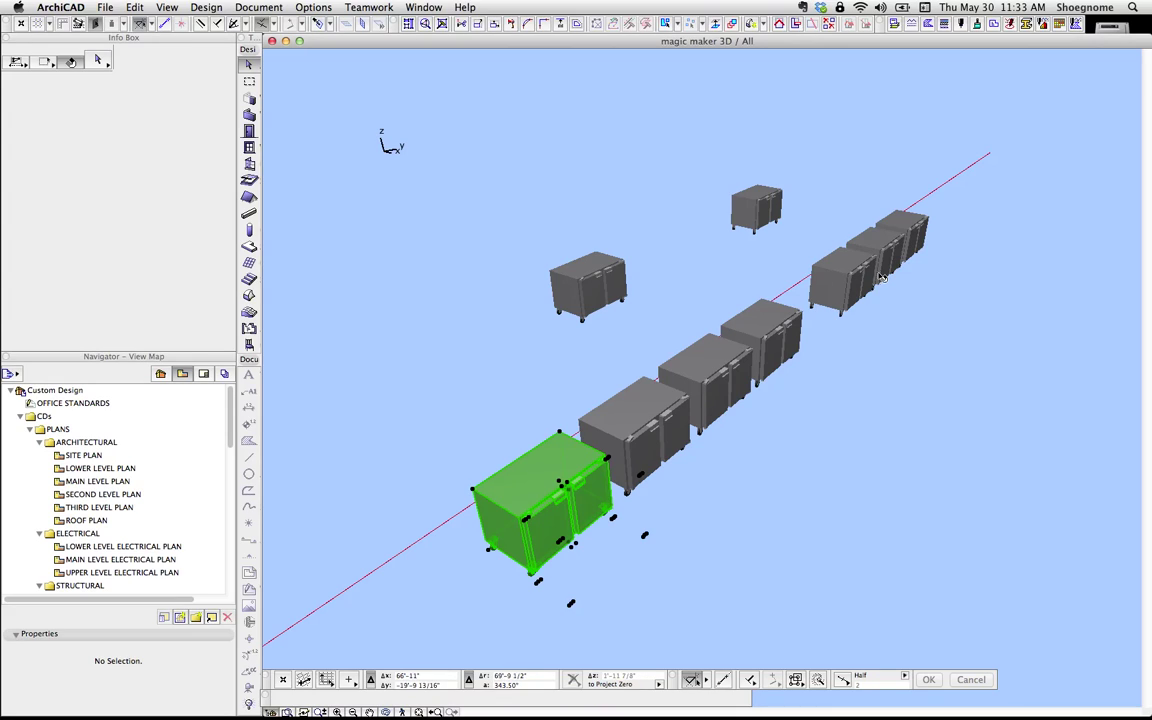
key("Escape")
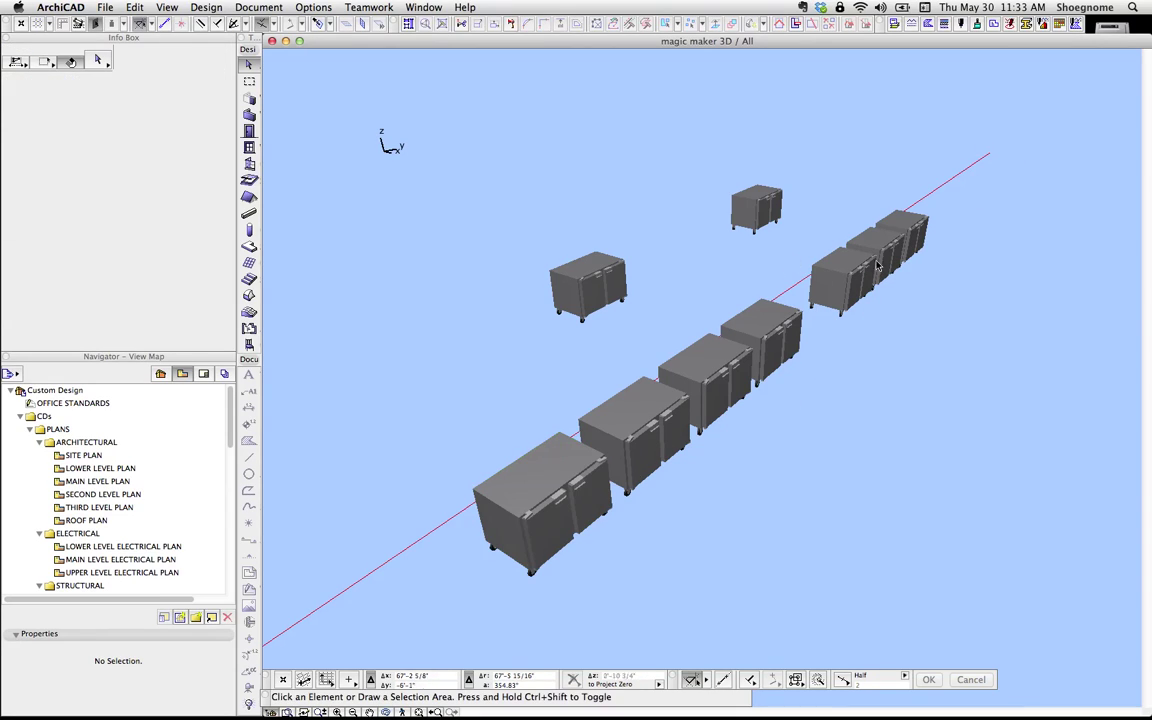
left_click_drag(806, 219, 684, 179)
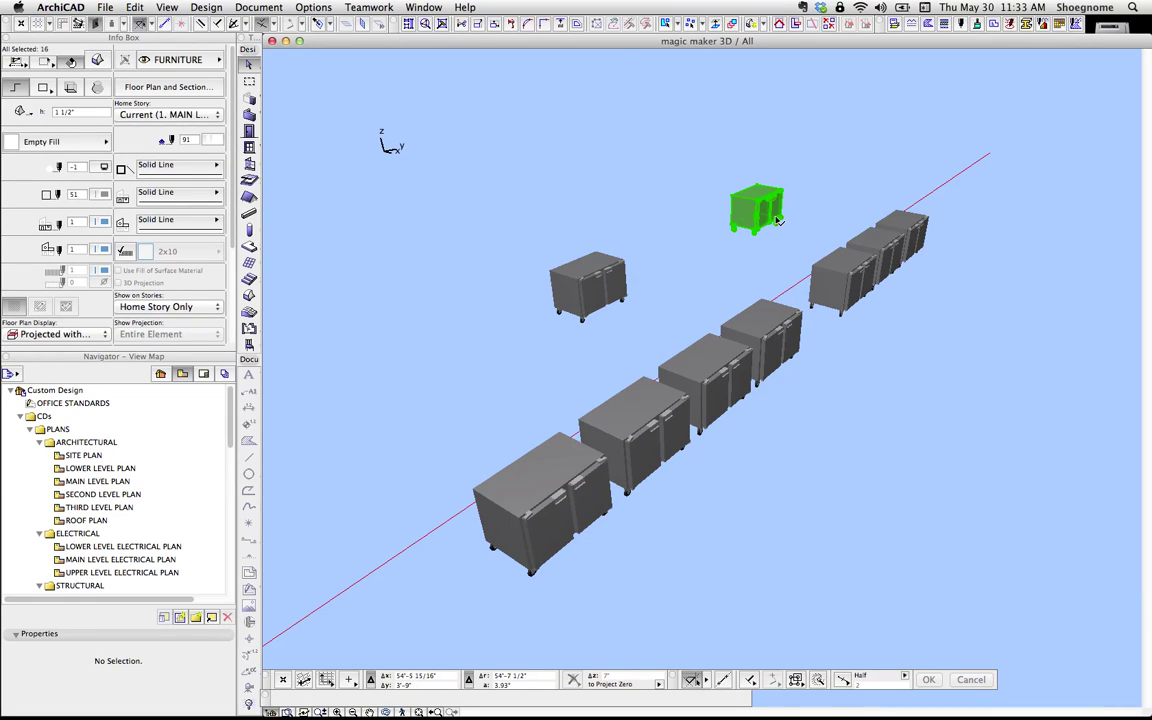
left_click(676, 288)
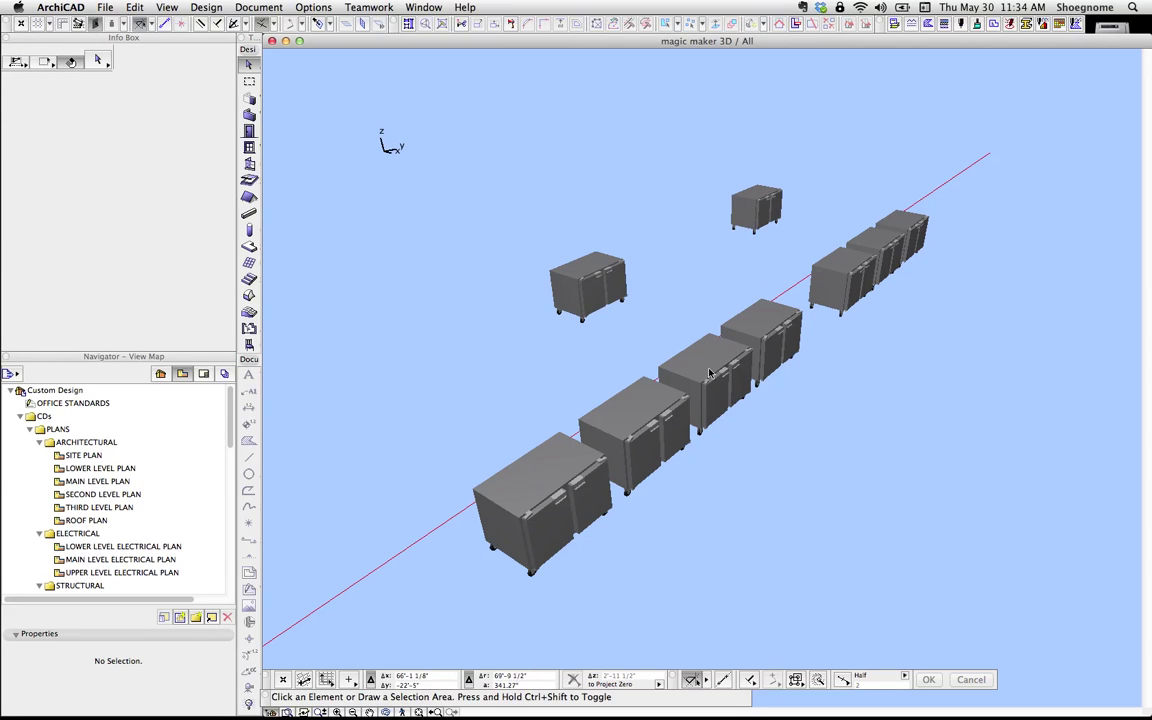
mouse_move(767, 346)
left_mouse_down()
mouse_move(879, 383)
mouse_move(905, 417)
mouse_move(823, 303)
mouse_move(727, 288)
mouse_move(764, 322)
left_mouse_up()
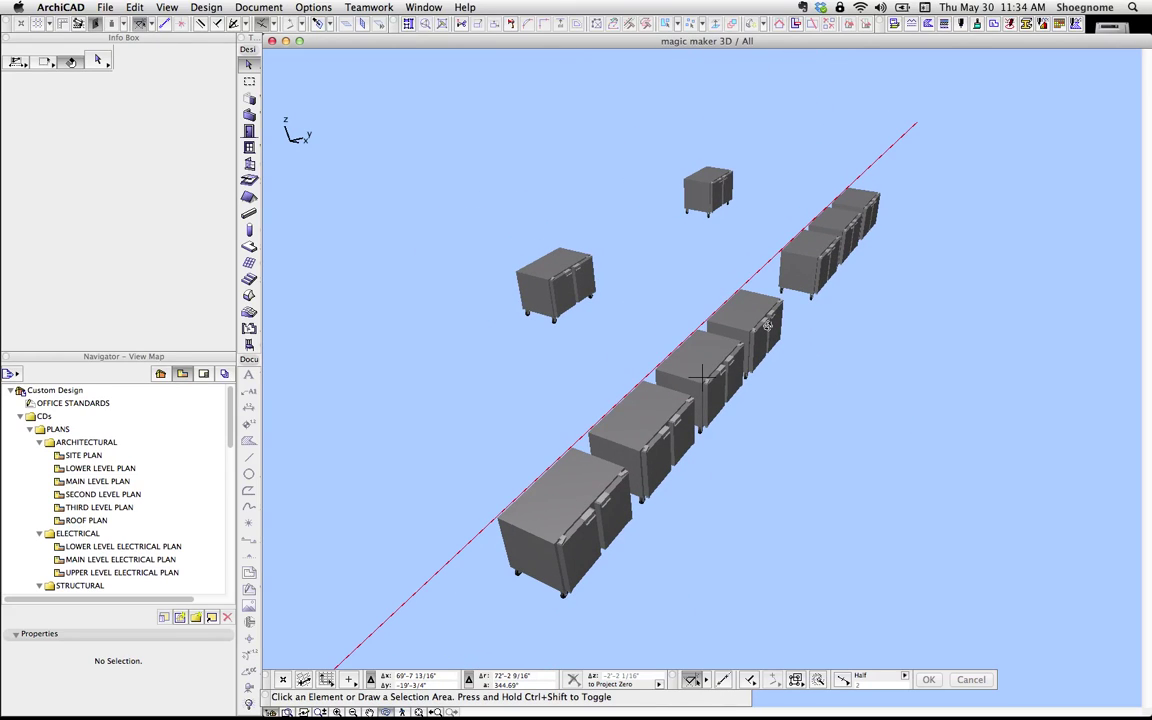
Step: Switch to the main level floor plan, select all cabinets in the OBJECTS column, and clear the selection
key("F2")
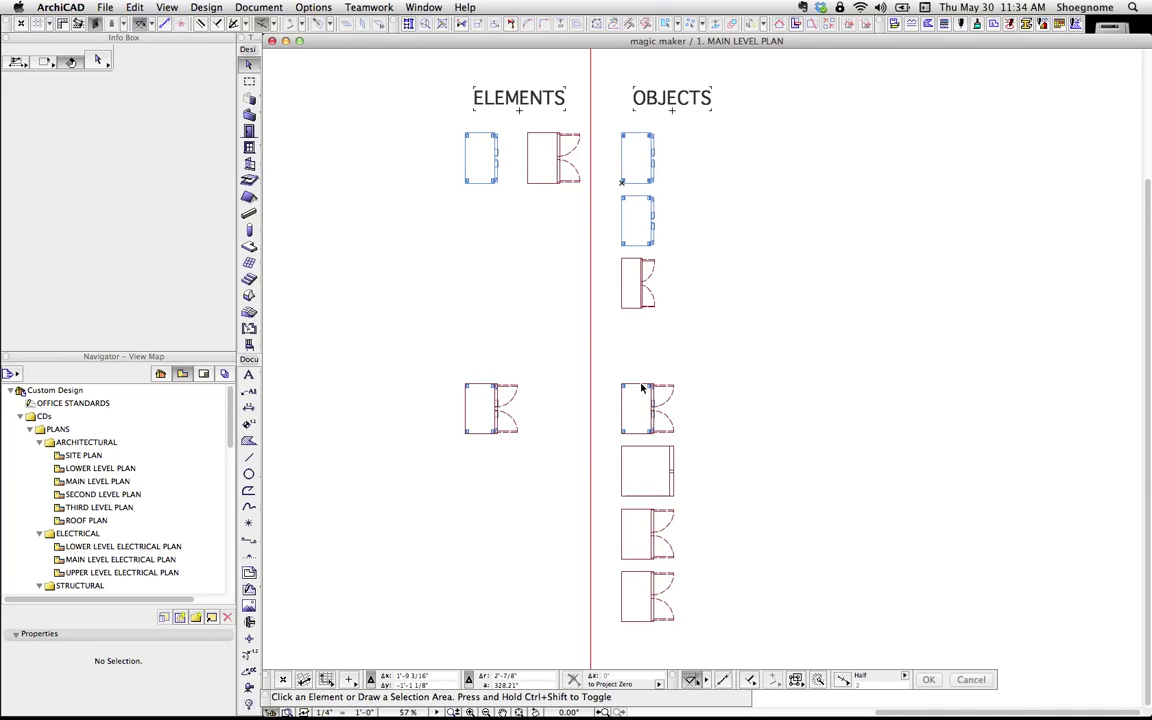
left_click(686, 622)
left_click(614, 118)
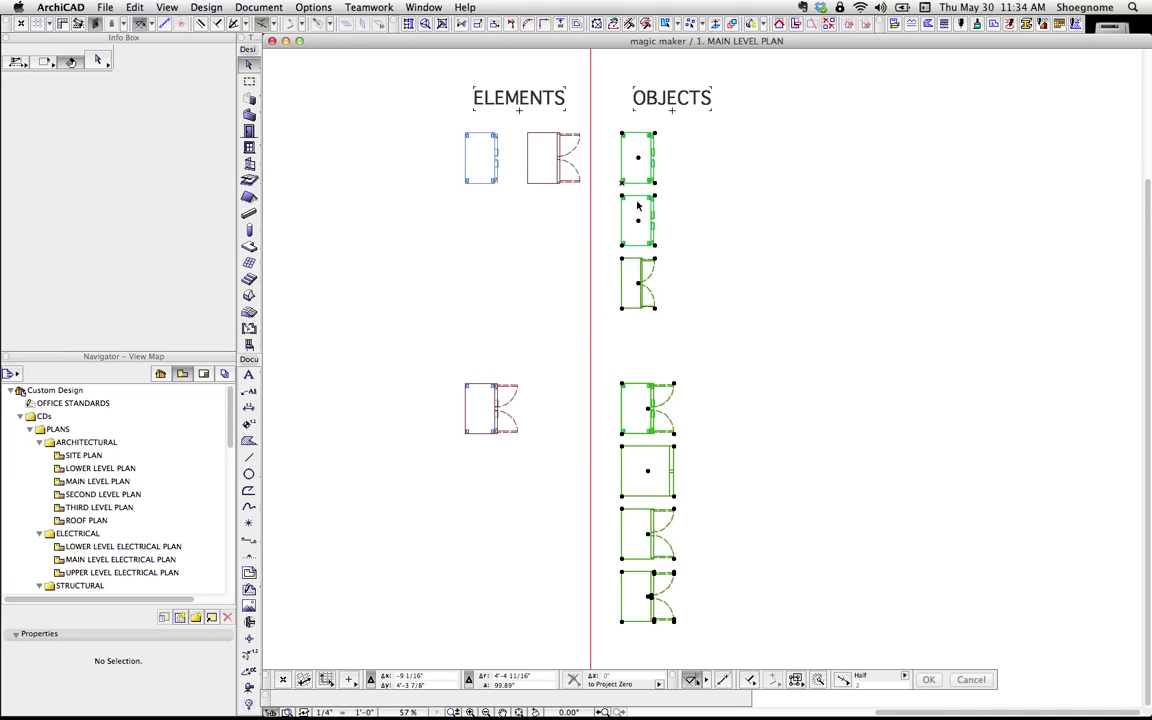
left_click(678, 362)
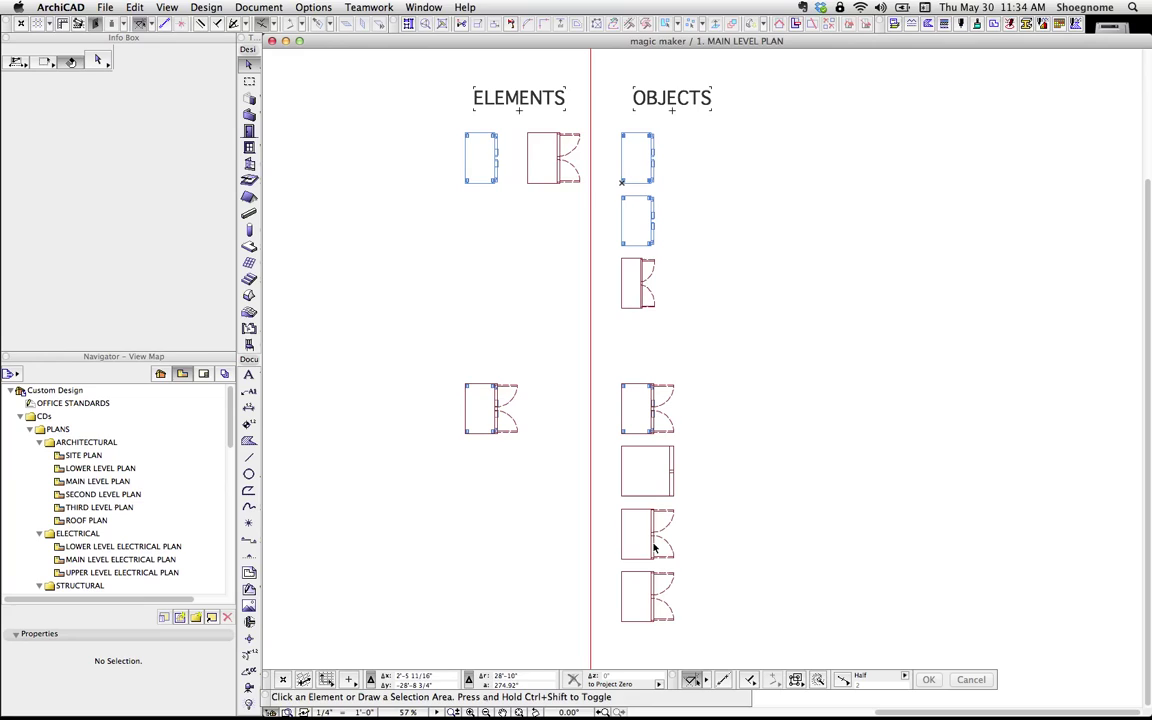
Step: Examine the plan symbols of the cabinets in the OBJECTS column up close and as a whole
left_click(650, 184)
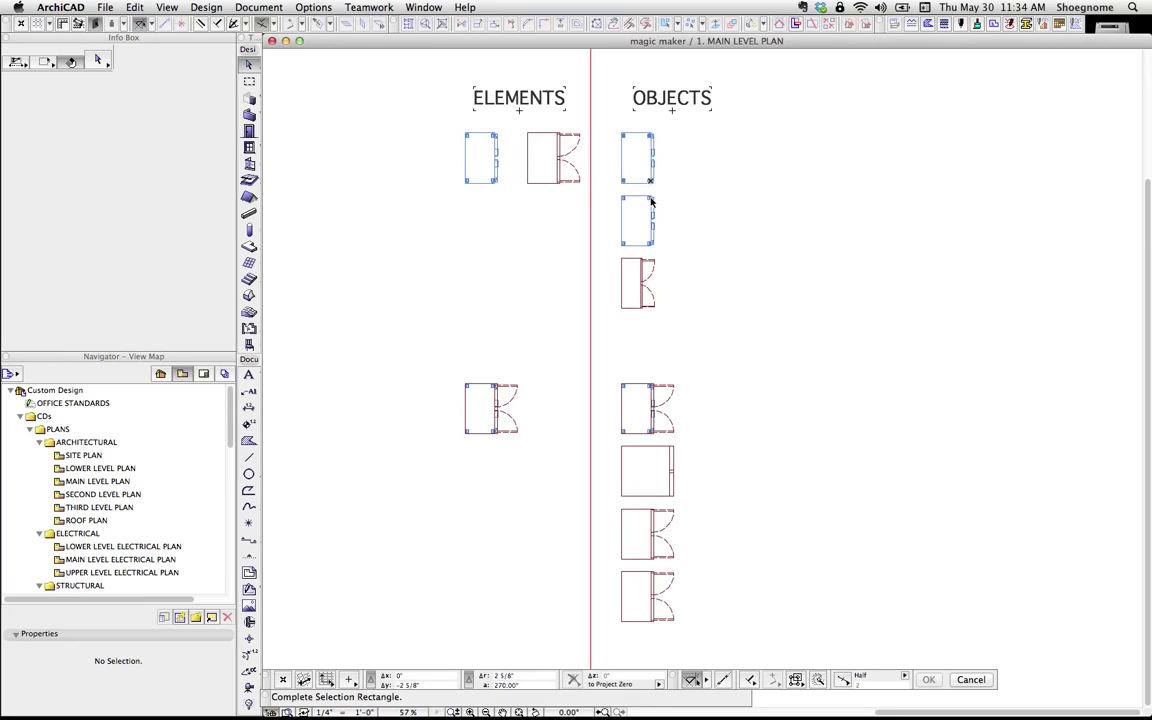
key("Escape")
scroll(645, 278, "up", 5)
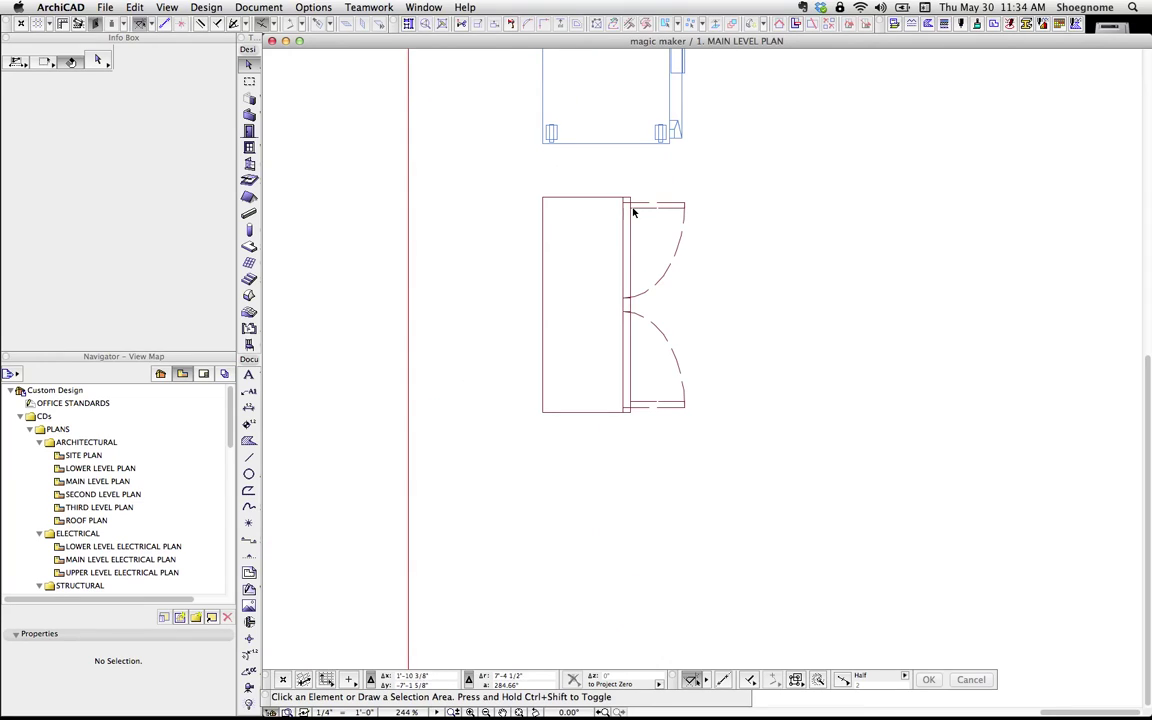
scroll(660, 430, "down", 7)
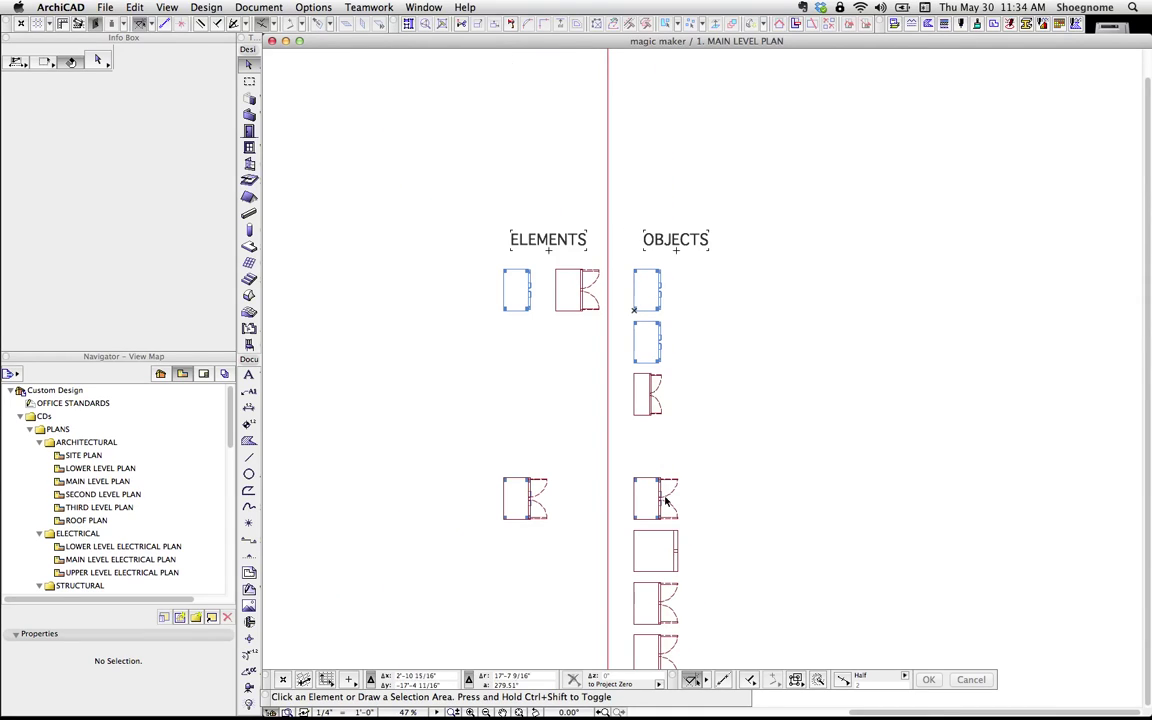
scroll(657, 495, "up", 3)
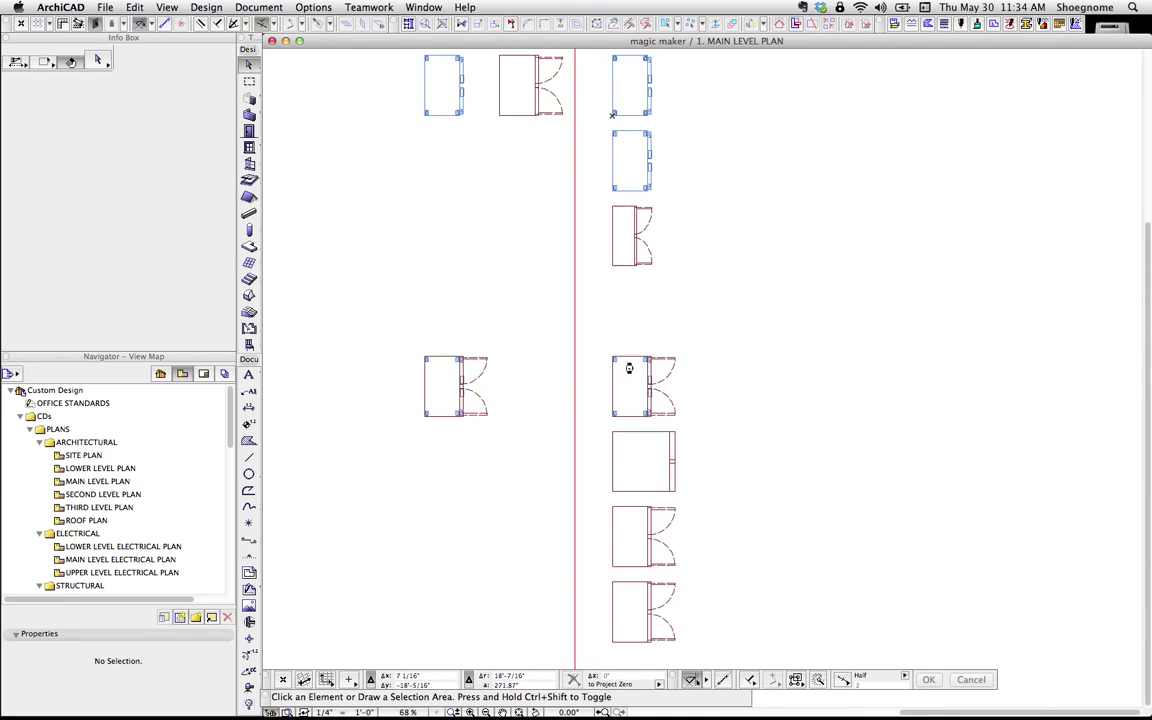
left_click(675, 437)
key("Escape")
middle_click_drag(668, 199, 661, 292)
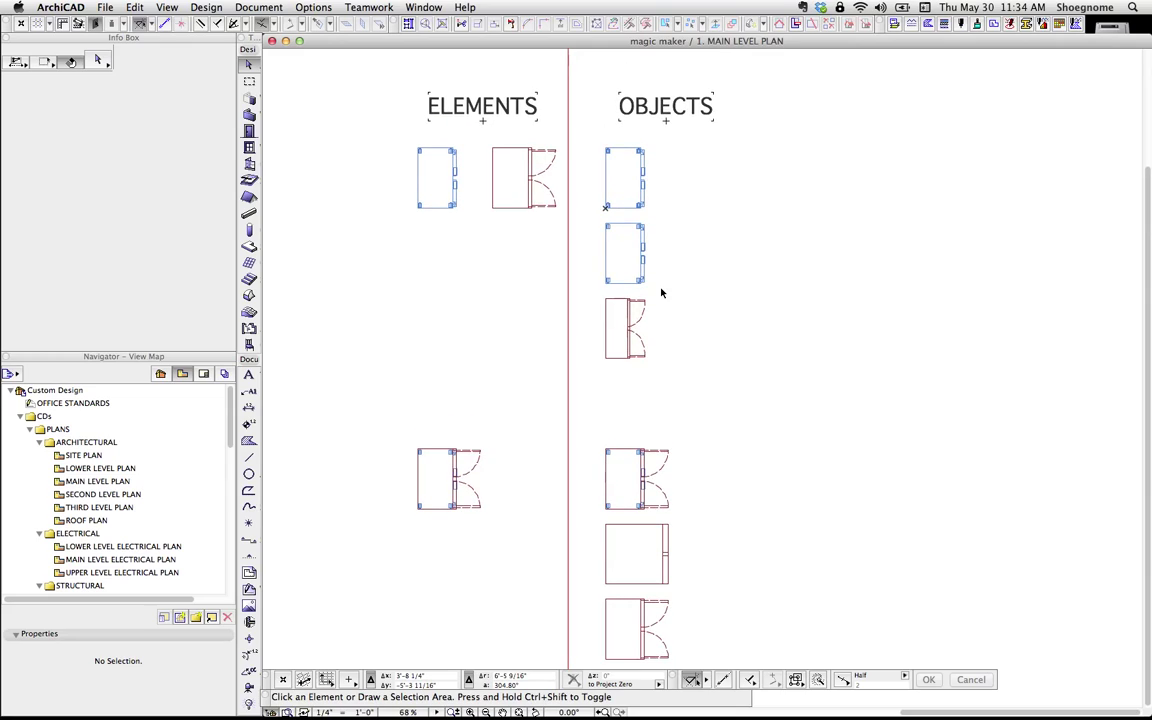
Step: Select the topmost cabinet in the OBJECTS column and compare its plan symbol with the neighbouring cabinets
left_click(646, 209)
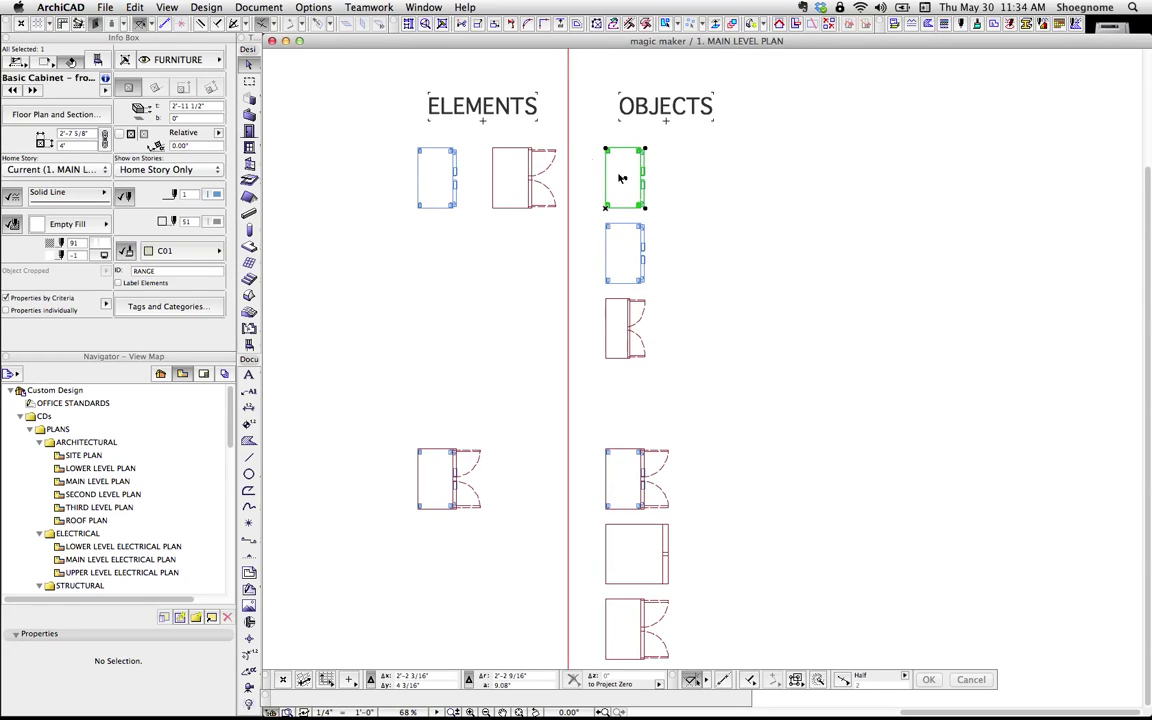
scroll(619, 176, "up", 5)
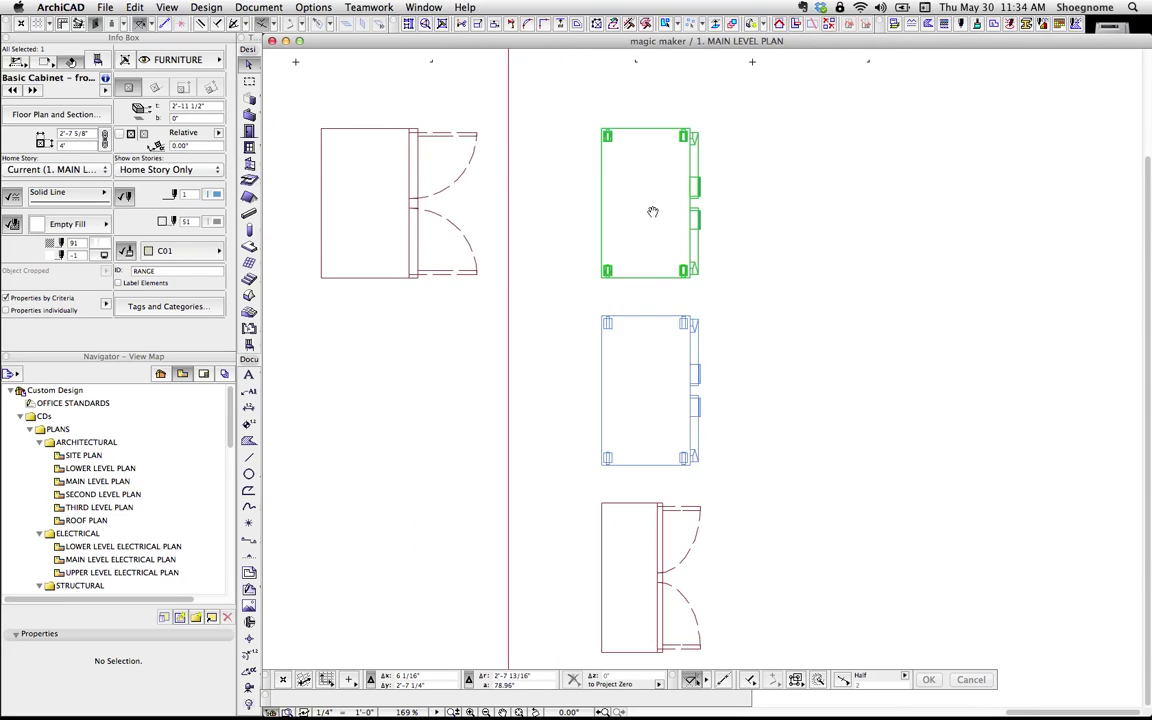
scroll(658, 206, "down", 2)
middle_click_drag(580, 203, 642, 208)
scroll(642, 208, "down", 1)
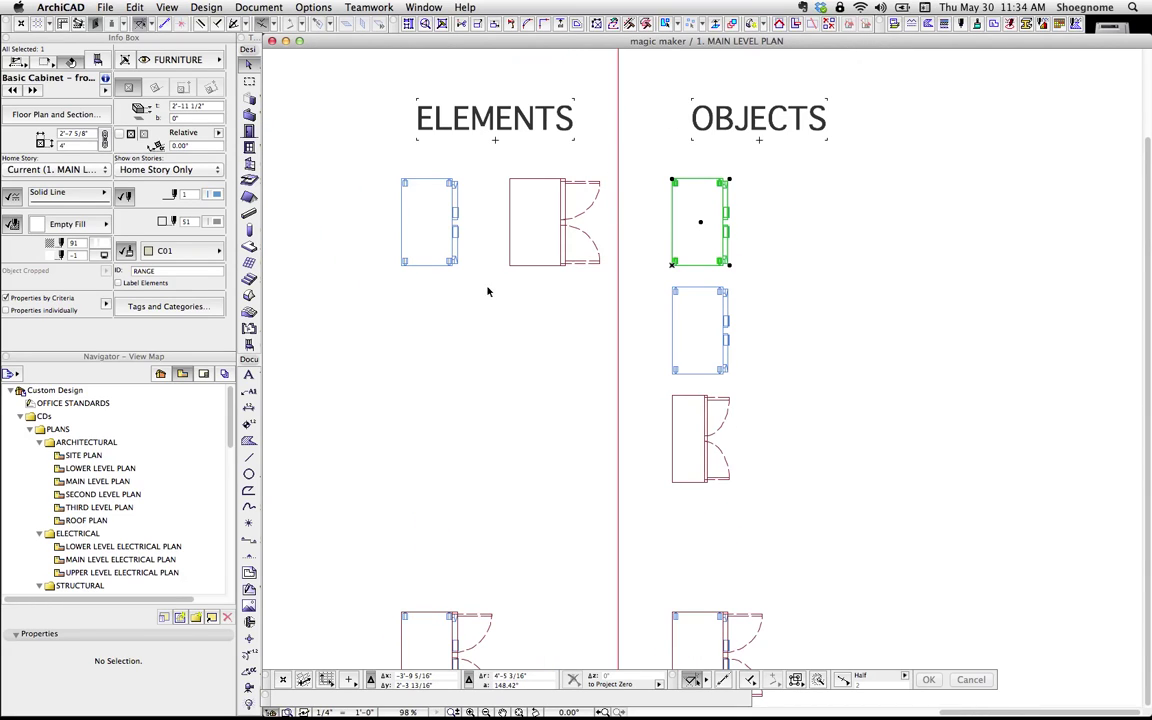
Step: Show only the first cabinet from the ELEMENTS group in 3D and select all of its parts there
left_click(404, 197)
left_click(437, 226)
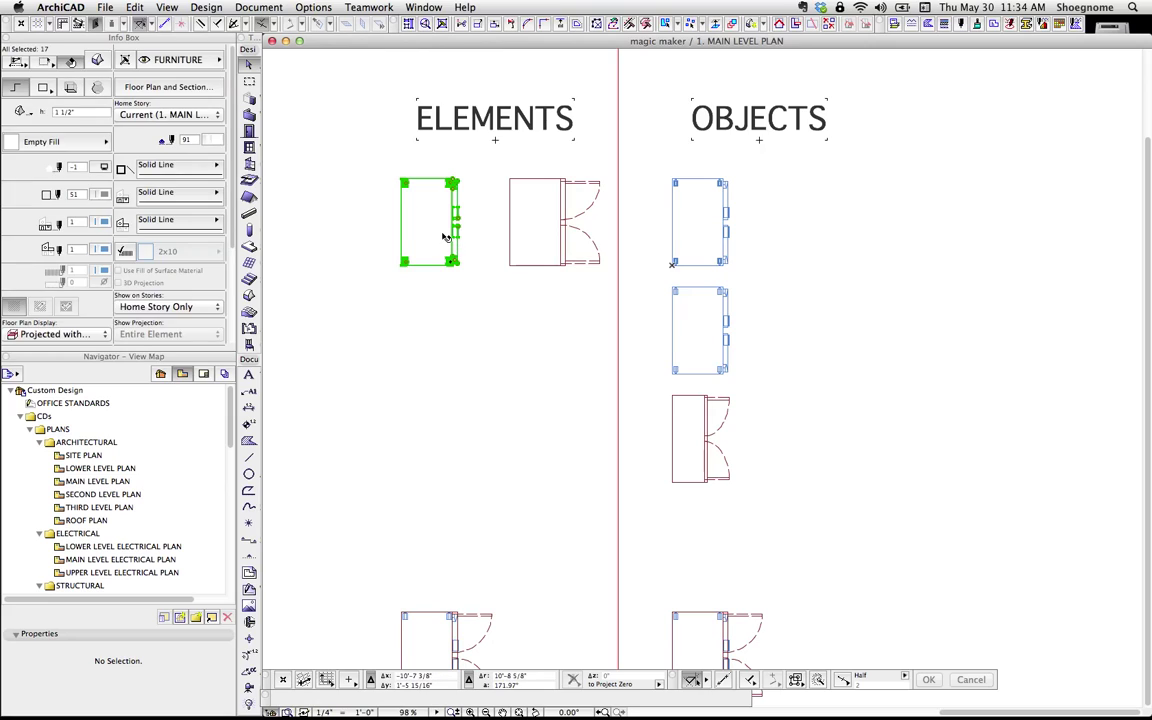
key("F5")
scroll(726, 186, "up", 5)
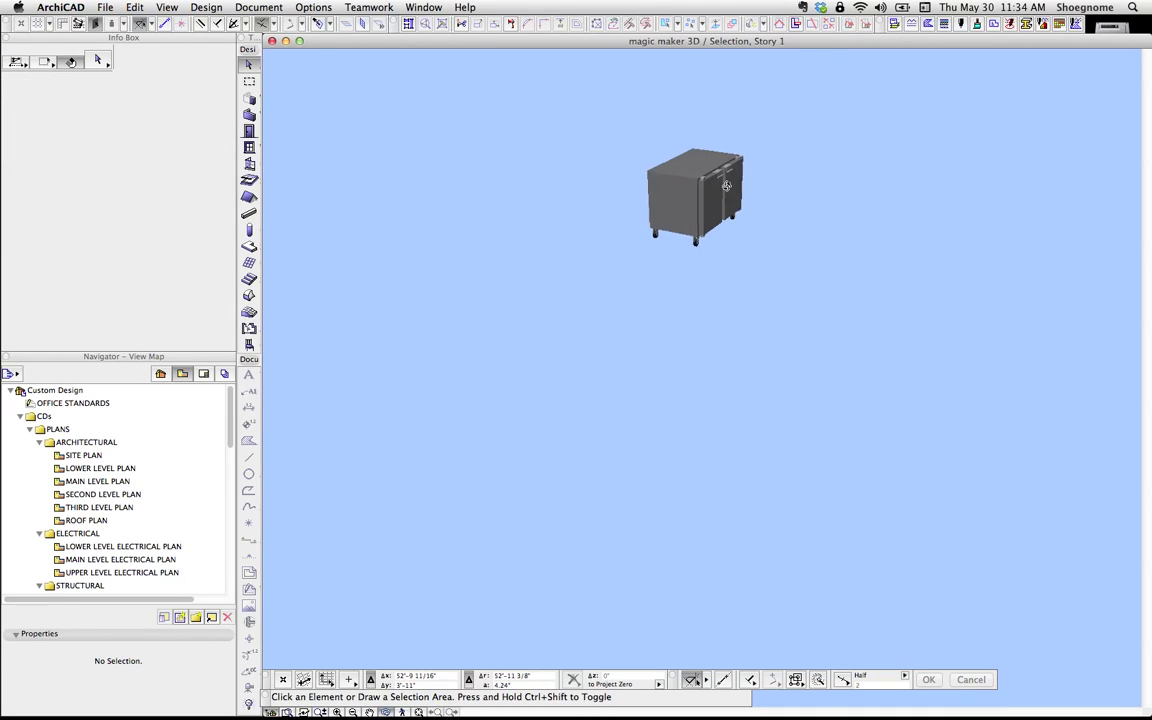
middle_click_drag(727, 184, 685, 341)
left_click(749, 416)
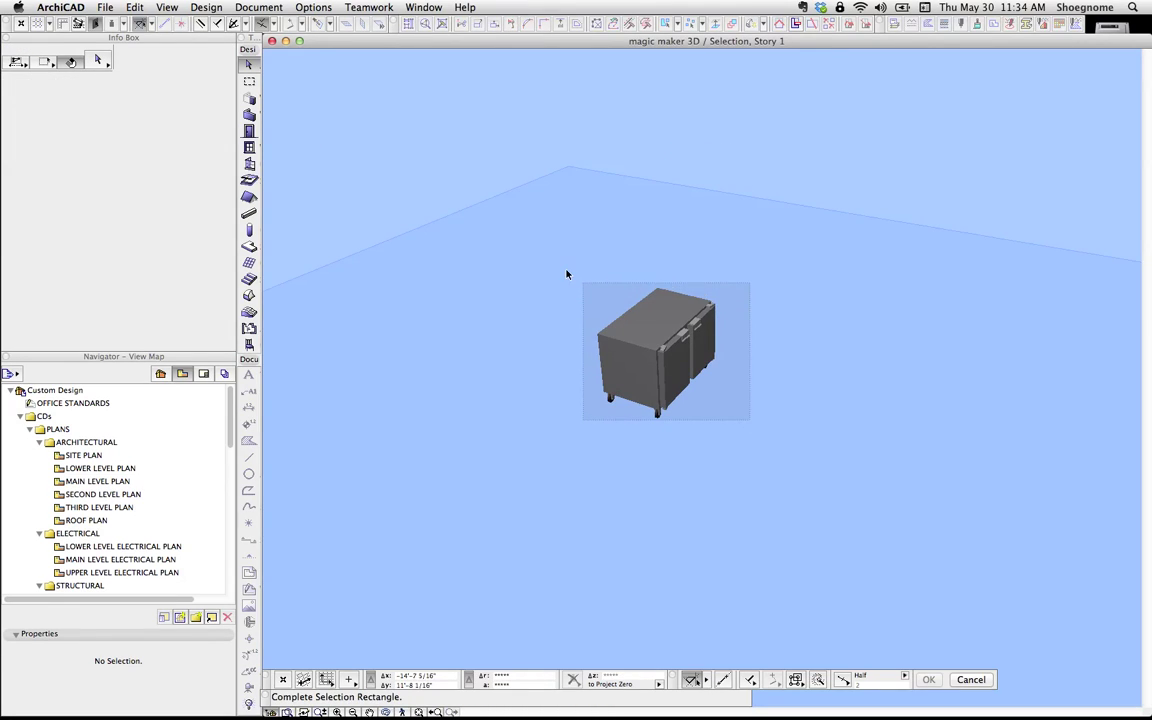
left_click(572, 282)
Step: Start saving the selected cabinet elements as an object with the top view as floor plan, and cancel the save
left_click(116, 7)
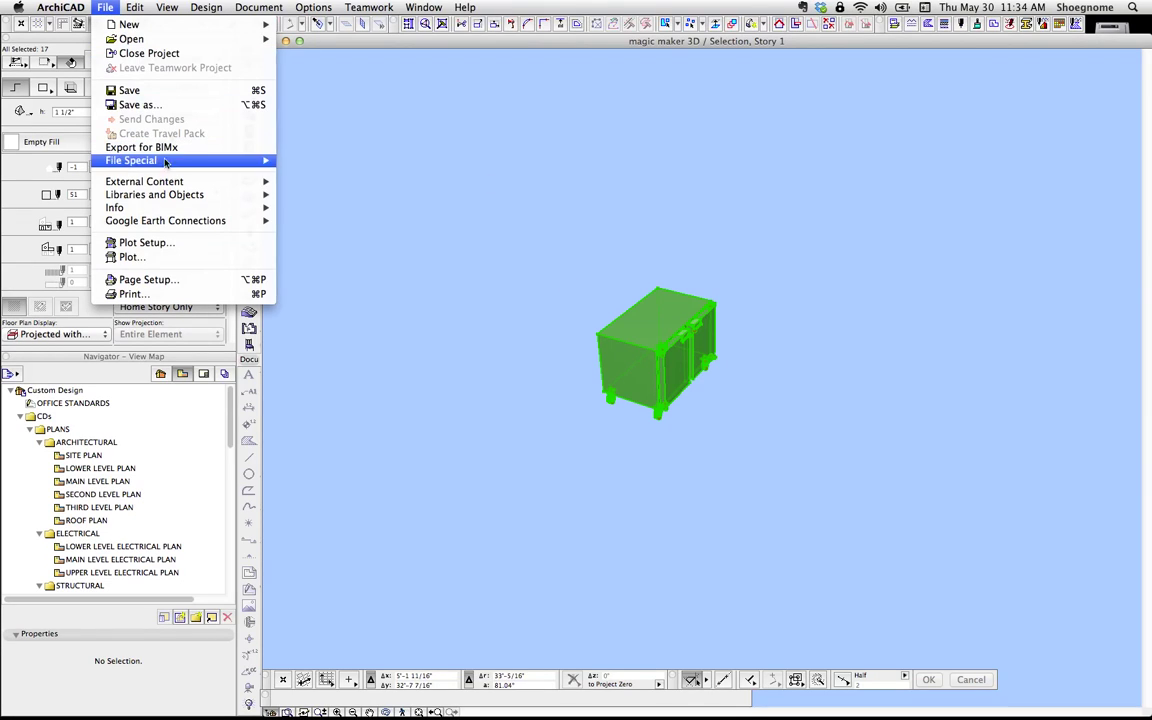
mouse_move(180, 194)
mouse_move(345, 297)
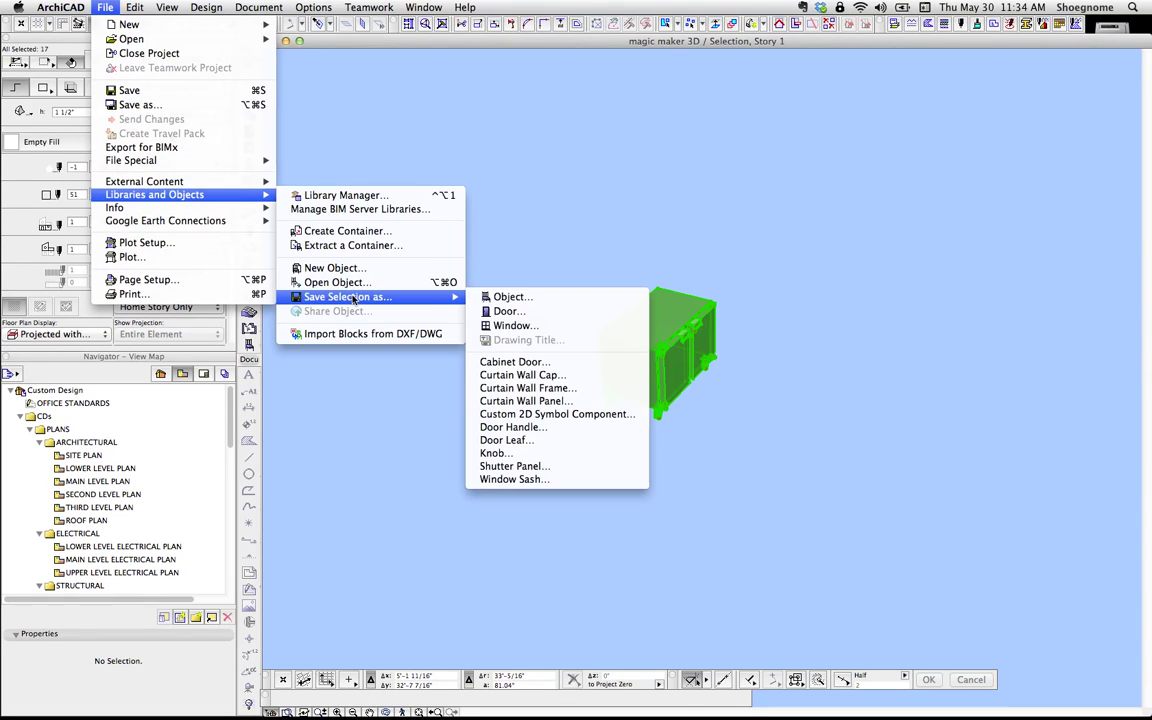
left_click(508, 297)
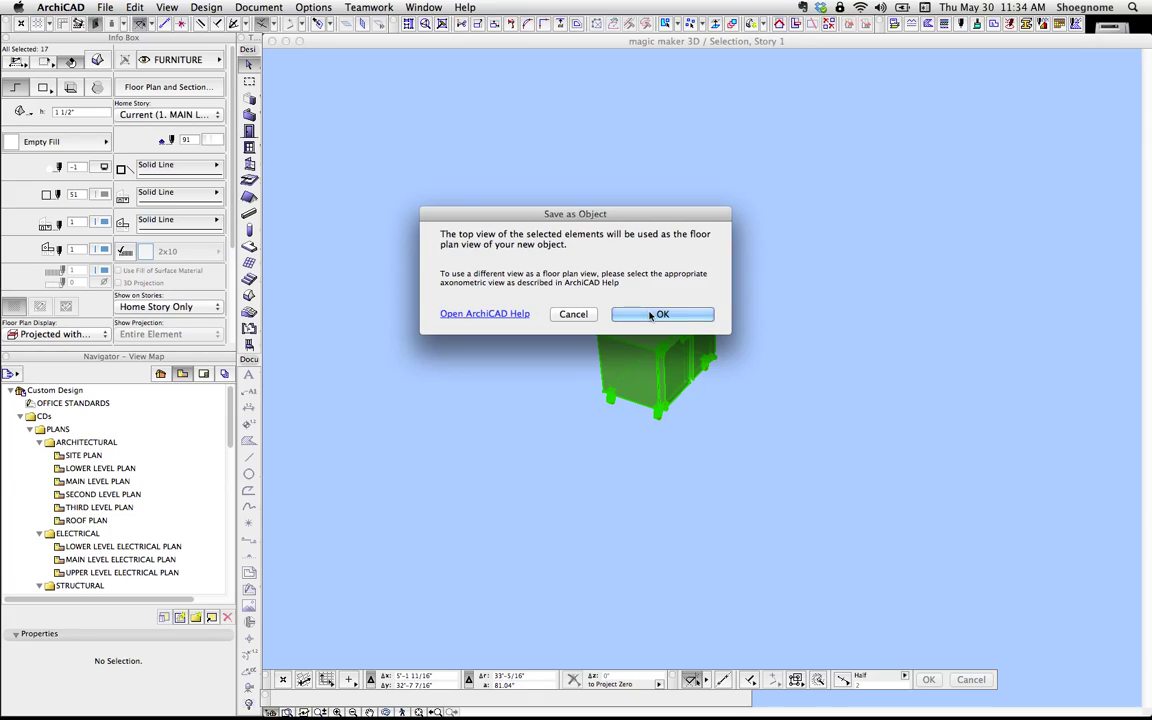
left_click(660, 311)
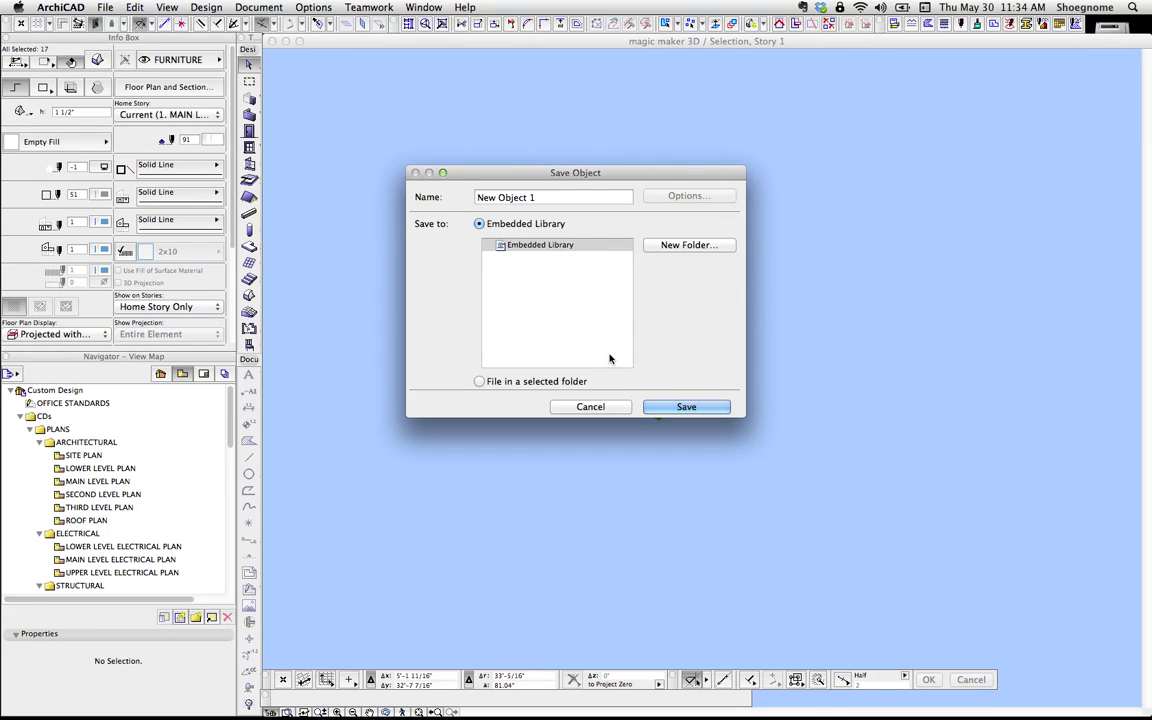
left_click(605, 406)
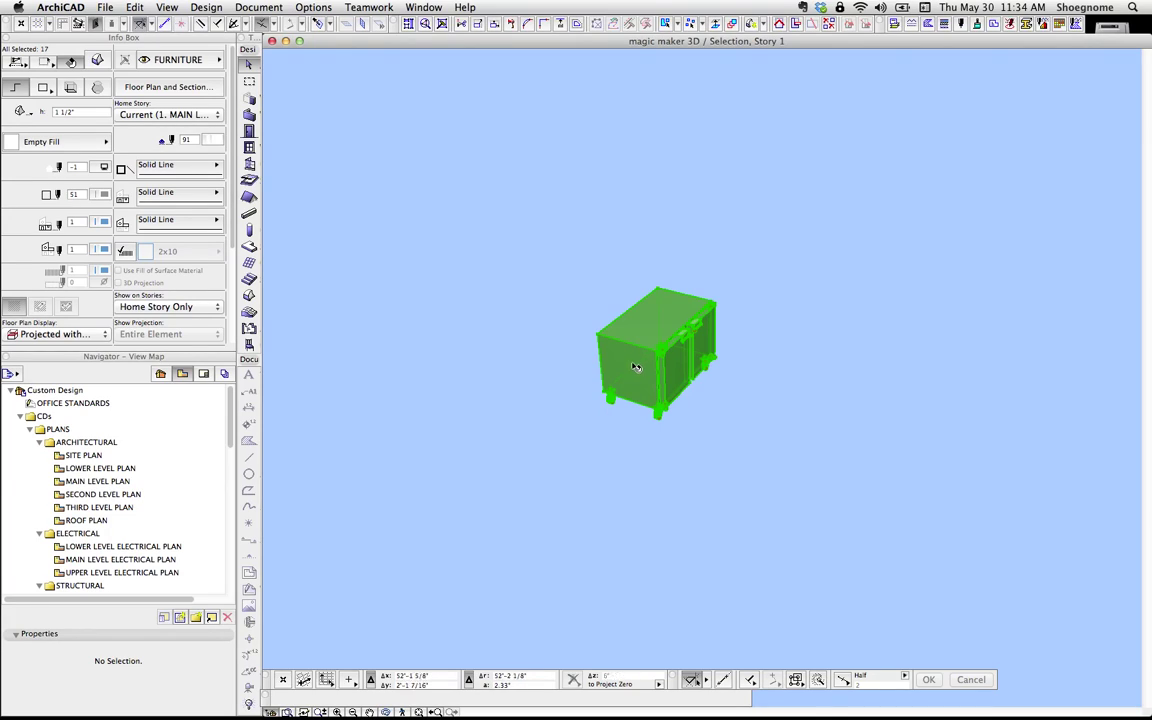
Step: Return to the main level floor plan and select the second cabinet in the OBJECTS column
key("F2")
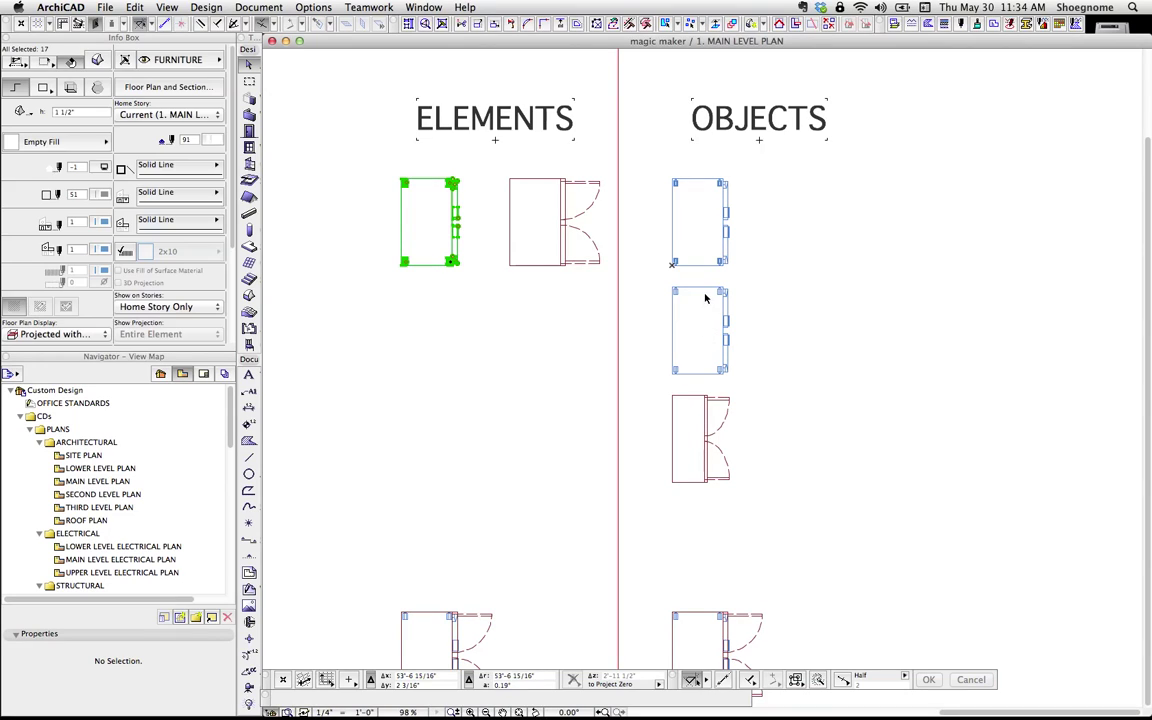
left_click(675, 290)
left_click(672, 327)
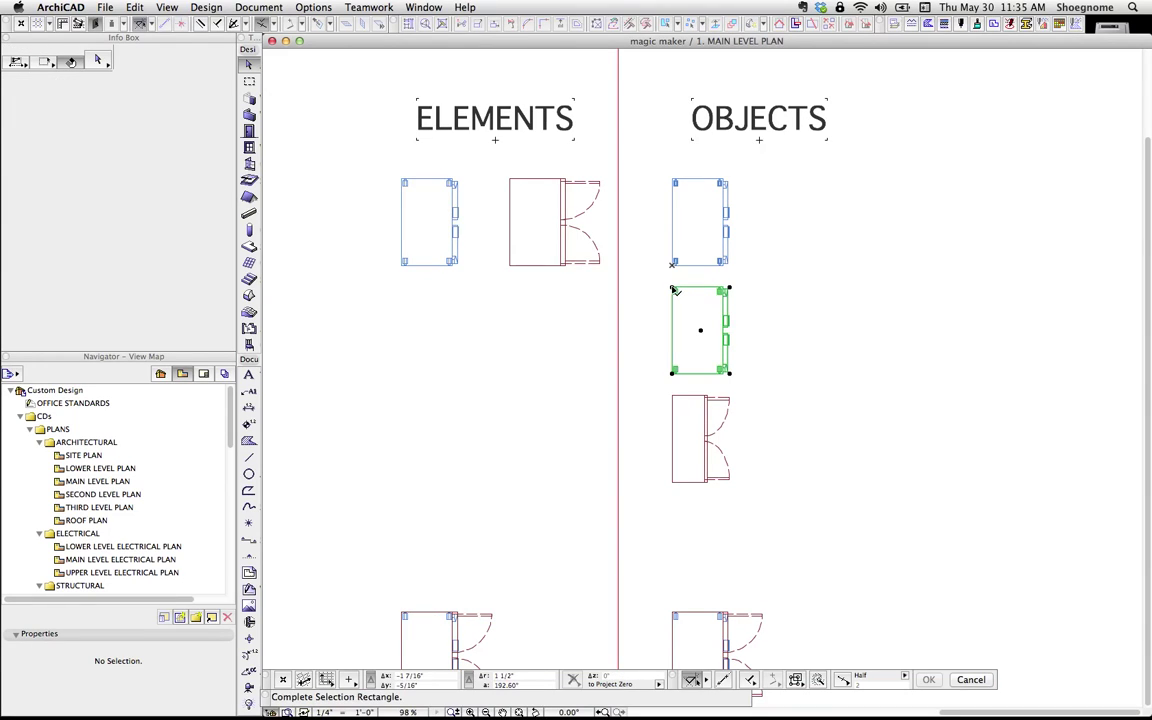
left_click(674, 290)
key("Escape")
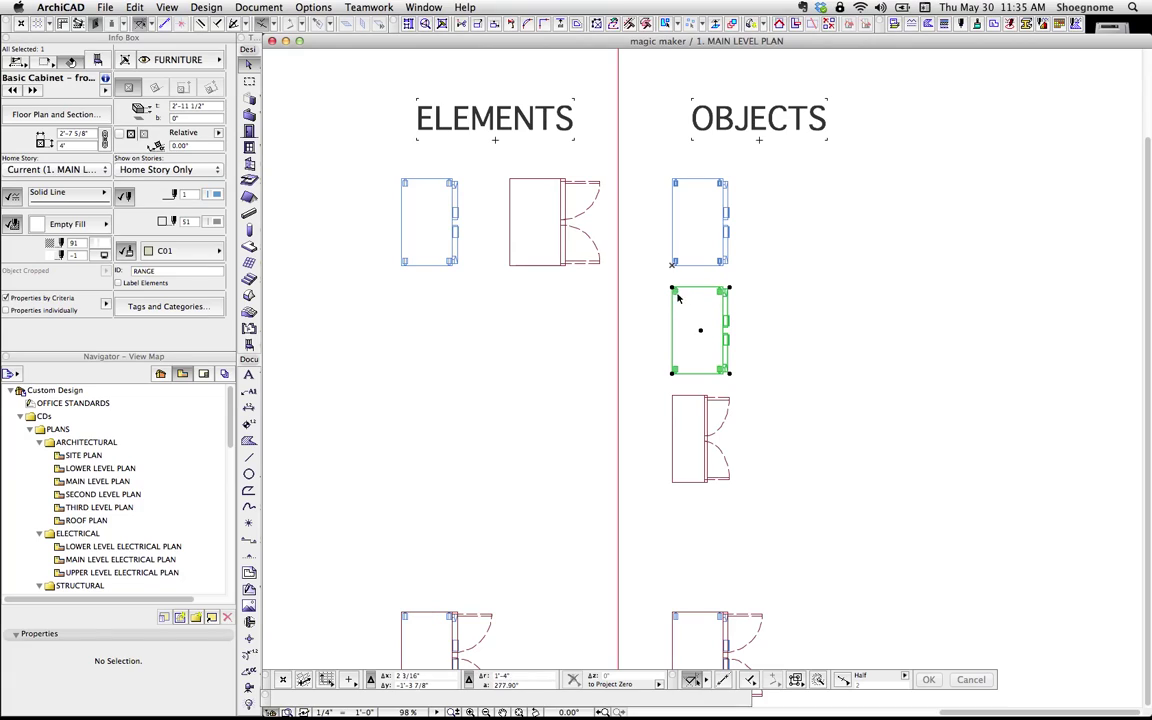
Step: Start saving the selected plan cabinet as an object directly from the floor plan, and cancel the save
left_click(106, 8)
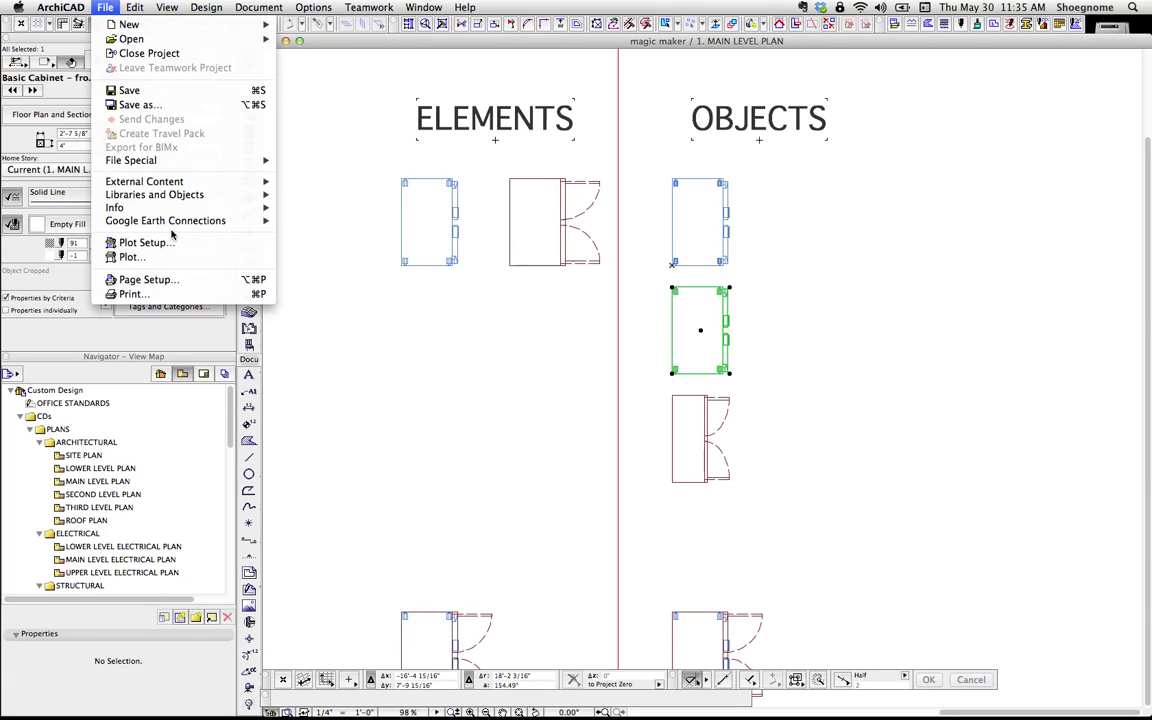
mouse_move(155, 197)
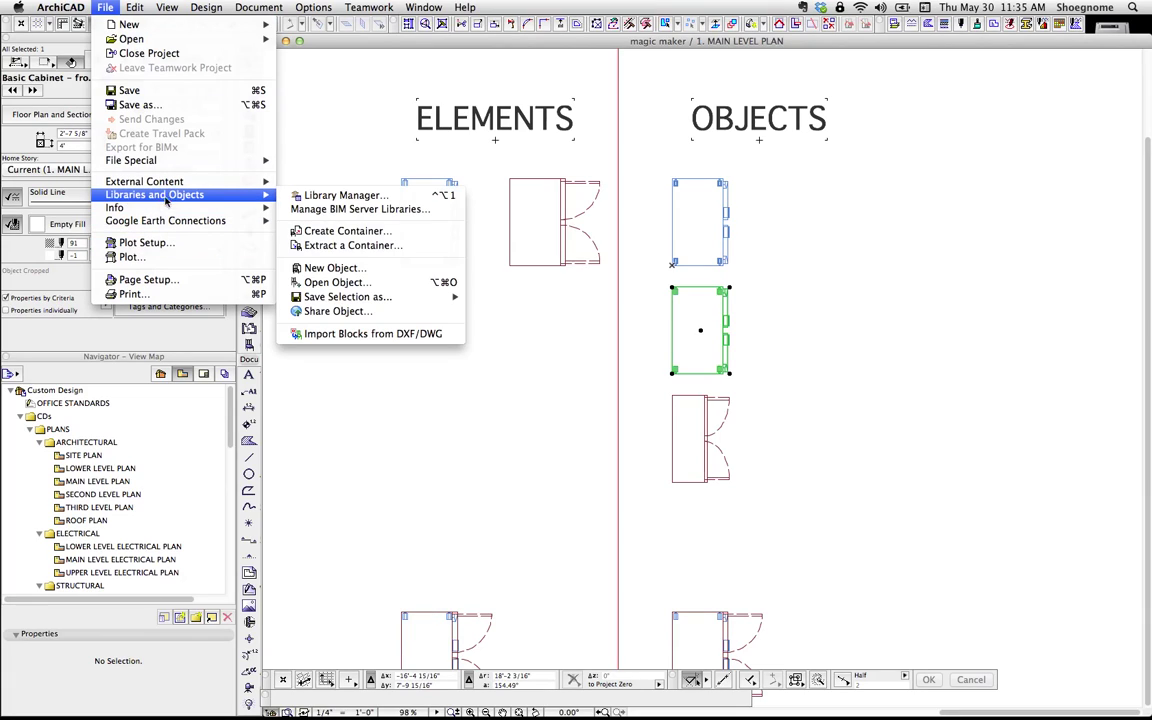
mouse_move(350, 297)
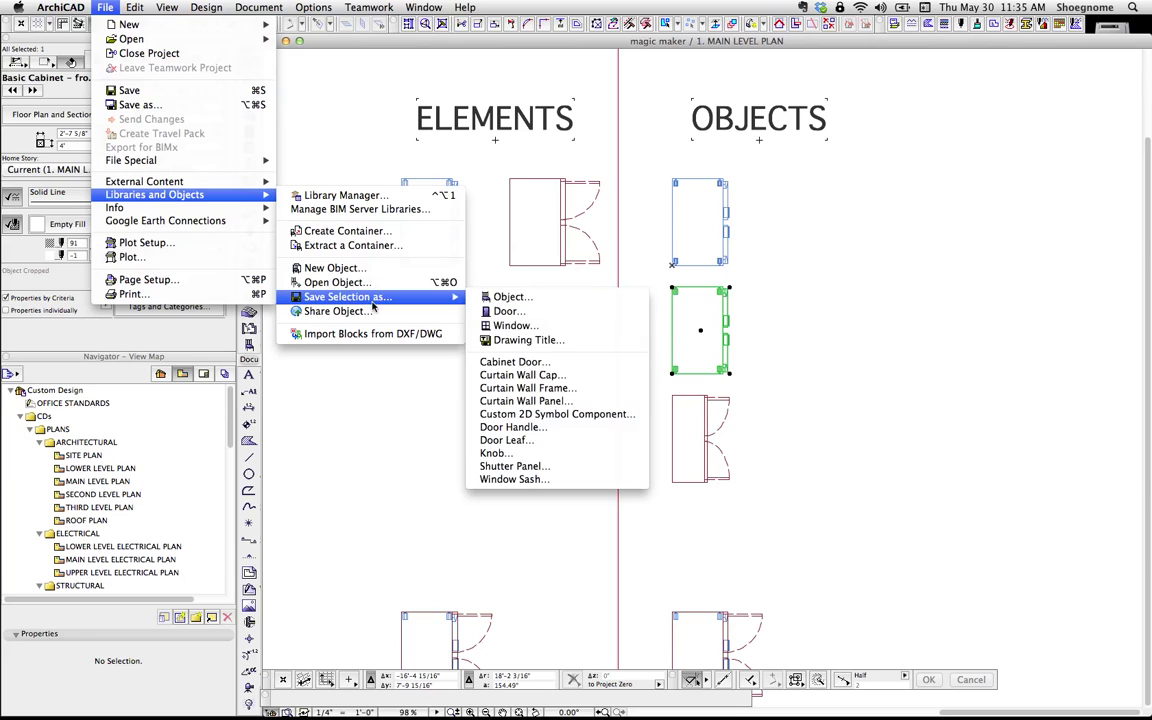
left_click(516, 297)
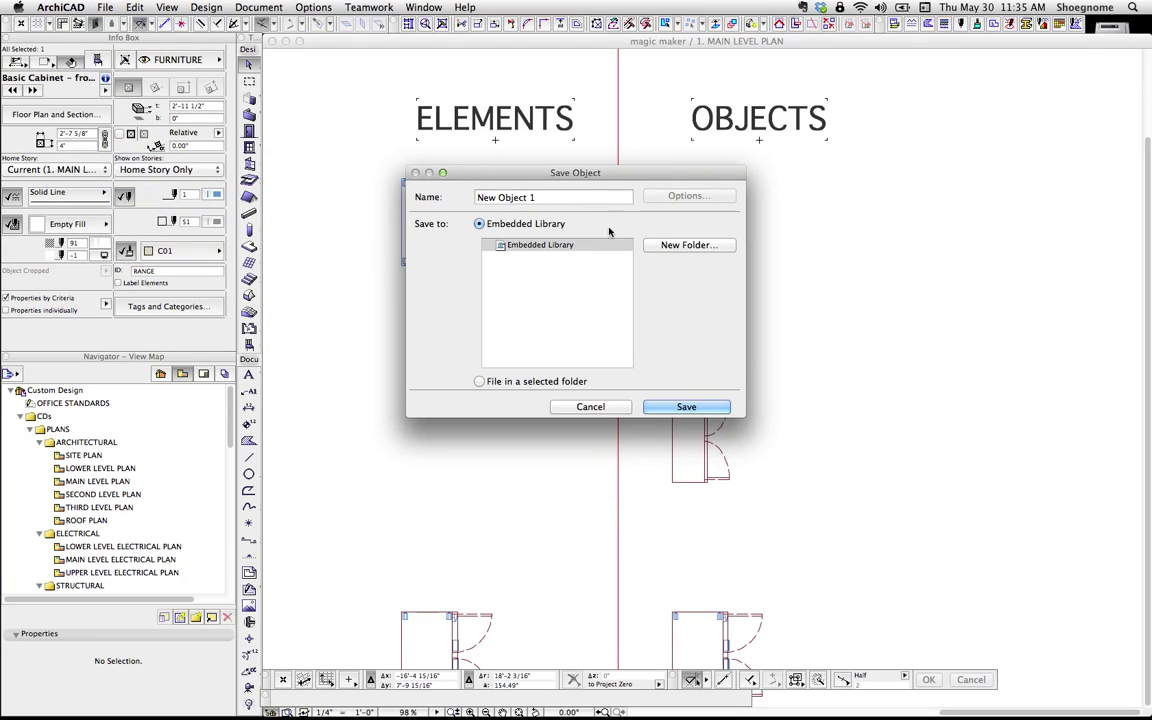
left_click_drag(590, 178, 452, 172)
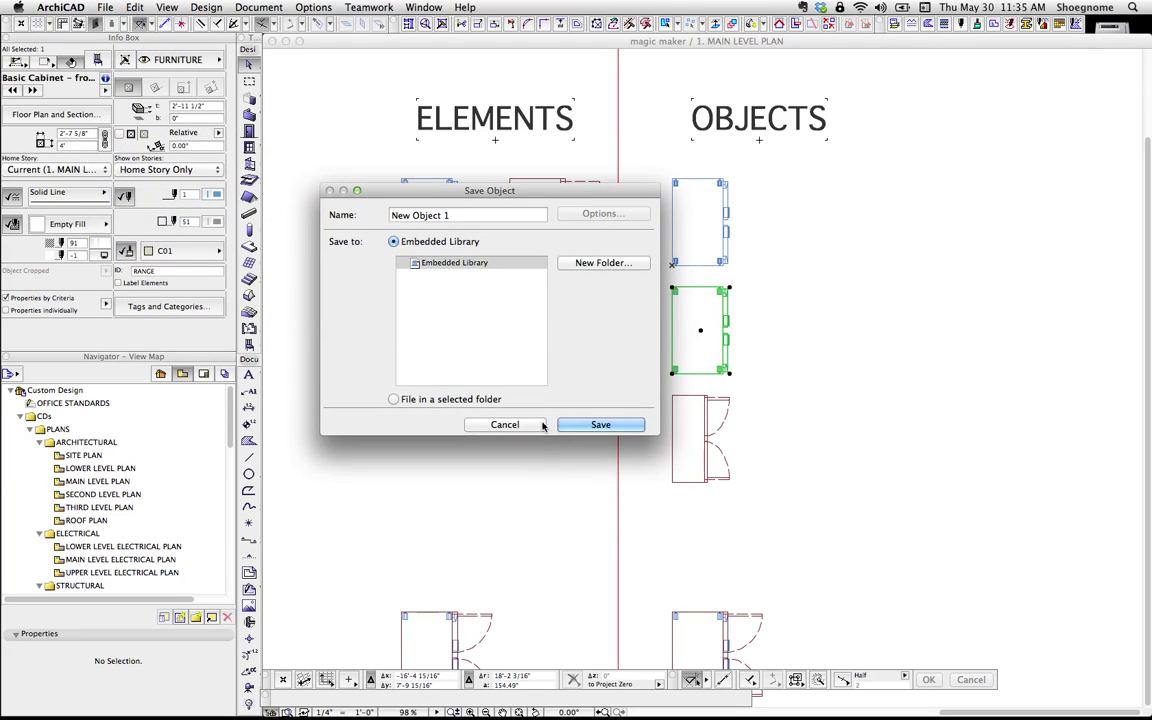
left_click(545, 384)
Step: Select all parts of the first ELEMENTS cabinet on the plan, show only them in 3D, and select them there
left_click(742, 267)
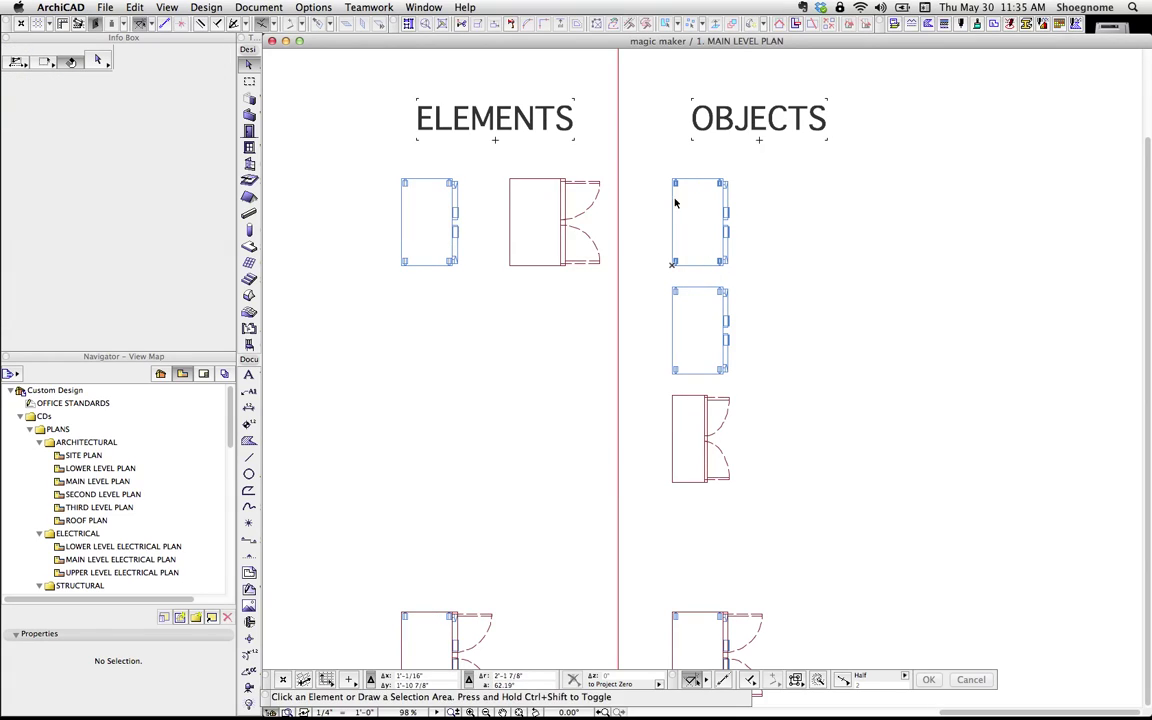
left_click(478, 290)
left_click(395, 189)
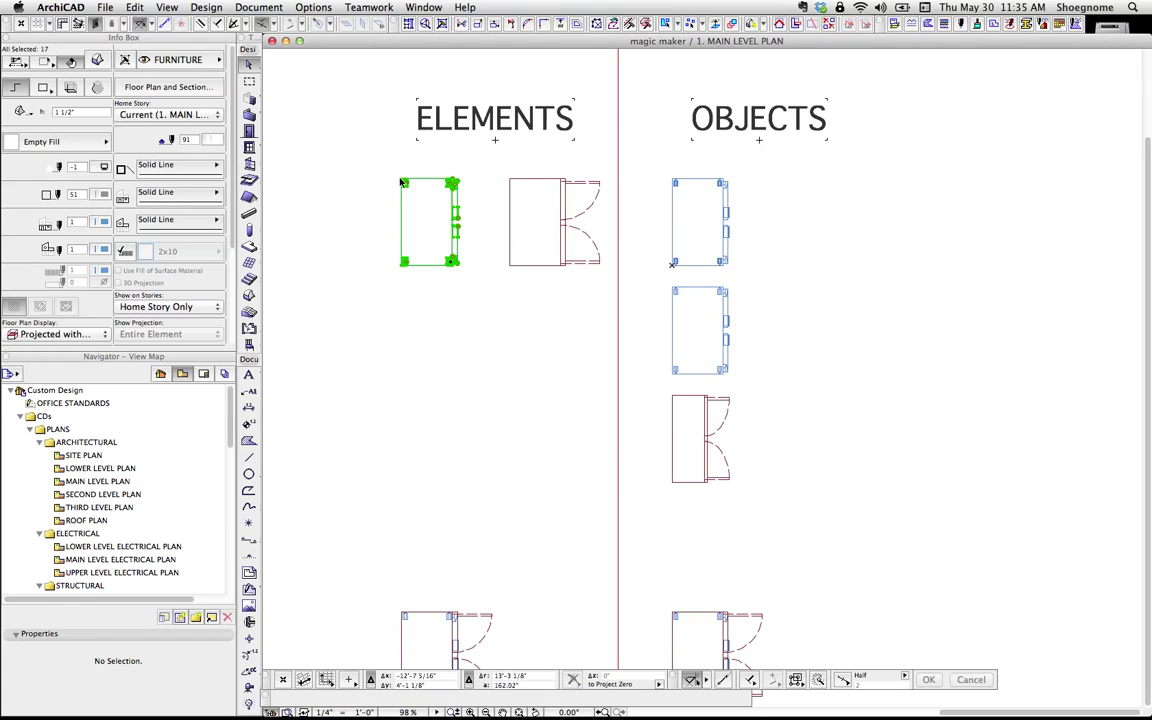
key("F5")
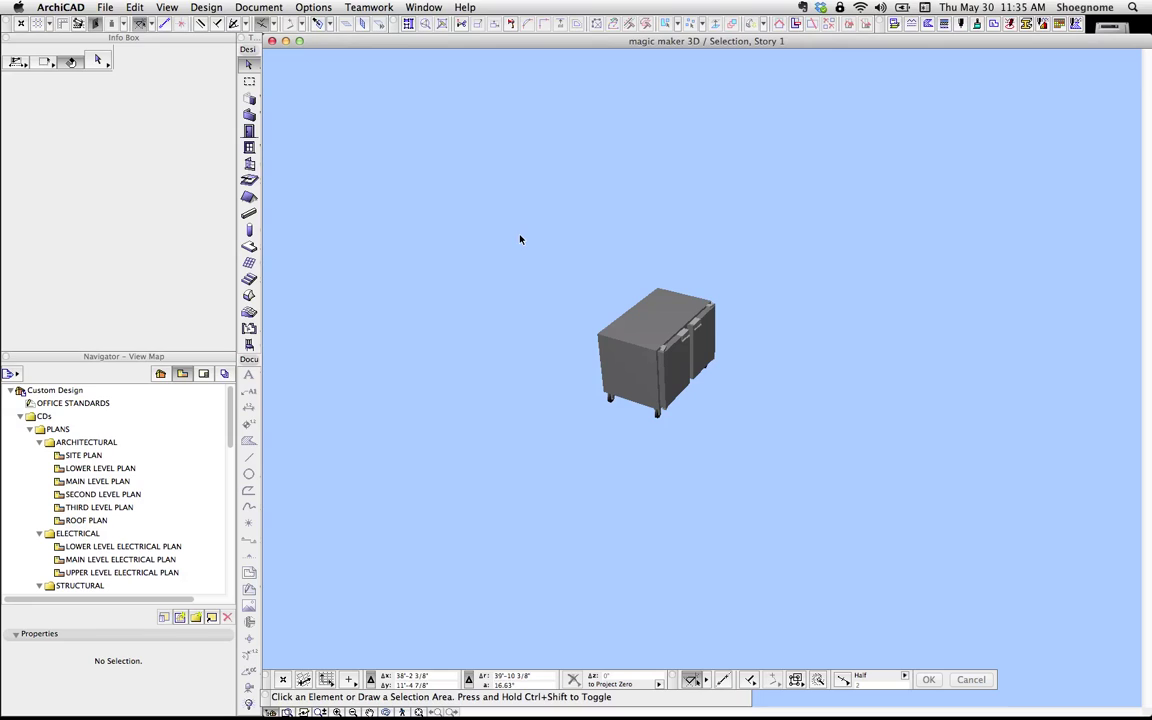
left_click(754, 431)
left_click(569, 281)
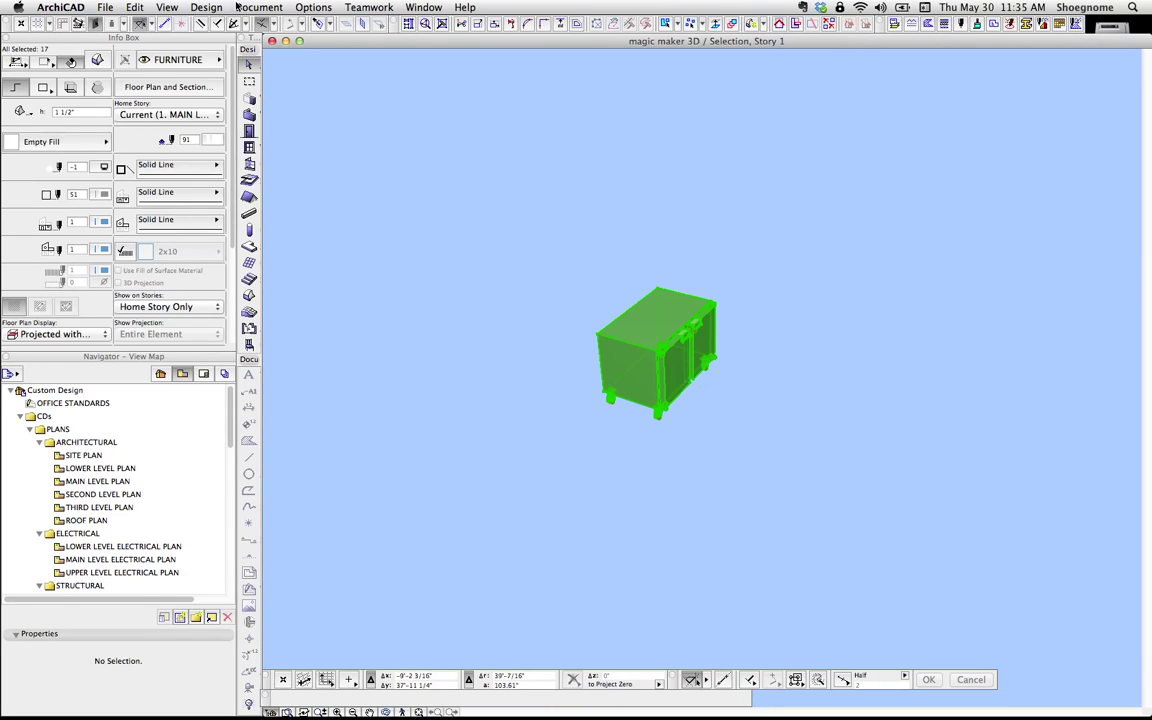
key("Escape")
left_click(68, 8)
mouse_move(105, 8)
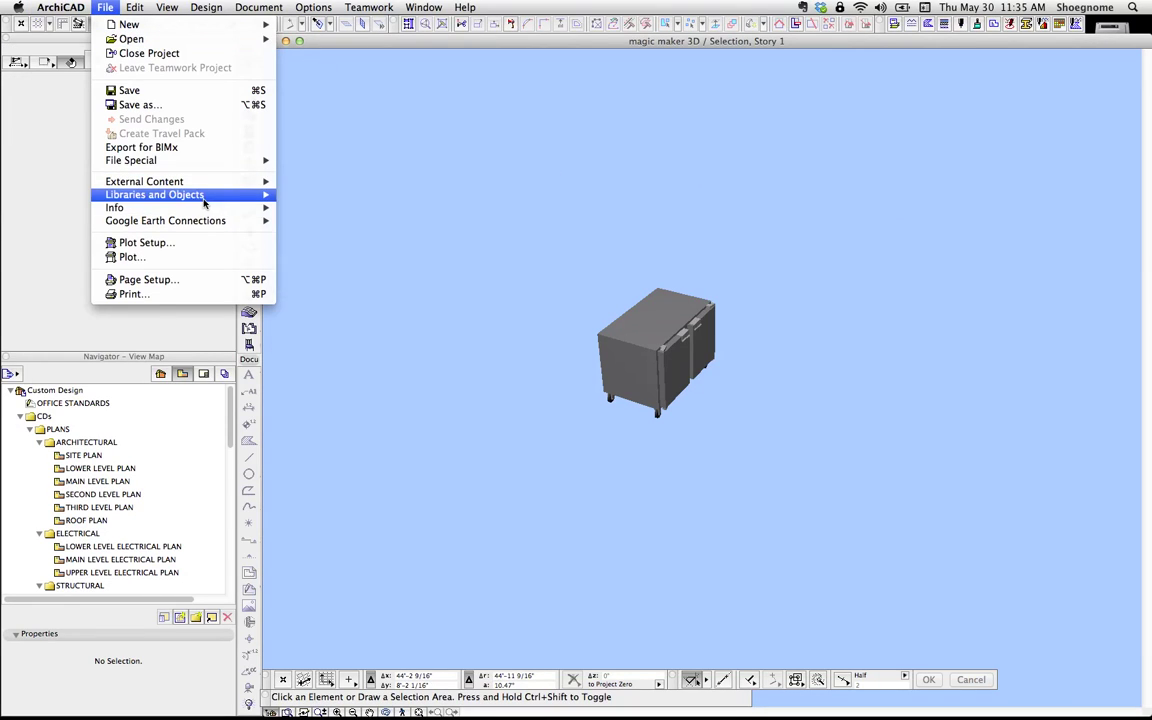
mouse_move(195, 194)
mouse_move(398, 300)
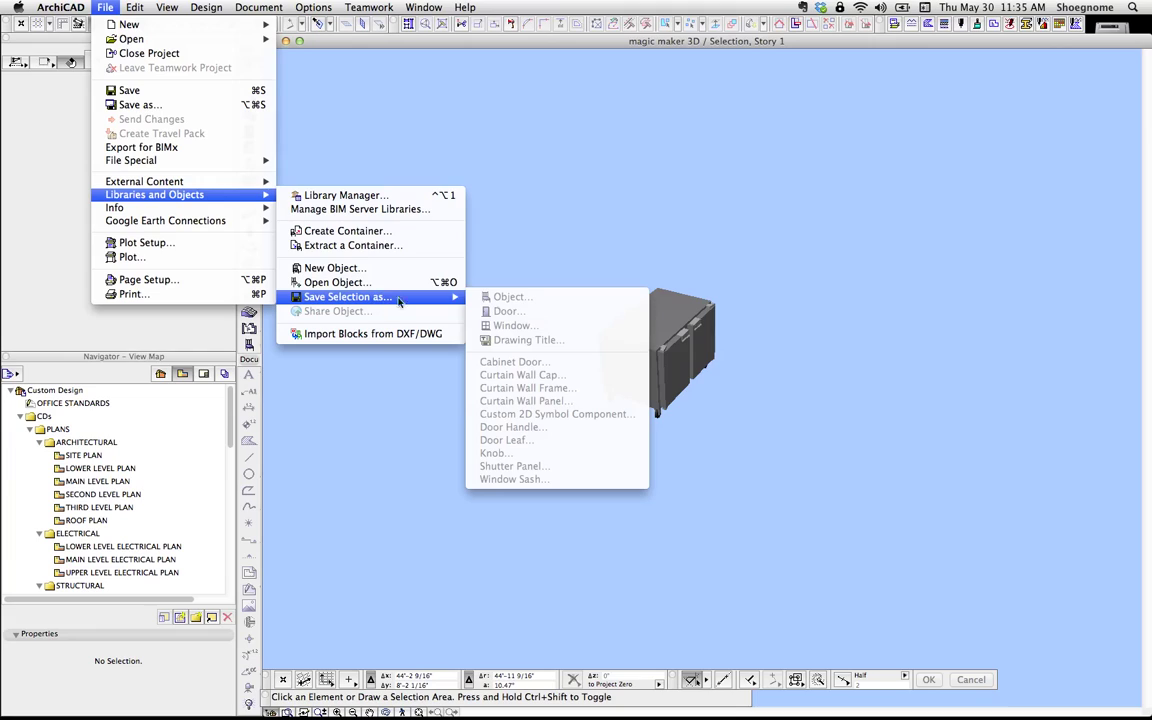
left_click(688, 341)
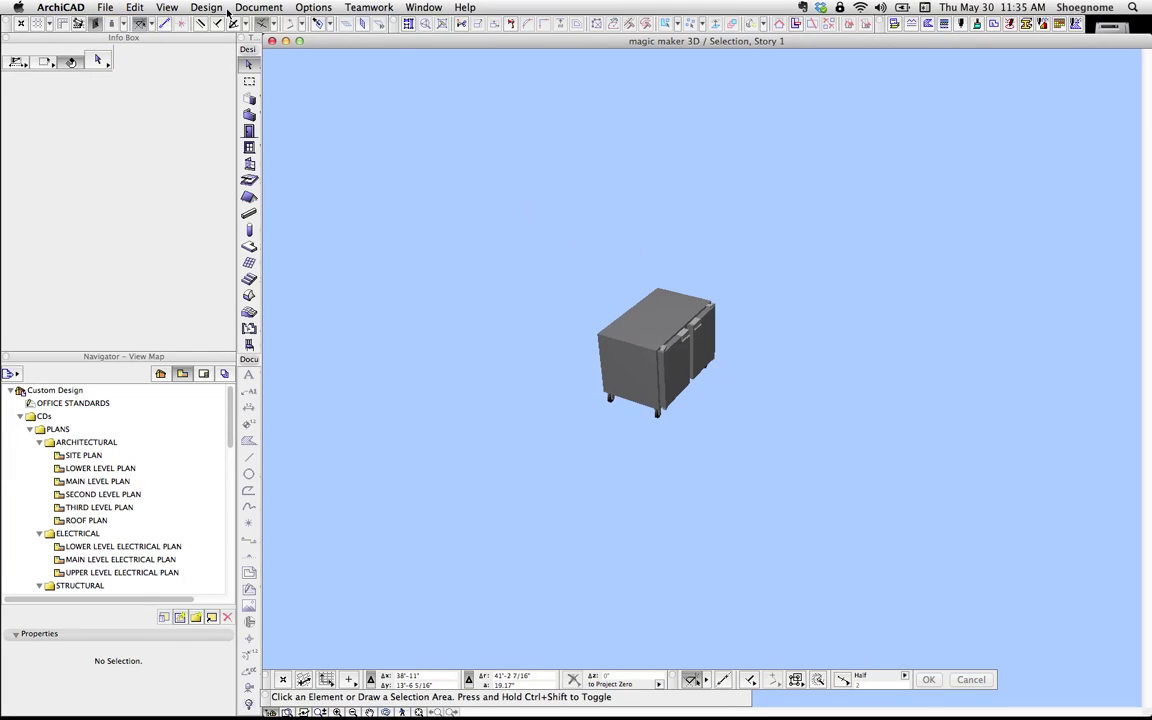
Step: Select all cabinet parts in 3D, start saving them as an object, and cancel the save
key("super+a")
left_click(105, 7)
mouse_move(226, 197)
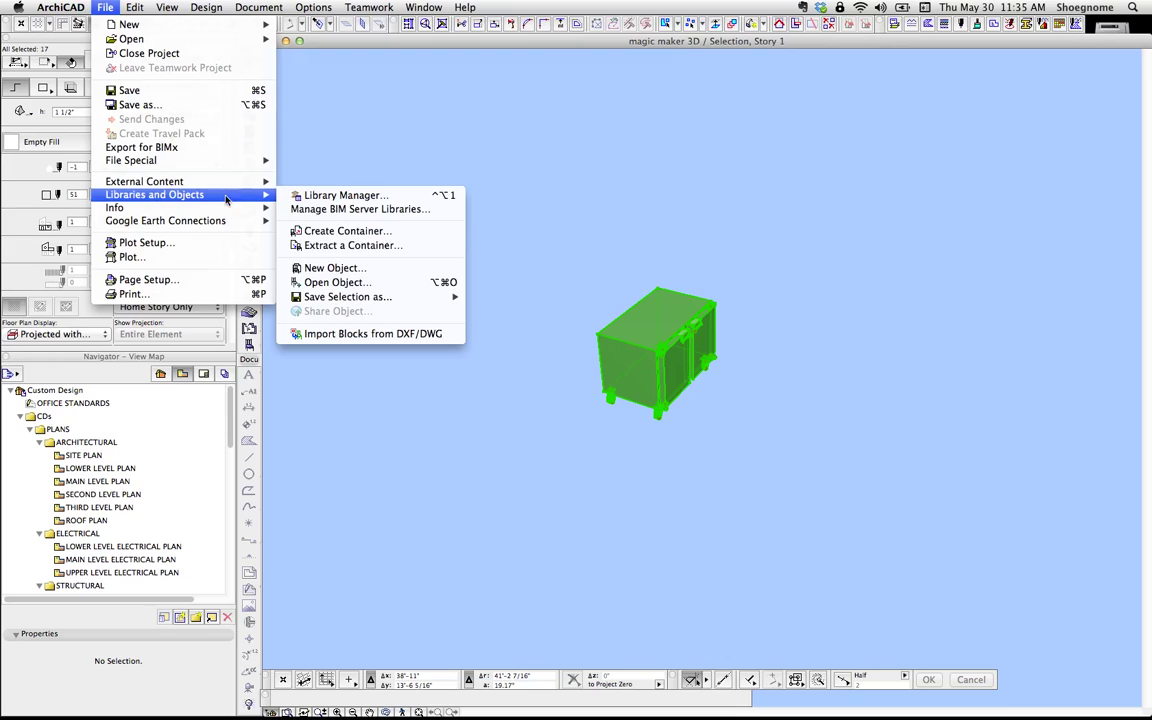
mouse_move(380, 297)
left_click(508, 297)
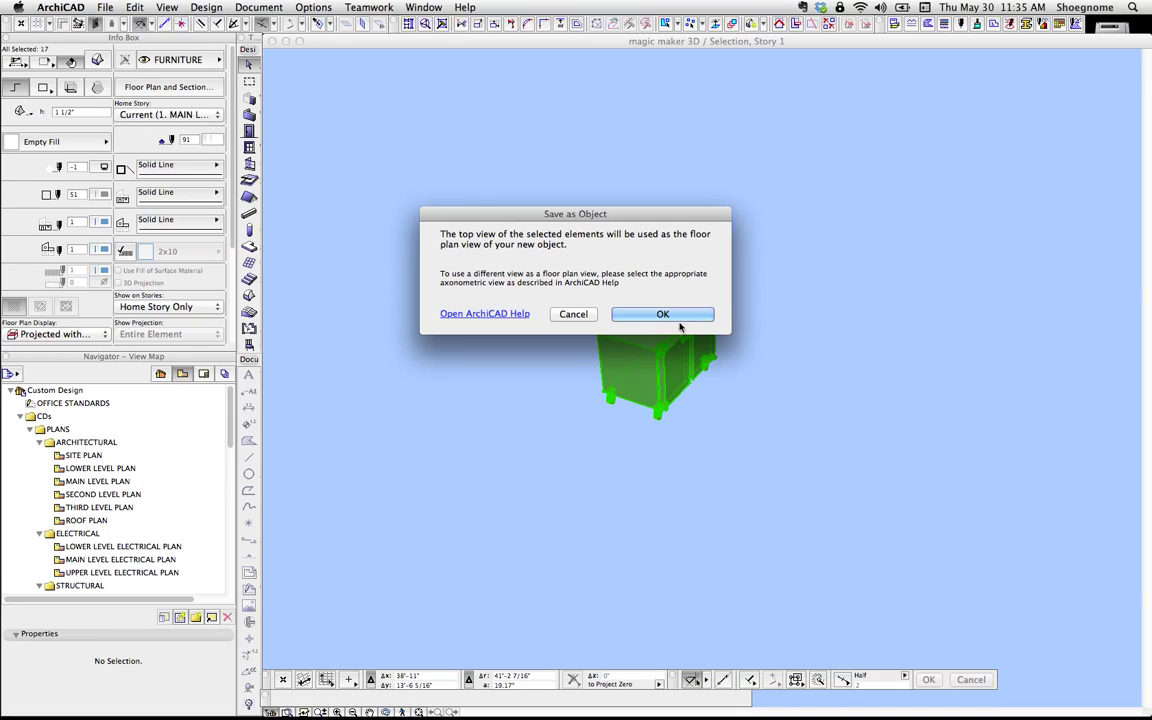
left_click(588, 316)
Step: Return to the main level floor plan and open the first cabinet in the OBJECTS column for object editing
key("F2")
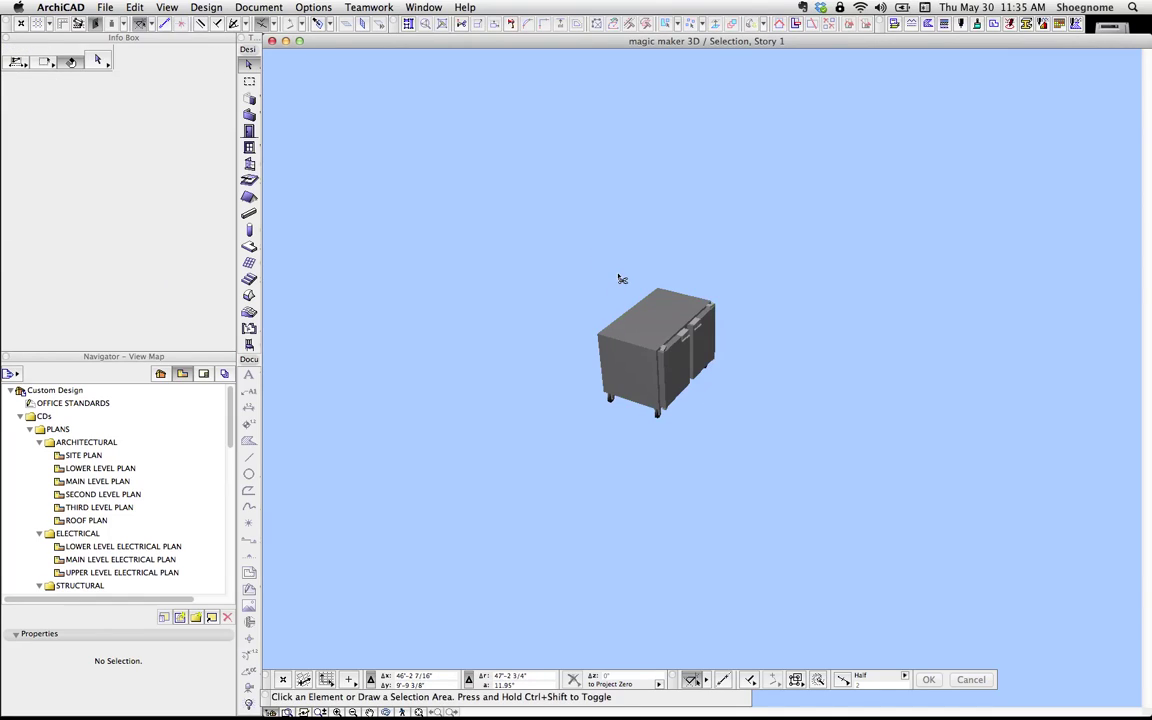
left_click(651, 180)
left_click_drag(652, 170, 735, 274)
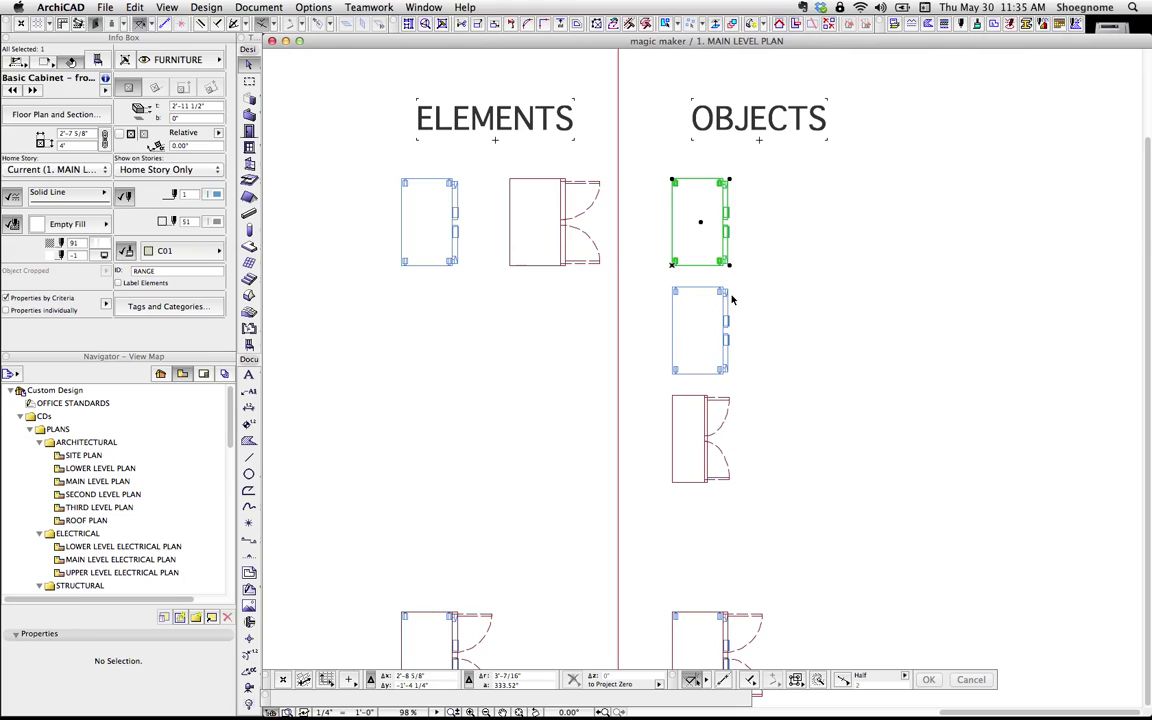
key("super+shift+o")
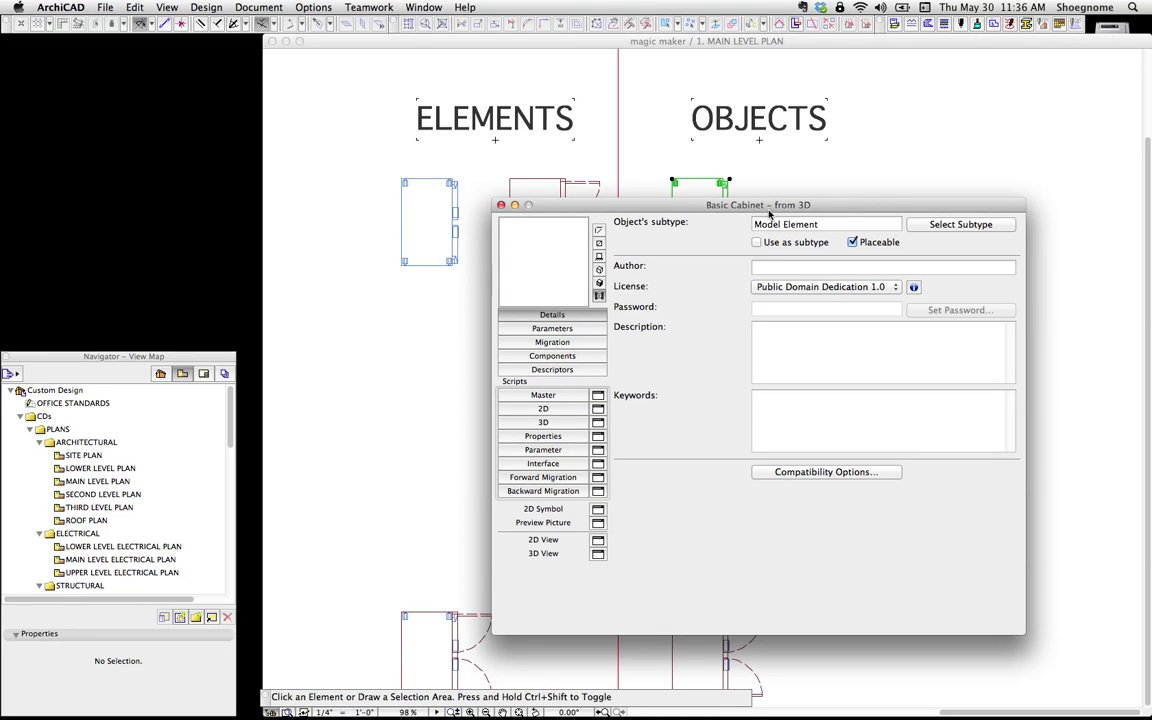
left_click_drag(767, 212, 533, 135)
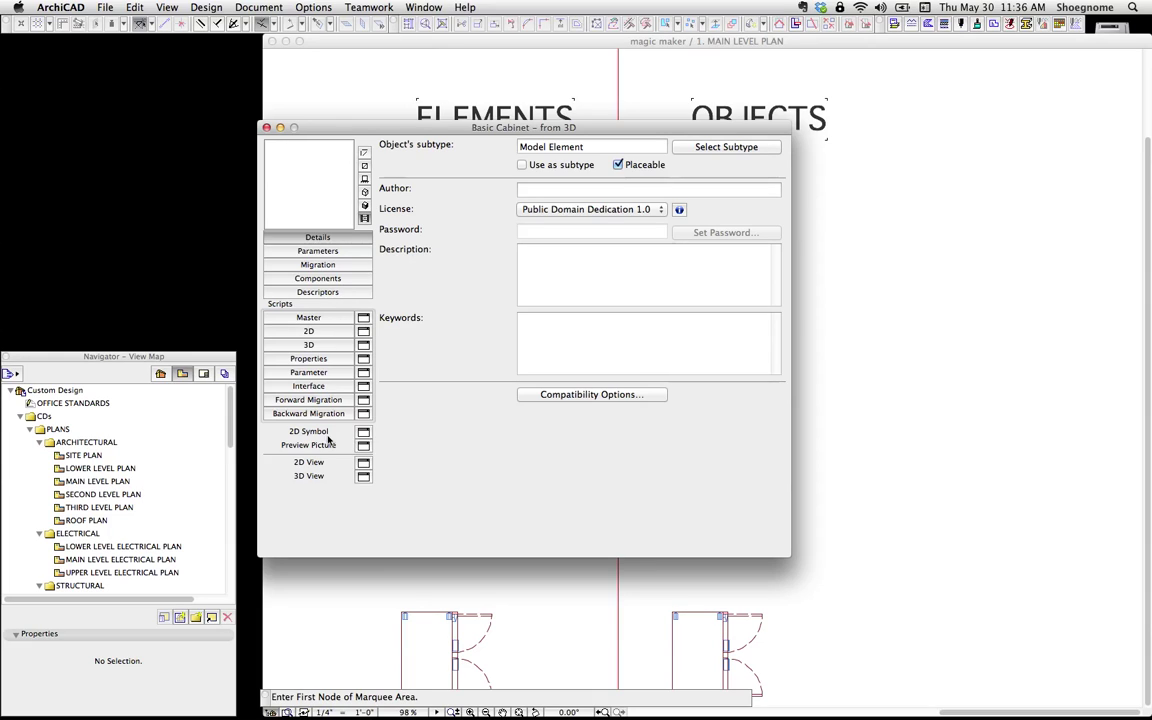
Step: Compare the 2D symbol of the Basic Cabinet - from 3D object with its 2D script
left_click(363, 433)
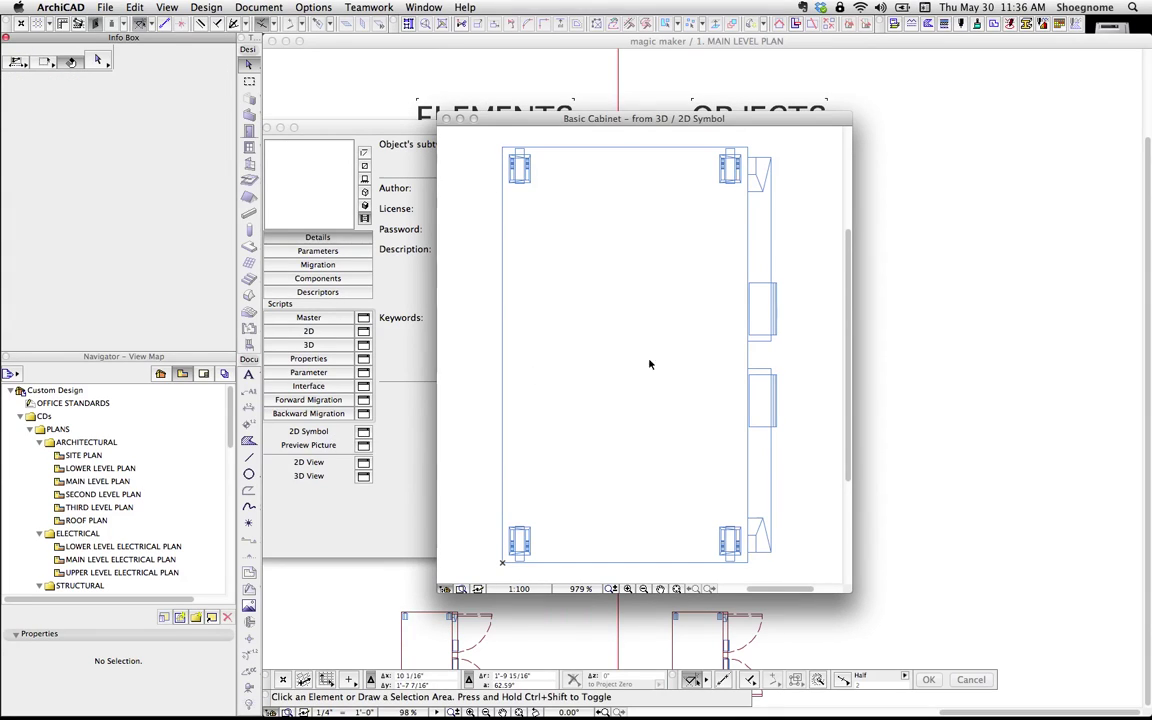
left_click(446, 119)
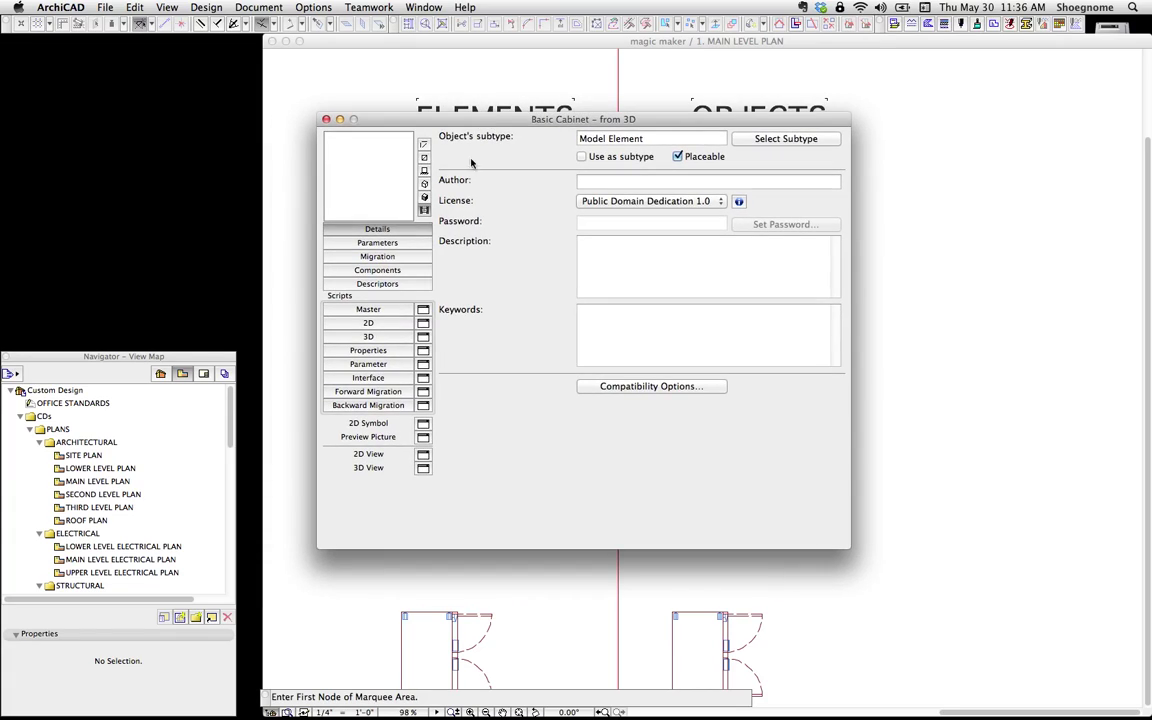
left_click(386, 325)
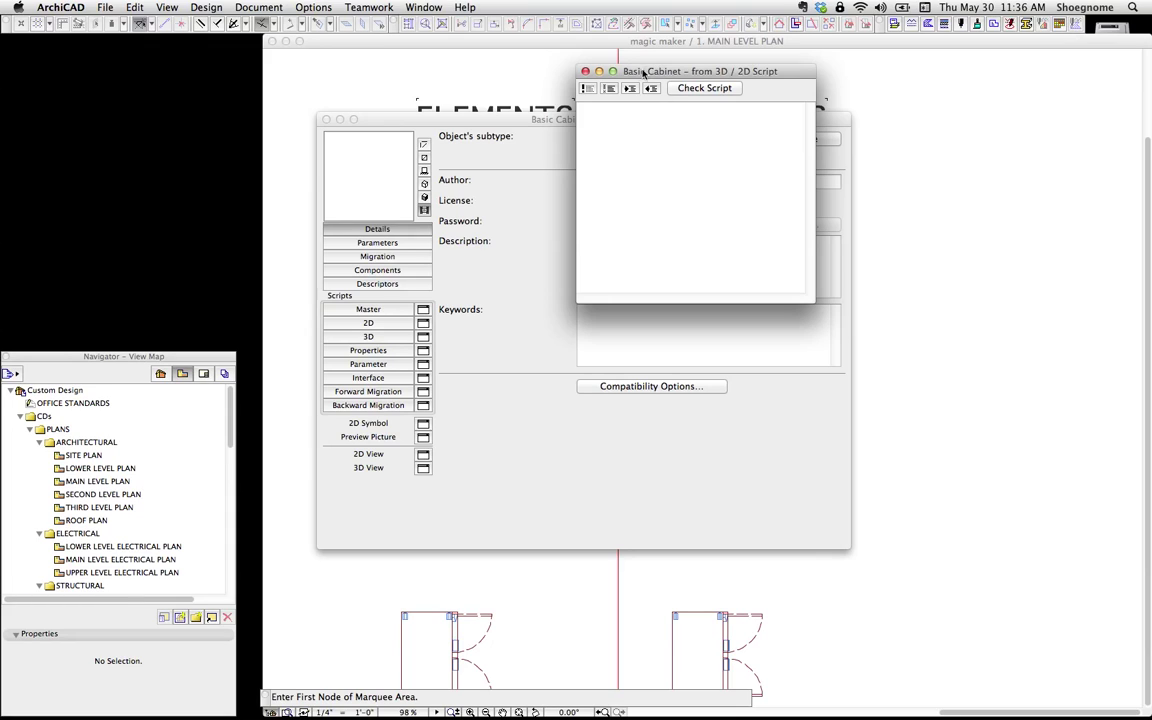
left_click(423, 424)
left_click(711, 210)
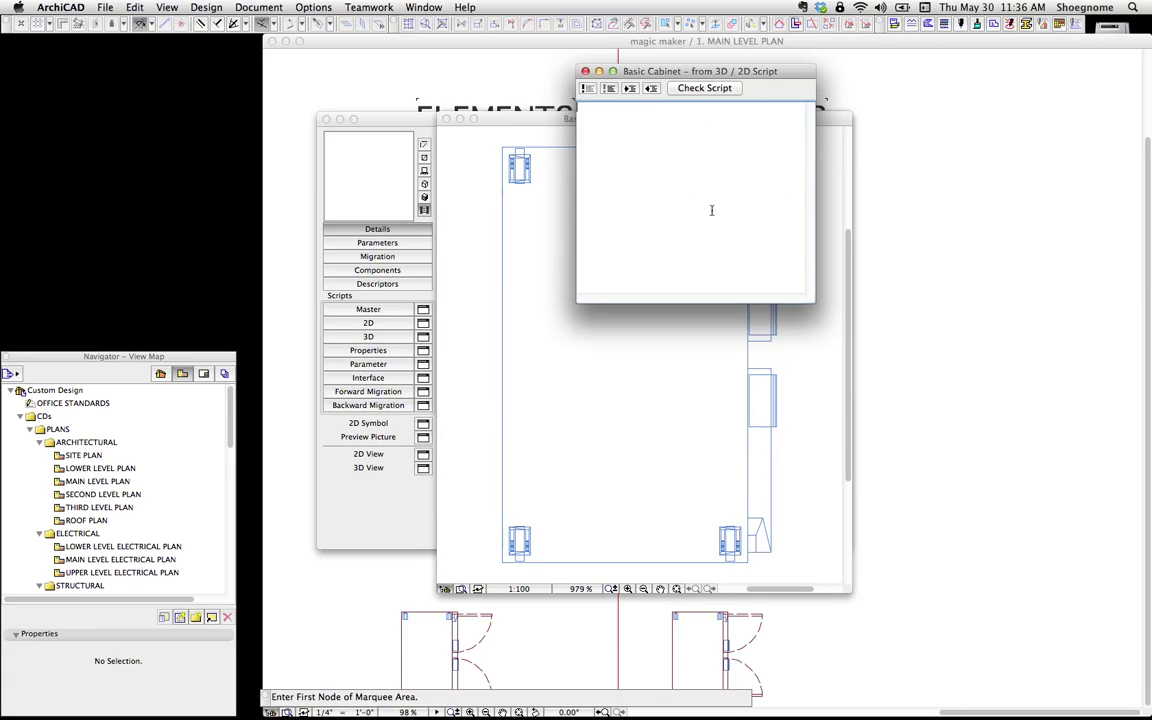
left_click(560, 410)
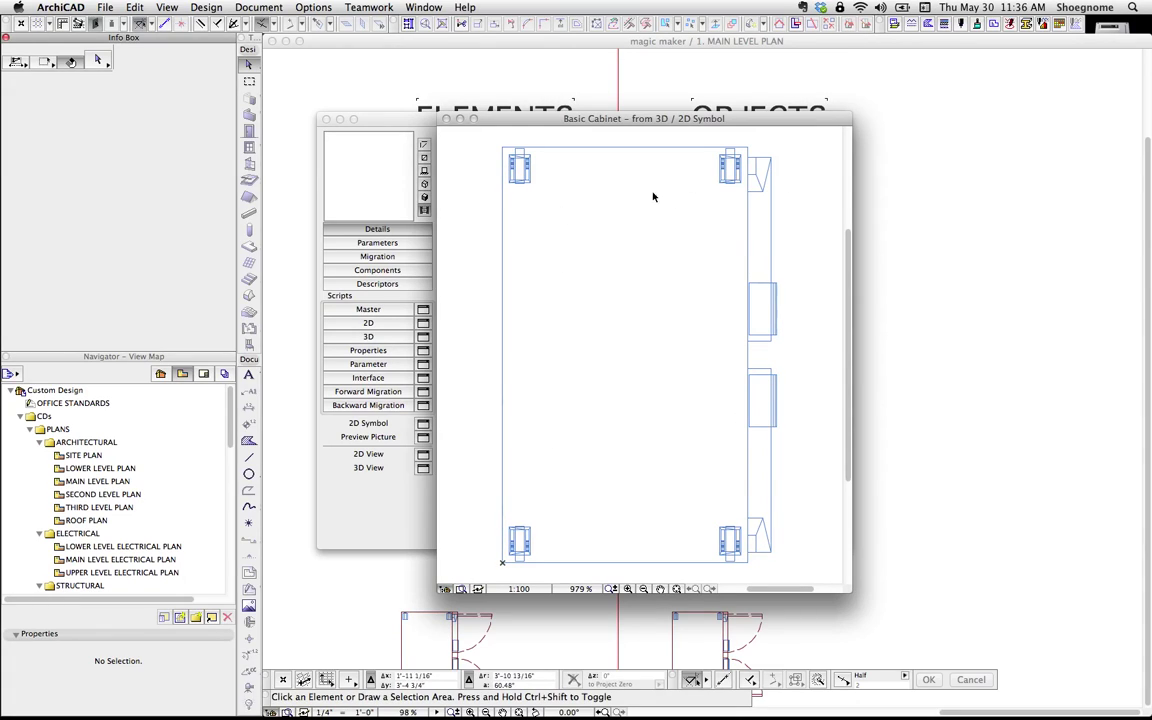
Step: Check the individual lines in the 2D symbol by selecting them, and close the symbol and the object
left_click(560, 148)
left_click(745, 205)
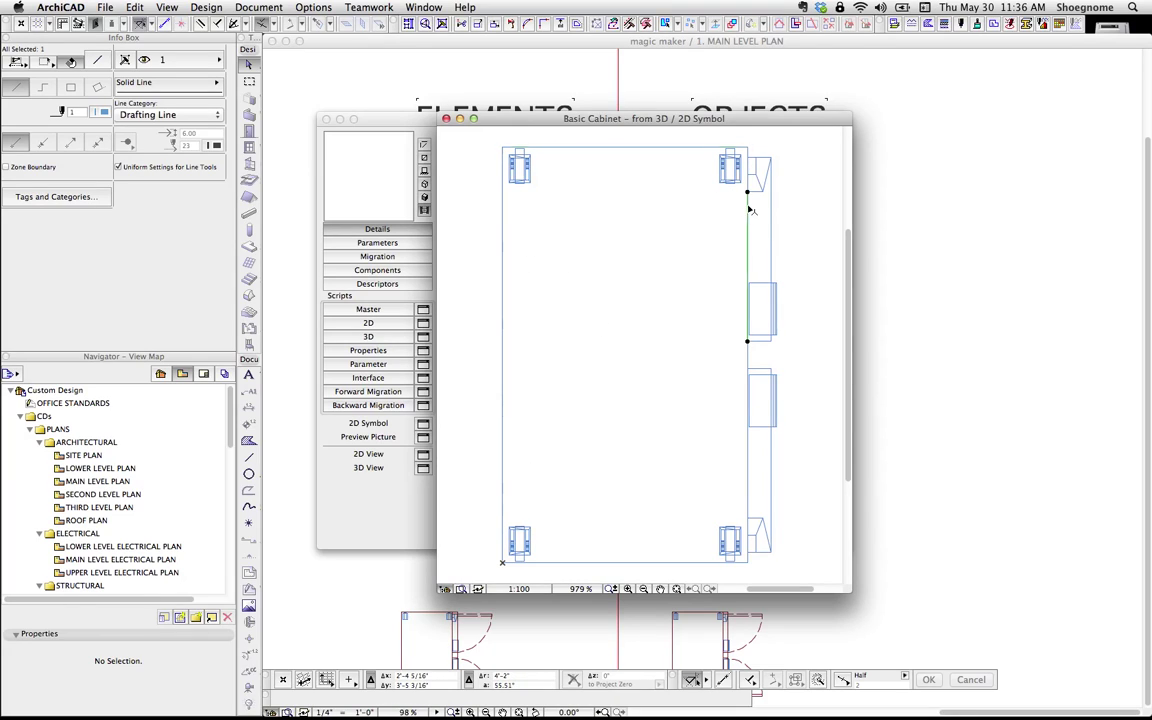
left_click(446, 119)
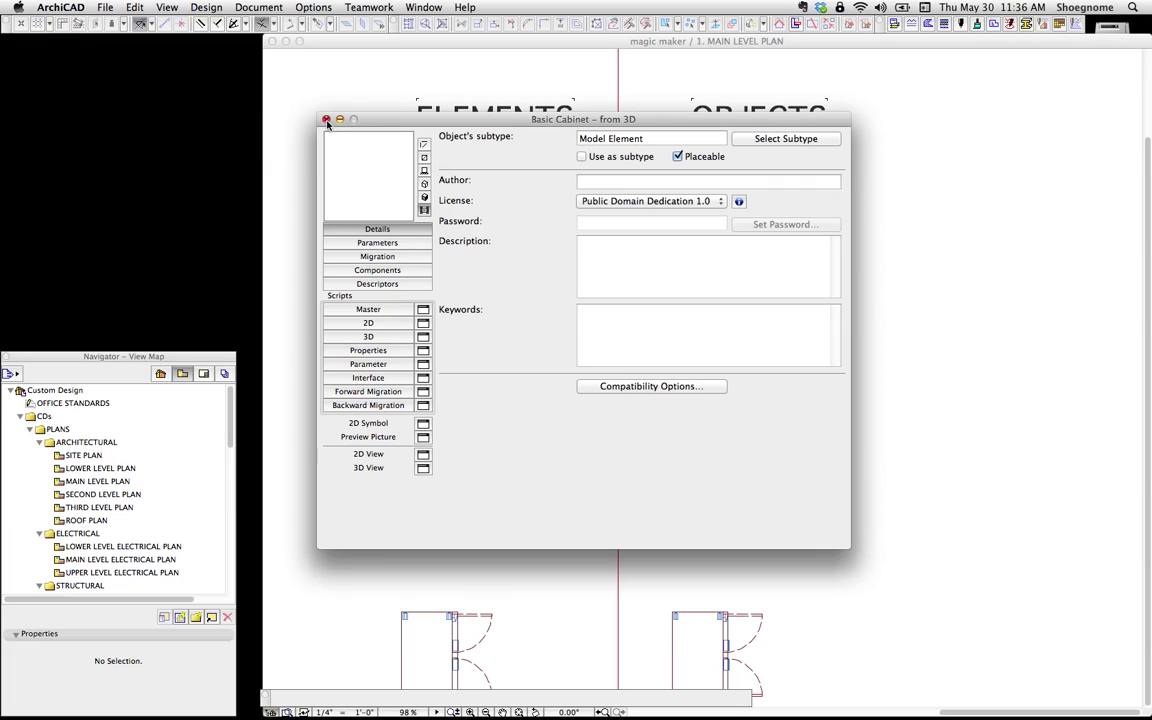
left_click(326, 120)
Step: Open the second cabinet in the OBJECTS column for object editing and inspect its 2D symbol
left_click(732, 295)
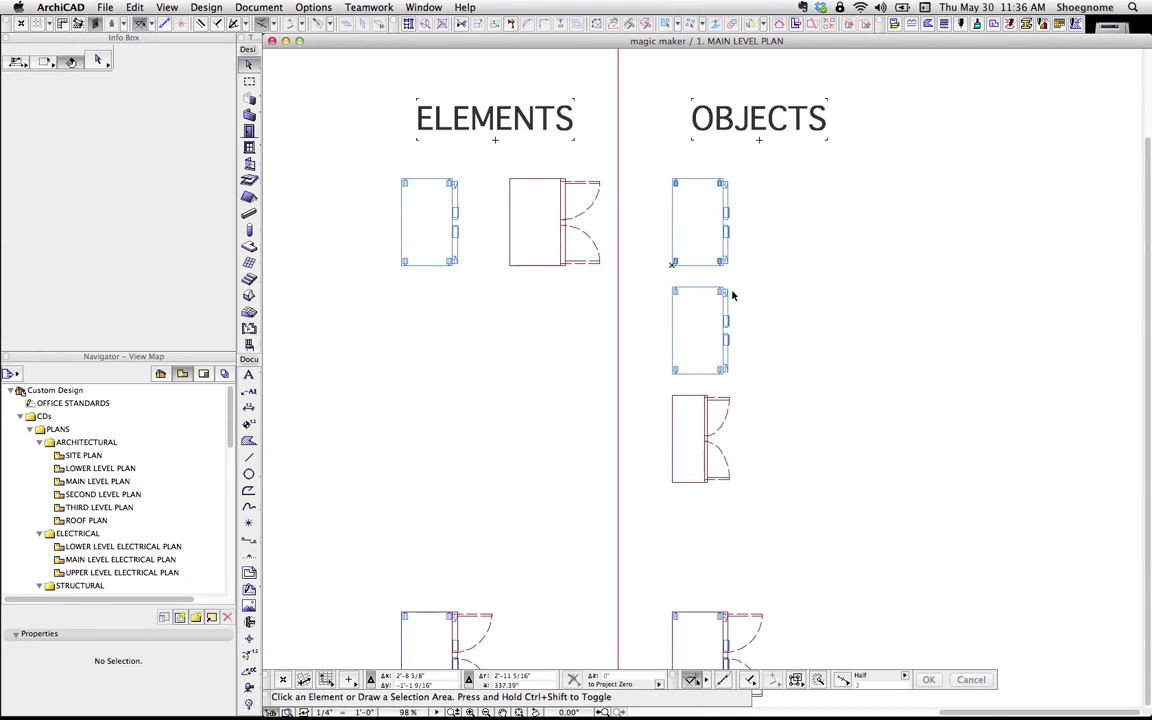
left_click_drag(732, 295, 665, 280)
key("shift+super+o")
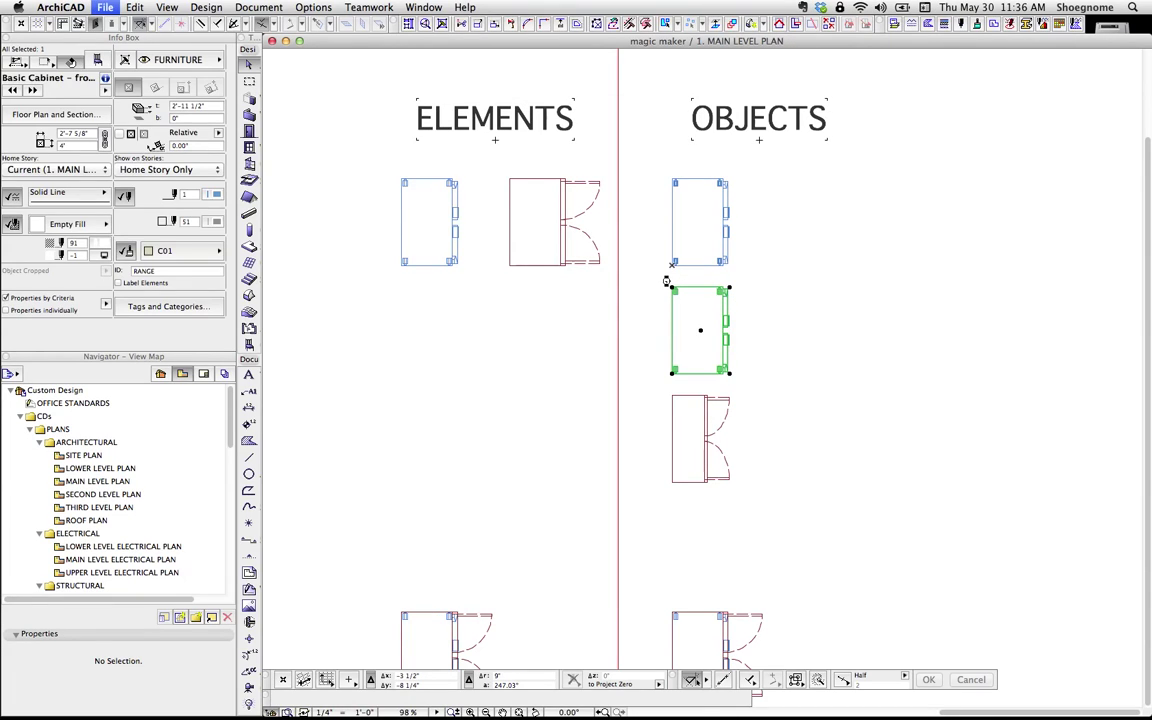
key("super+shift+o")
left_click(423, 425)
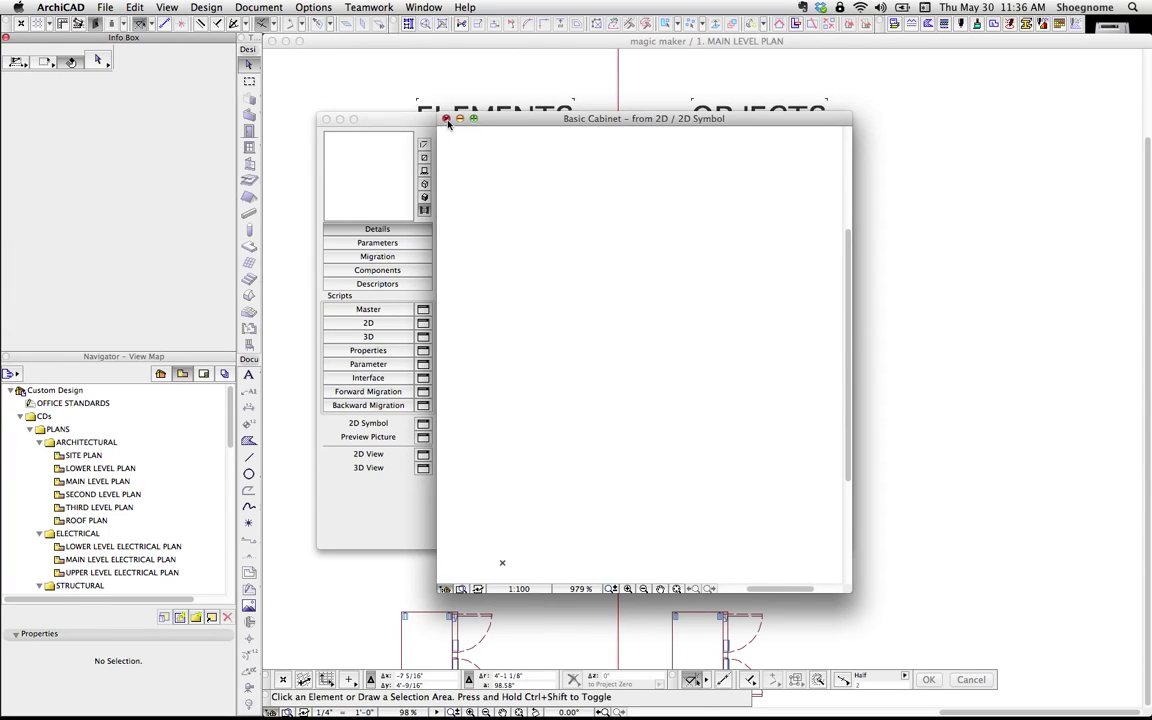
left_click(446, 119)
Step: Read through the whole 2D script of the Basic Cabinet - from 2D object, and close the script and the object
left_click(423, 325)
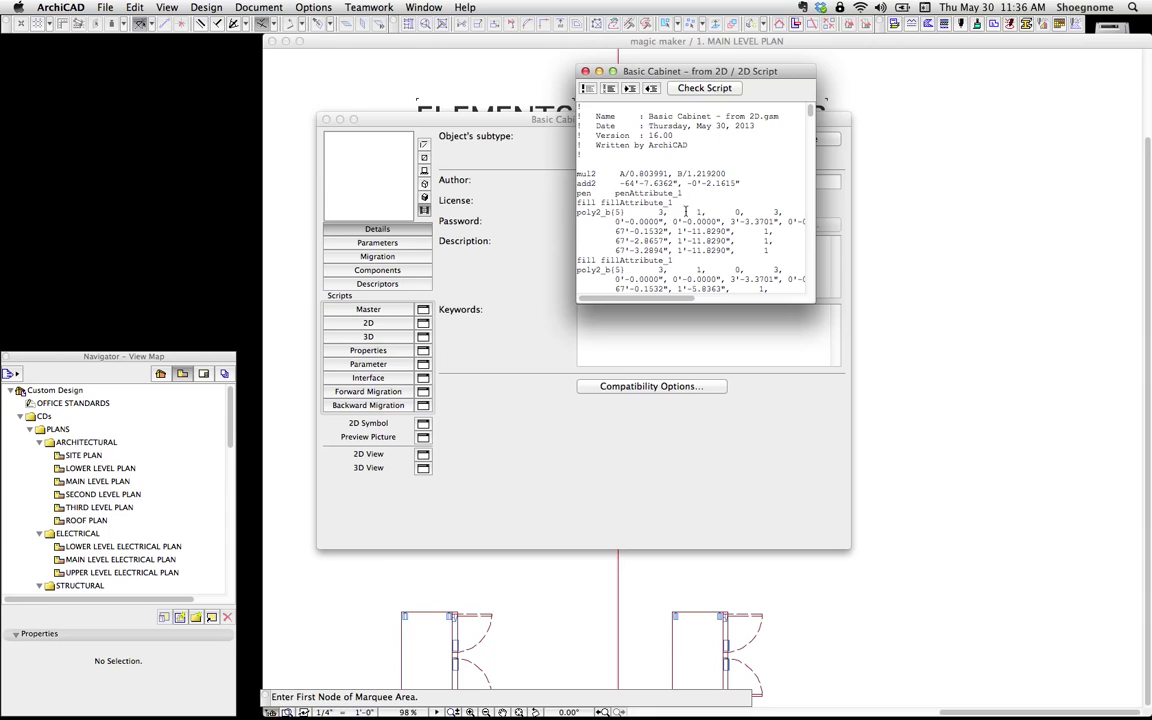
left_click_drag(816, 299, 1088, 545)
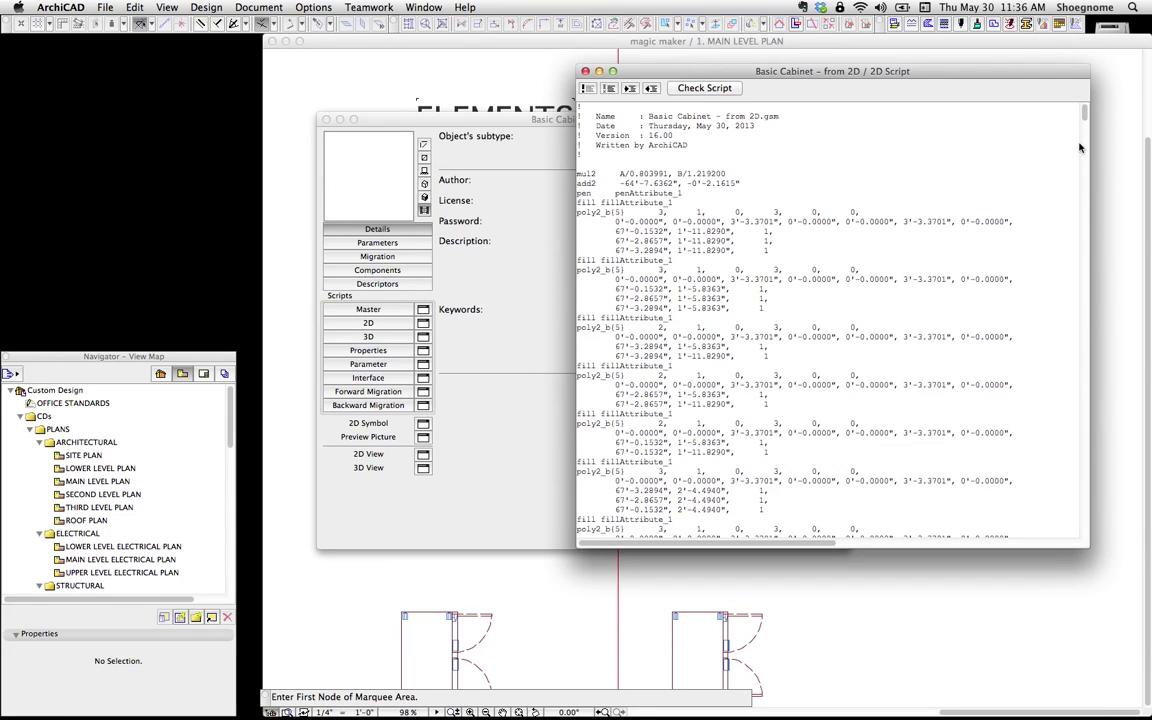
left_click_drag(1084, 113, 1086, 525)
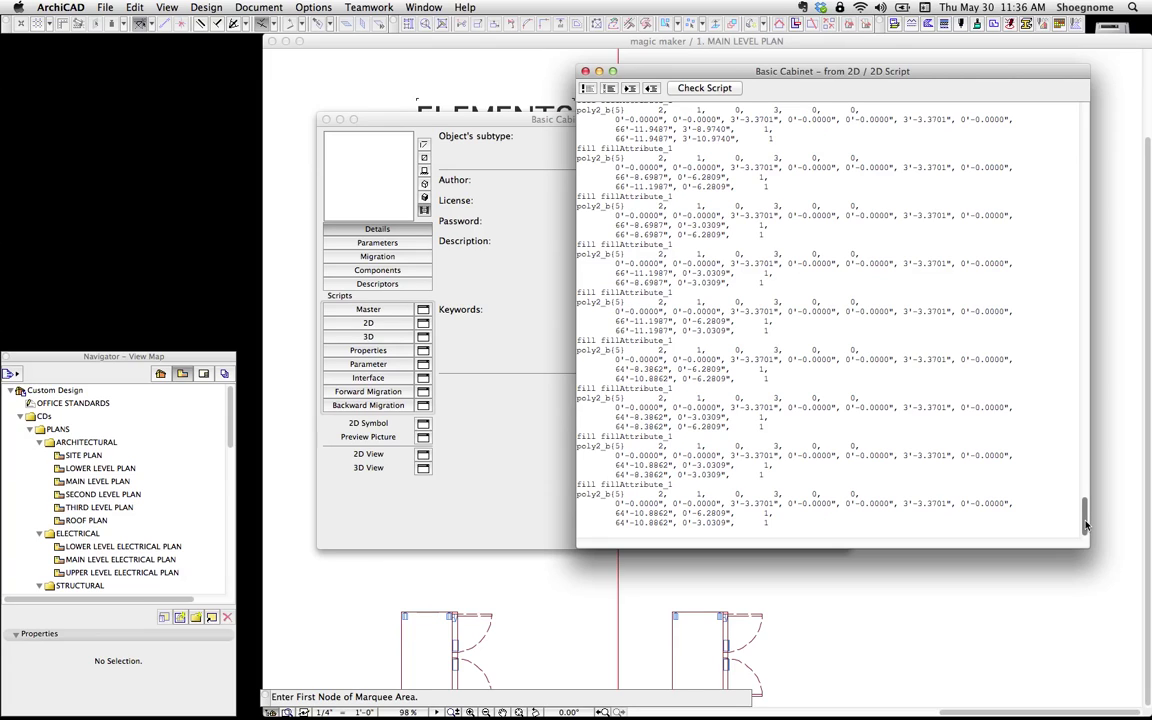
left_click_drag(1087, 523, 1078, 112)
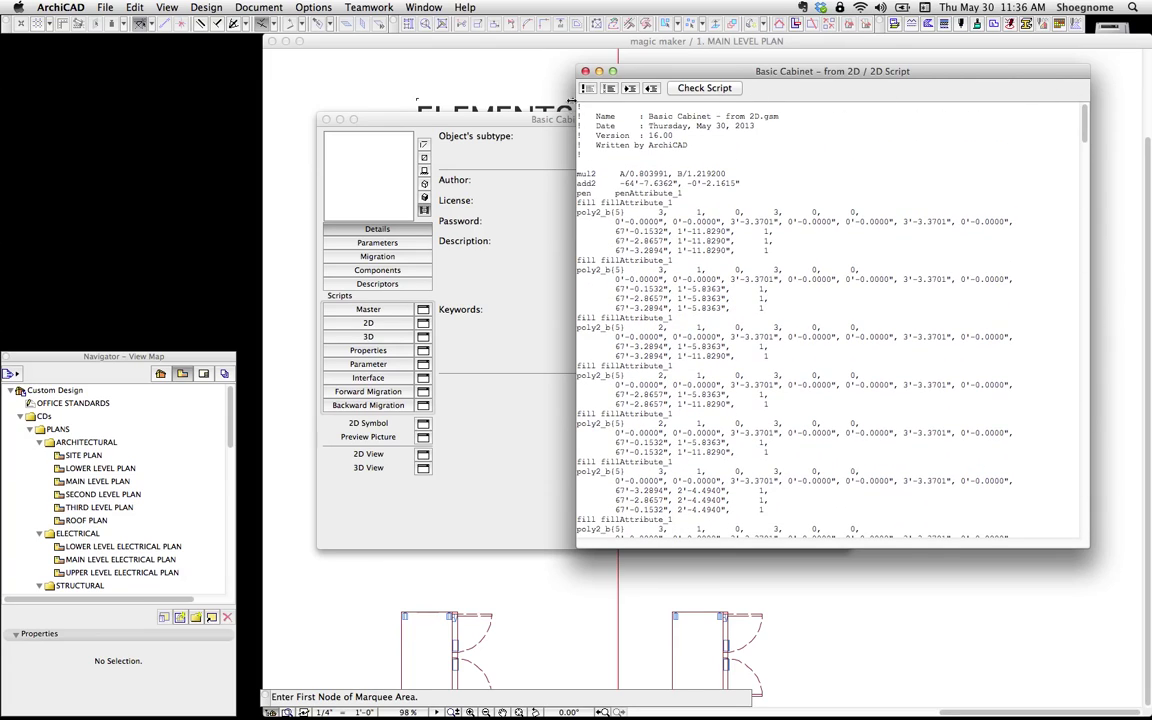
left_click(585, 71)
left_click_drag(384, 120, 381, 234)
left_click(323, 231)
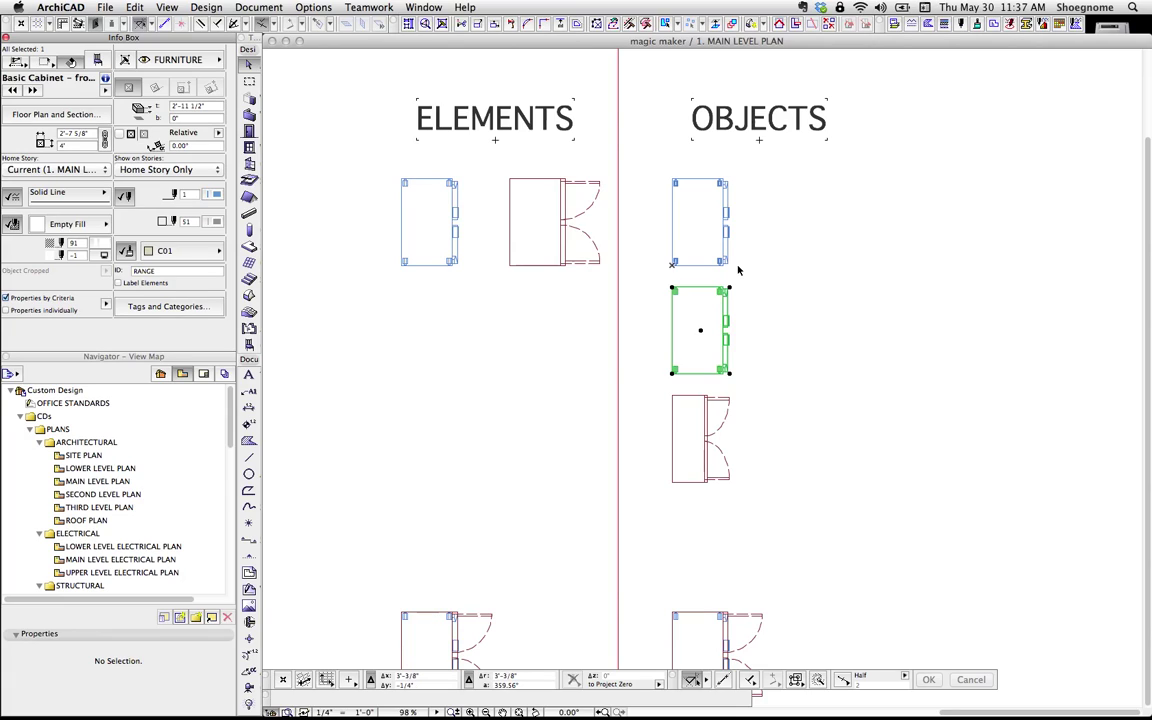
Step: Open the third cabinet in the OBJECTS column for object editing and view its 2D script
scroll(735, 297, "down", 2)
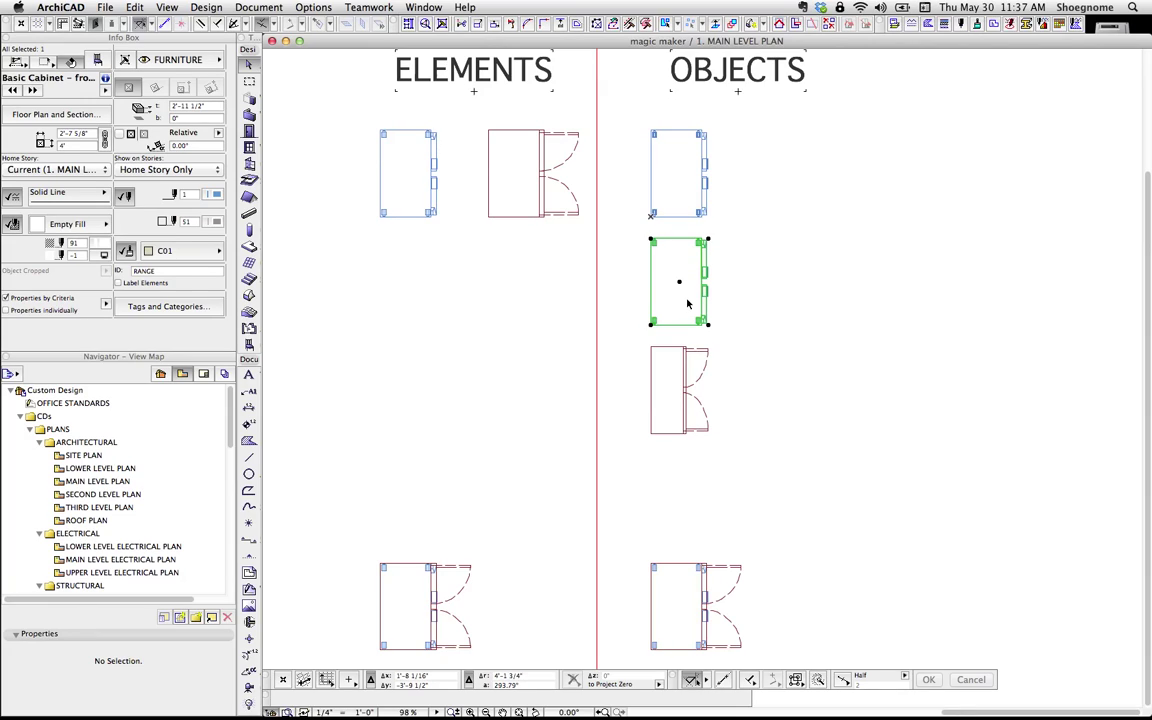
left_click(709, 357)
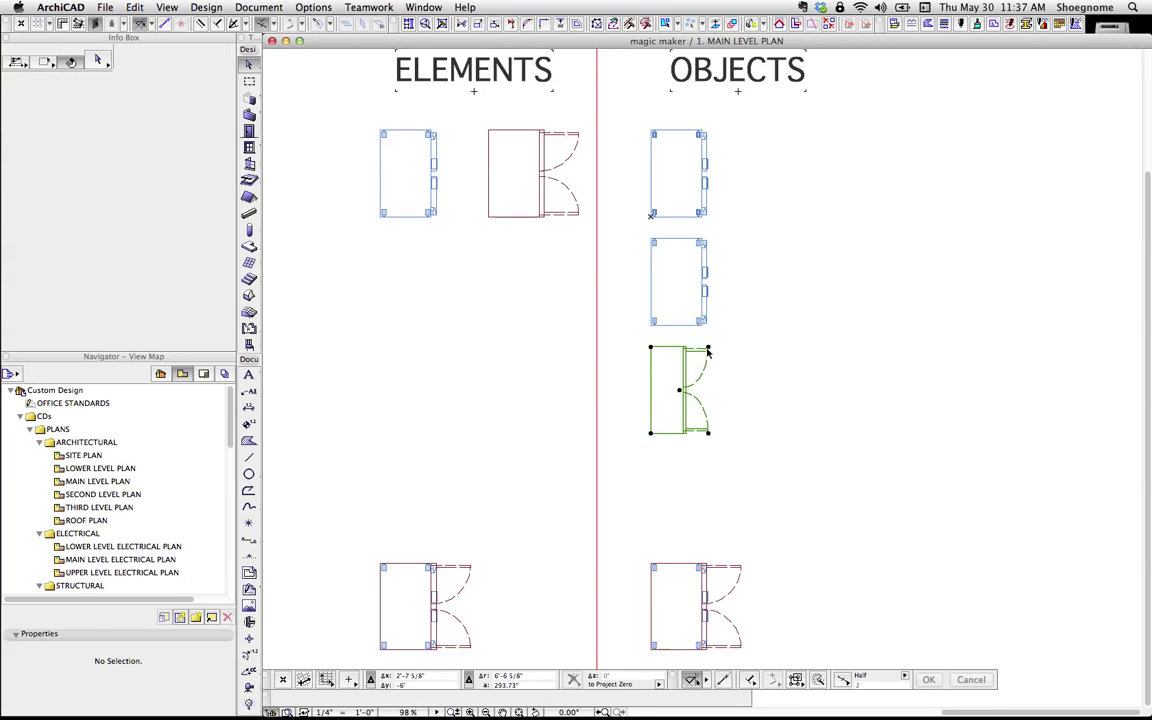
left_click(709, 219)
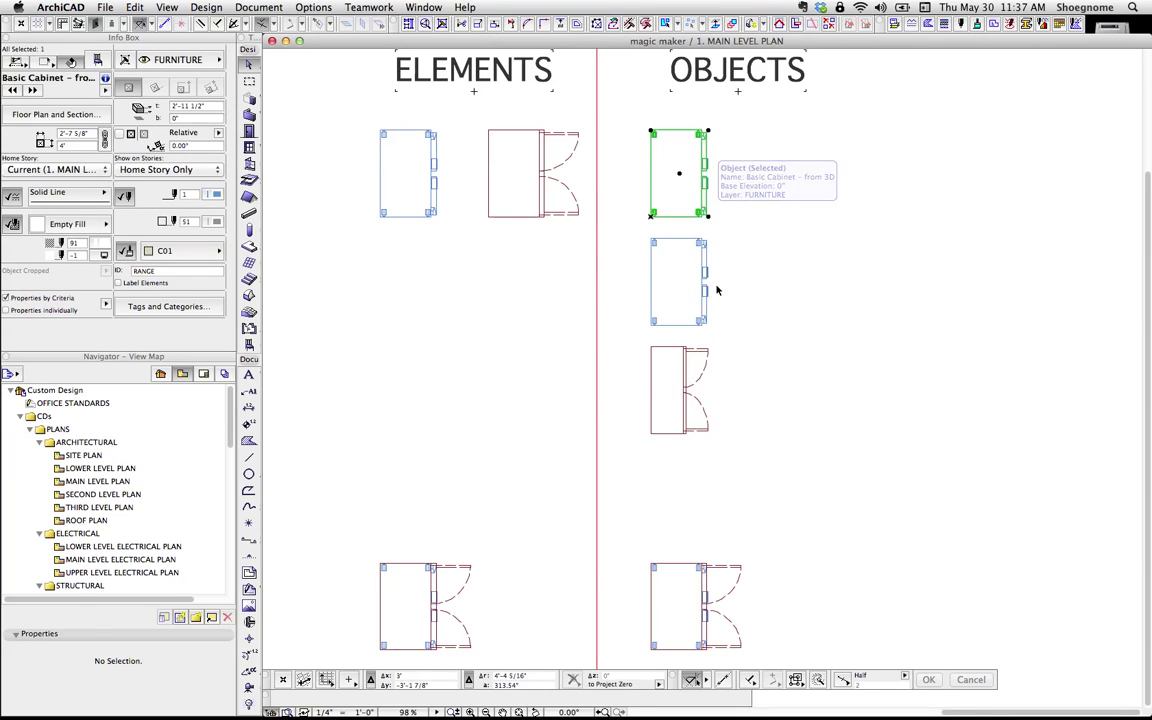
scroll(710, 283, "right", 1)
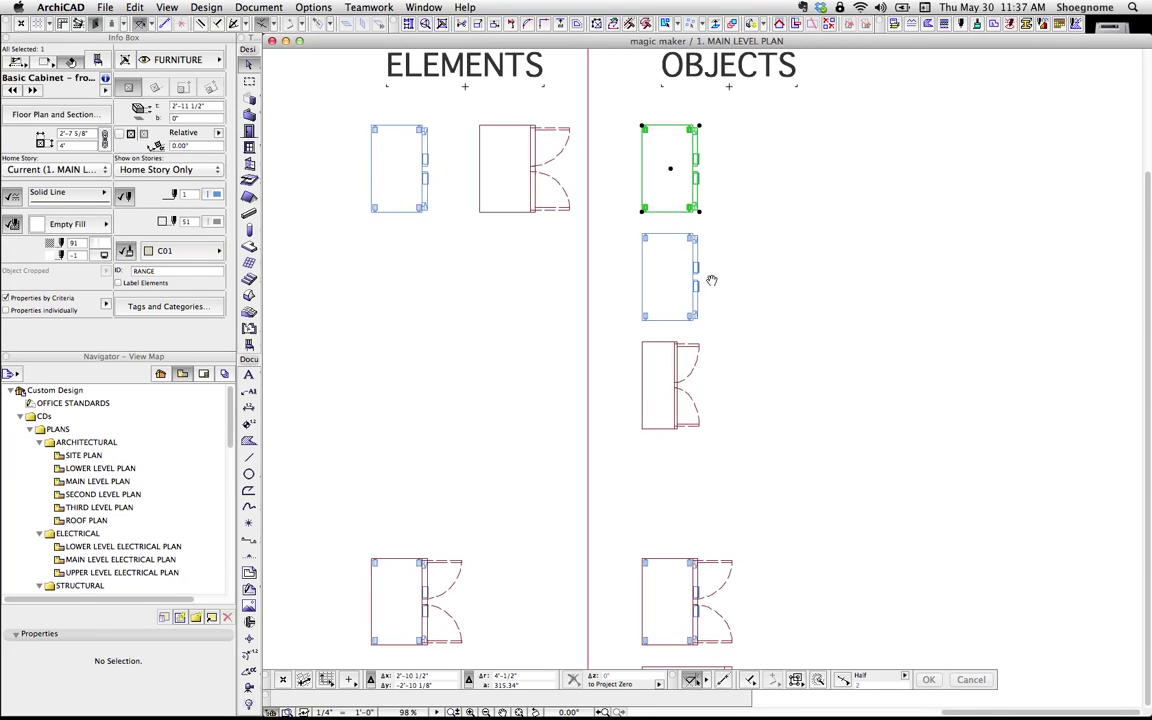
left_click(701, 348)
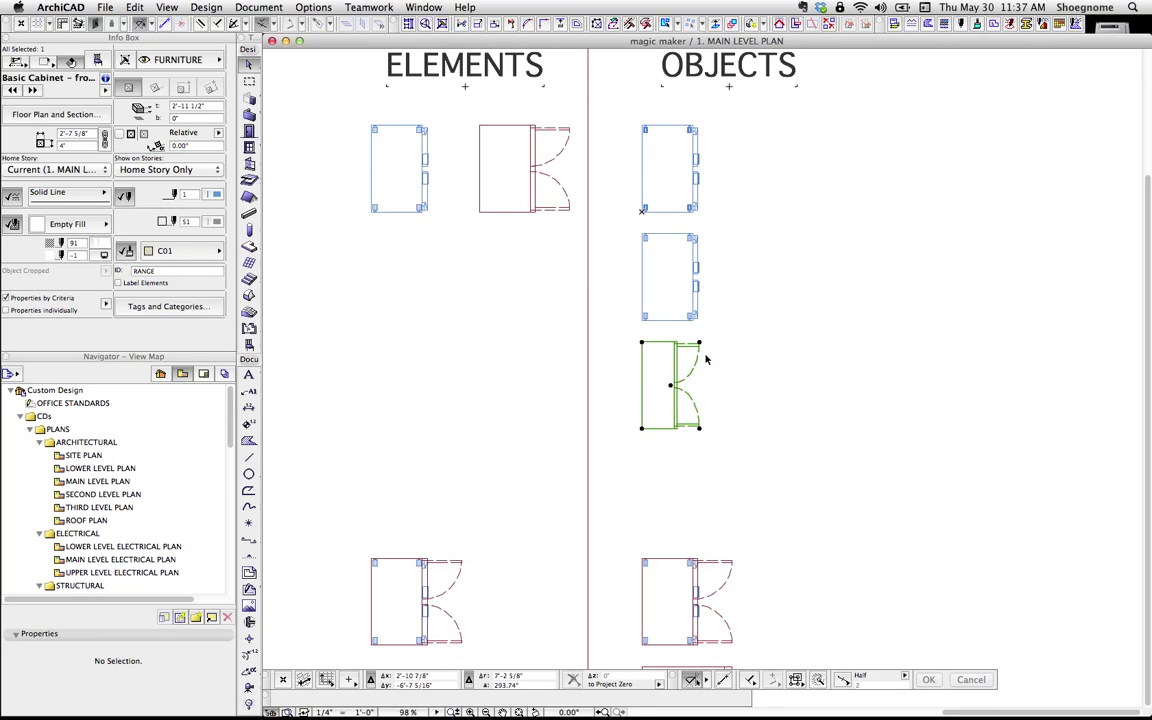
key("super+shift+o")
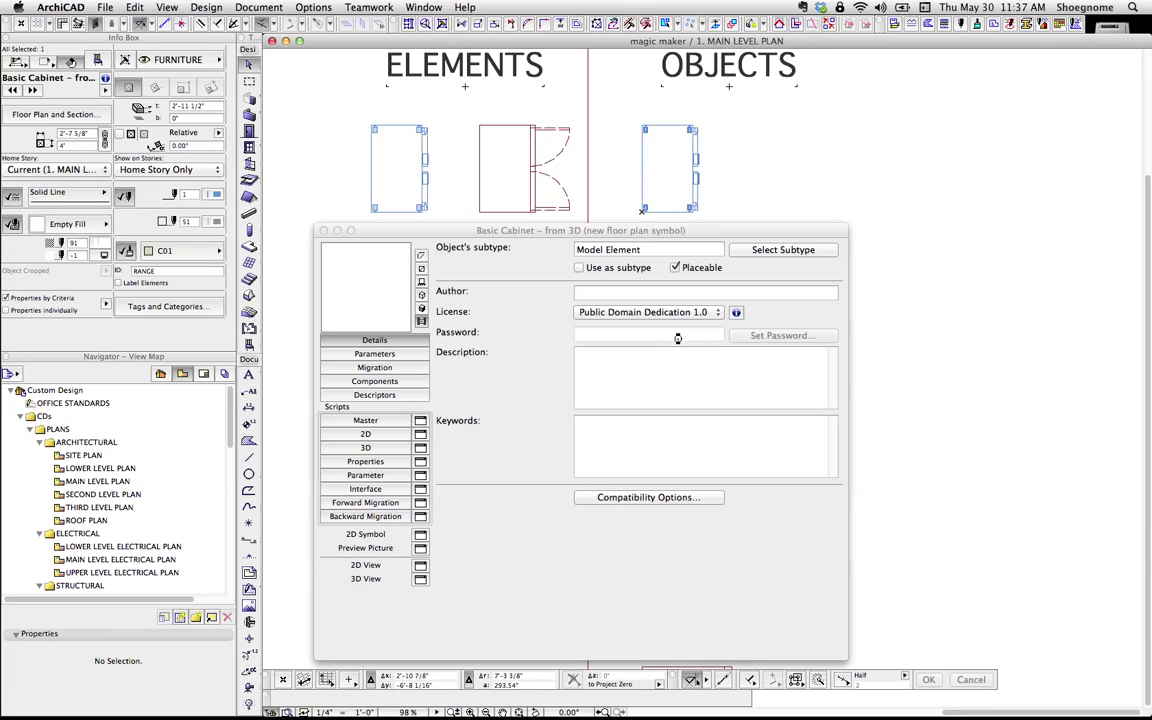
left_click(397, 437)
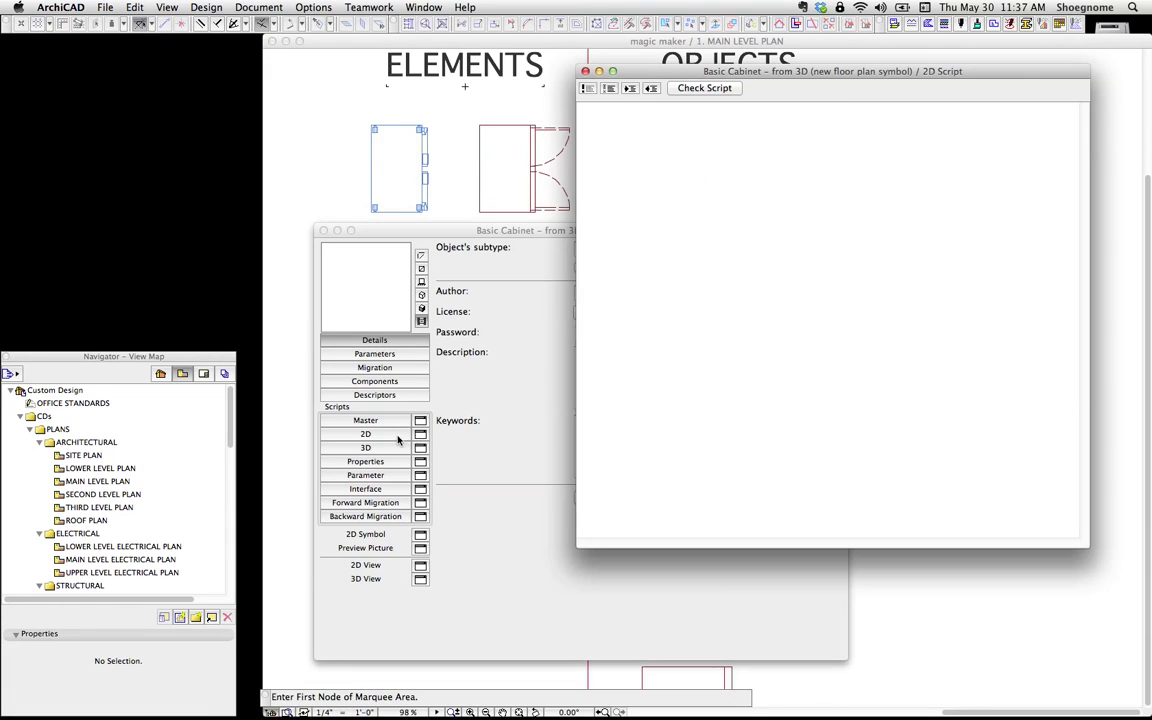
Step: Close the 2D script and the object, and copy the red 2D cabinet linework in the ELEMENTS column
left_click(585, 71)
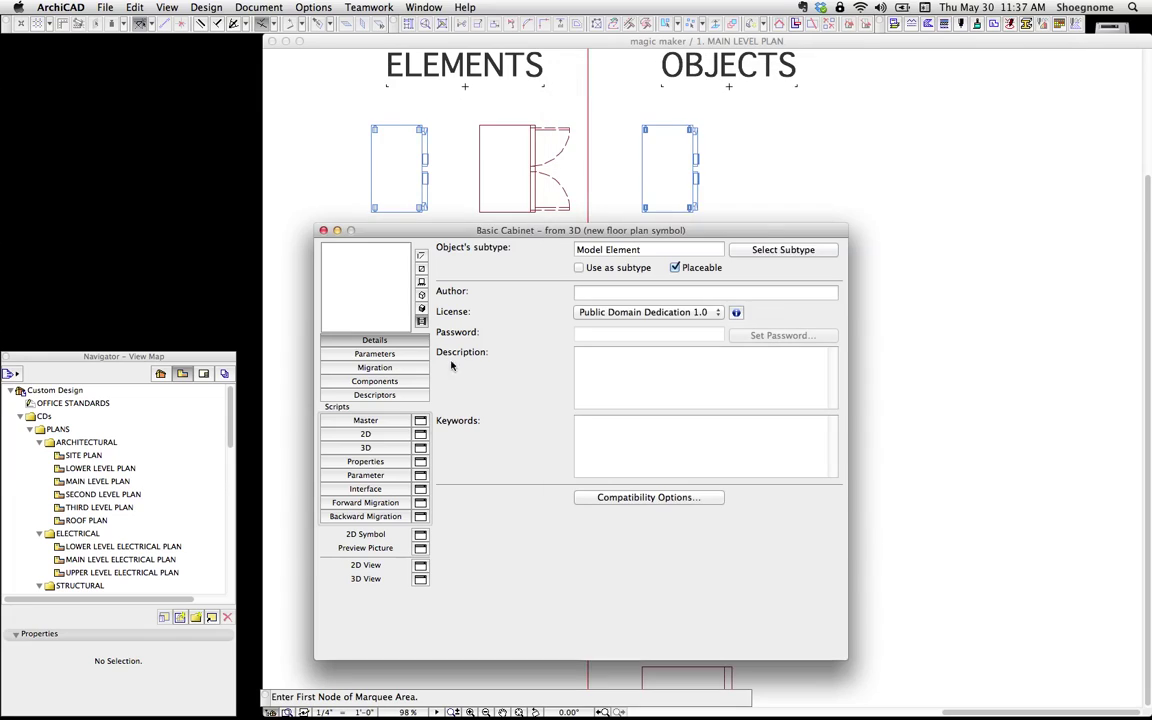
left_click(323, 231)
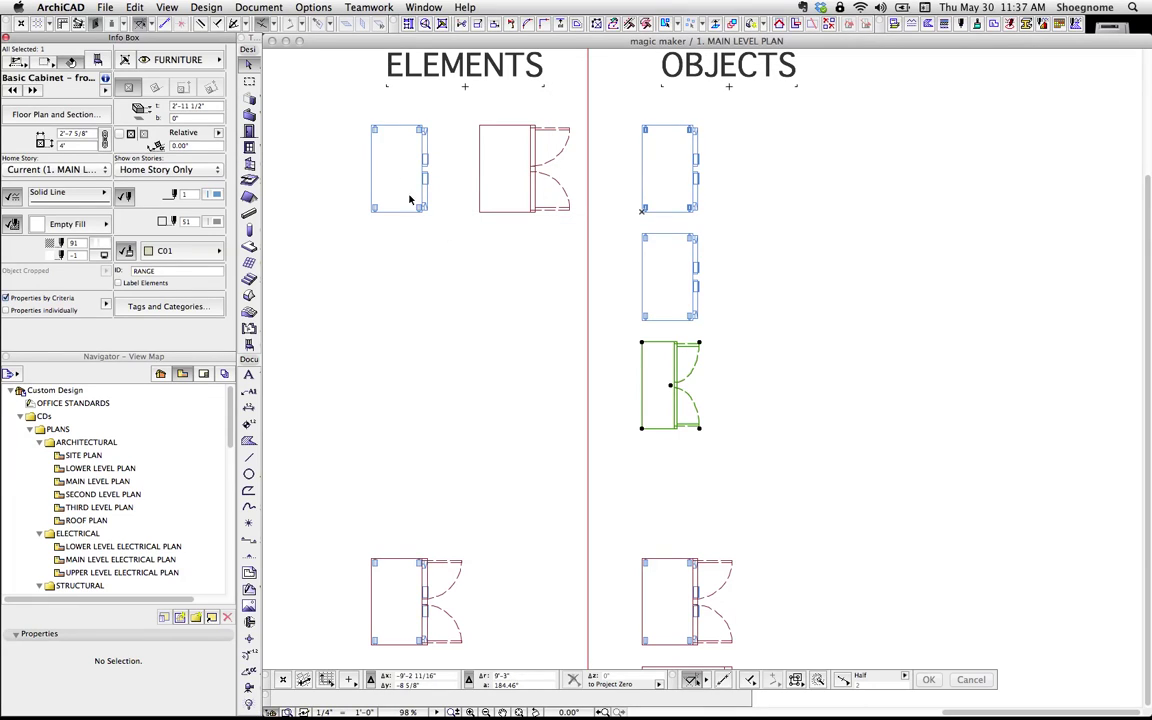
left_click_drag(441, 227, 505, 140)
left_click_drag(482, 138, 538, 187)
mouse_move(473, 111)
left_mouse_down()
mouse_move(537, 239)
mouse_move(486, 128)
left_mouse_up()
left_click(487, 129)
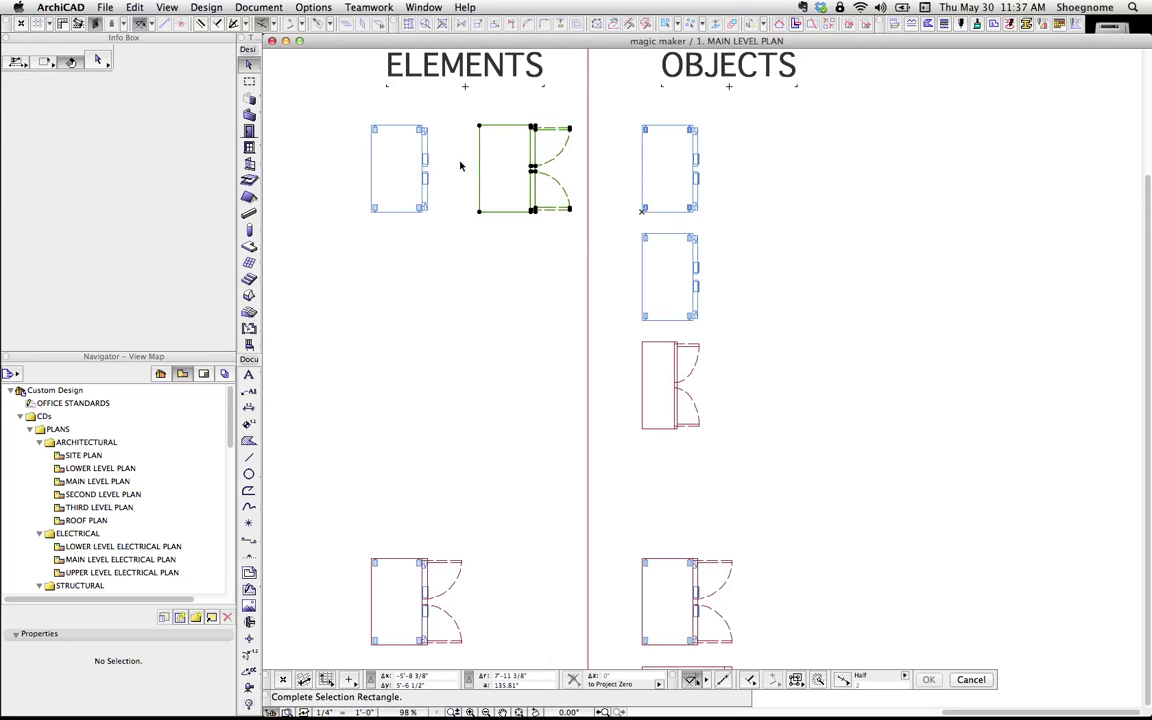
Step: Select the blue cabinet elements in the ELEMENTS column, show them in 3D and select them all there
left_click(443, 244)
left_click(445, 240)
left_click(343, 99)
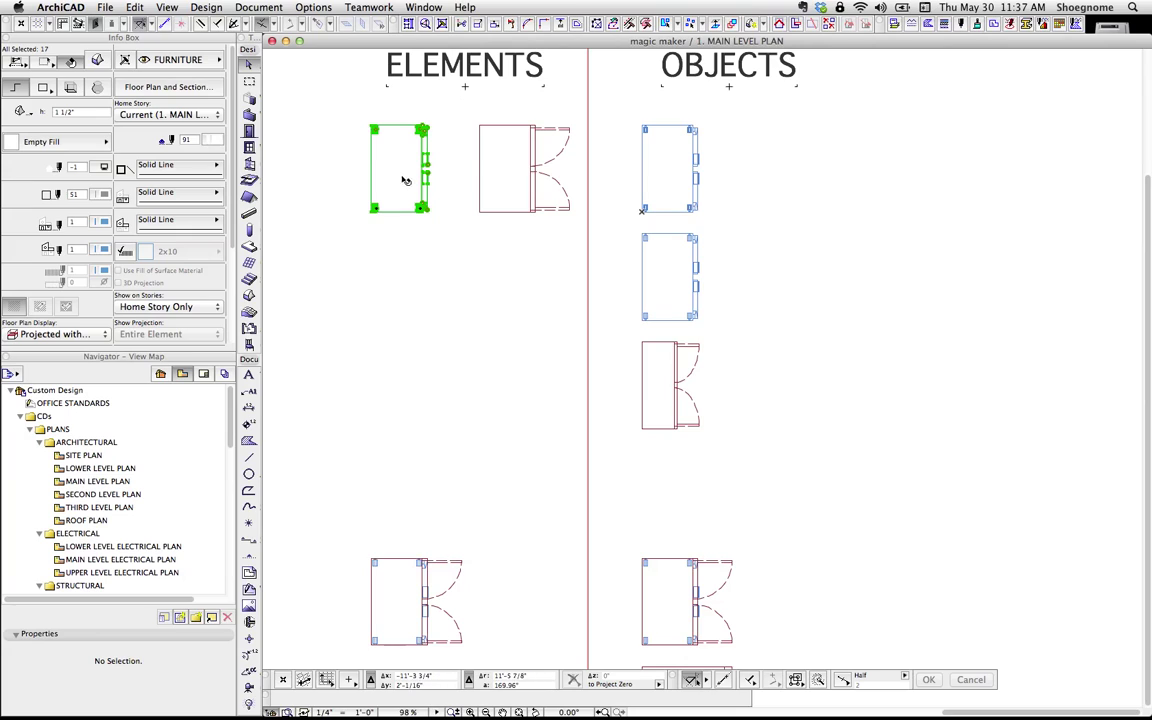
key("F5")
left_click_drag(537, 217, 785, 465)
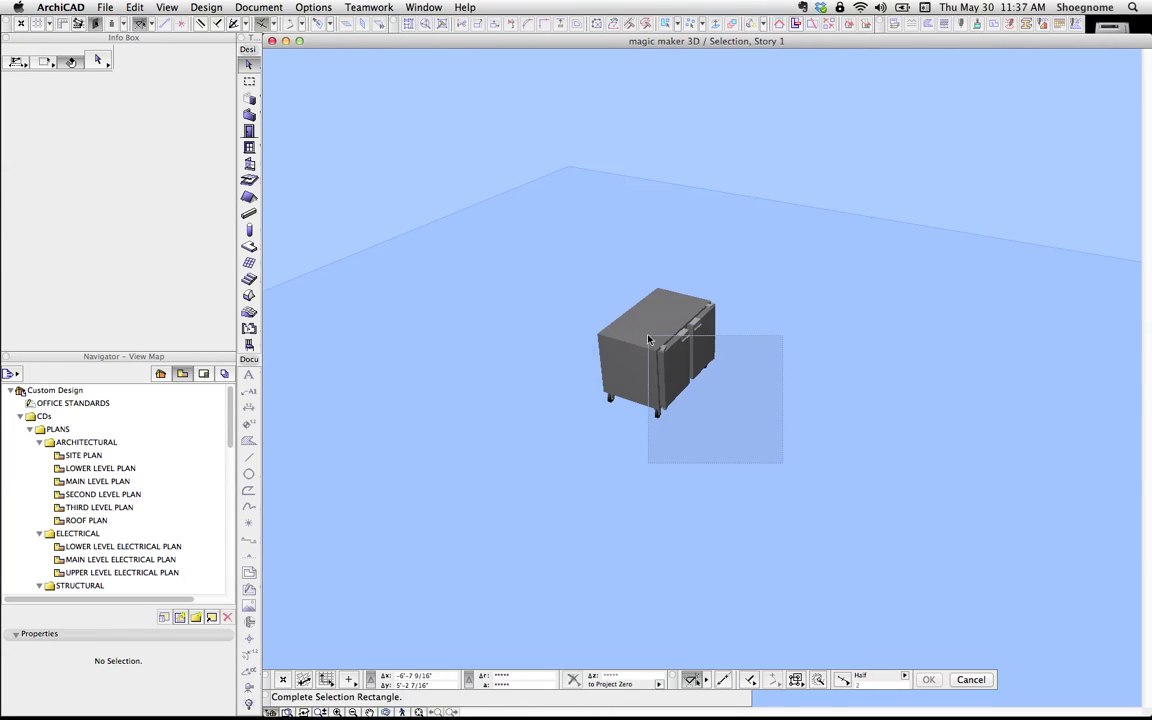
left_click(580, 285)
left_click(548, 262)
left_click(770, 446)
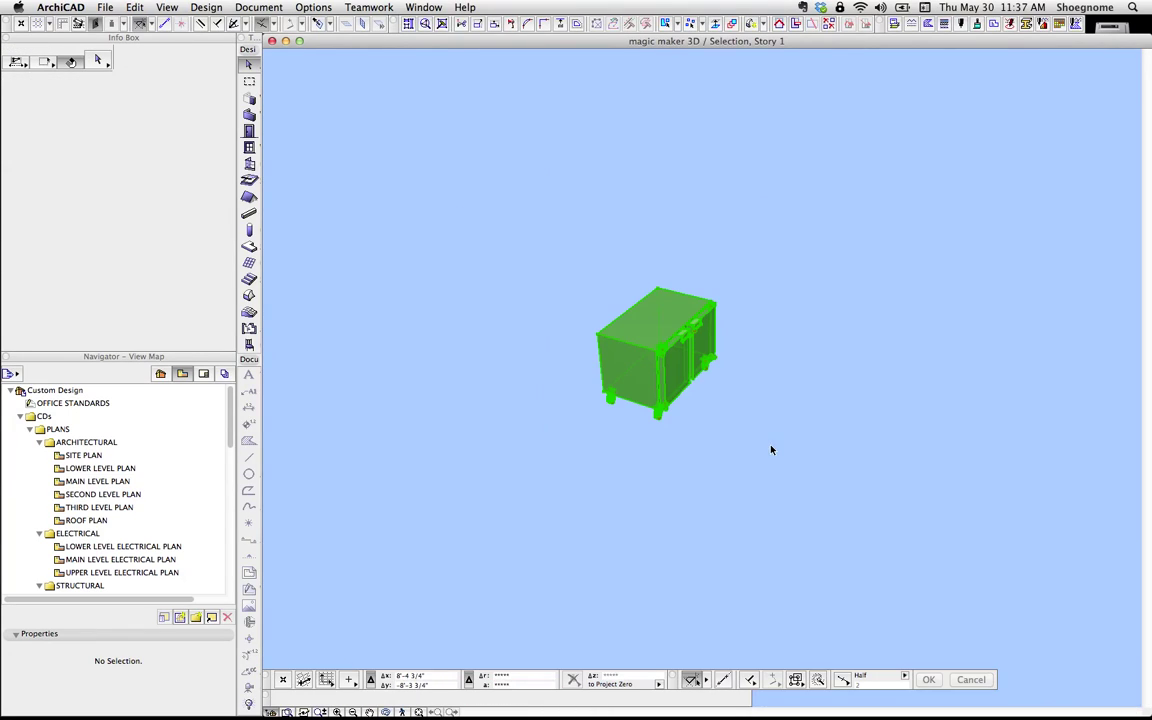
Step: Save the 3D selection as object New Object 1 in the Embedded Library, using the top view and the default basic settings
left_click(104, 7)
mouse_move(200, 194)
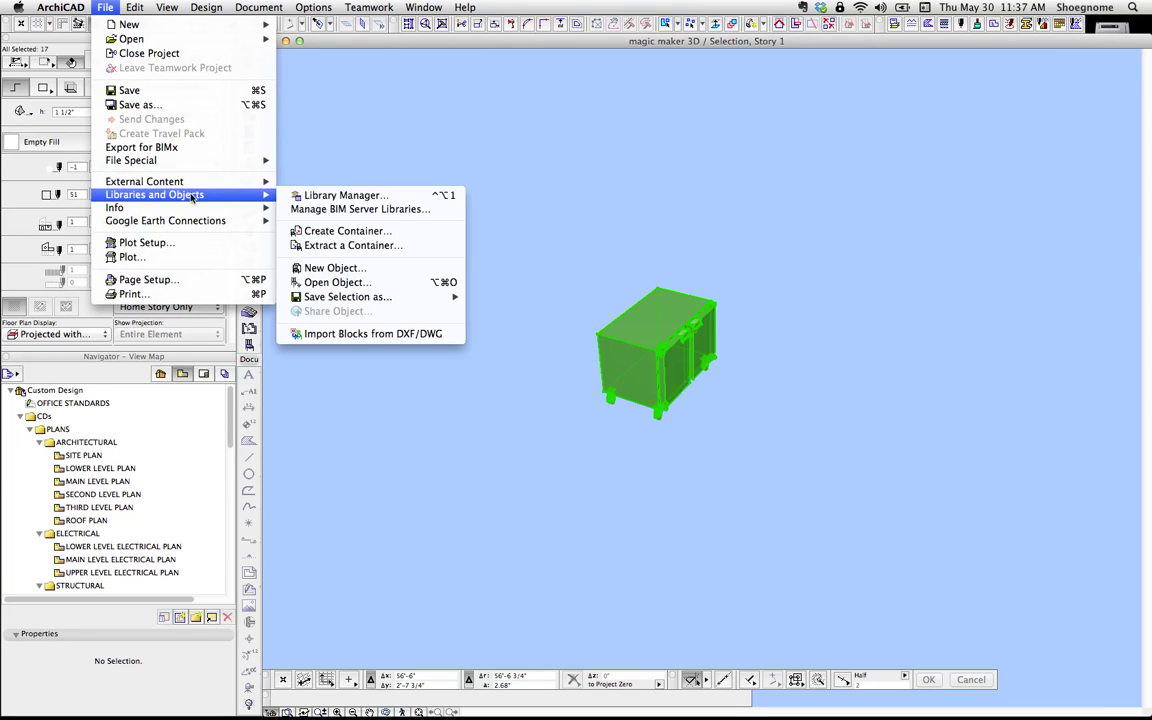
mouse_move(345, 296)
left_click(495, 296)
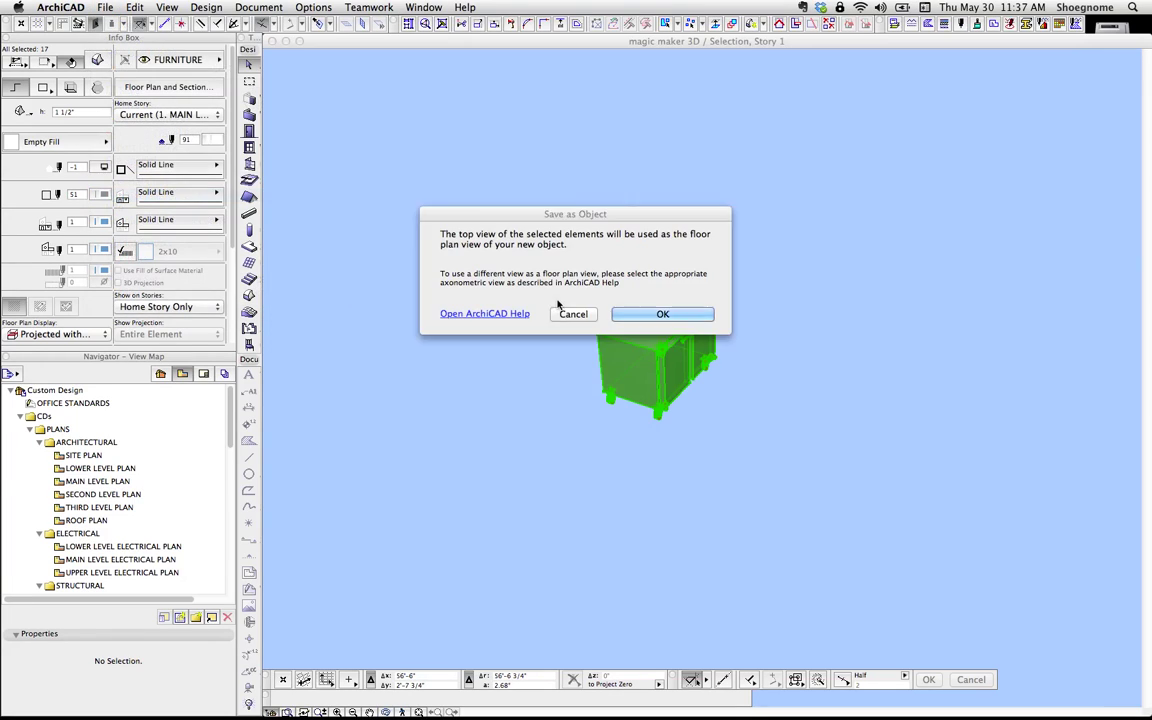
key("Return")
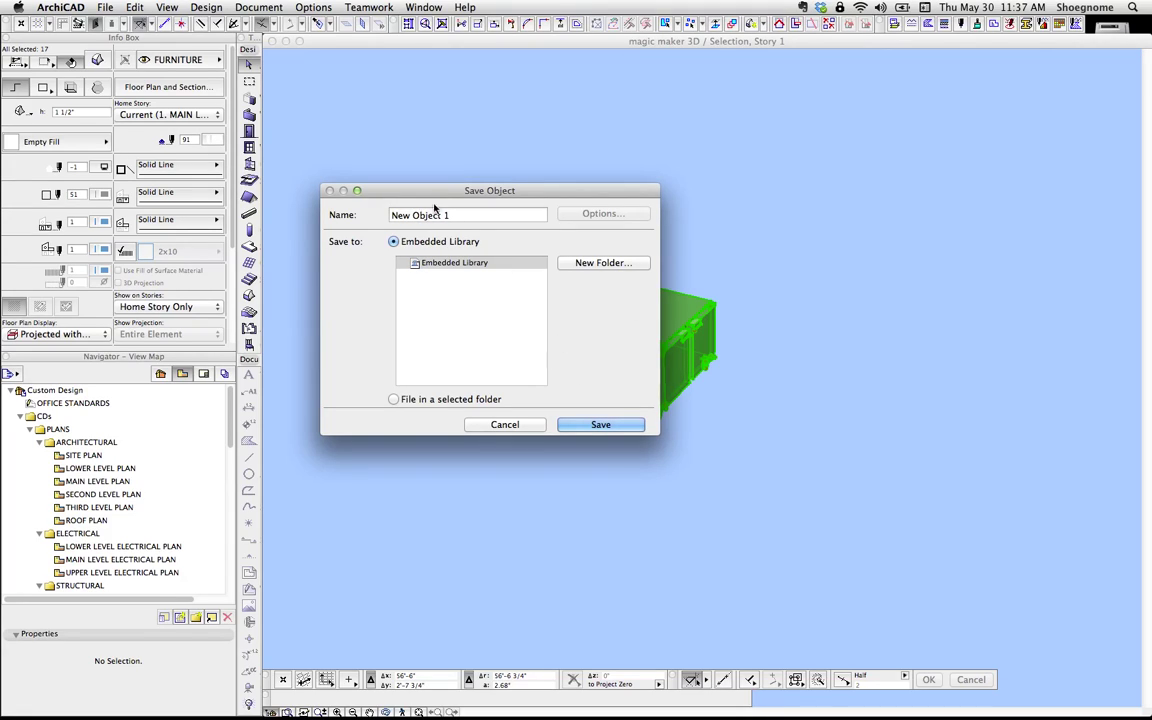
left_click(608, 424)
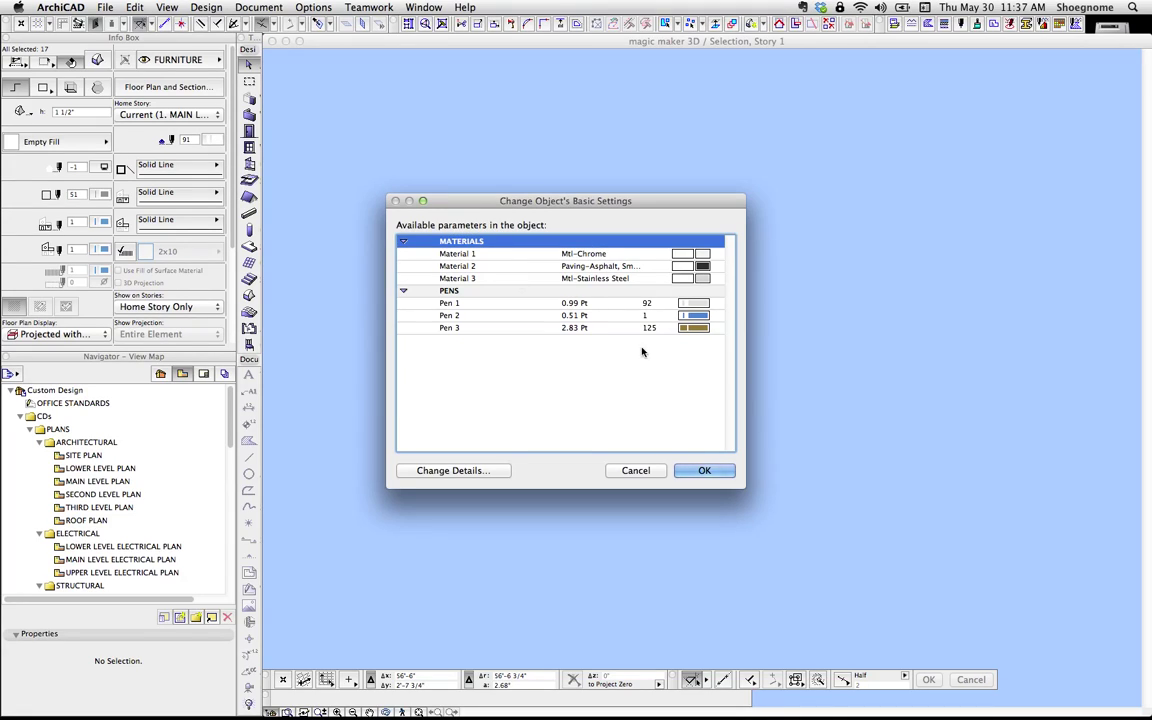
left_click(706, 471)
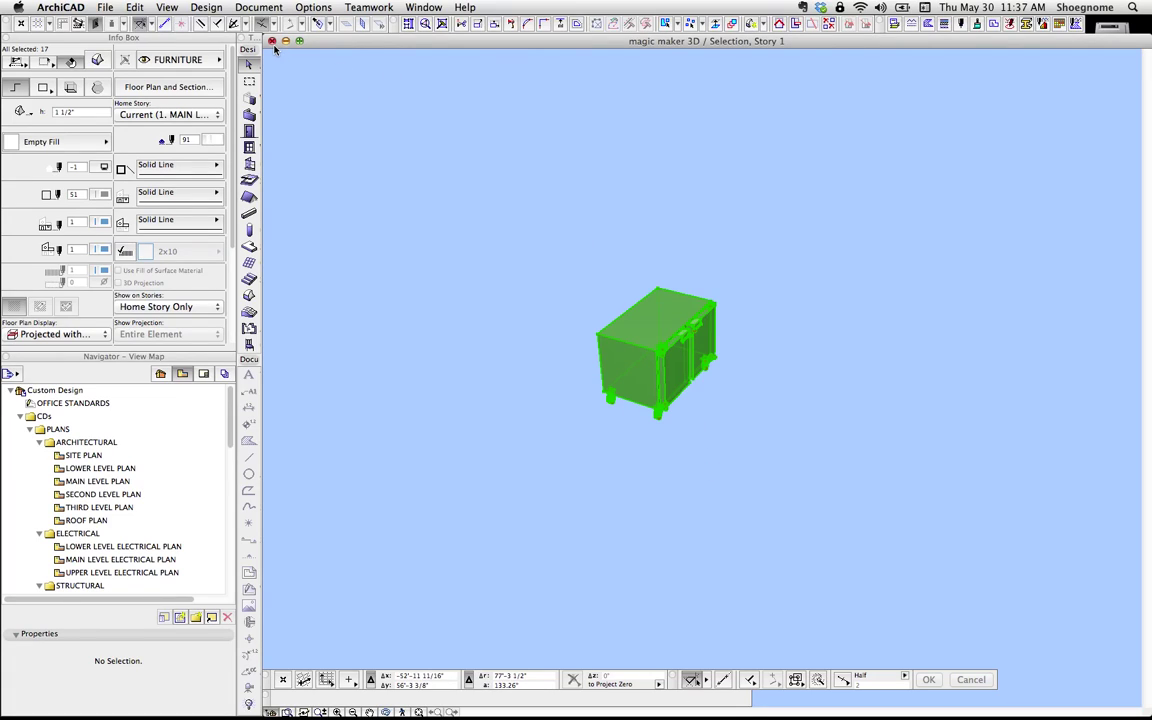
Step: Close the 3D window and place New Object 1 on the floor plan just below the red linework in the ELEMENTS column
key("Escape")
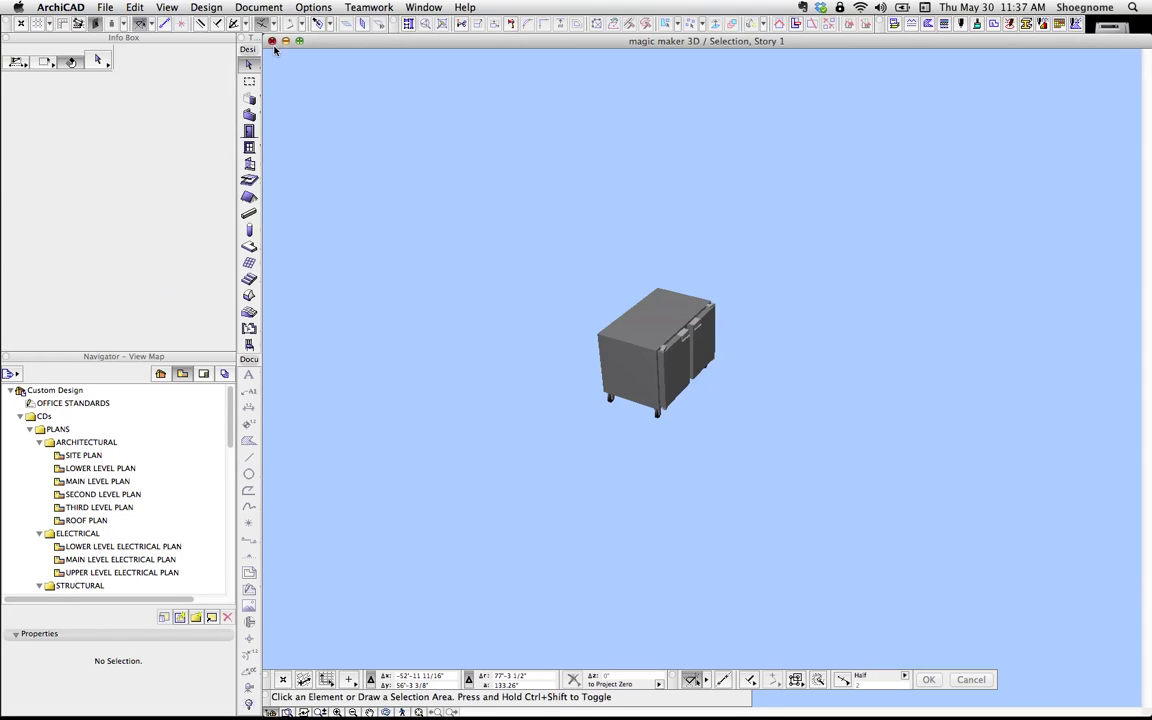
left_click(271, 41)
key("Escape")
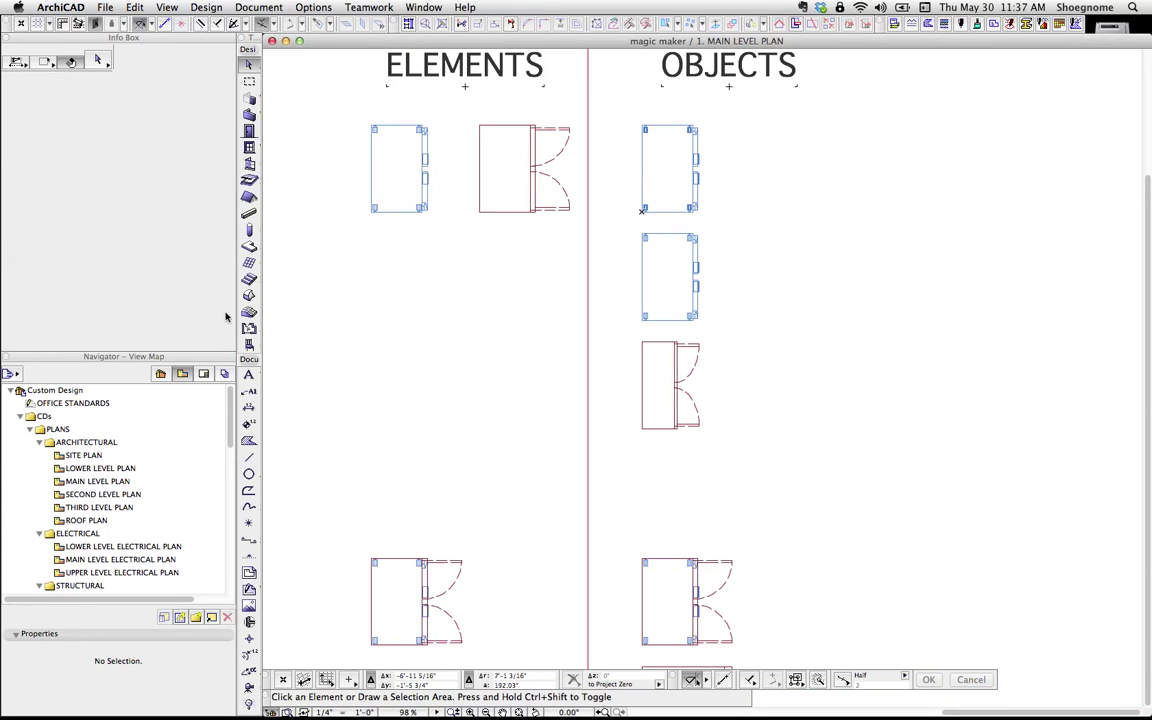
left_click(249, 345)
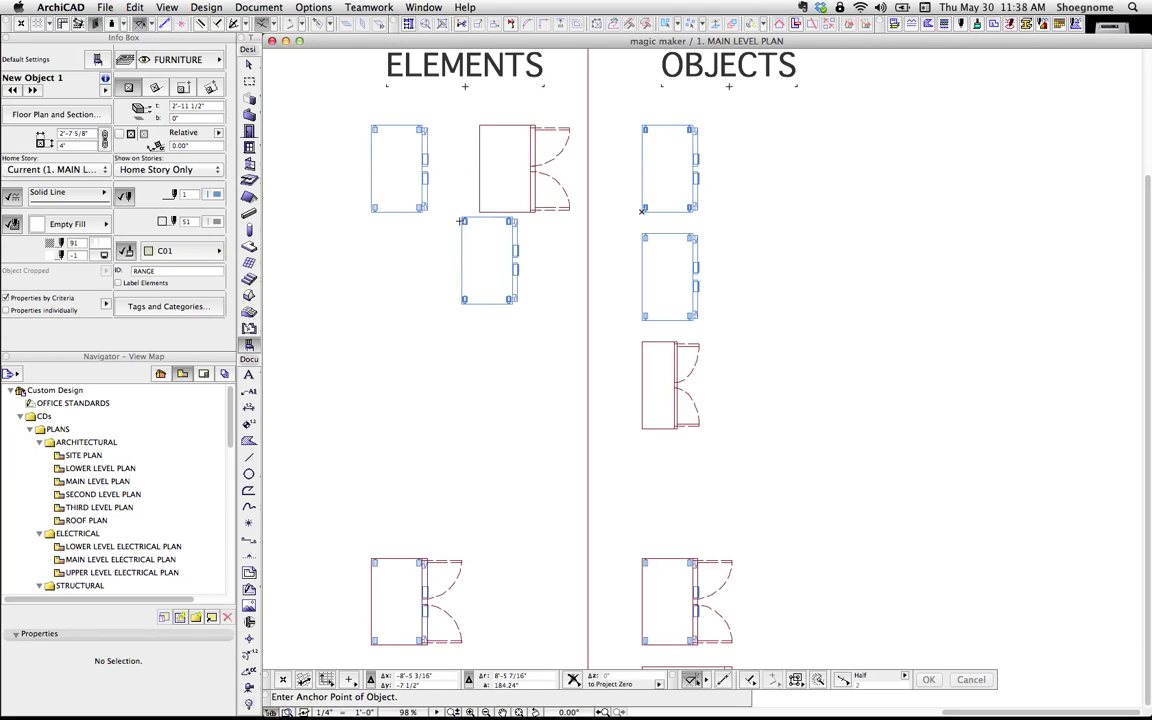
key("Escape")
left_click(462, 218)
Step: Move the placed New Object 1 about 2'-10" at 285°, clear of the linework above it
key("super+d")
left_click(462, 218)
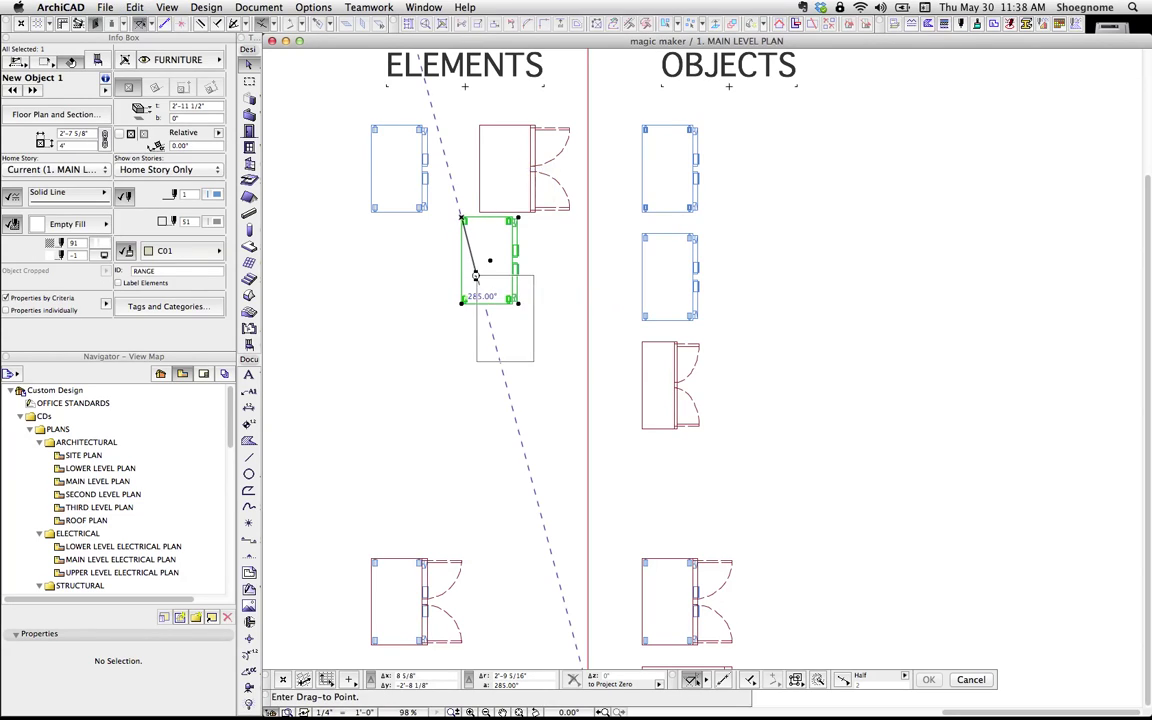
left_click(476, 275)
left_click(476, 275)
key("Escape")
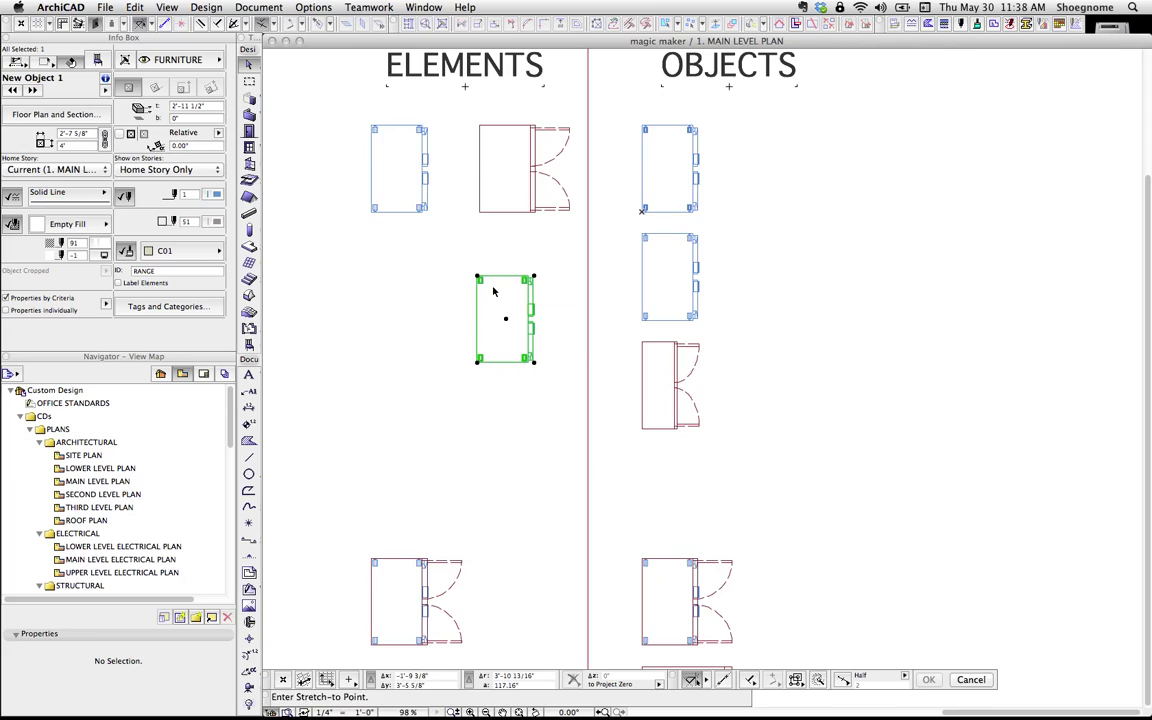
Step: Open New Object 1 for object editing, check its 2D script and close the script
key("super+shift+o")
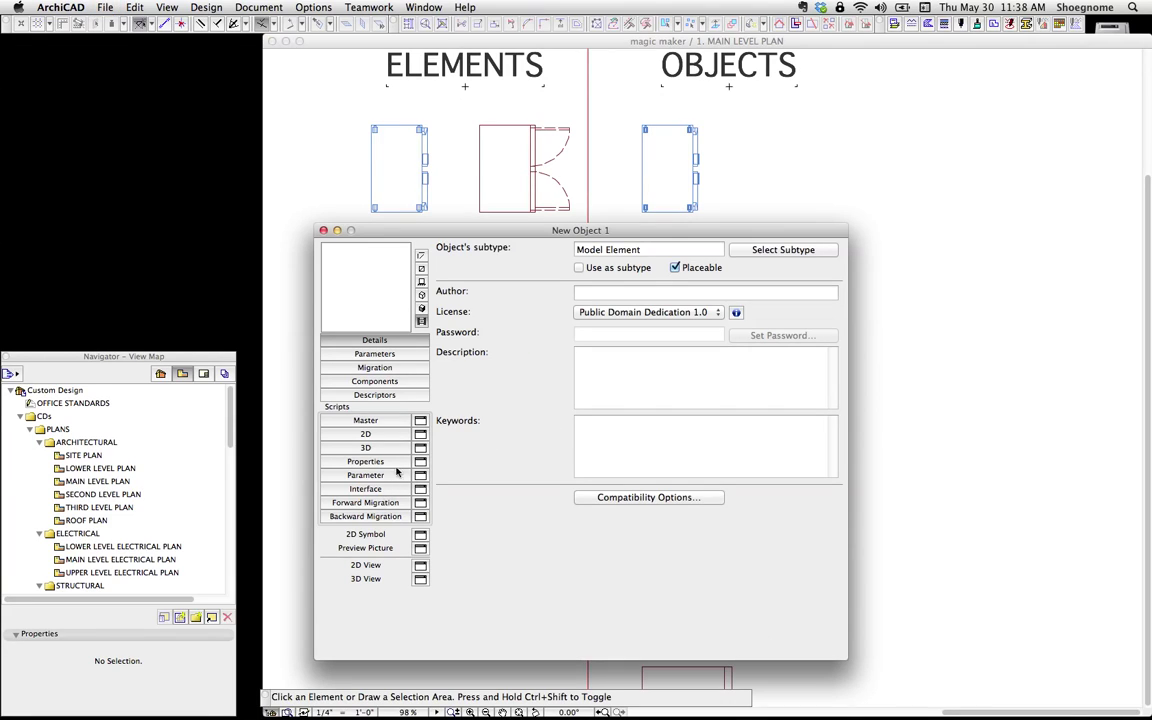
left_click(405, 437)
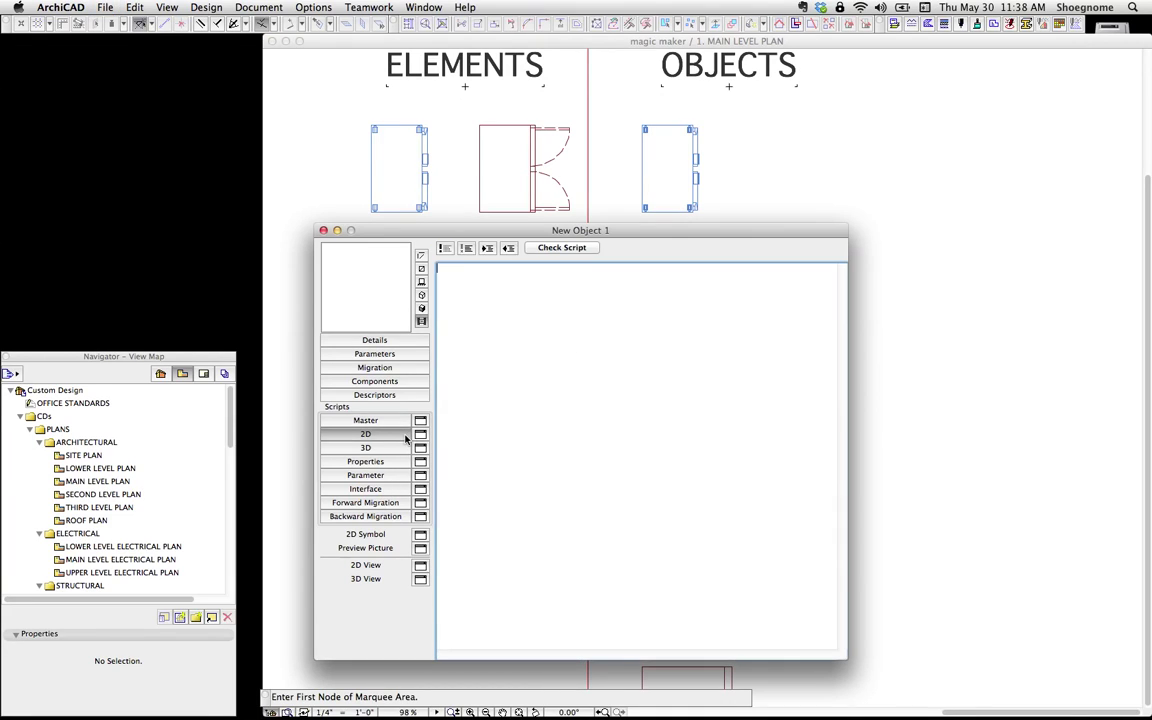
left_click(420, 436)
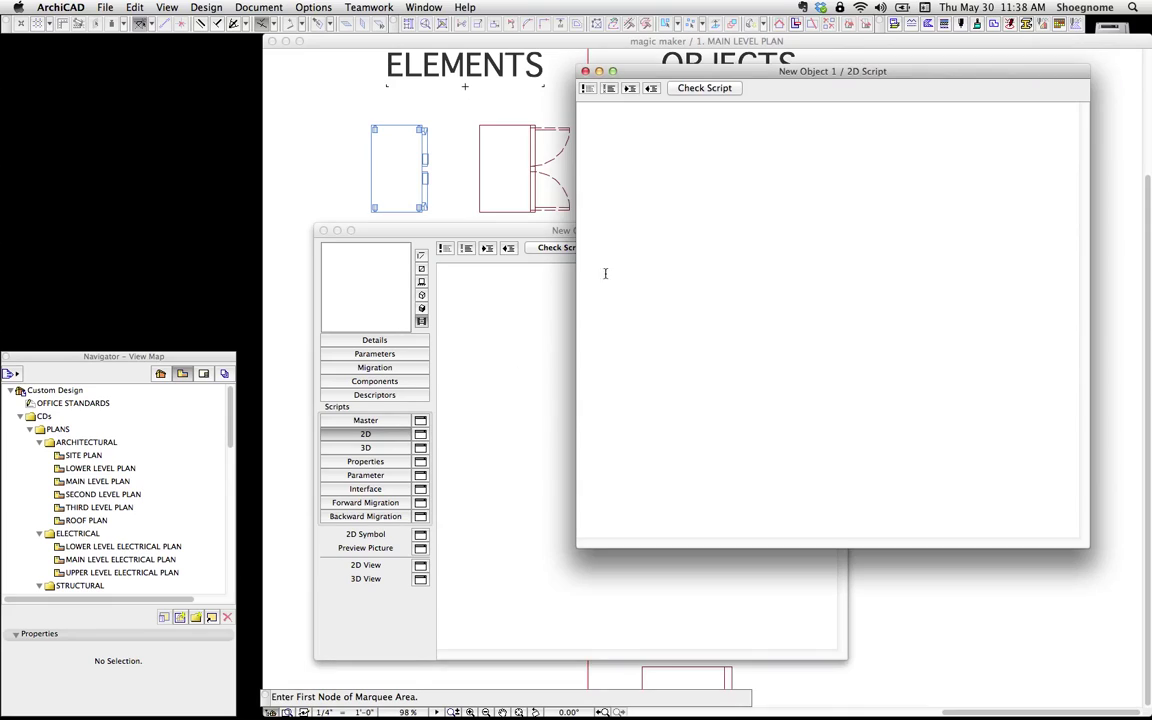
left_click(607, 72)
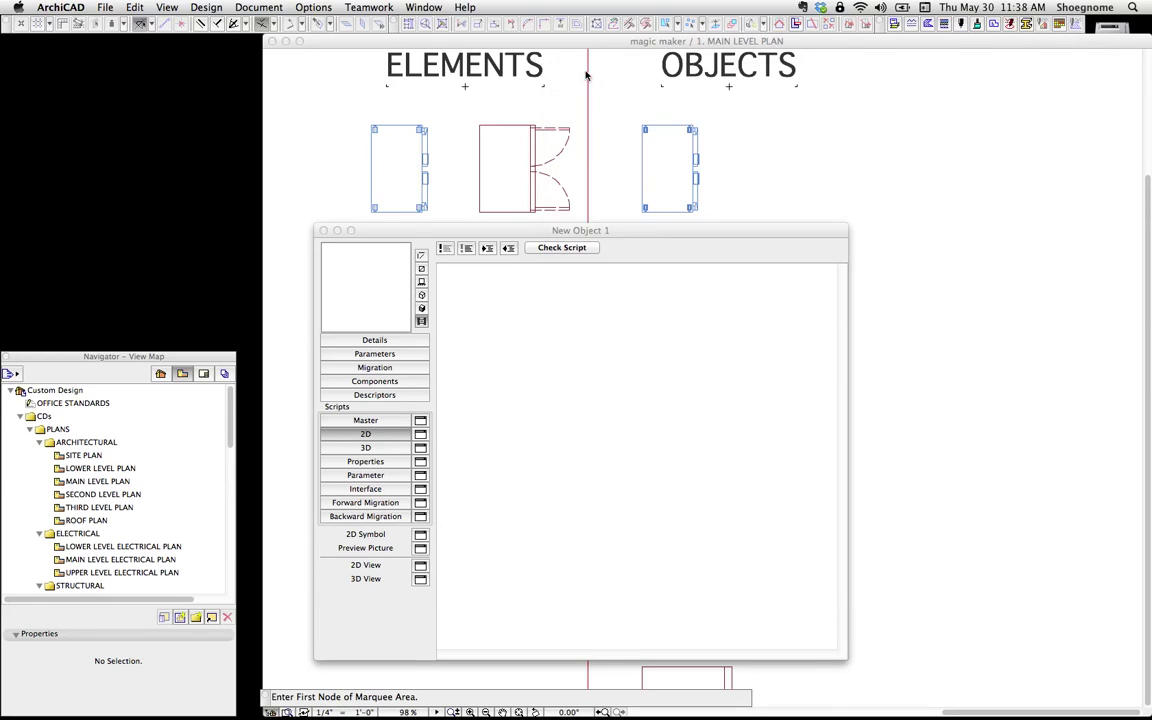
Step: Open the 2D symbol of New Object 1 and enlarge its window around the whole drawing
left_click(420, 535)
scroll(640, 397, "down", 1)
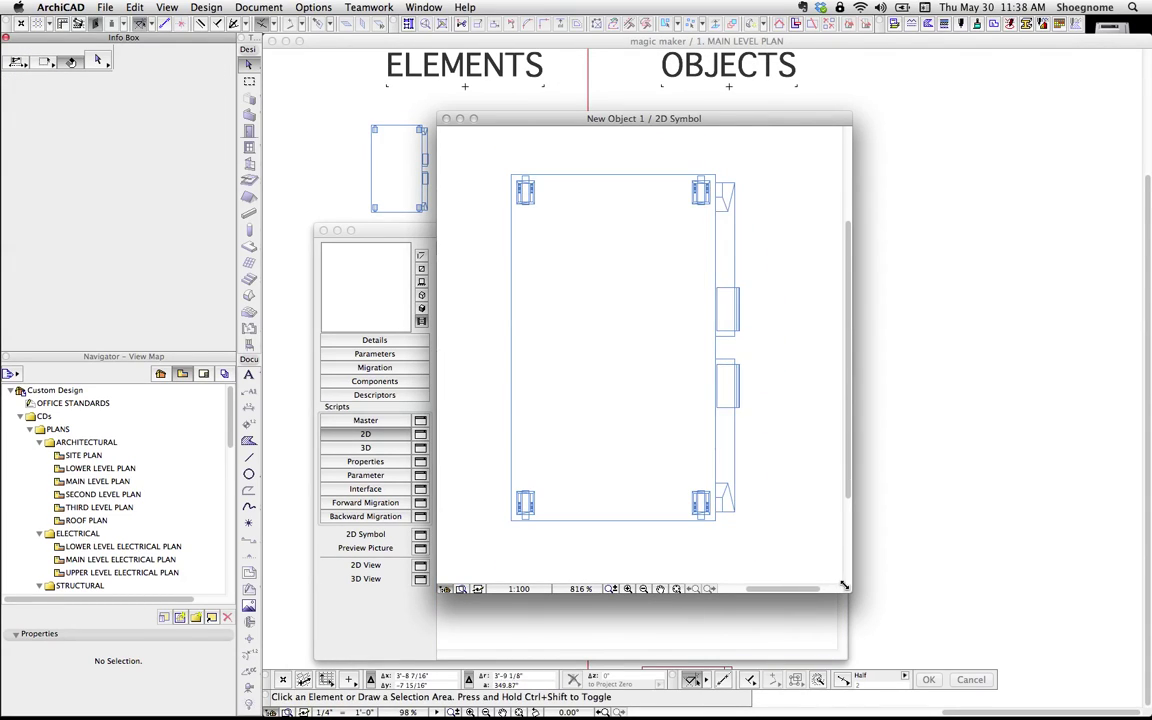
left_click(849, 596)
left_click(789, 344)
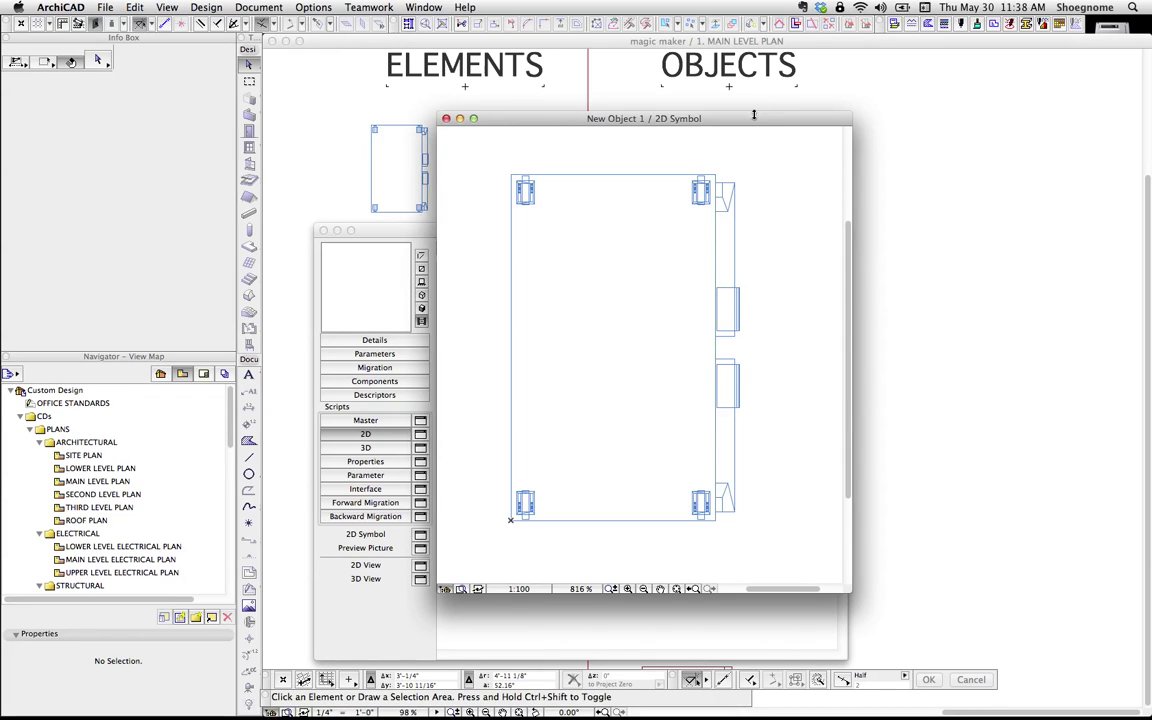
left_click_drag(754, 115, 680, 100)
left_click_drag(768, 559, 871, 606)
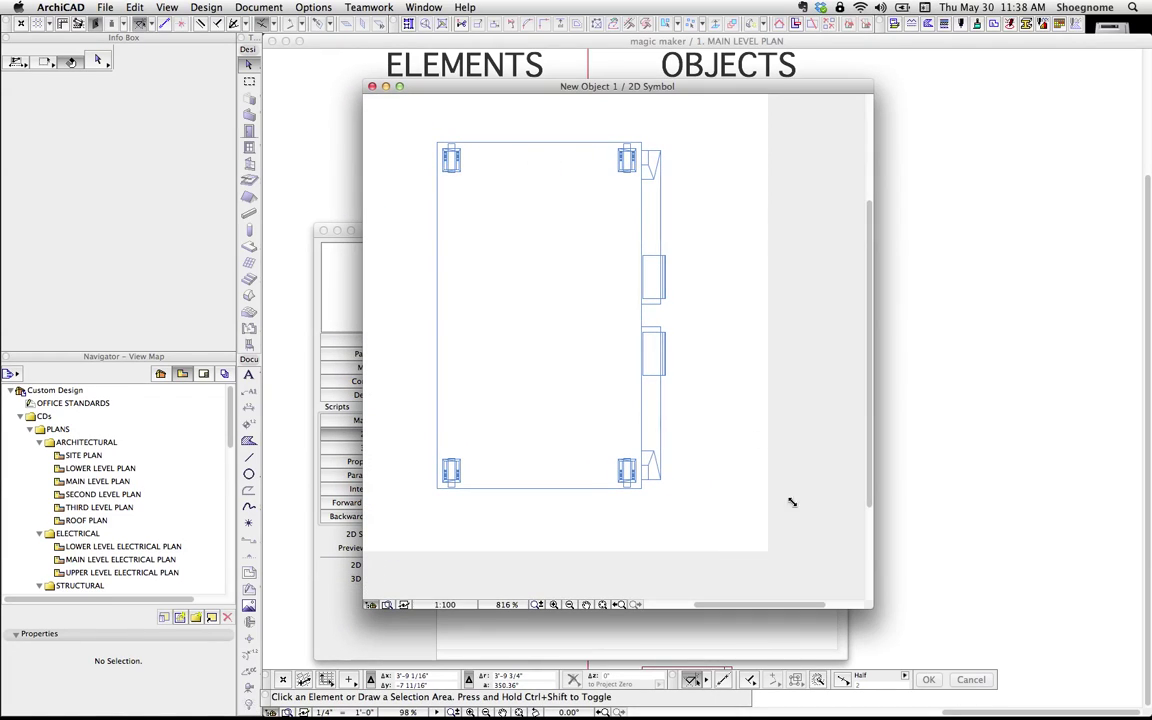
scroll(678, 240, "down", 1)
Step: Select all the blue linework in the 2D symbol and remove it
left_click(651, 174)
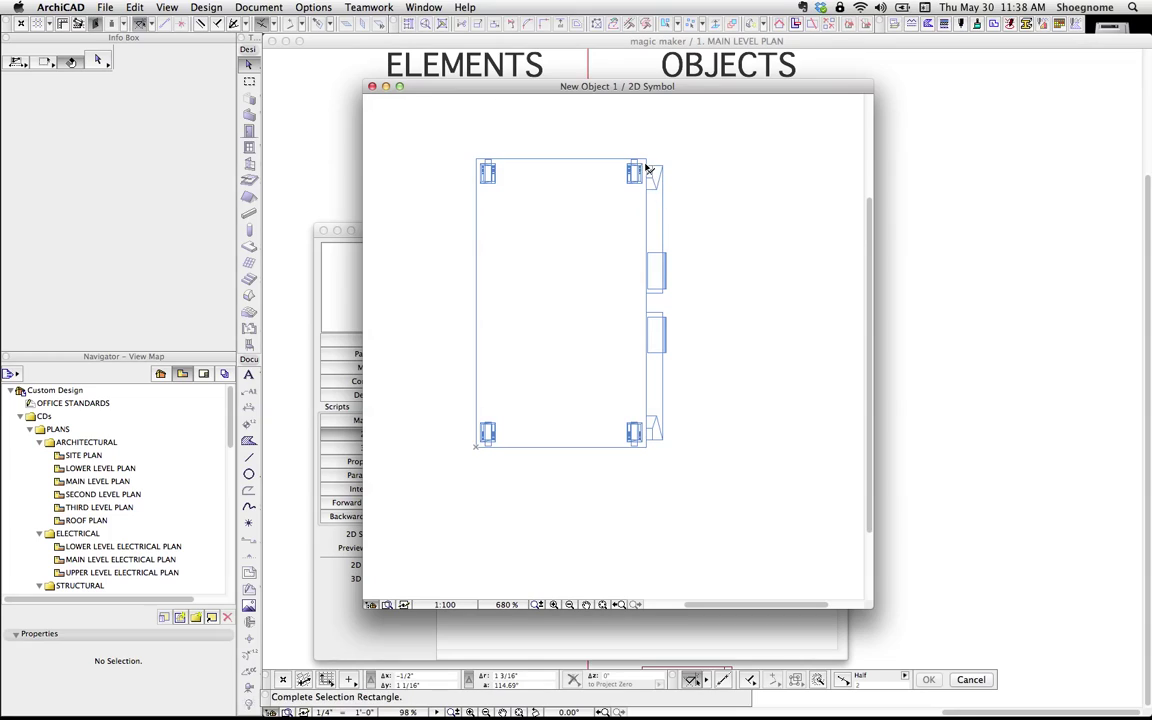
left_click(646, 159)
left_click(712, 481)
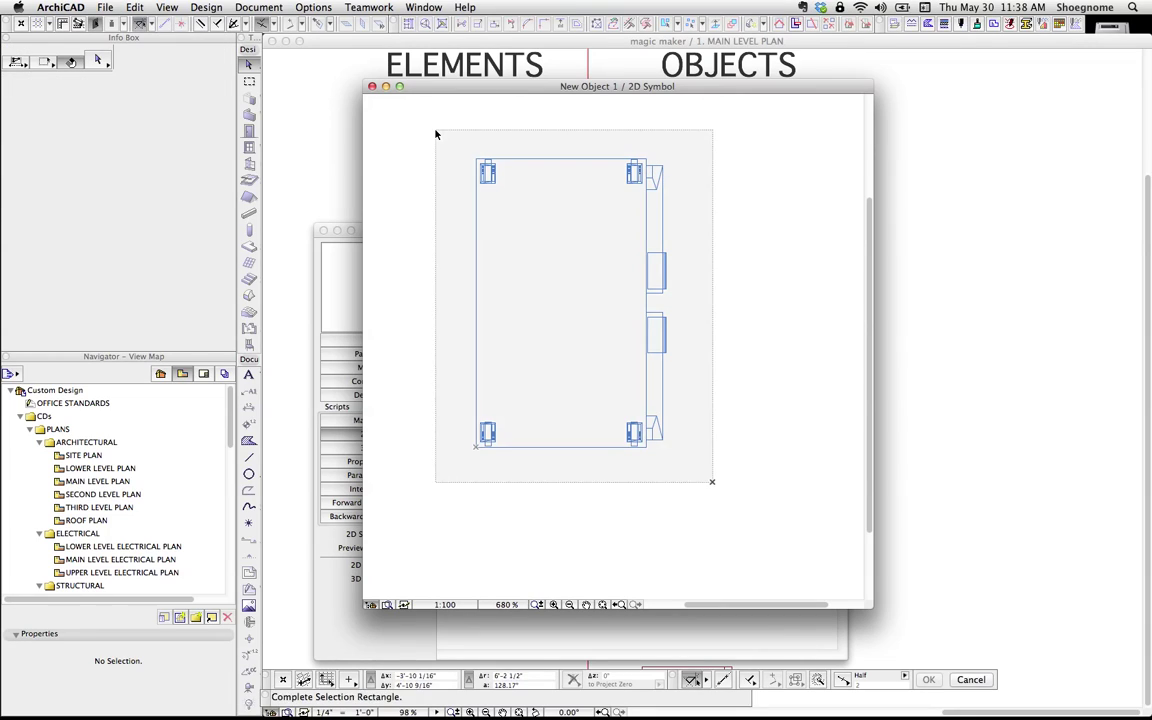
left_click(435, 131)
key("super+x")
Step: Paste the copied red linework into the 2D symbol at the center of the current view and move its lower-left corner onto the origin
key("super+v")
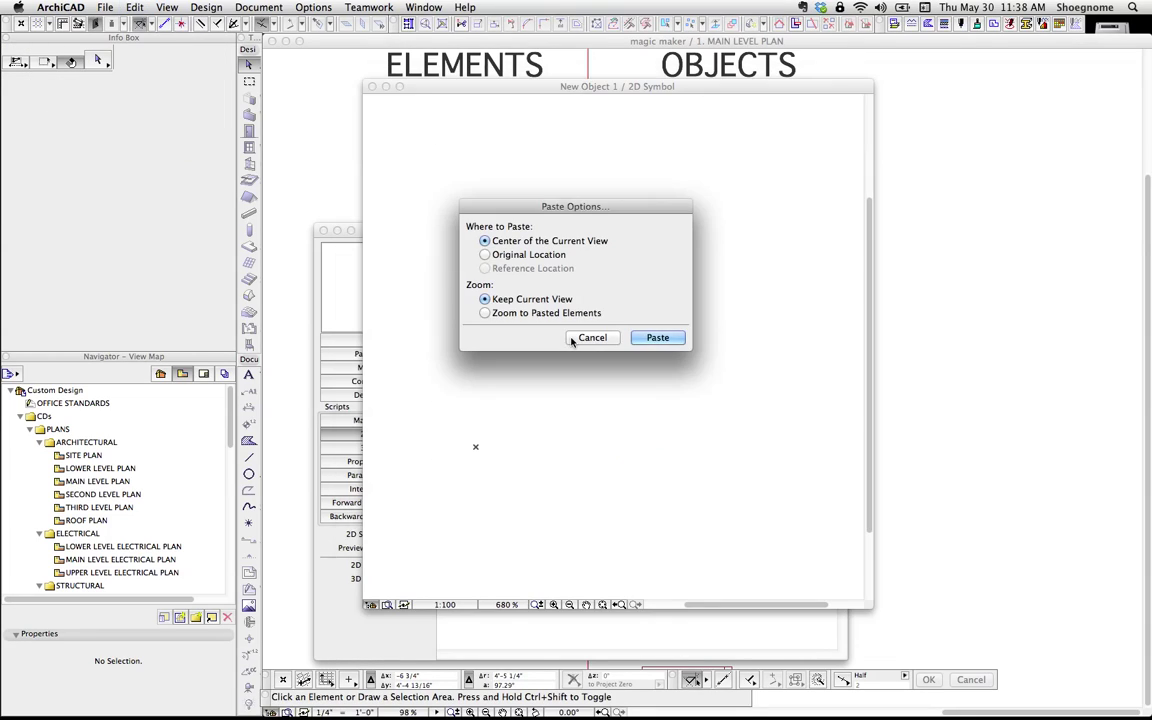
left_click(660, 336)
left_click(692, 539)
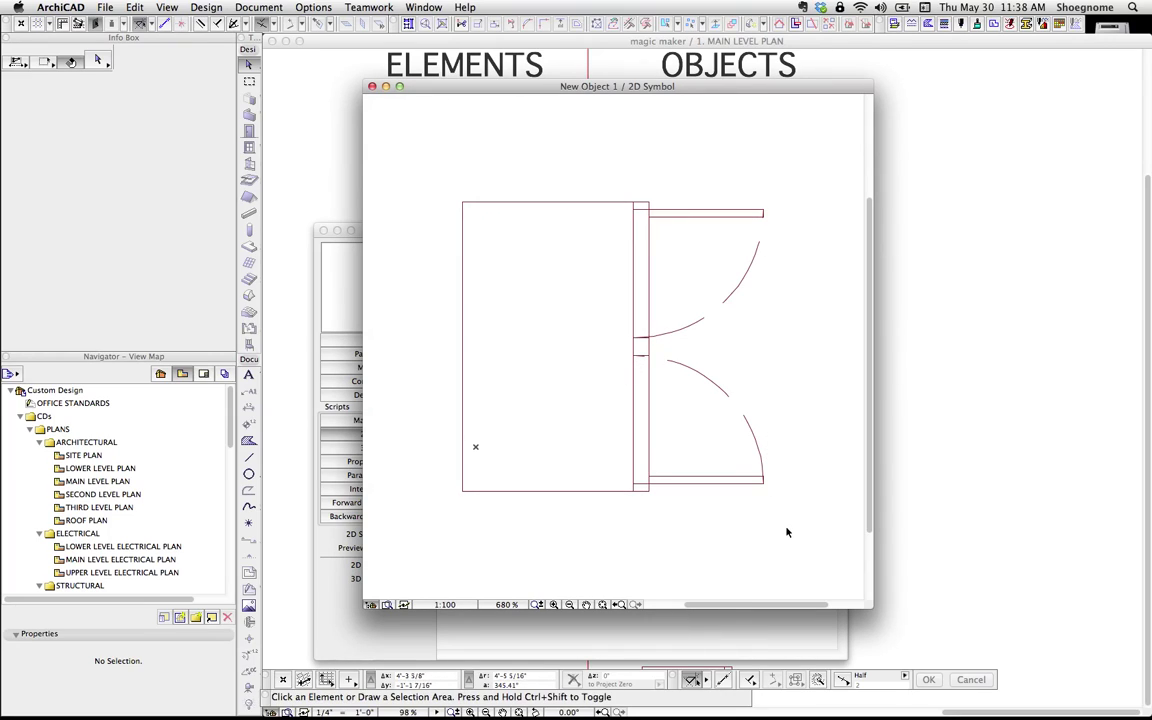
left_click(787, 528)
left_click(443, 162)
key("super+d")
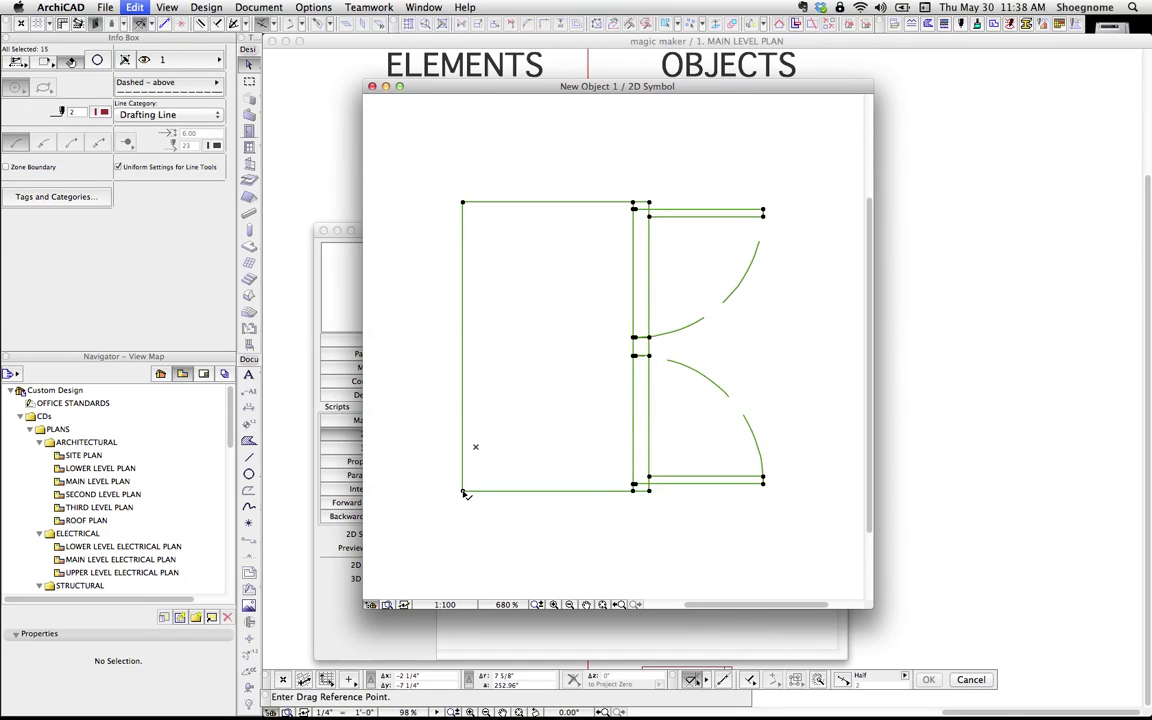
left_click(462, 490)
left_click(476, 447)
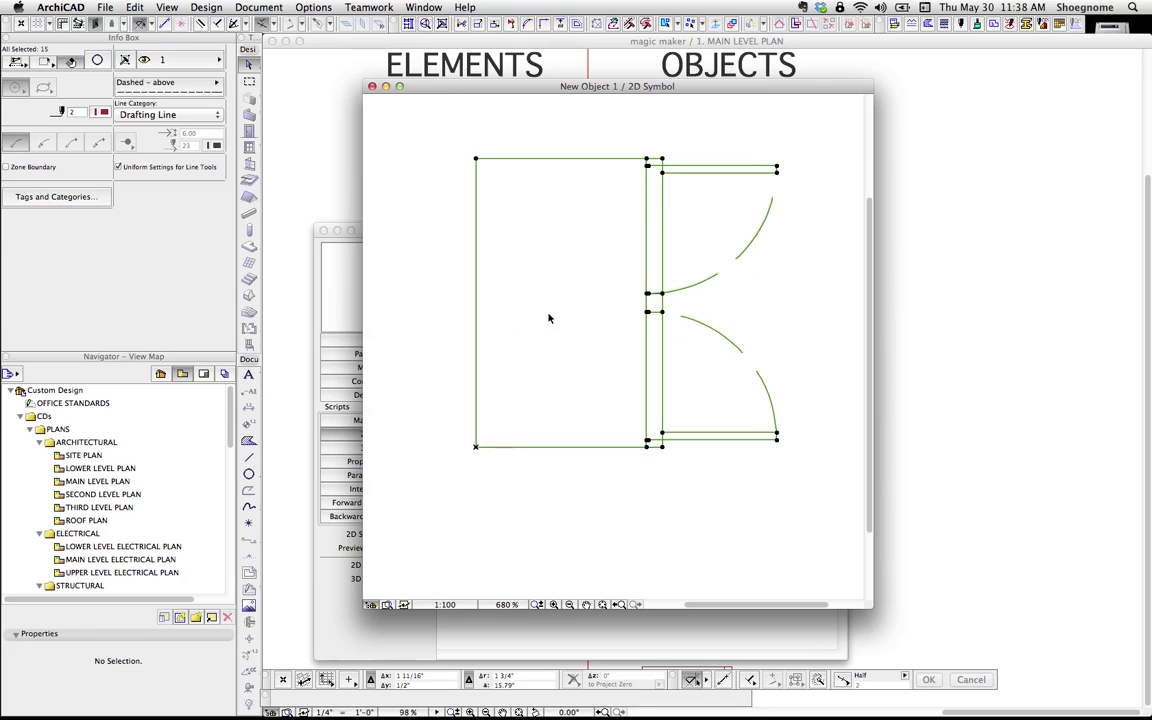
Step: Close the 2D symbol and the object, saving the changes to New Object 1
left_click_drag(490, 90, 748, 92)
left_click(639, 91)
left_click_drag(630, 233, 942, 100)
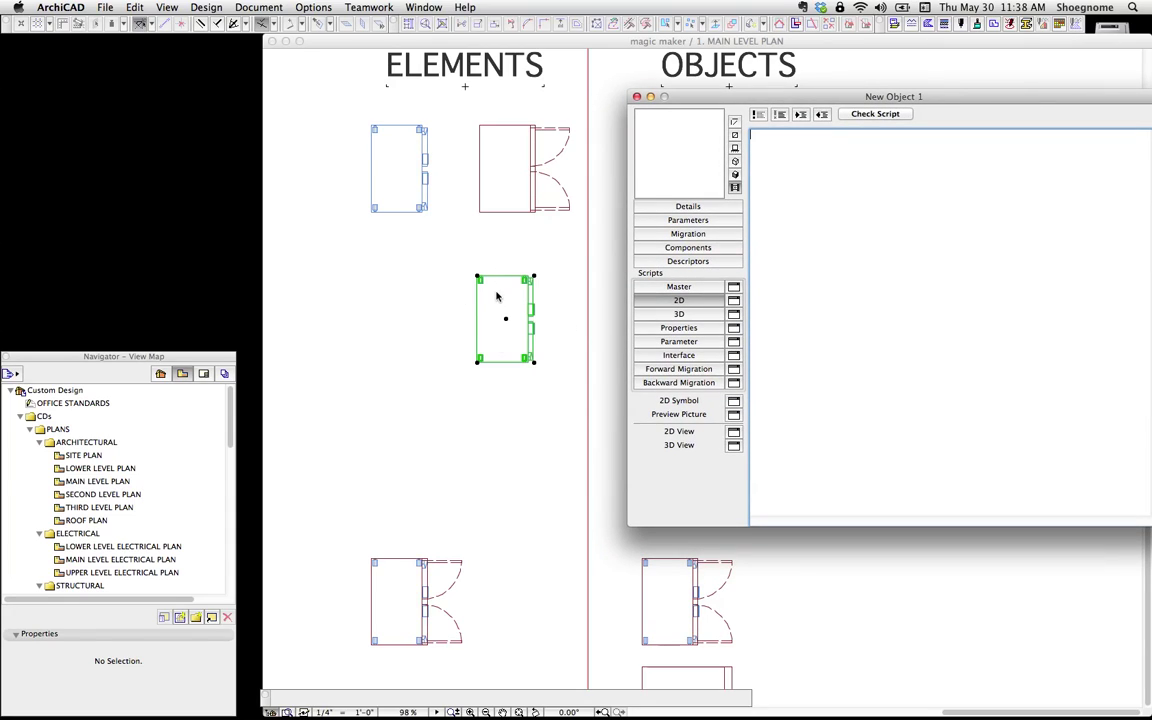
left_click_drag(799, 97, 747, 103)
left_click(586, 101)
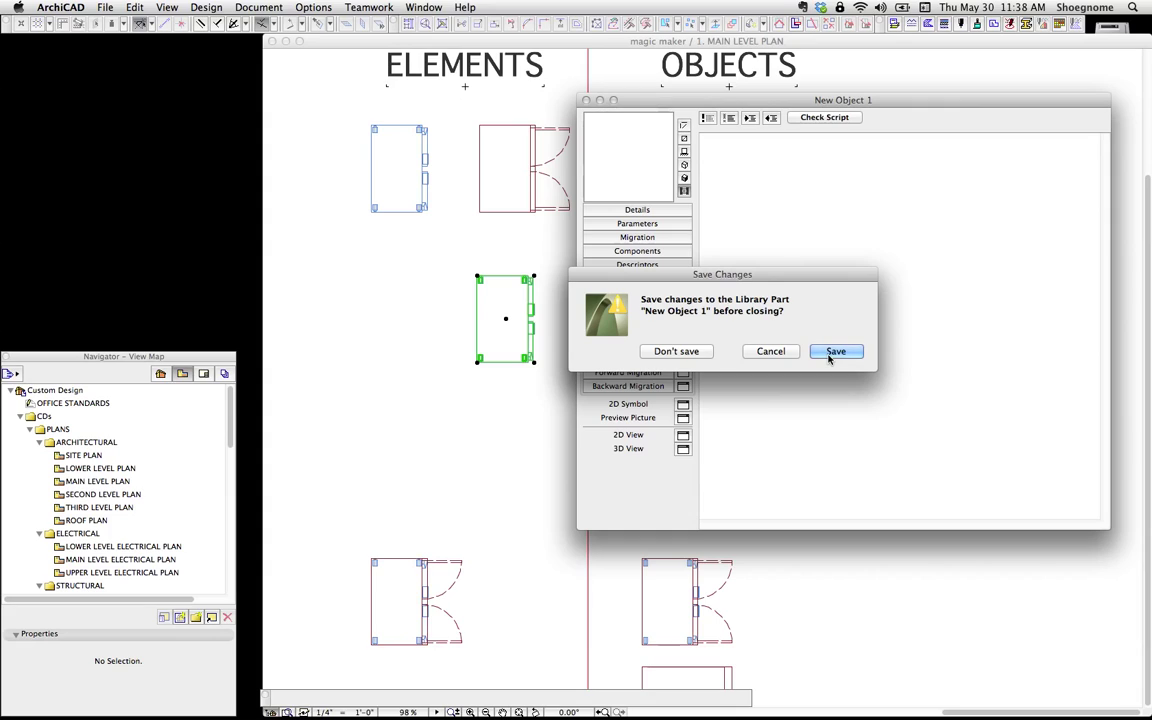
left_click(667, 348)
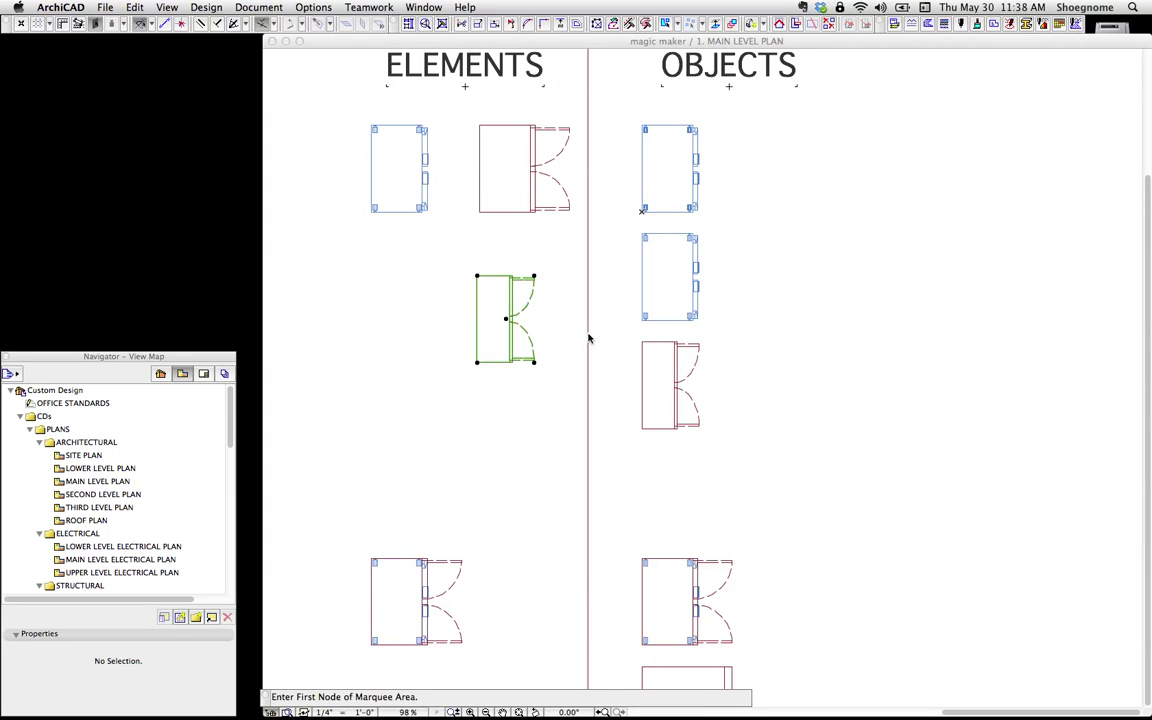
Step: Check the placed New Object 1 on the floor plan and in 3D, and return to the floor plan
scroll(521, 335, "up", 2)
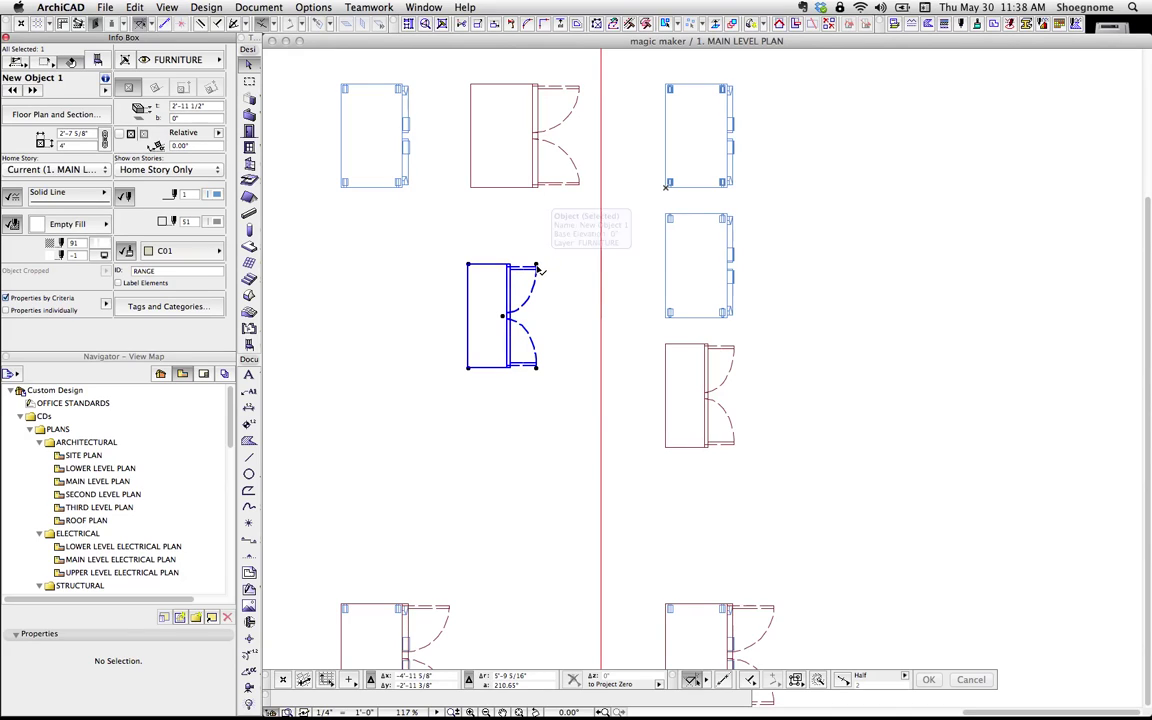
key("F5")
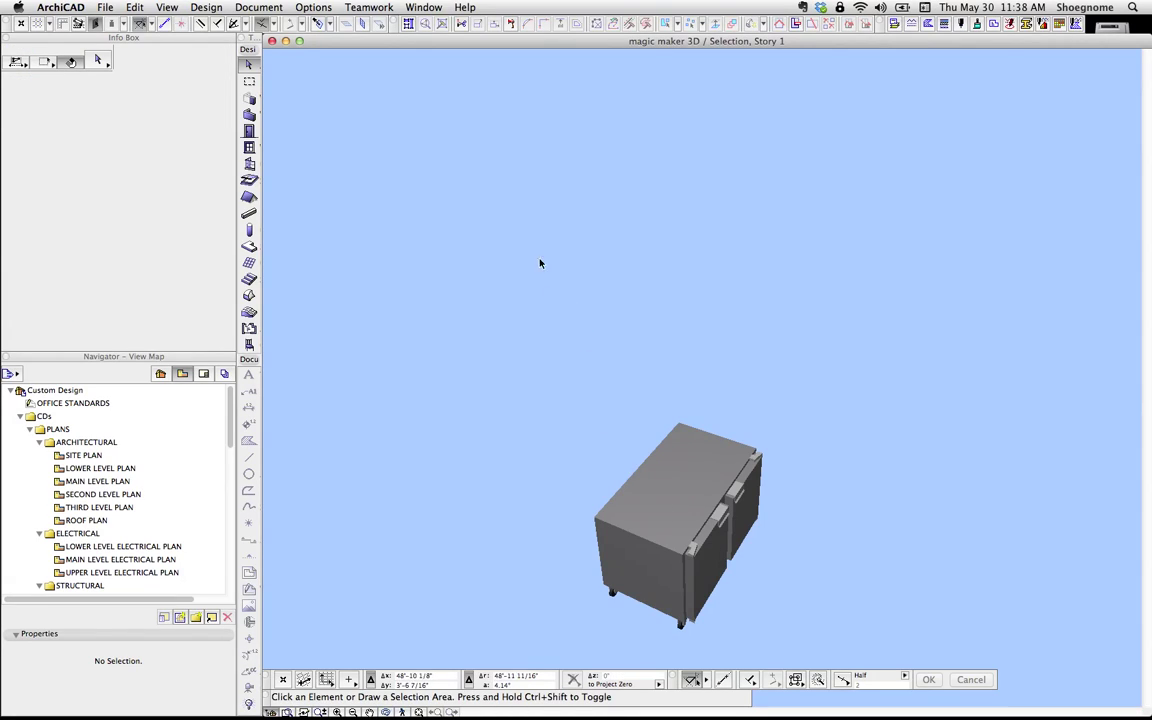
key("F2")
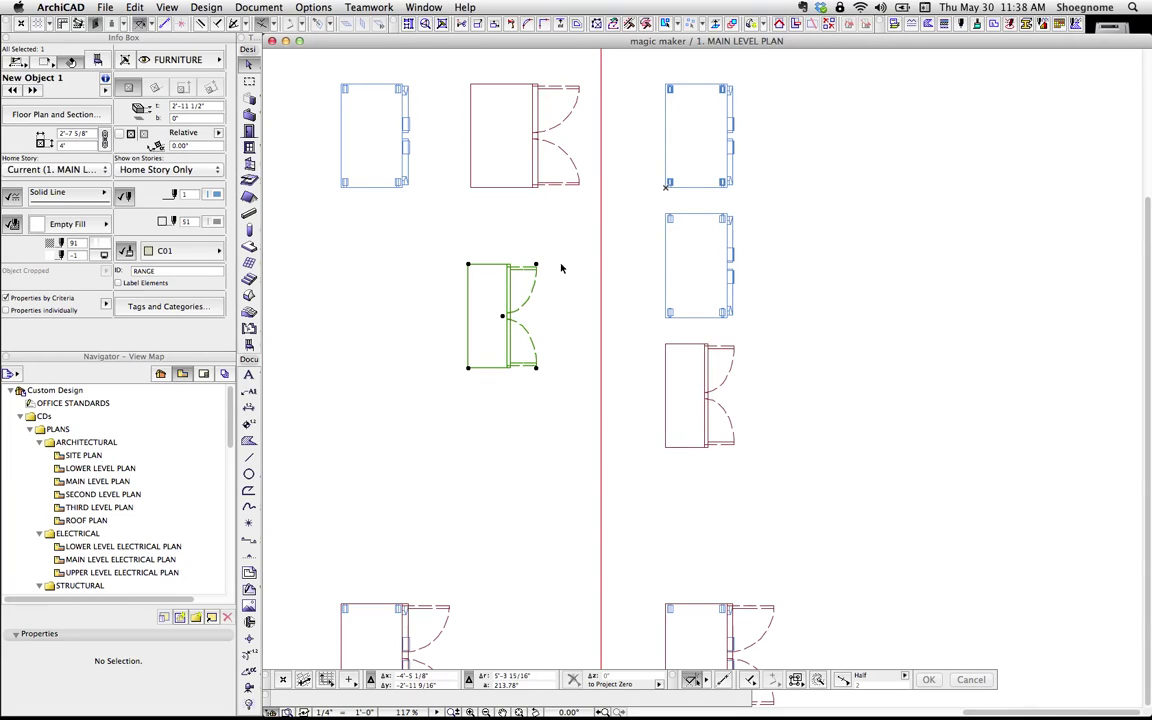
Step: Stretch New Object 1 horizontally to a Dimension 1 of 4'-3 5/16" and check its shape in 3D
left_click(536, 267)
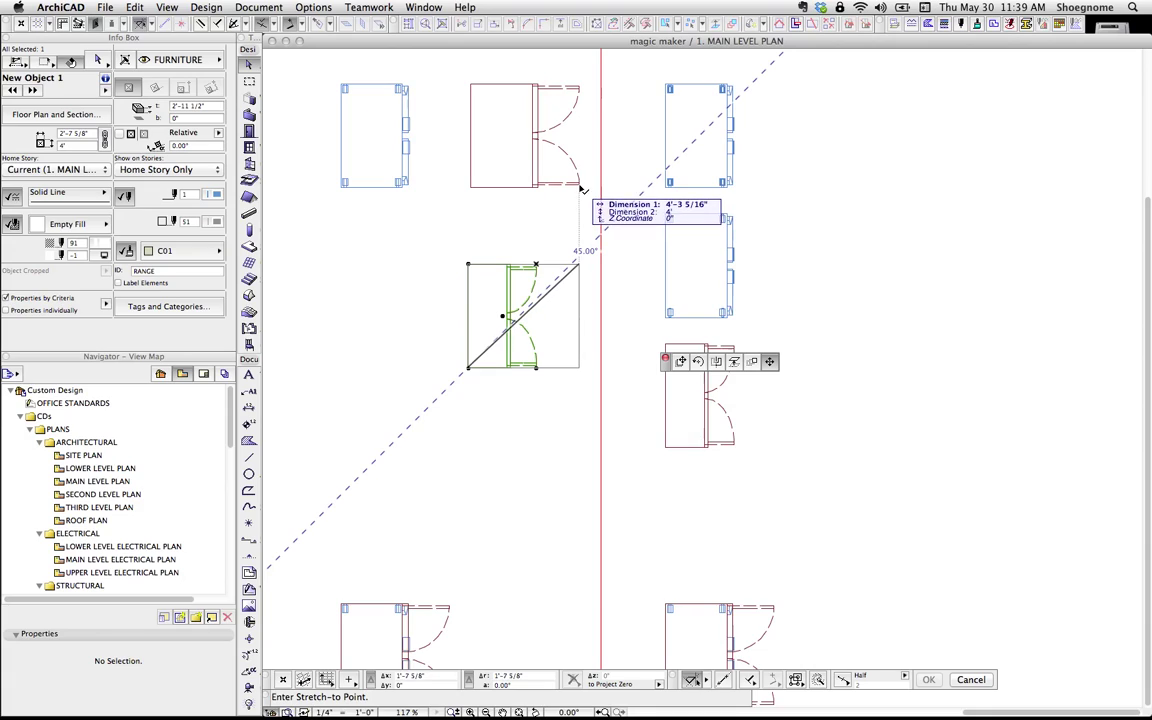
left_click(573, 237)
key("F3")
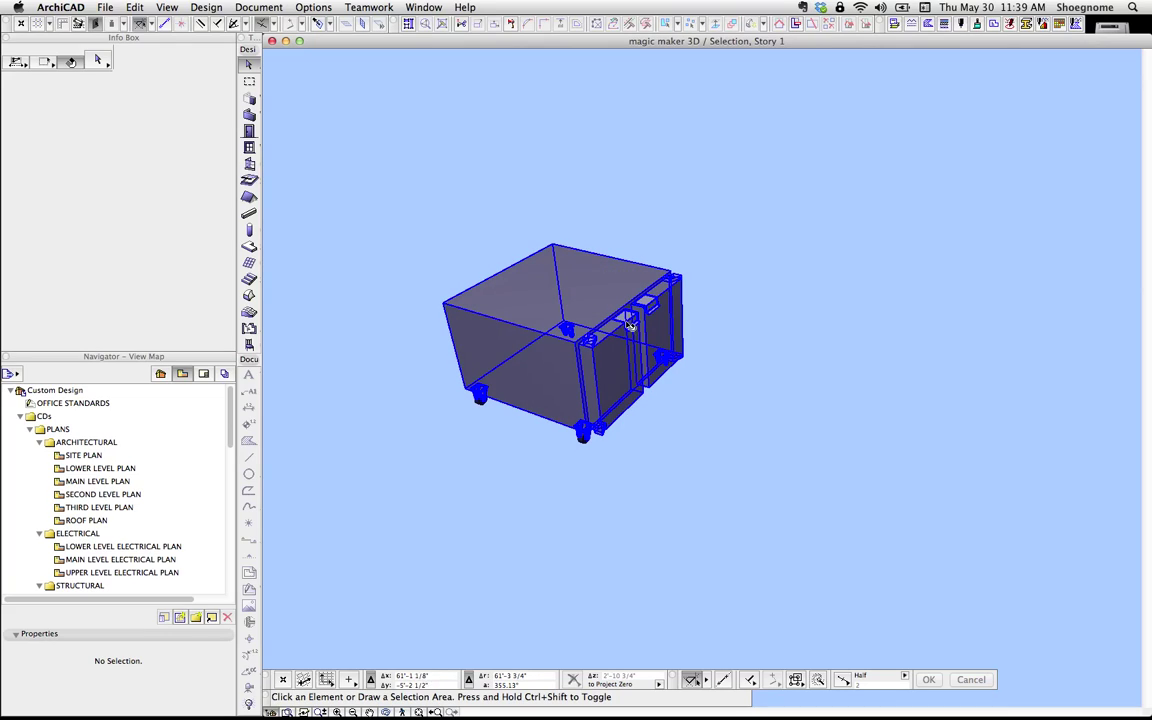
key("F2")
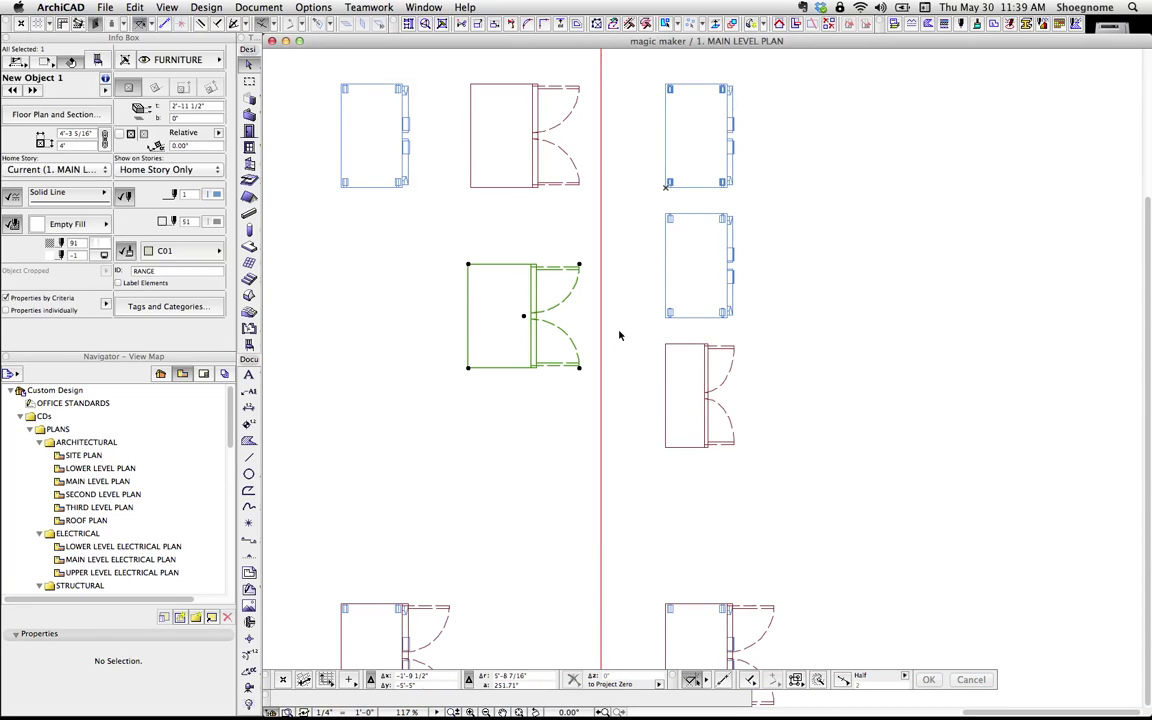
scroll(614, 344, "down", 1)
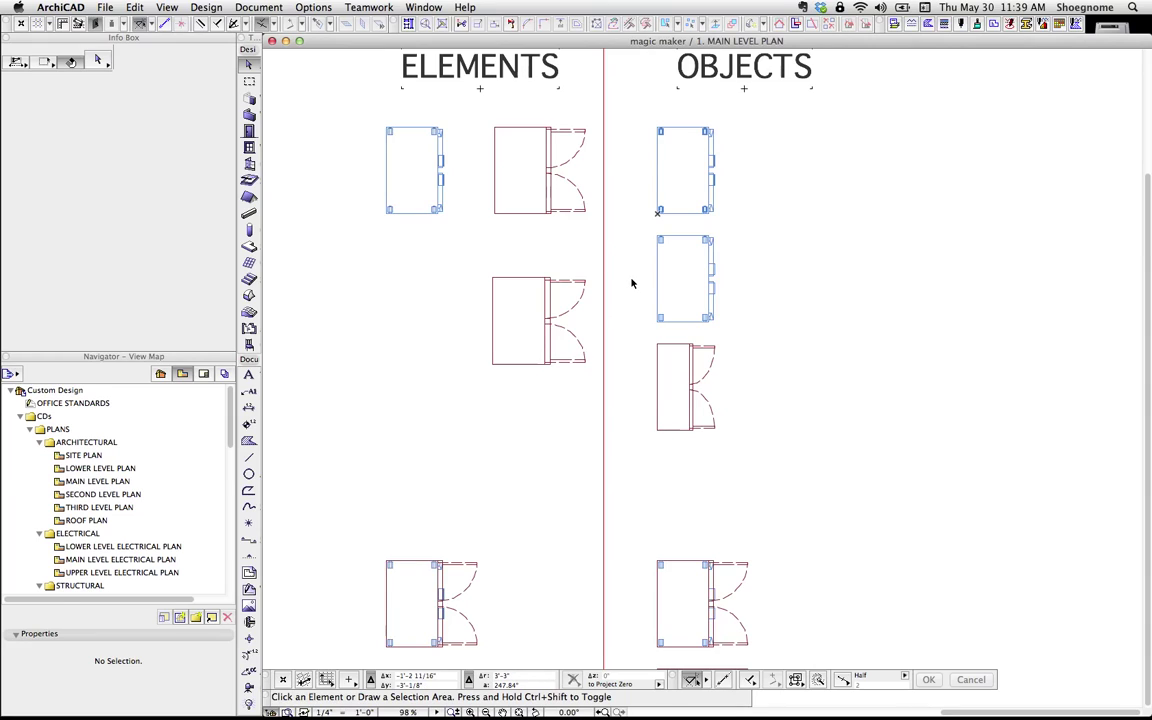
scroll(640, 384, "down", 5)
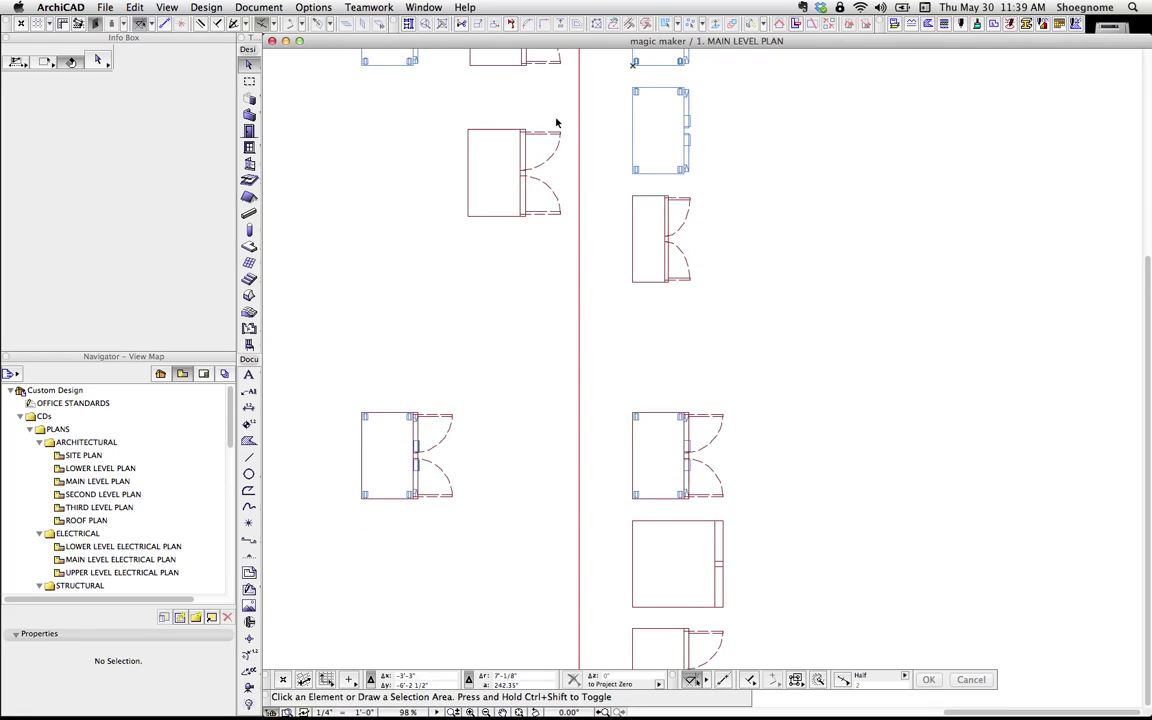
left_click(562, 64)
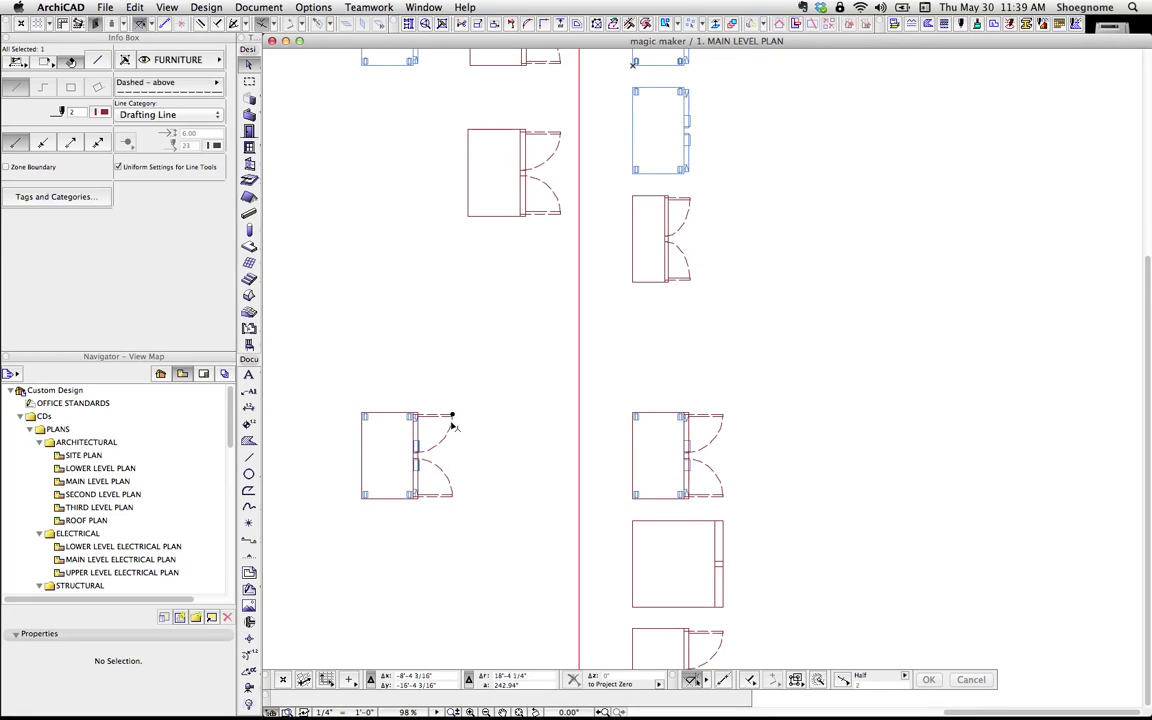
key("Escape")
left_click(412, 420)
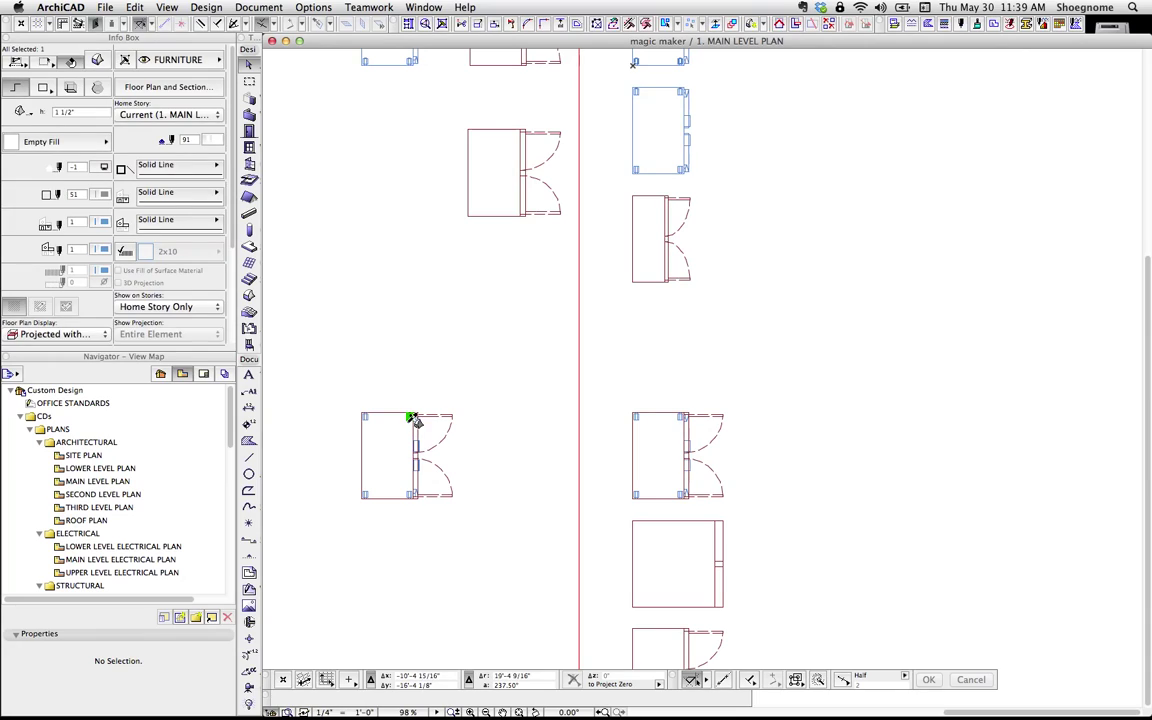
key("Escape")
scroll(473, 243, "down", 1)
middle_click_drag(473, 243, 474, 406)
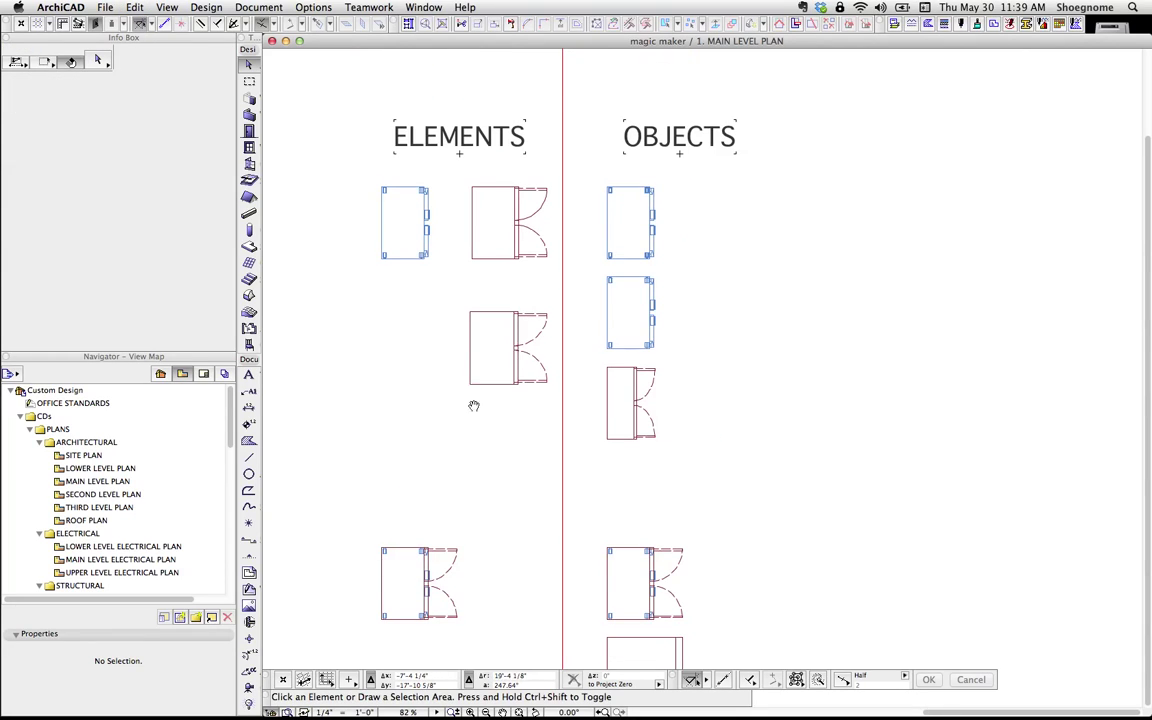
Step: Select the cabinet's 3D morphs and its separate red 2D linework in turn under ELEMENTS to compare them
left_click(441, 269)
left_click(362, 175)
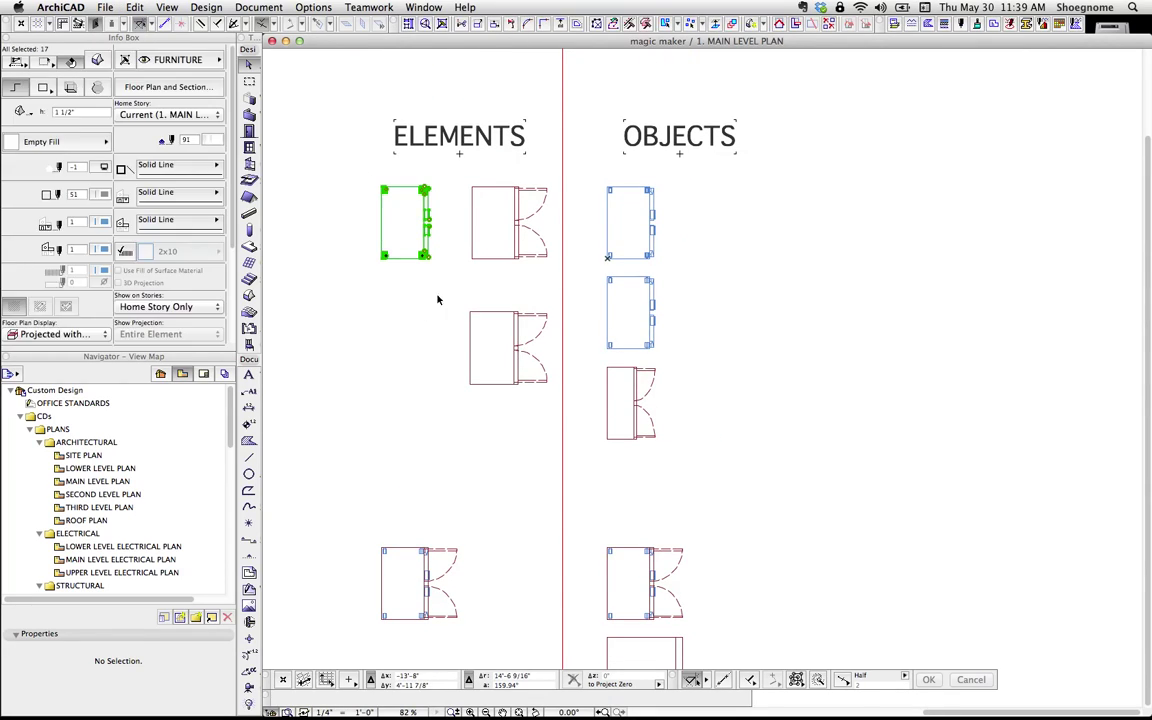
left_click(460, 178)
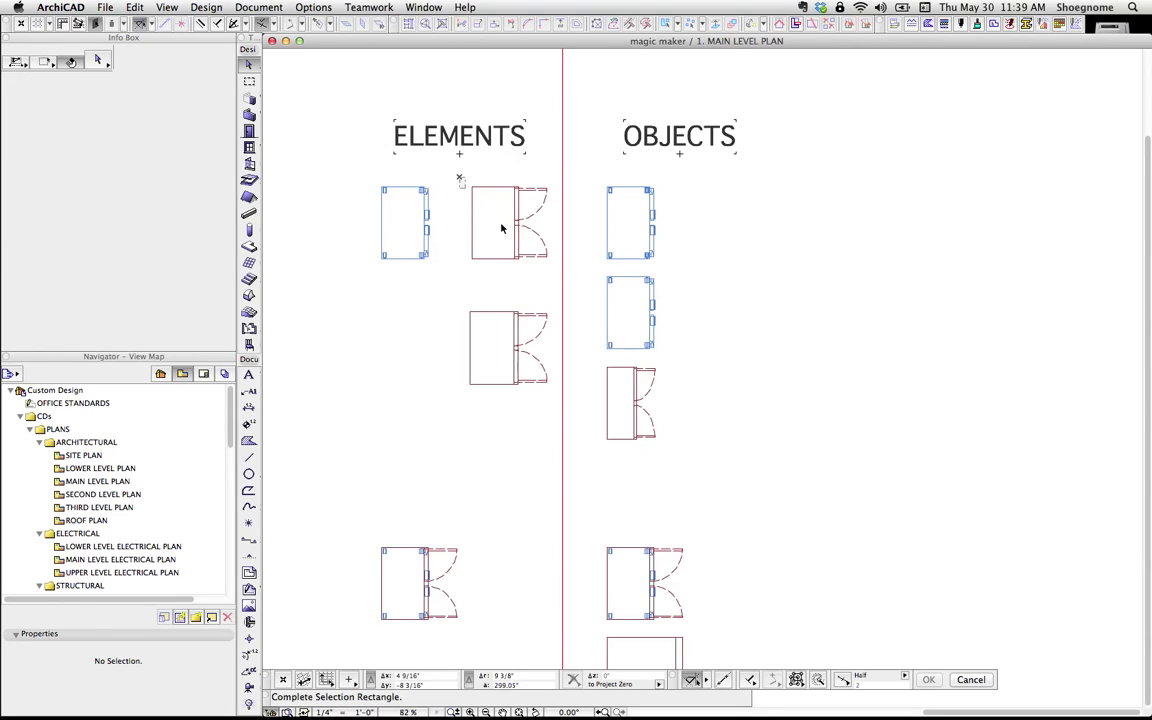
left_click(555, 264)
key("Escape")
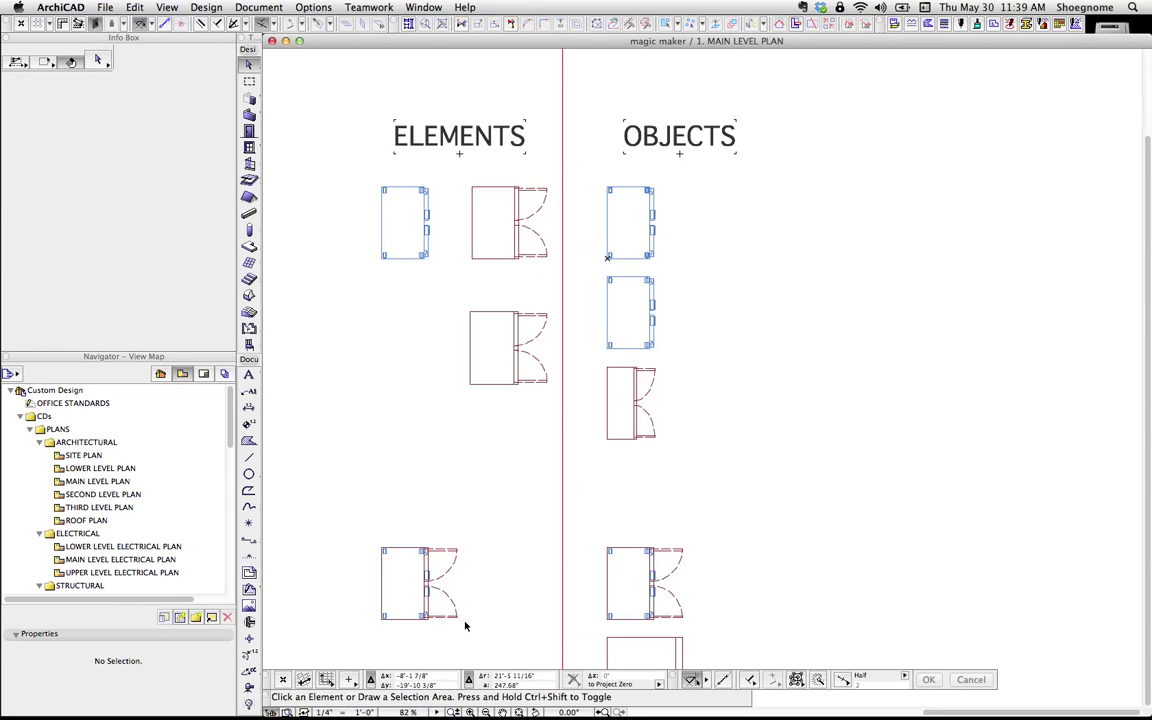
Step: Select the combined cabinet with its morphs and linework under ELEMENTS and review the element types in the selection set
left_click(467, 627)
left_click(367, 541)
key("Escape")
left_click(365, 527)
left_click(492, 626)
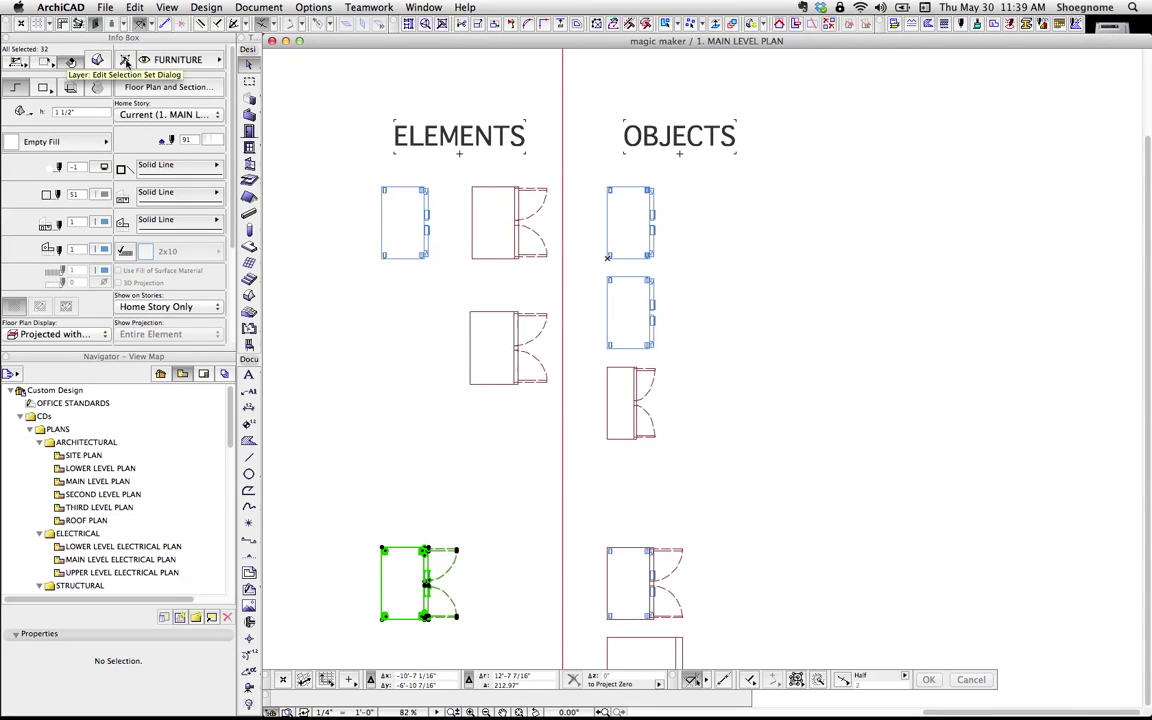
left_click(125, 63)
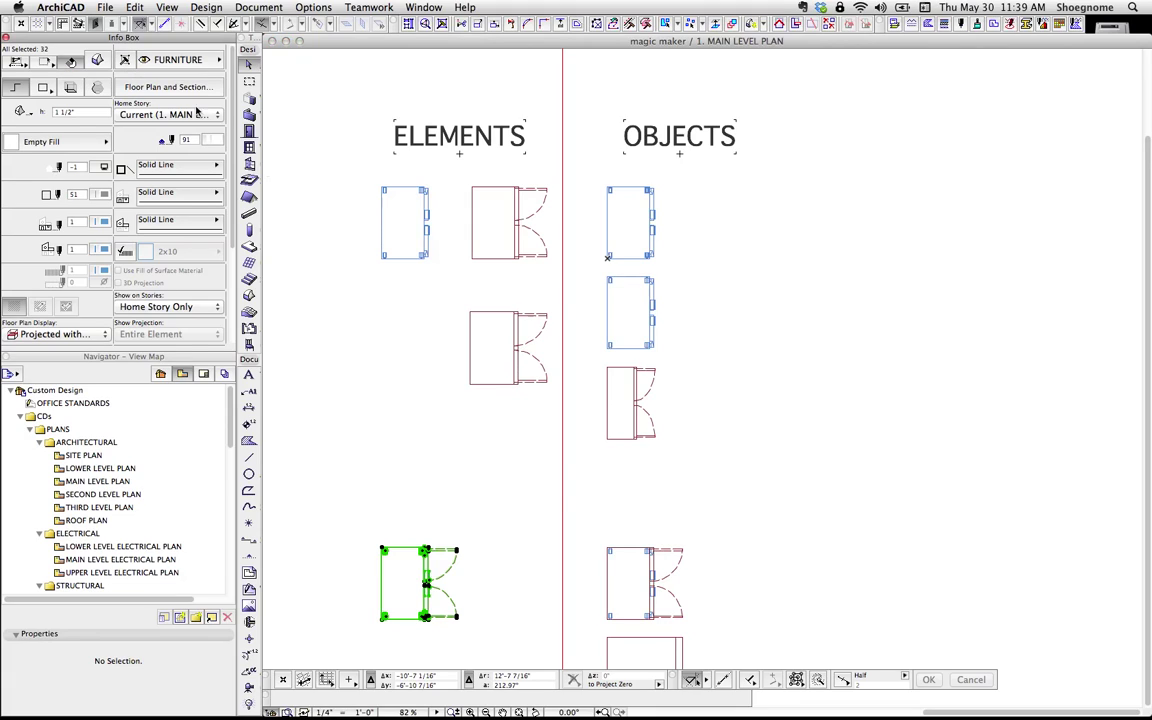
left_click(642, 363)
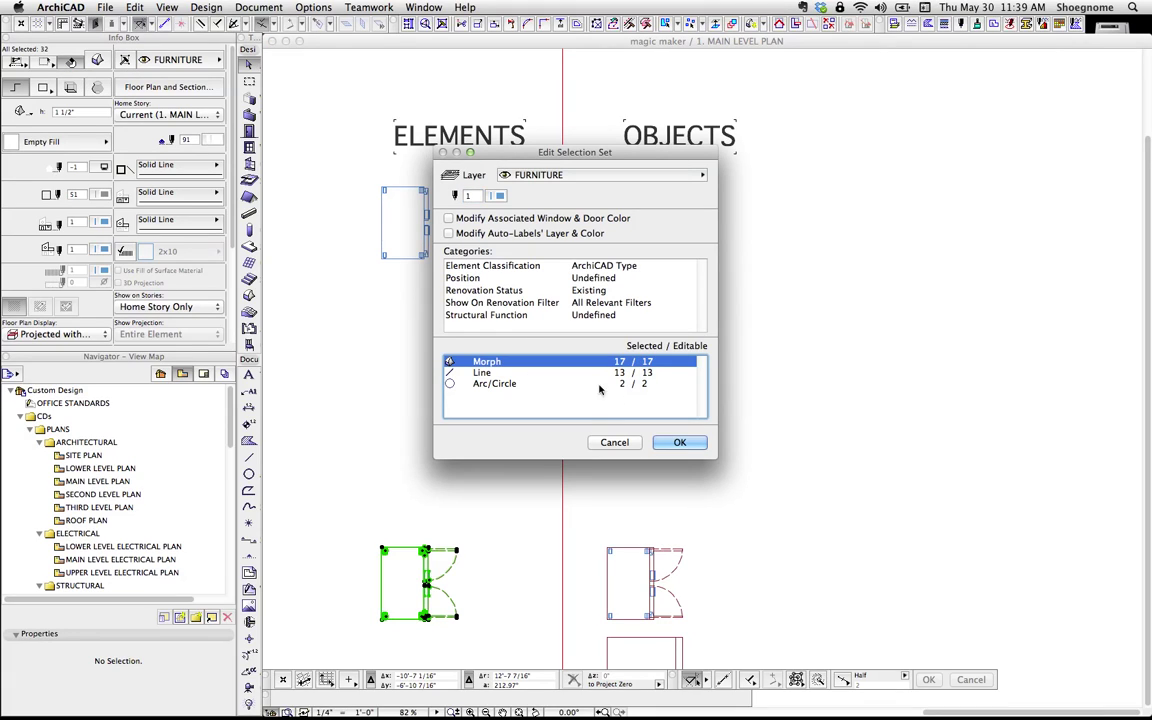
left_click(640, 374)
left_click(620, 384)
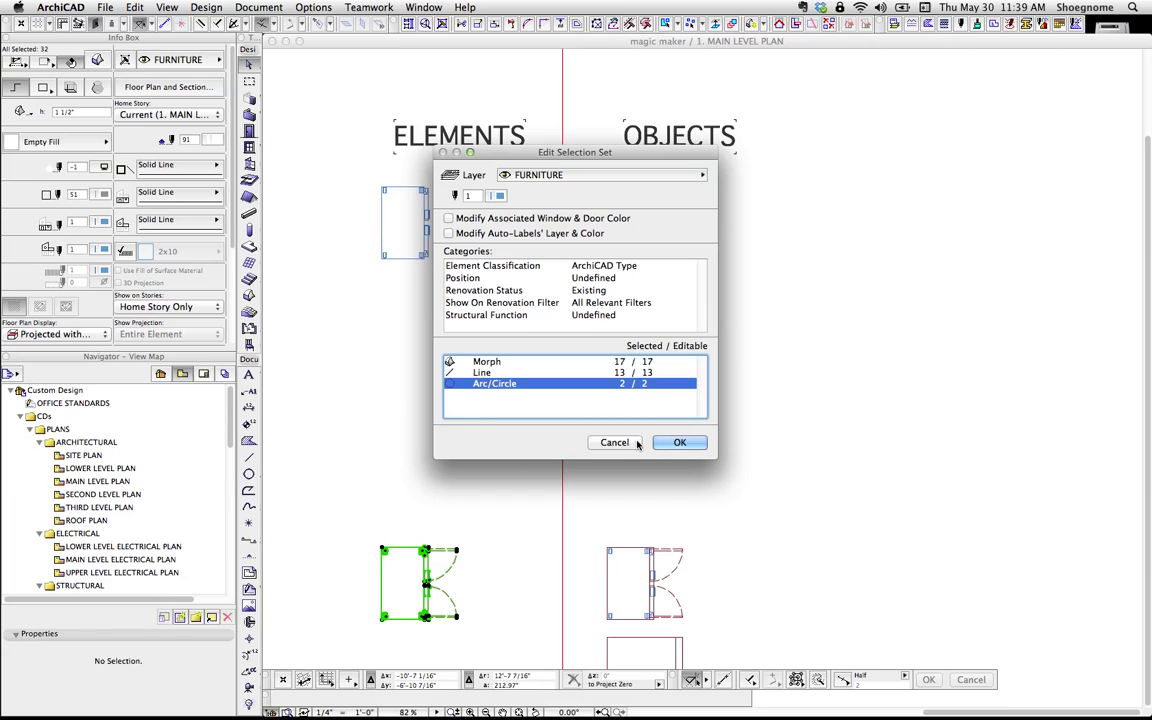
left_click(604, 446)
scroll(601, 449, "down", 5)
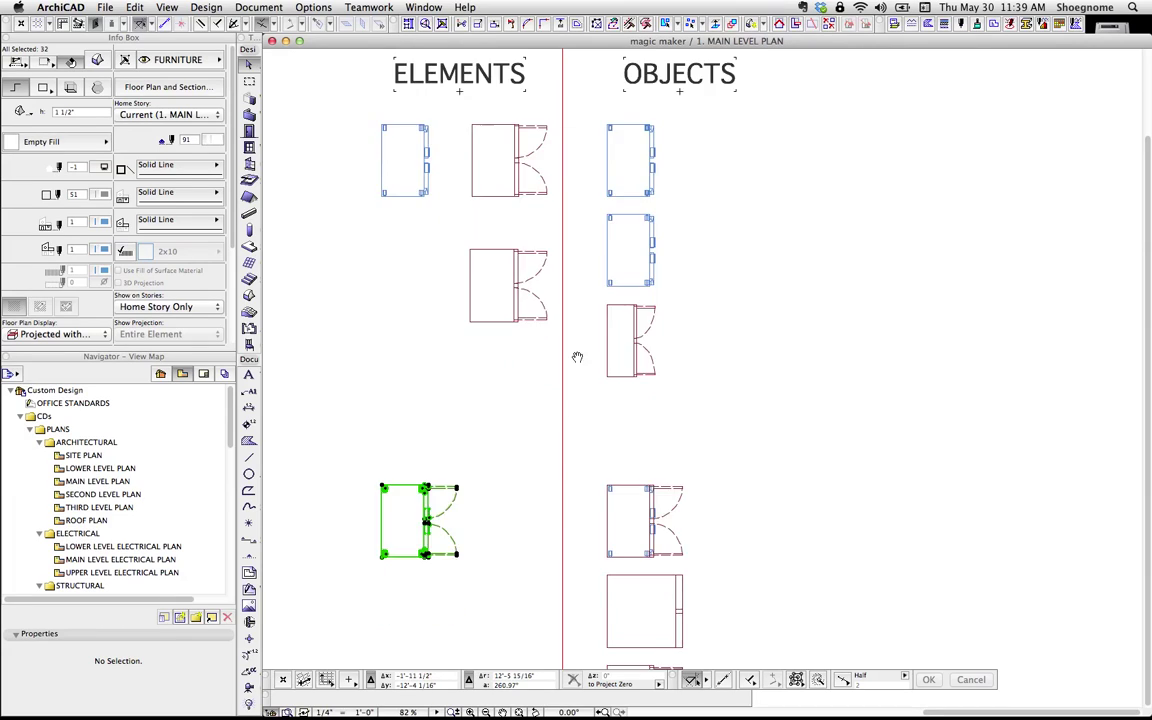
left_click(104, 7)
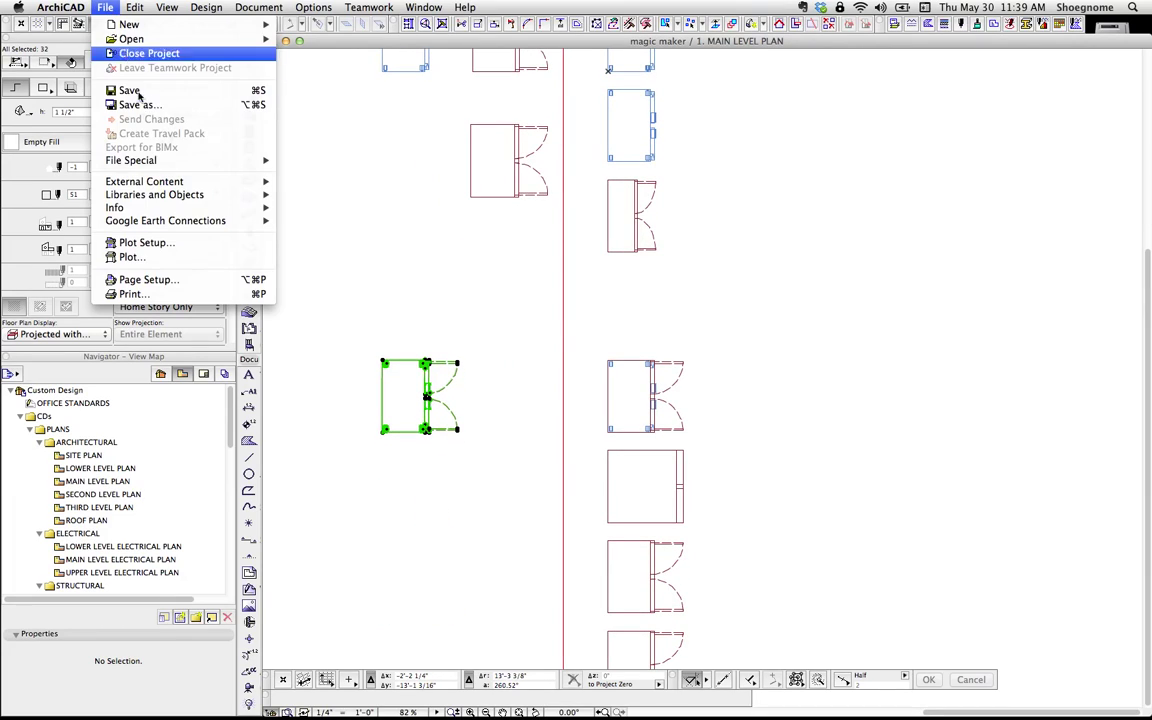
mouse_move(159, 194)
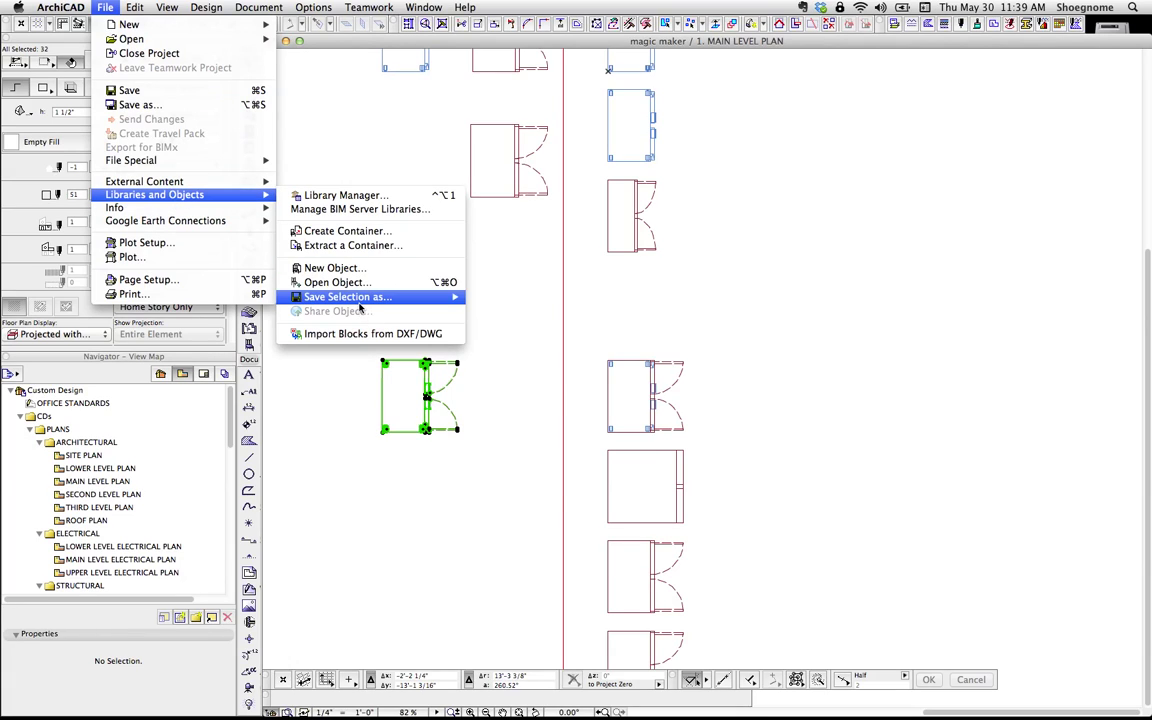
mouse_move(345, 297)
left_click(500, 298)
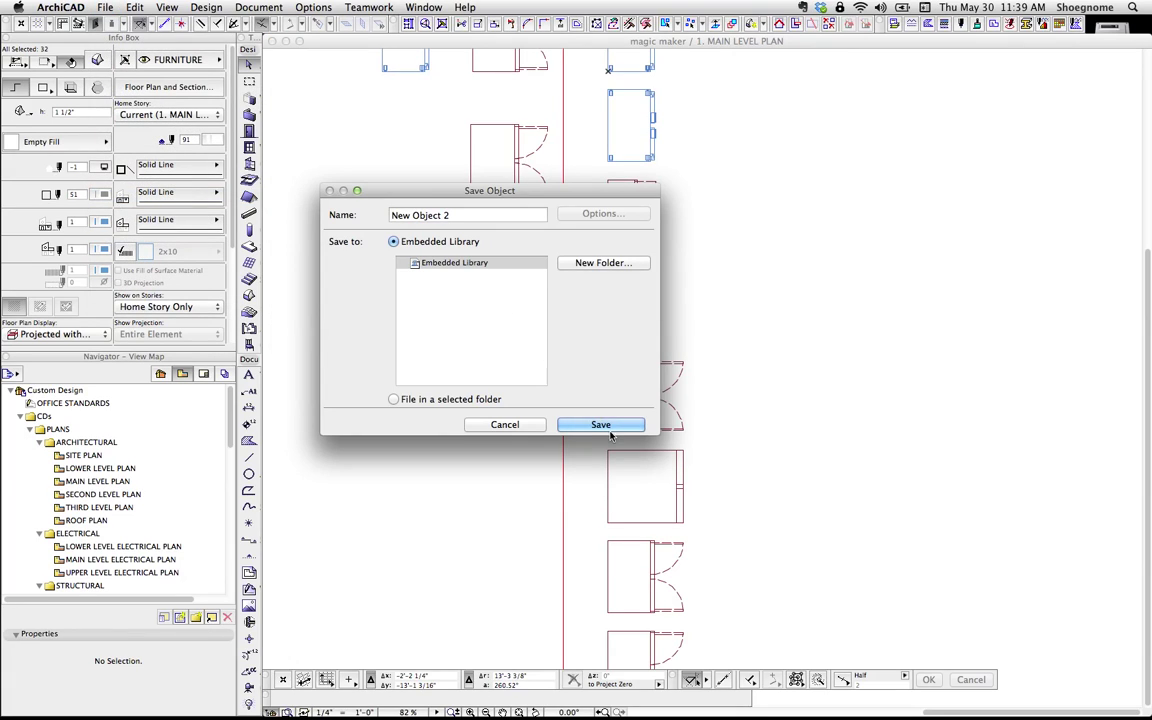
left_click(532, 427)
left_click(604, 286)
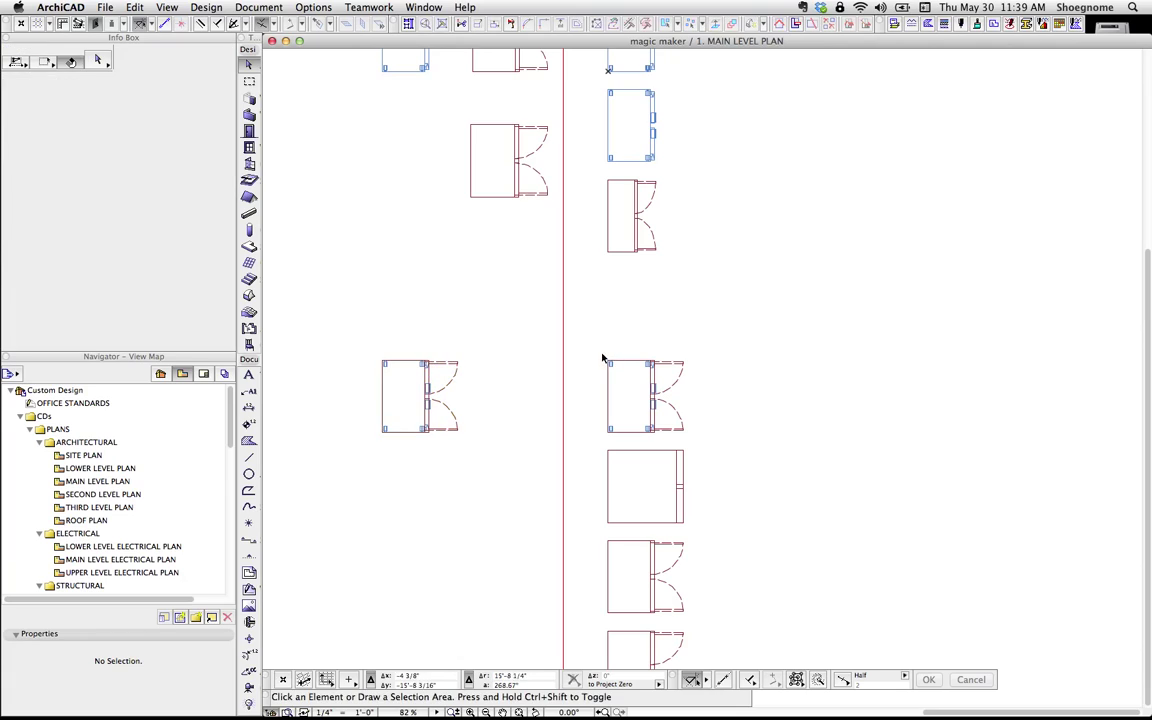
Step: Open the Basic Cabinet - 2D + 3D object for editing and inspect its 2D symbol
left_click_drag(606, 357, 703, 445)
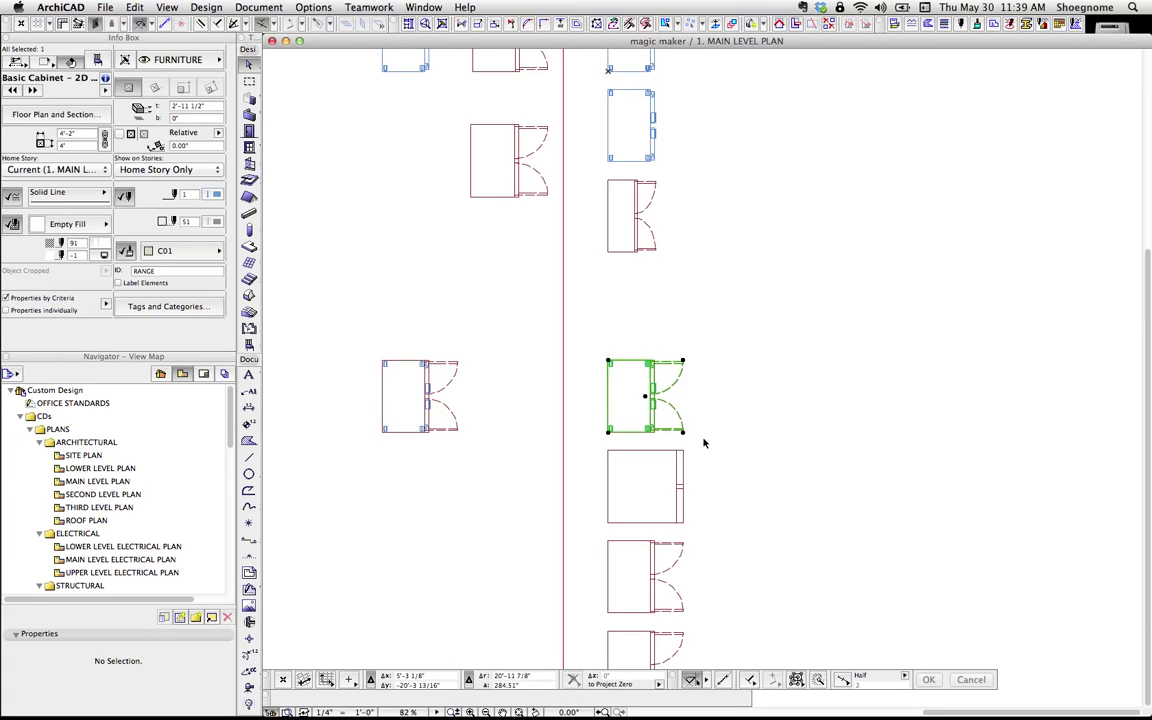
key("super+shift+o")
left_click_drag(673, 96, 512, 84)
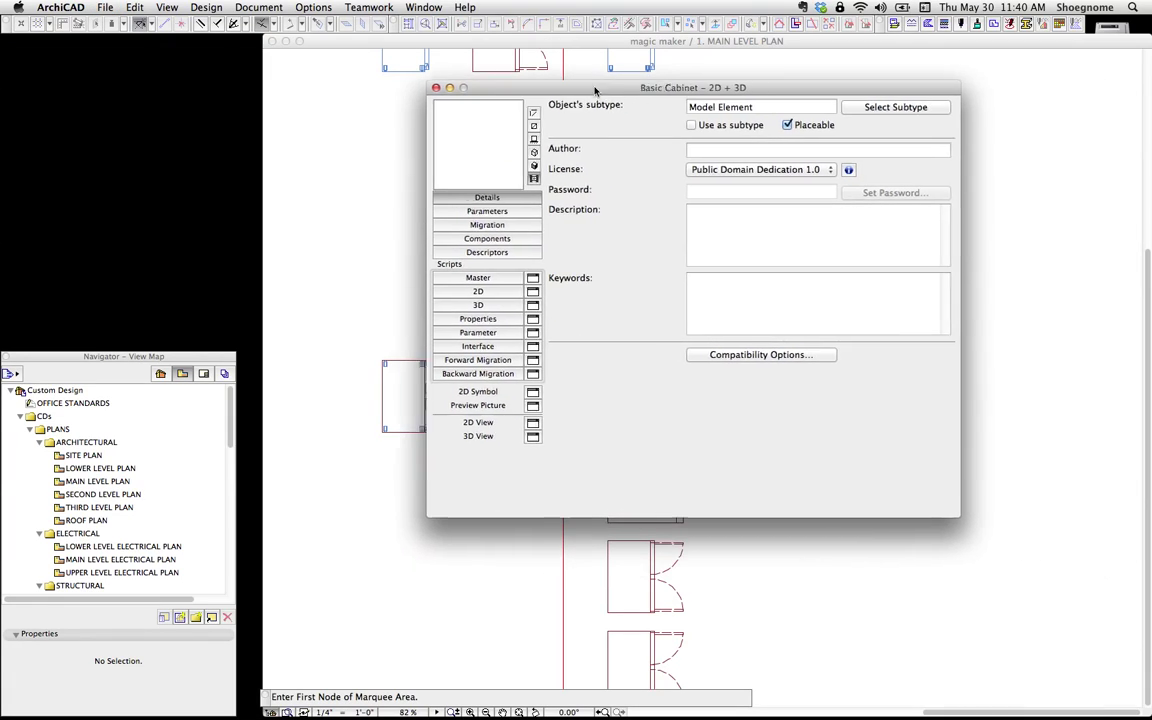
left_click(467, 391)
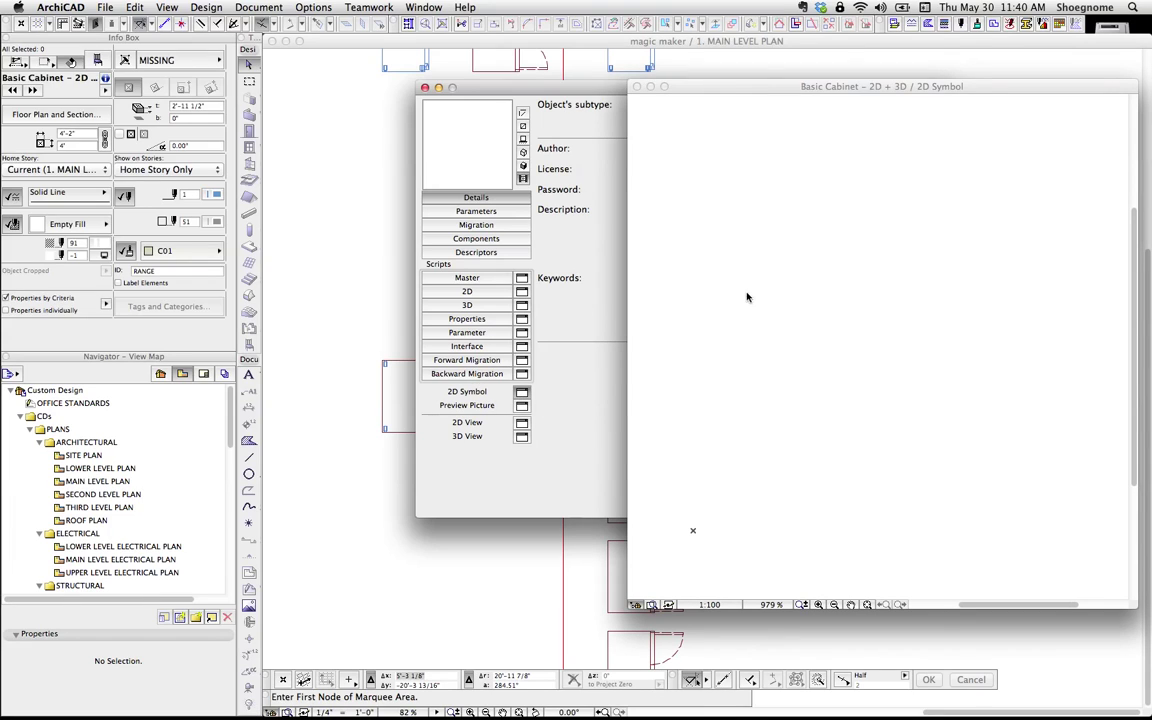
left_click(637, 88)
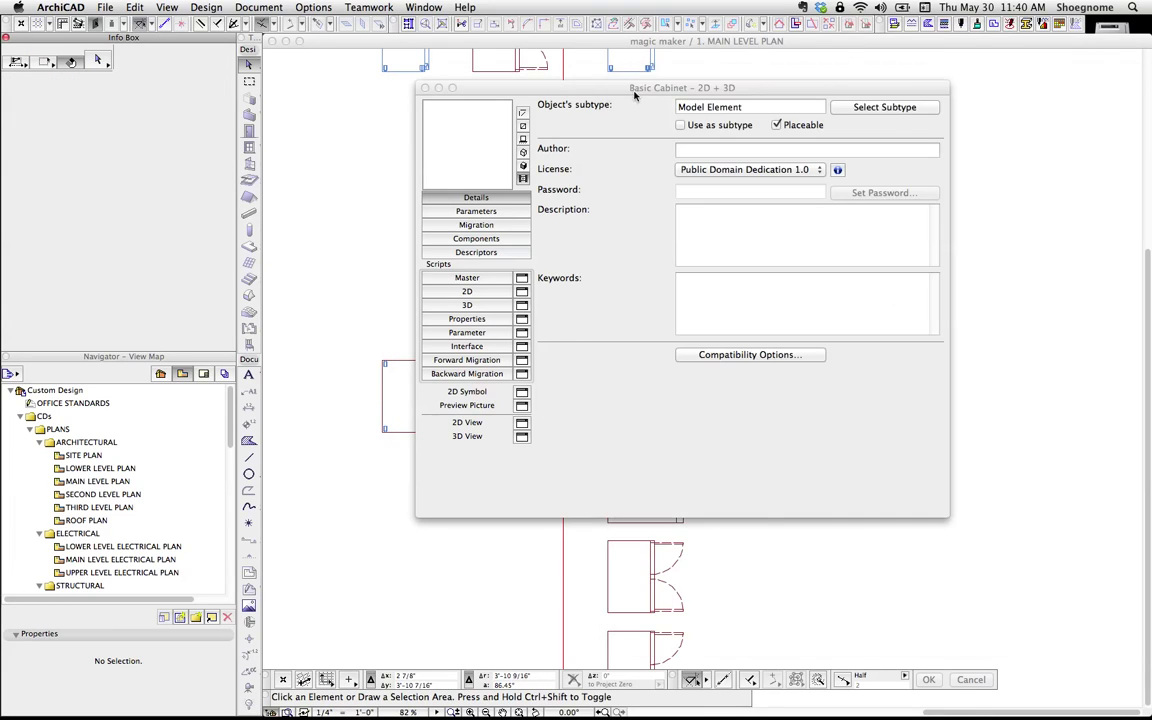
Step: Read through the 2D script of Basic Cabinet - 2D + 3D and close the object
left_click(523, 293)
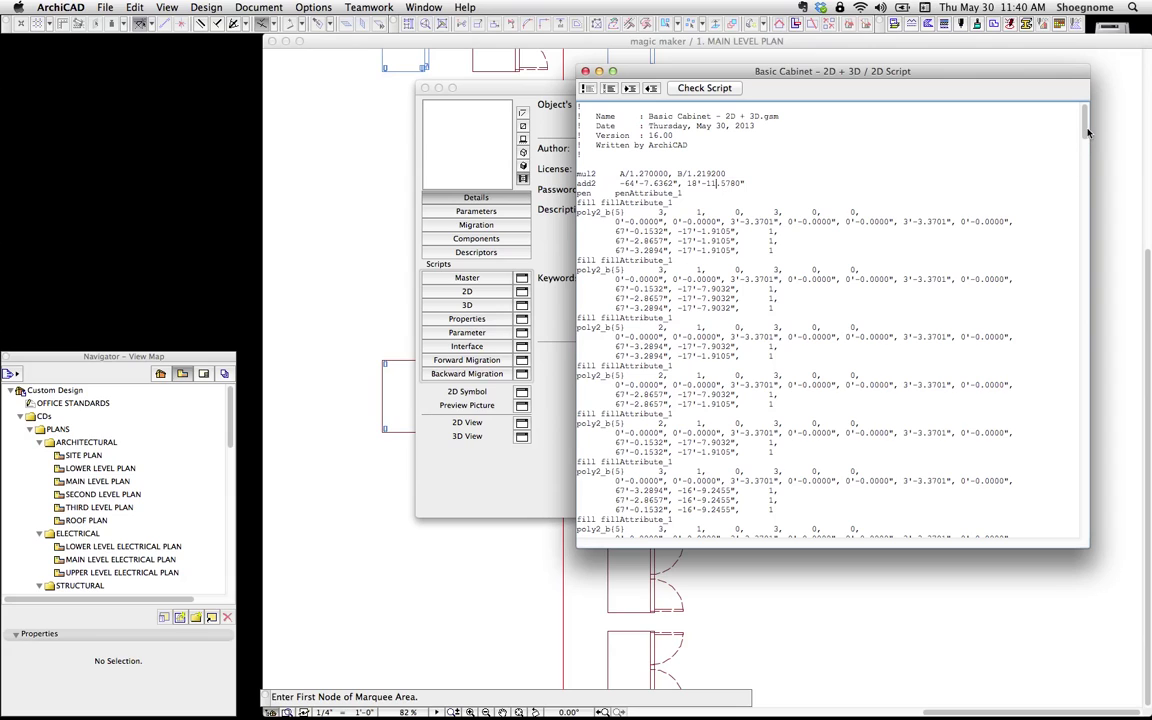
left_click_drag(1087, 131, 713, 64)
key("super+w")
left_click(425, 88)
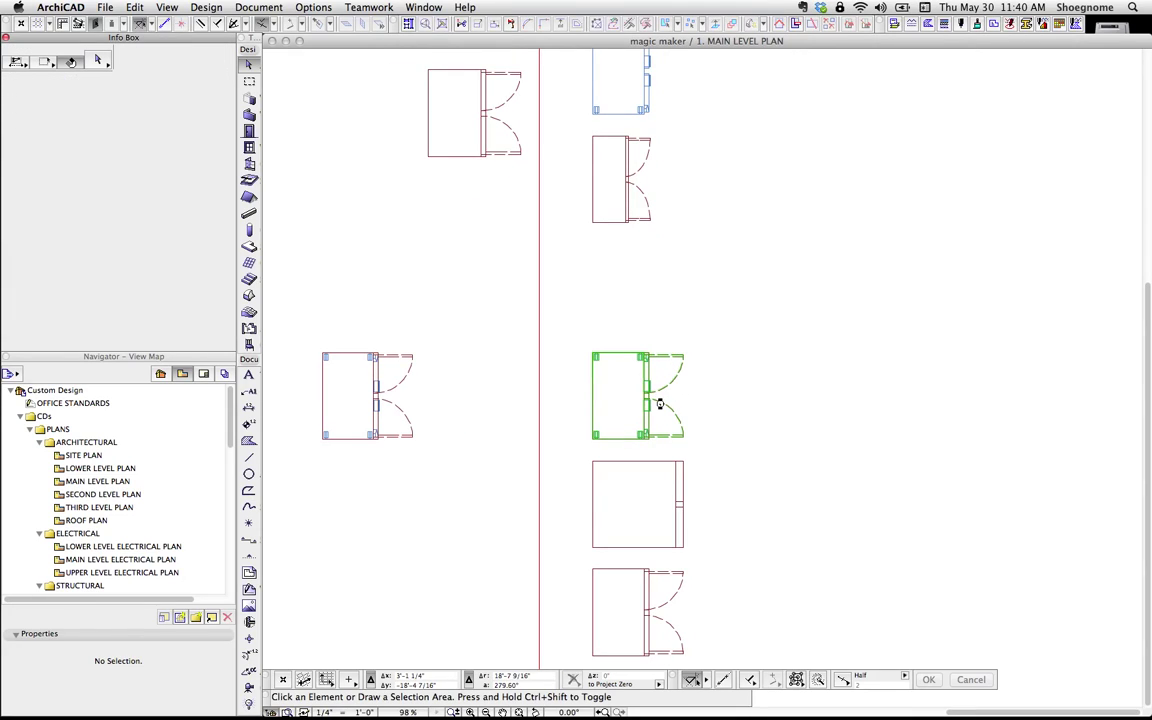
Step: Examine how the placed Basic Cabinet - 2D + 3D object is drawn on the floor plan, especially around the door handles
scroll(655, 395, "up", 4)
left_click(649, 367)
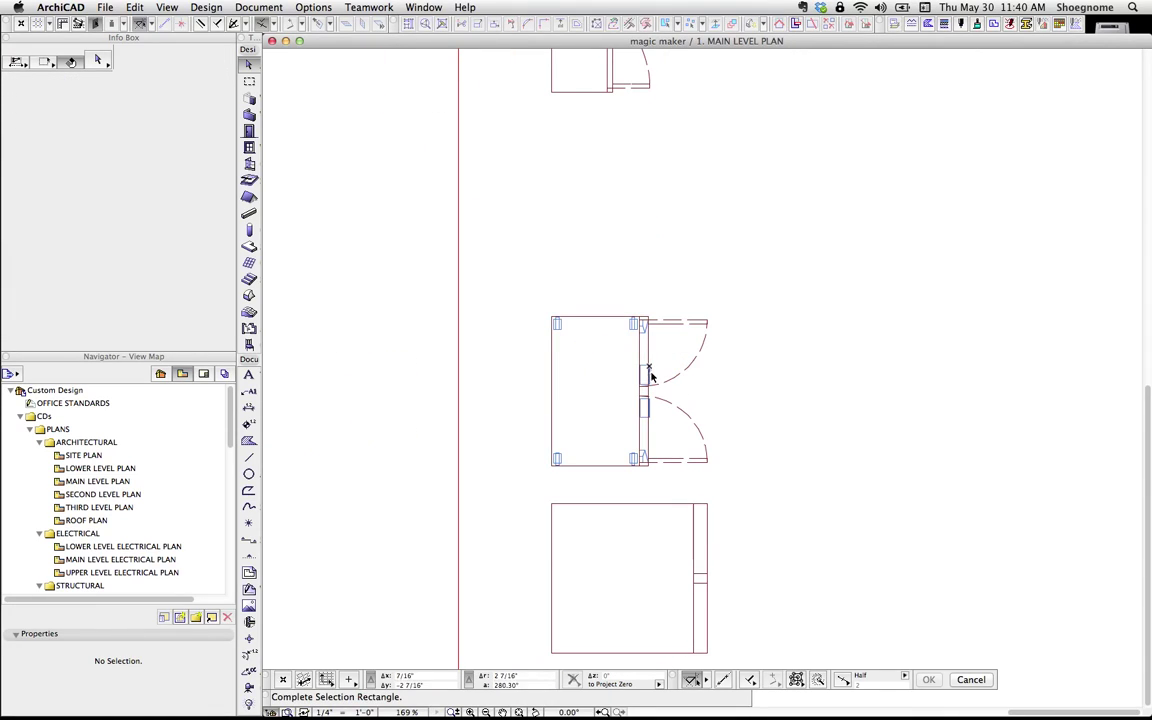
left_click(646, 387)
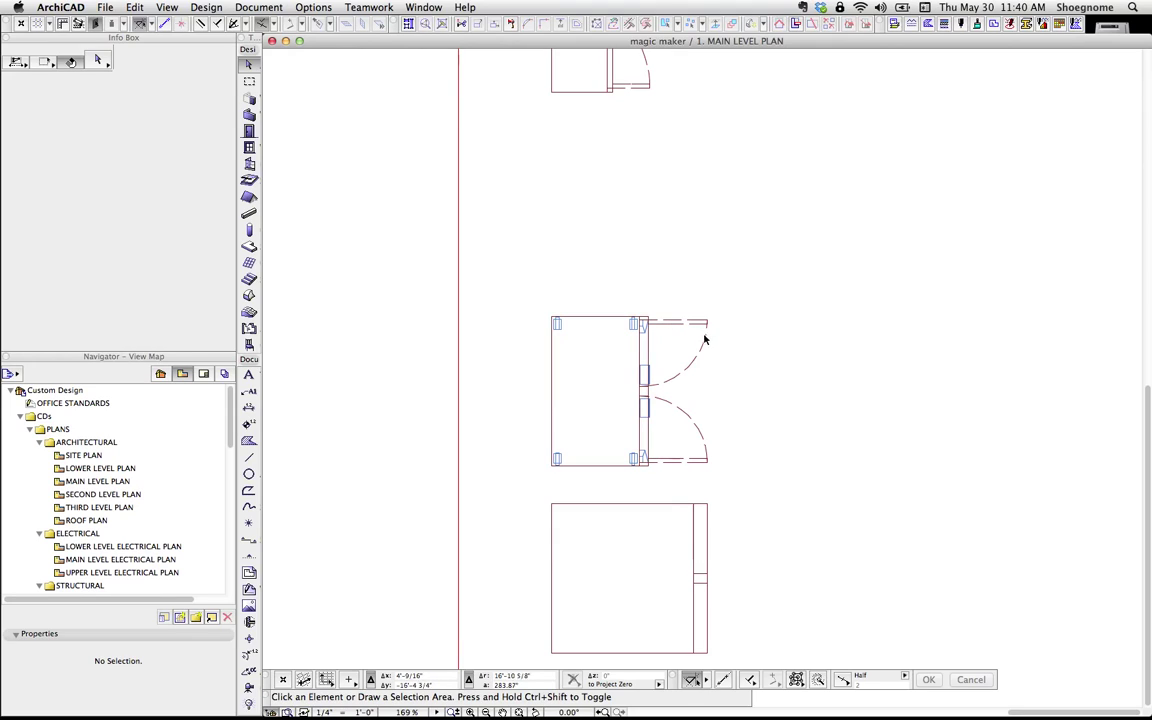
scroll(705, 320, "down", 4)
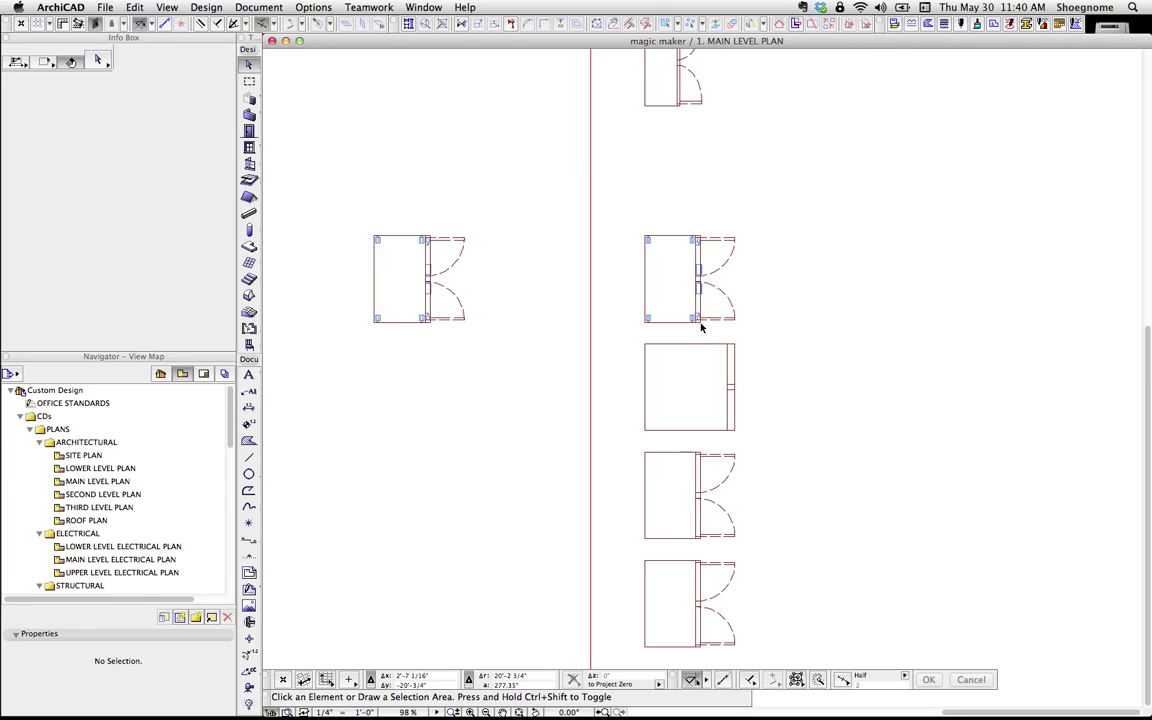
left_click(701, 325)
left_click(647, 286)
mouse_move(610, 220)
left_mouse_down()
mouse_move(767, 337)
mouse_move(683, 304)
left_mouse_up()
key("Escape")
Step: Select all morphs and linework of the combined cabinet and save them as a library object with the default name and settings
left_click_drag(535, 342, 347, 207)
left_click(104, 7)
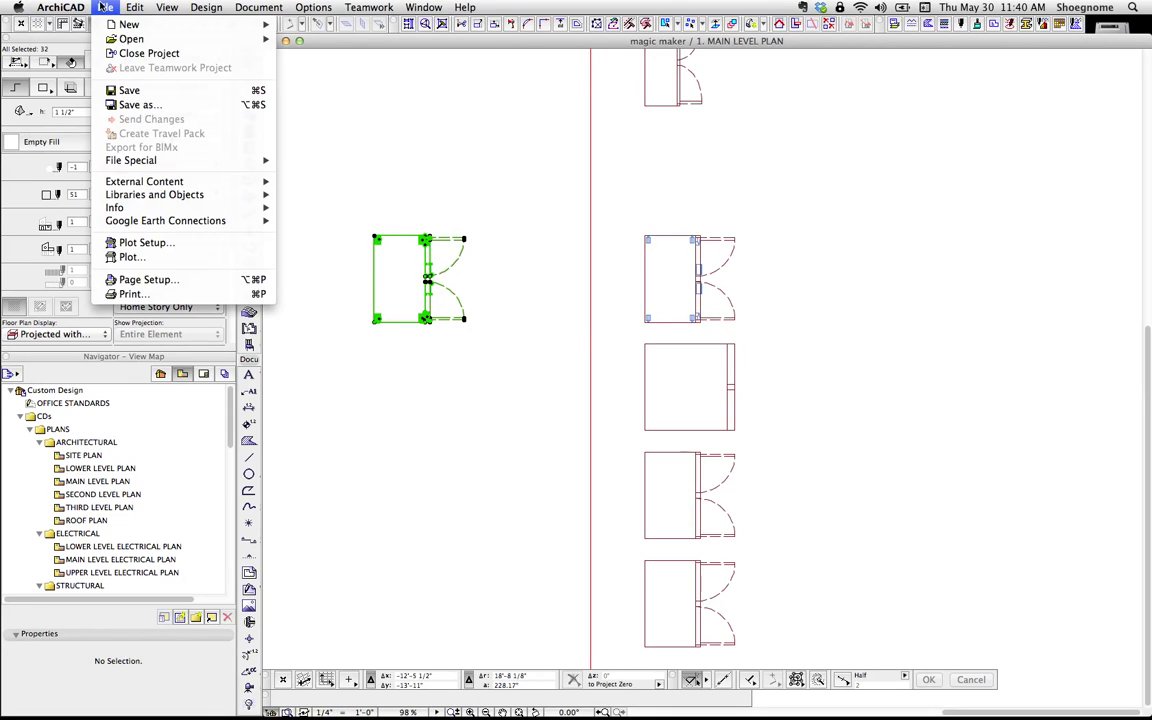
mouse_move(177, 196)
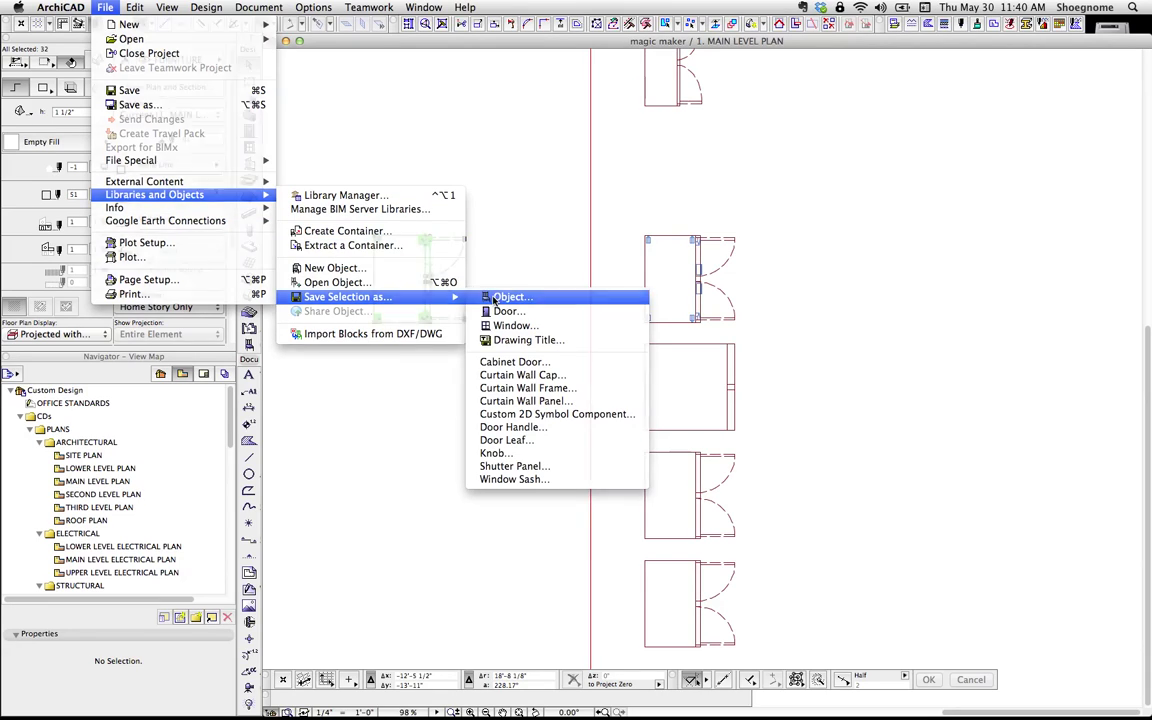
left_click(490, 298)
key("Return")
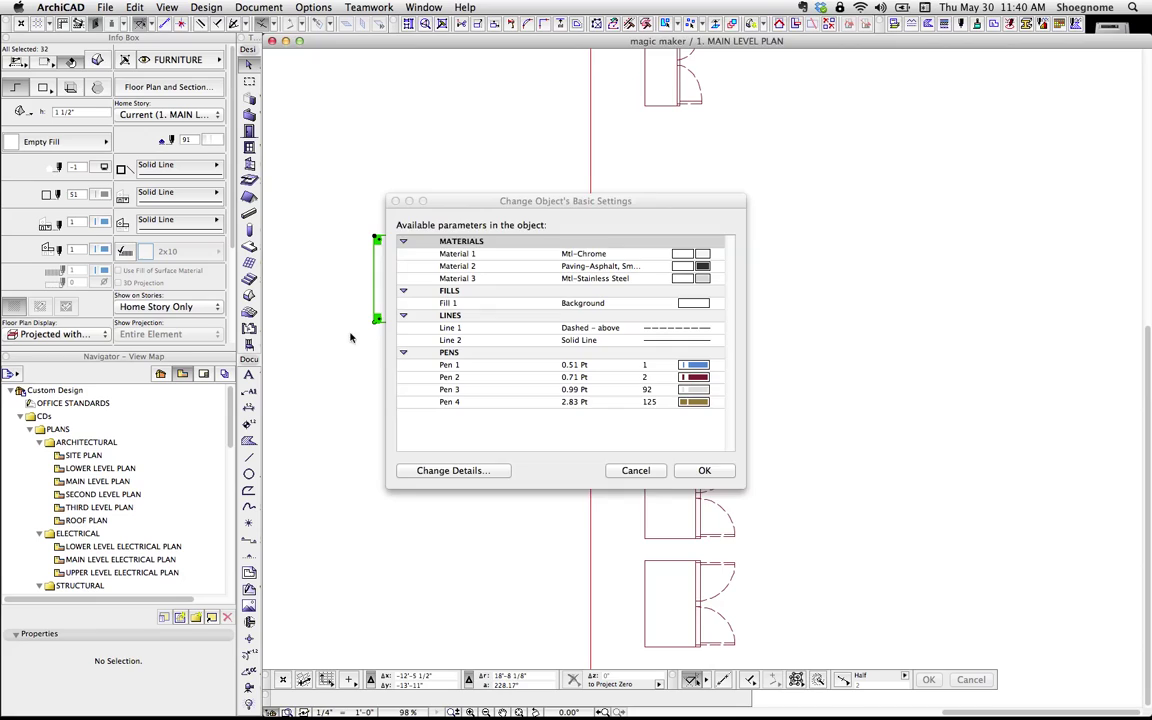
key("Return")
Step: Save the selected combined cabinet as a library object again, accepting the default name and basic settings
left_click(104, 7)
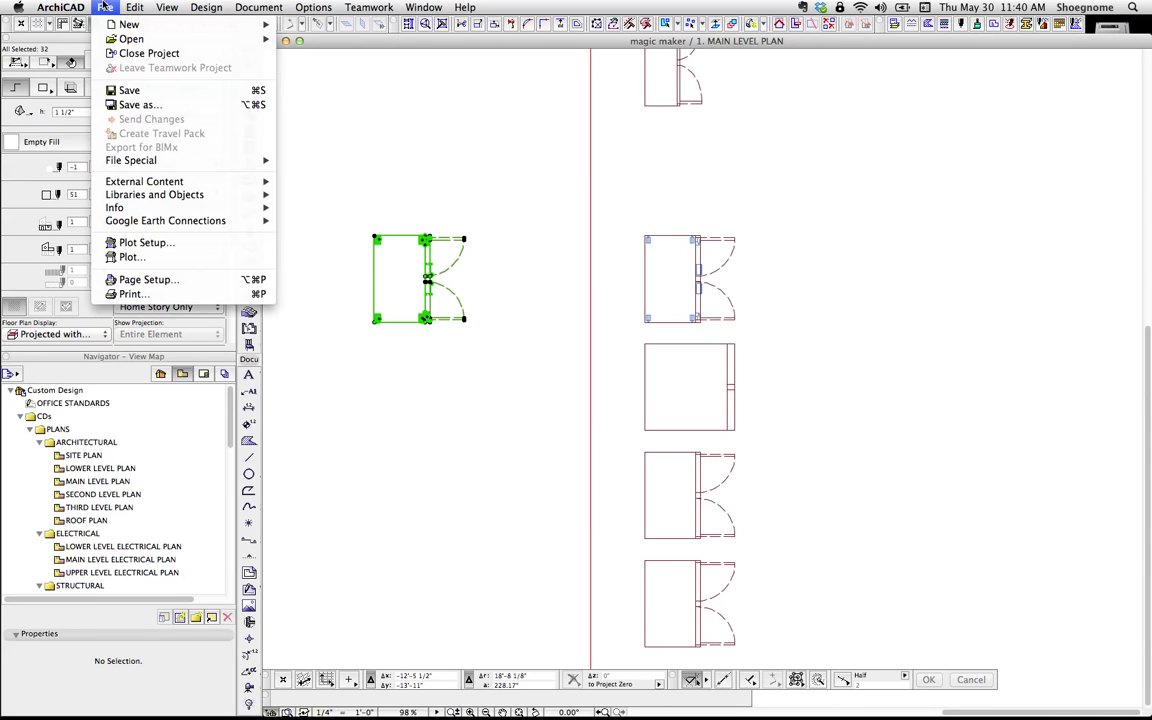
mouse_move(233, 200)
mouse_move(347, 297)
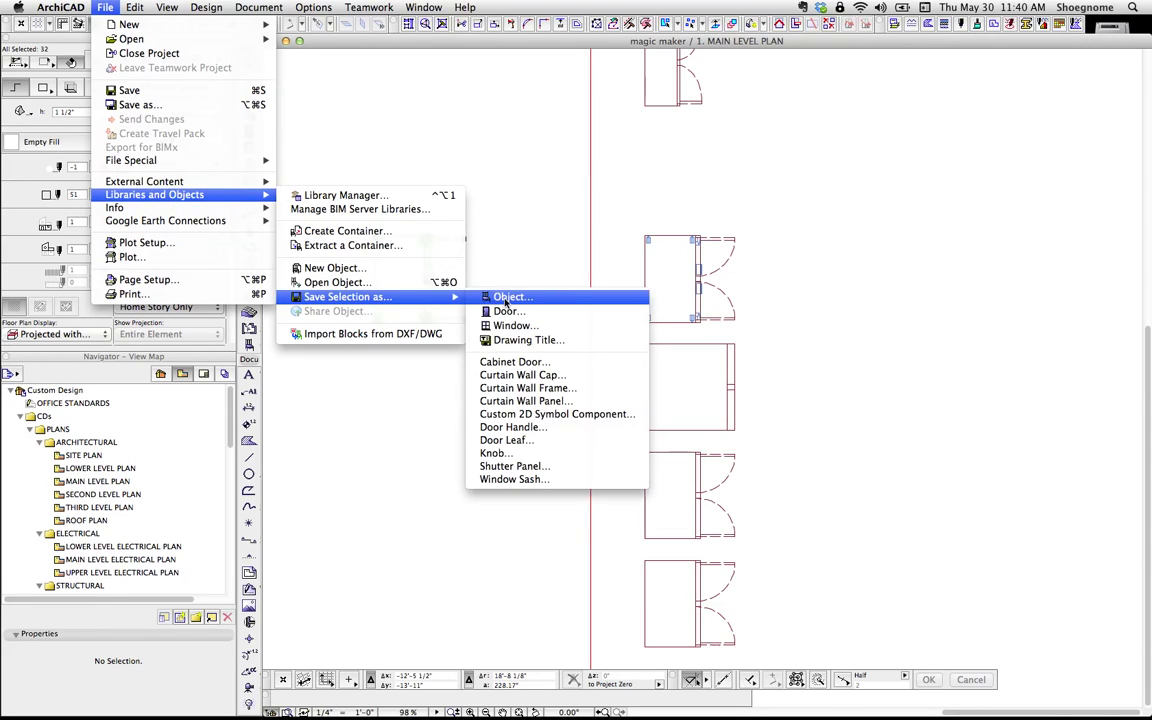
left_click(510, 294)
left_click(600, 424)
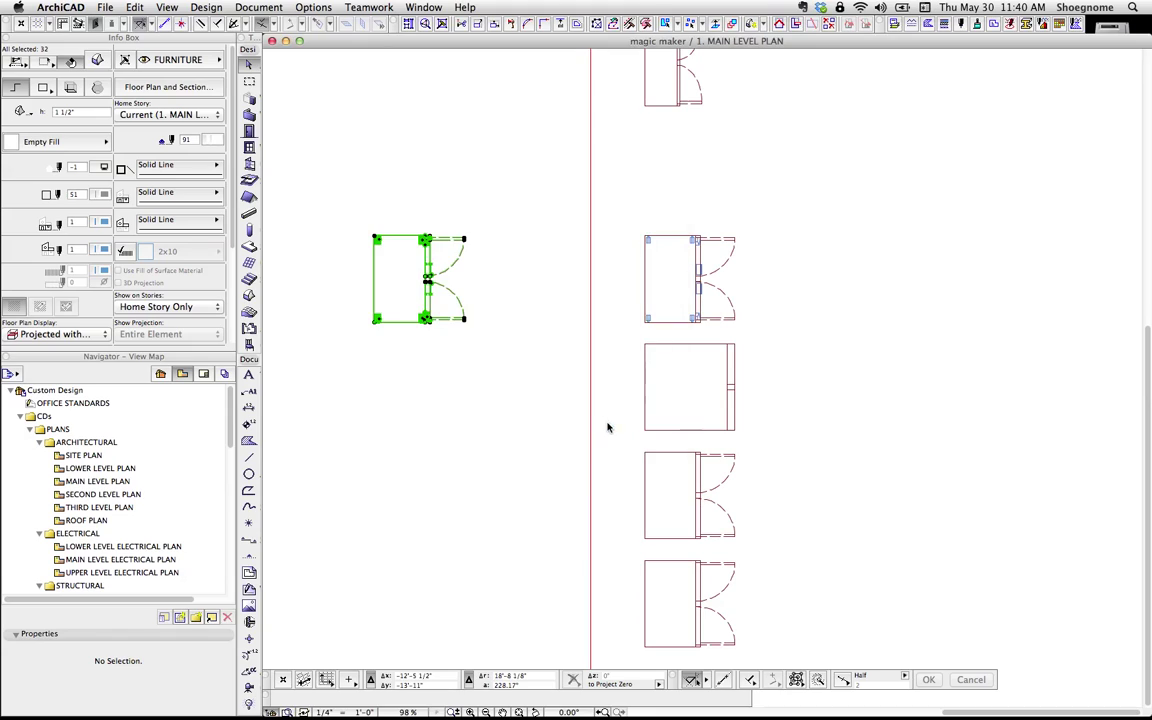
left_click(704, 471)
Step: Place an instance of the saved New Object 3 on the floor plan just below the combined cabinet
left_click(290, 332)
left_click(250, 345)
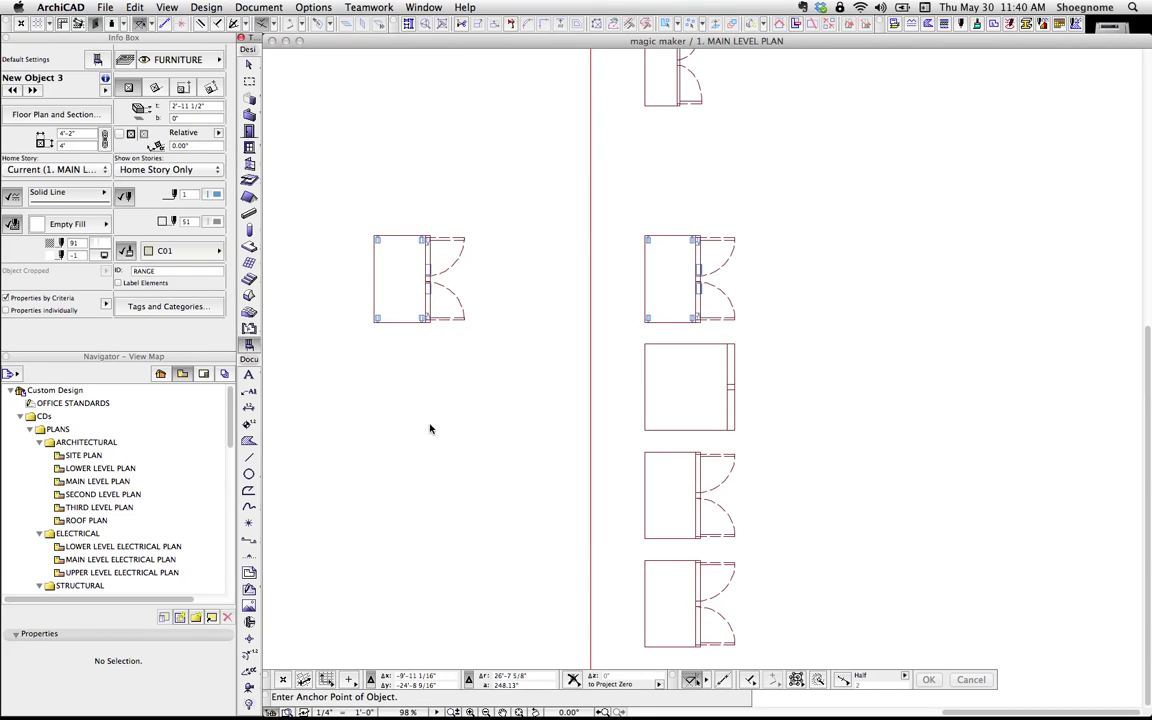
left_click(432, 342)
left_click(432, 342)
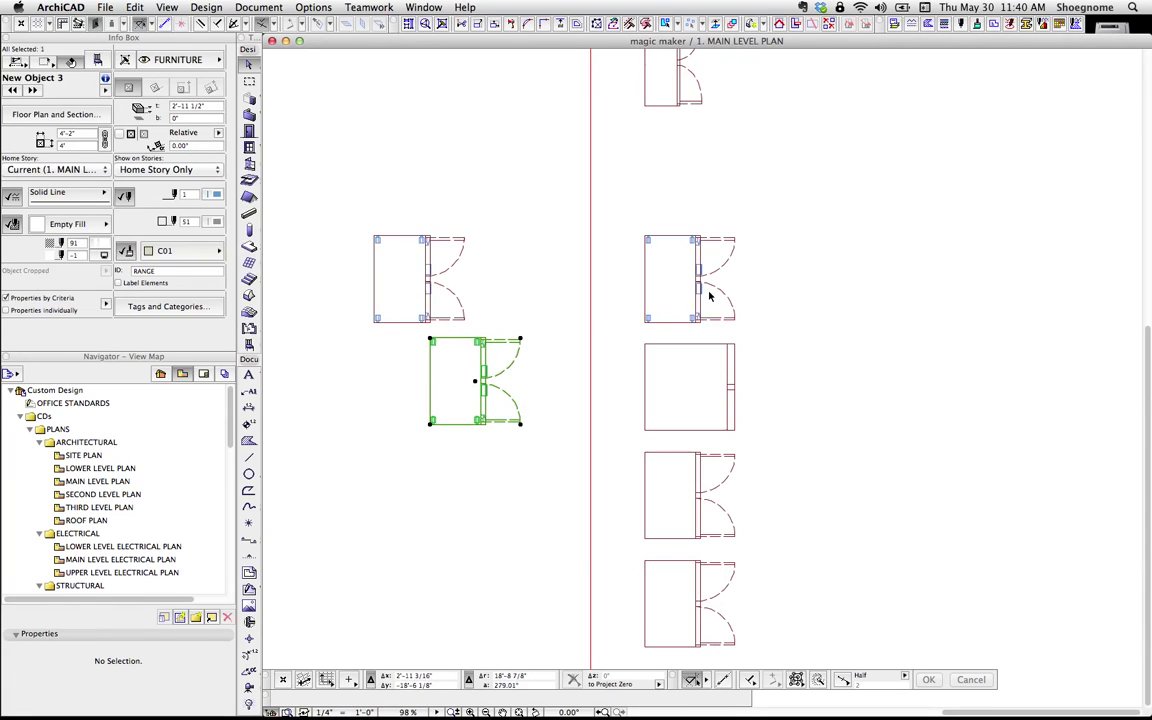
Step: Inspect the placed New Object 1 and the original 2D cabinet linework above it on the floor plan
left_click(518, 271)
scroll(540, 330, "up", 5)
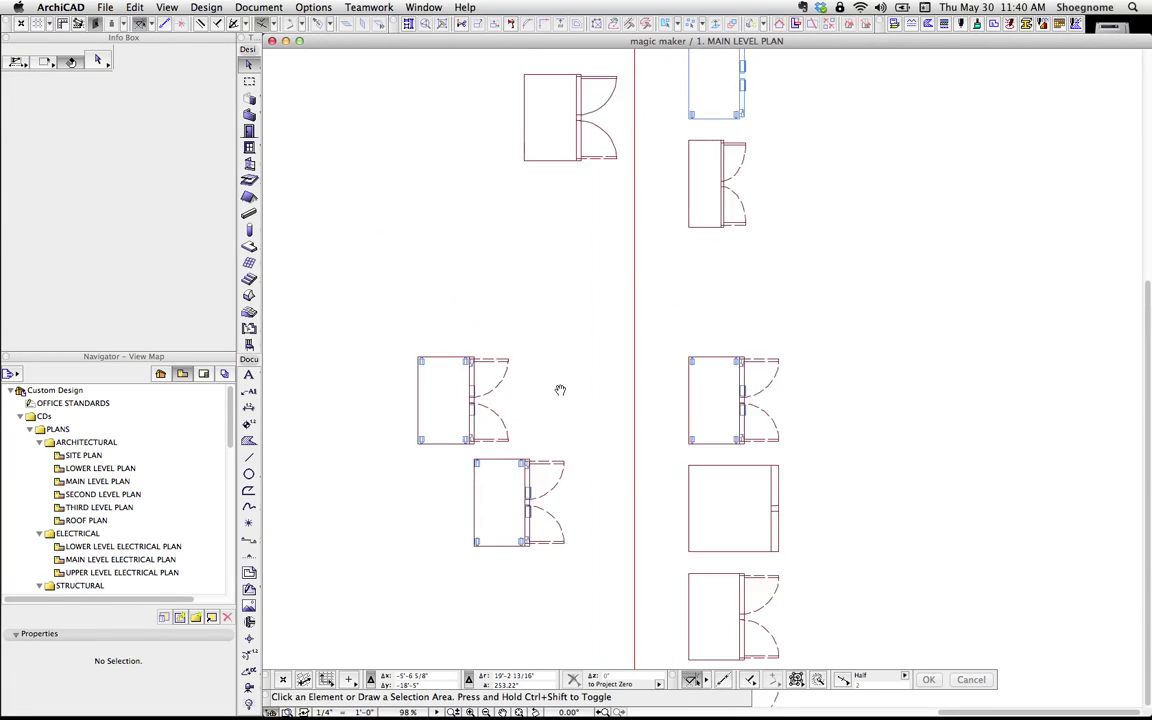
left_click(628, 189)
left_click(521, 90)
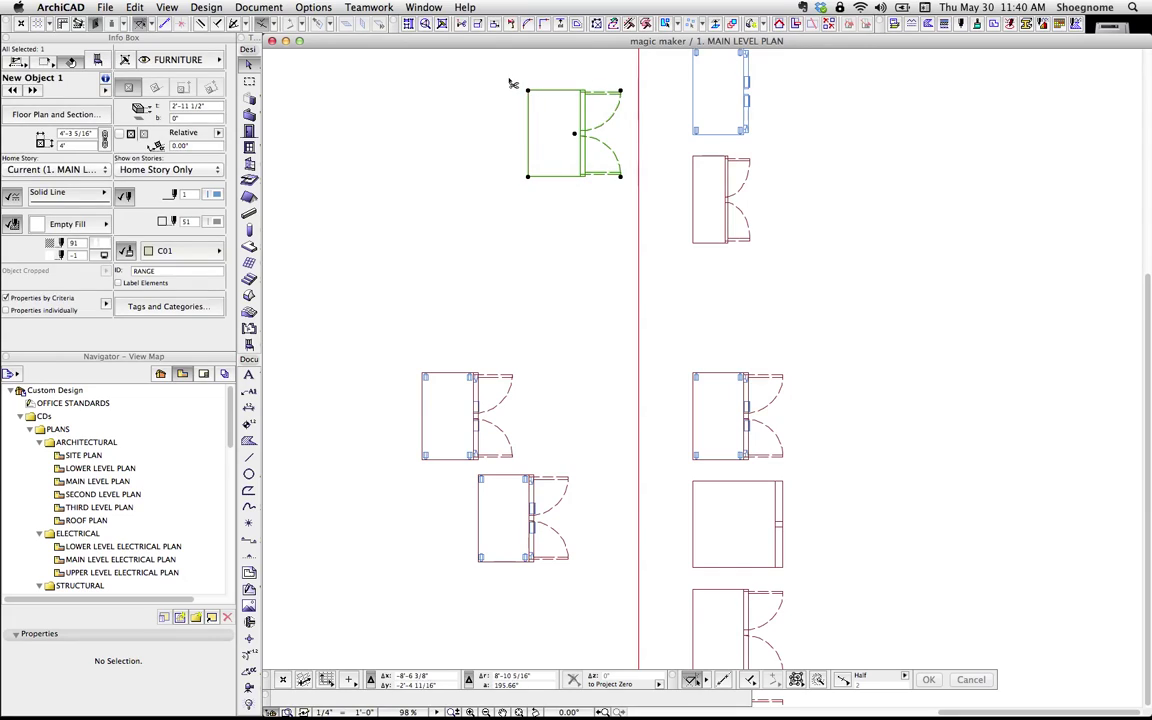
middle_click_drag(532, 105, 526, 270)
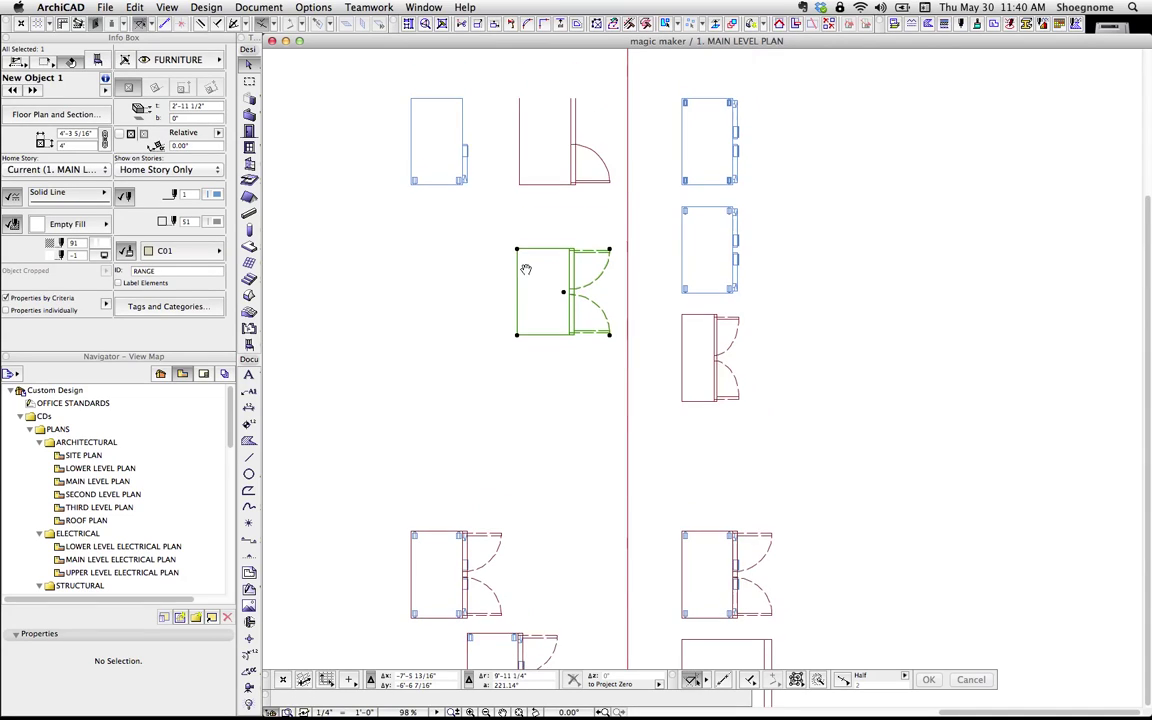
left_click(509, 88)
left_click(618, 205)
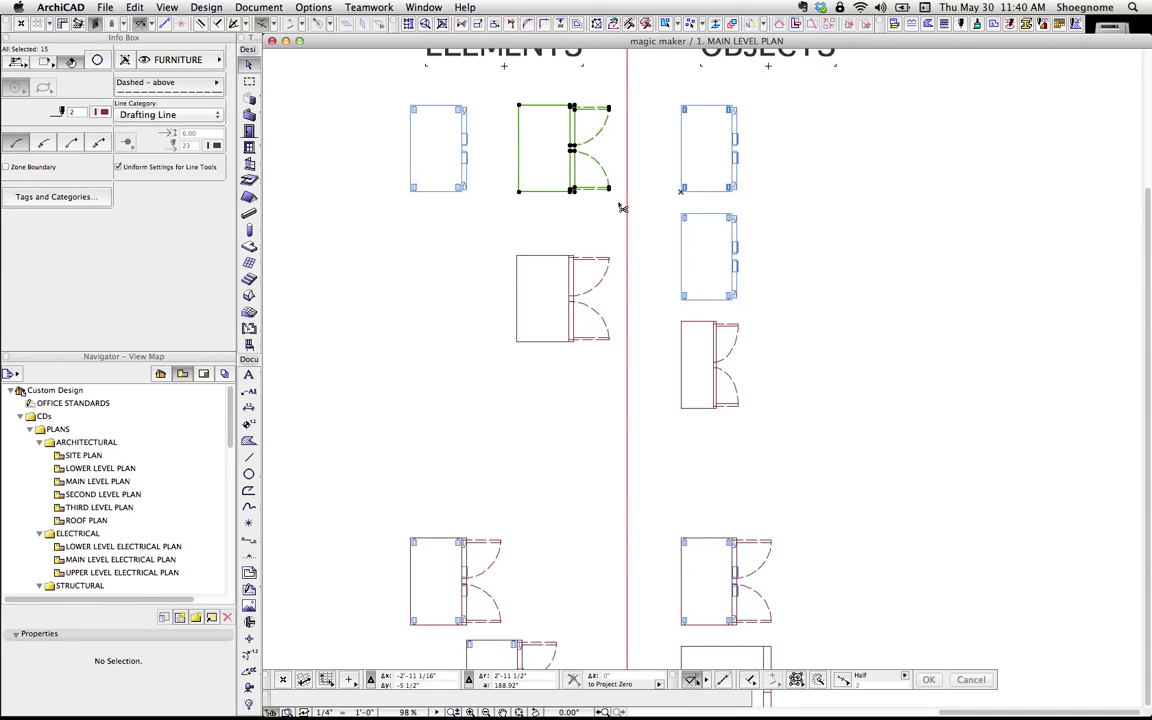
key("Escape")
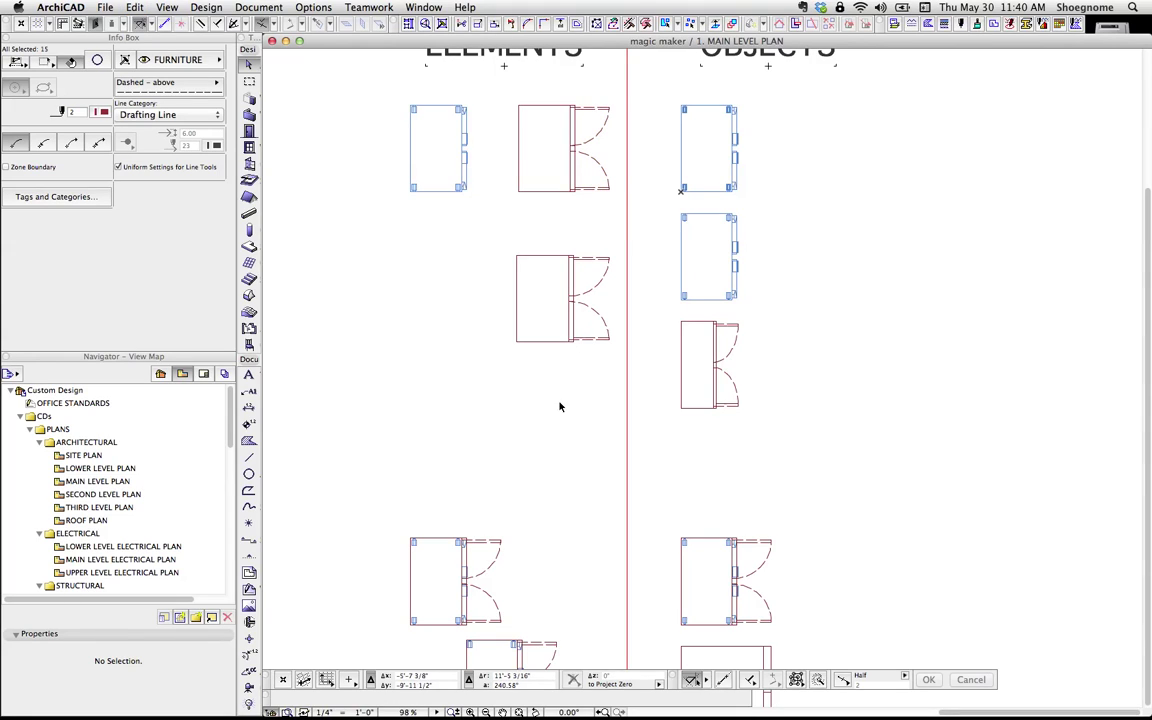
Step: Inspect the placed New Object 3 on its own in 3D and return to the floor plan
middle_click_drag(543, 534, 545, 340)
left_click(579, 563)
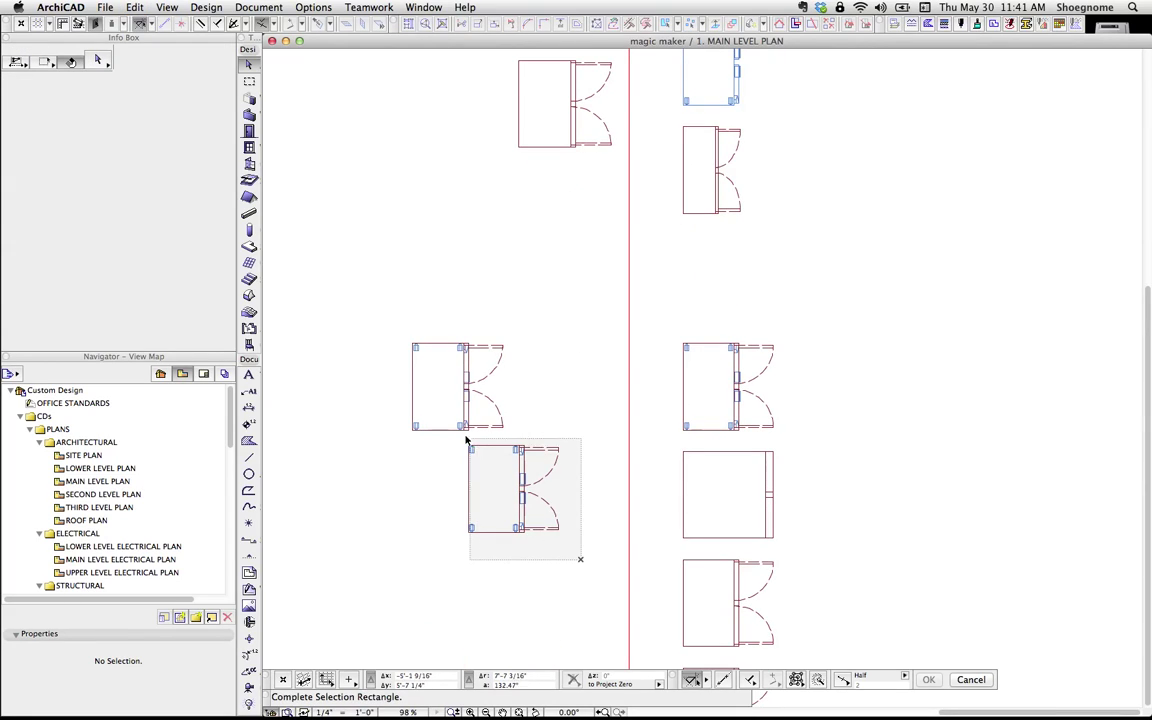
left_click(462, 440)
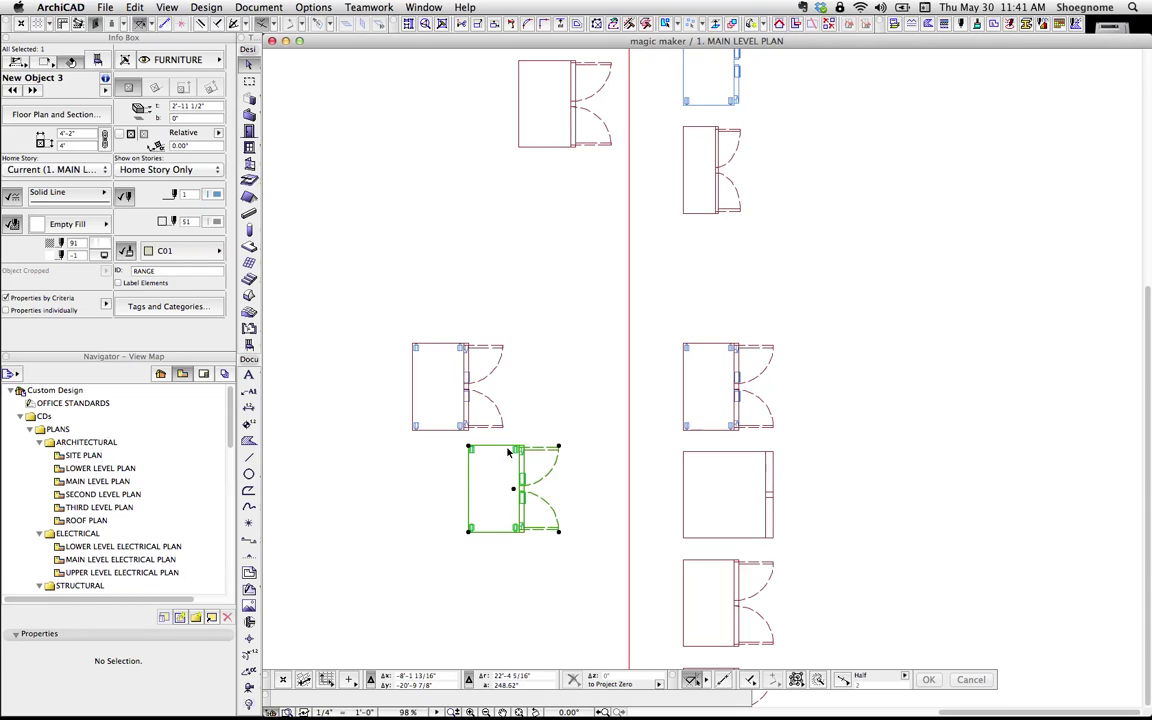
key("F5")
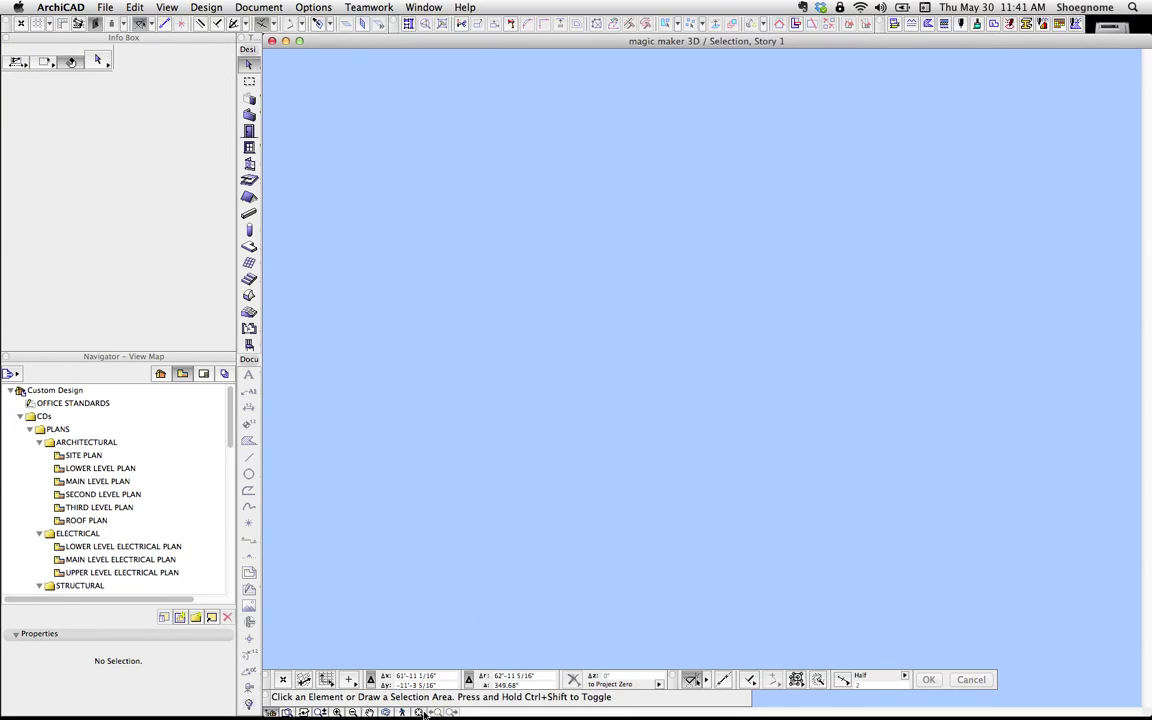
middle_click_drag(611, 451, 491, 442, "shift")
scroll(556, 440, "down", 5)
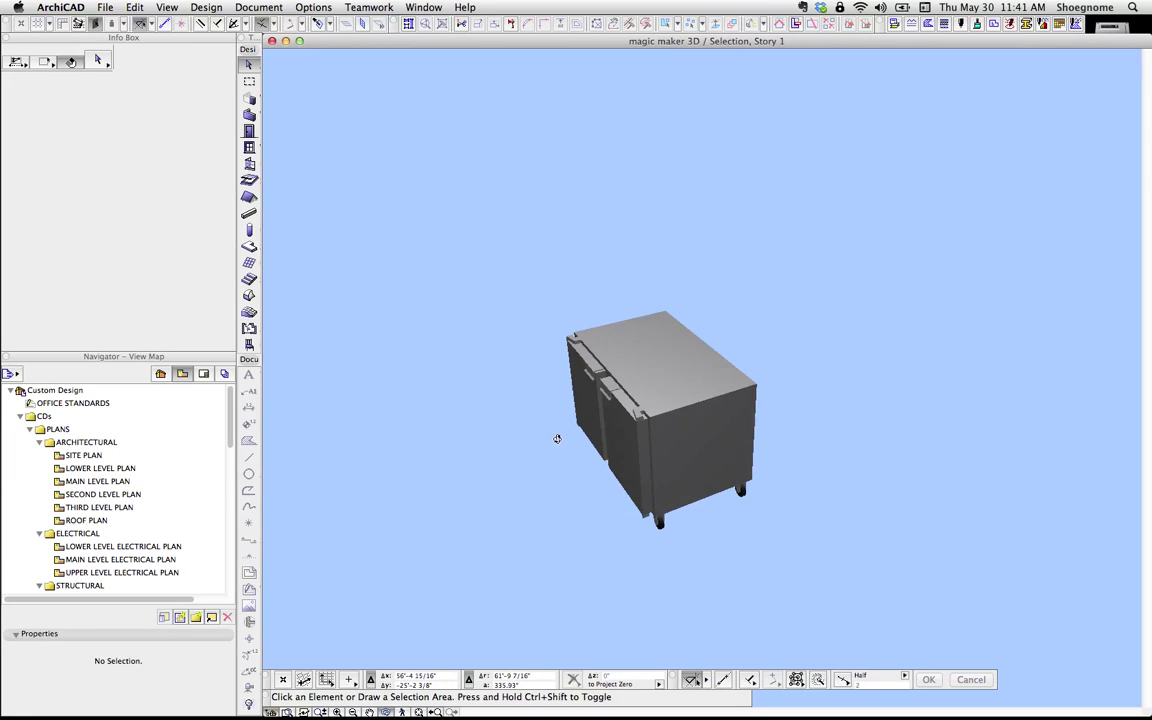
left_click(633, 401)
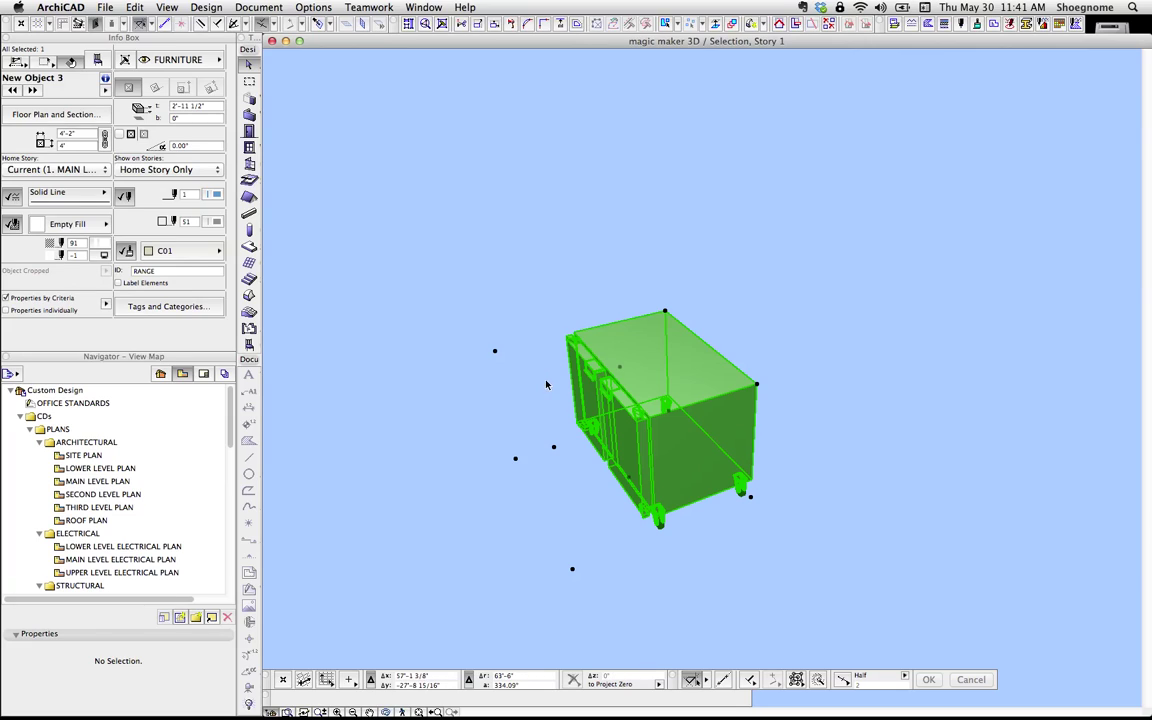
key("F2")
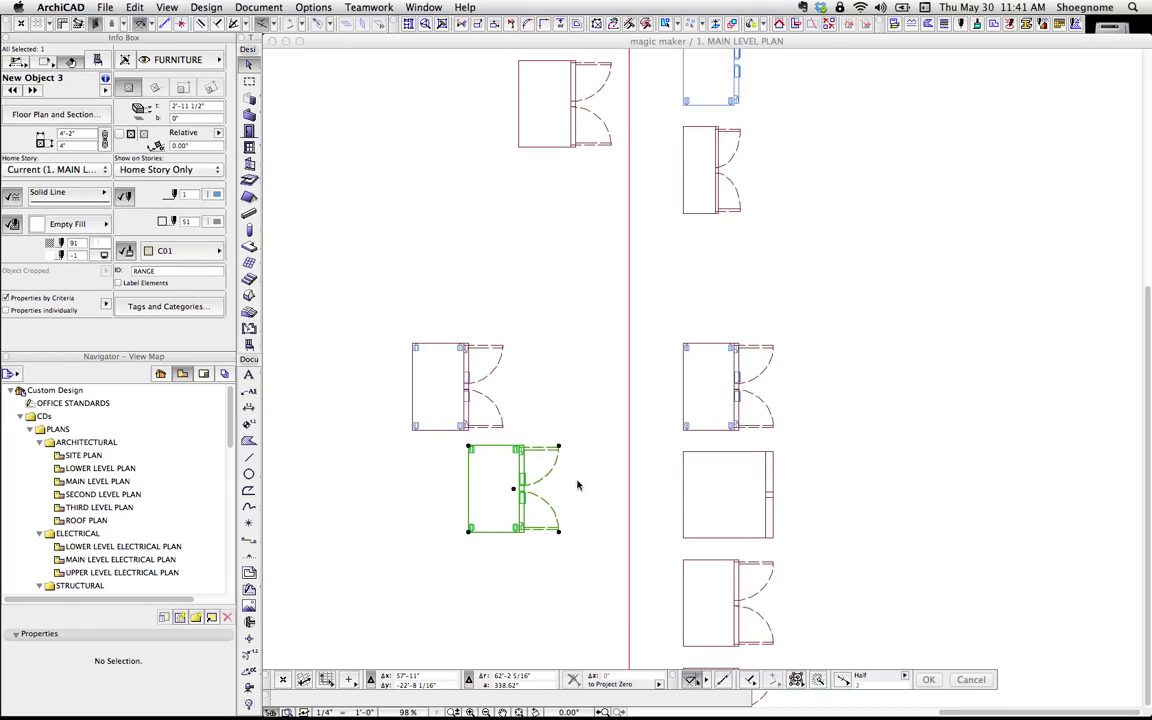
Step: Move the placed New Object 3 a short distance away from the combined cabinet
scroll(543, 497, "up", 2)
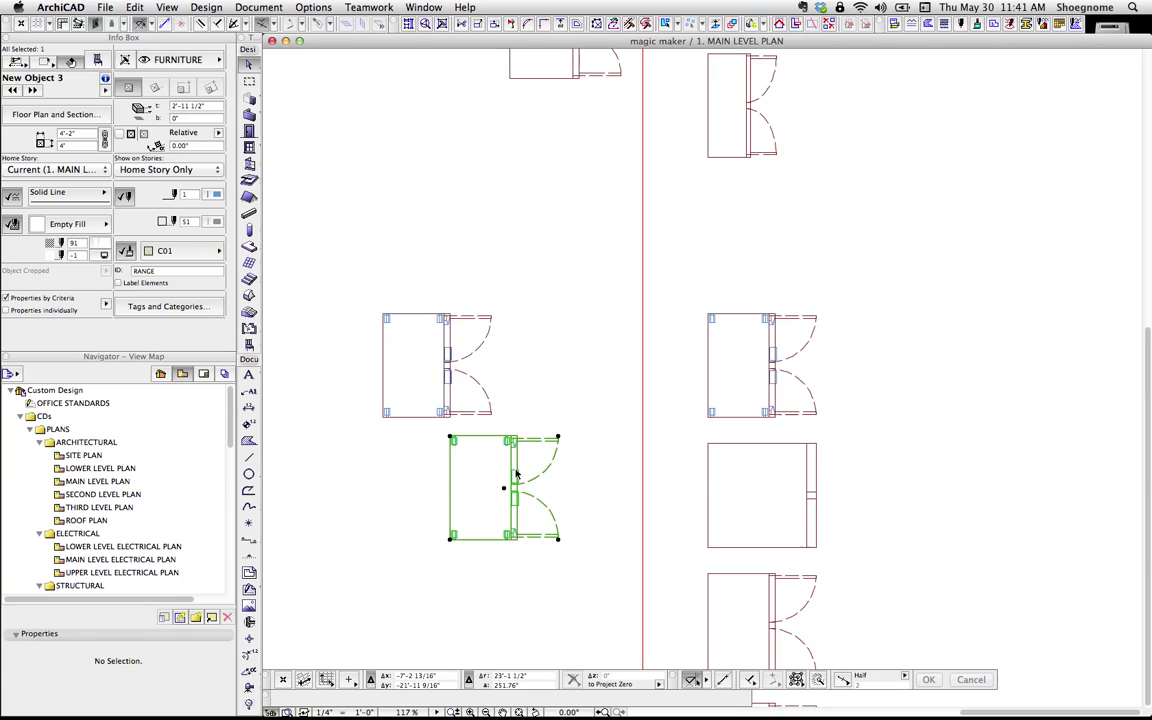
key("super+d")
left_click(517, 474)
left_click(569, 499)
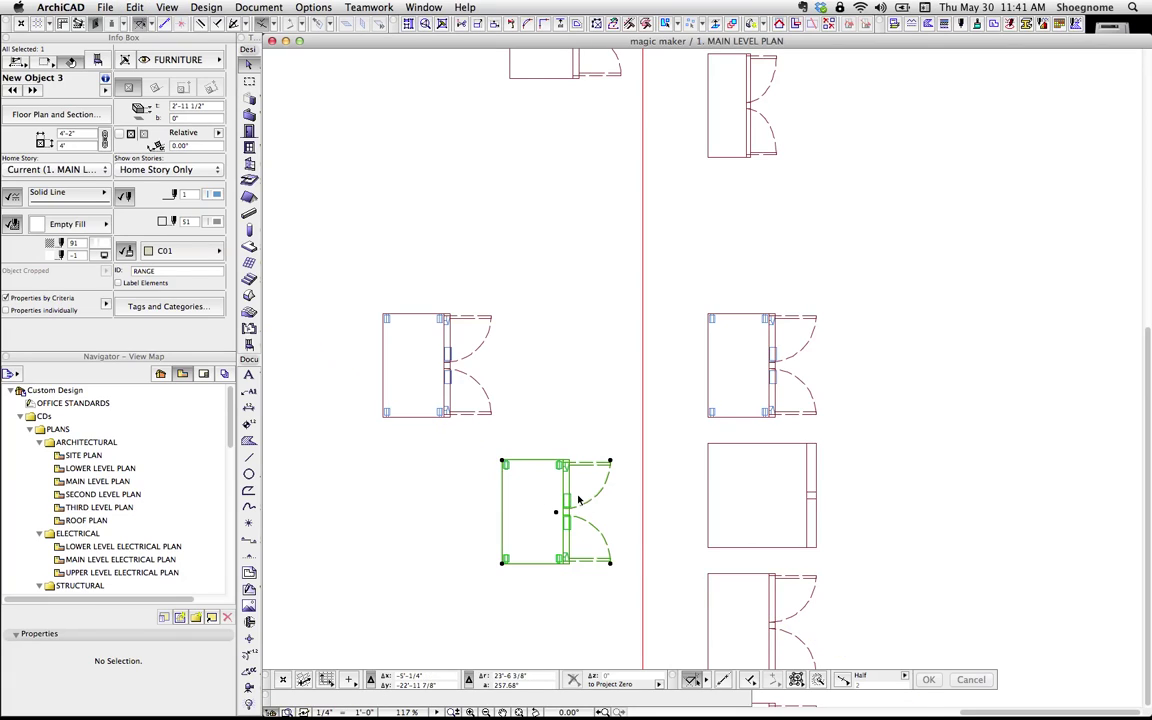
Step: Open New Object 3 for editing and inspect its 2D symbol
key("super+shift+o")
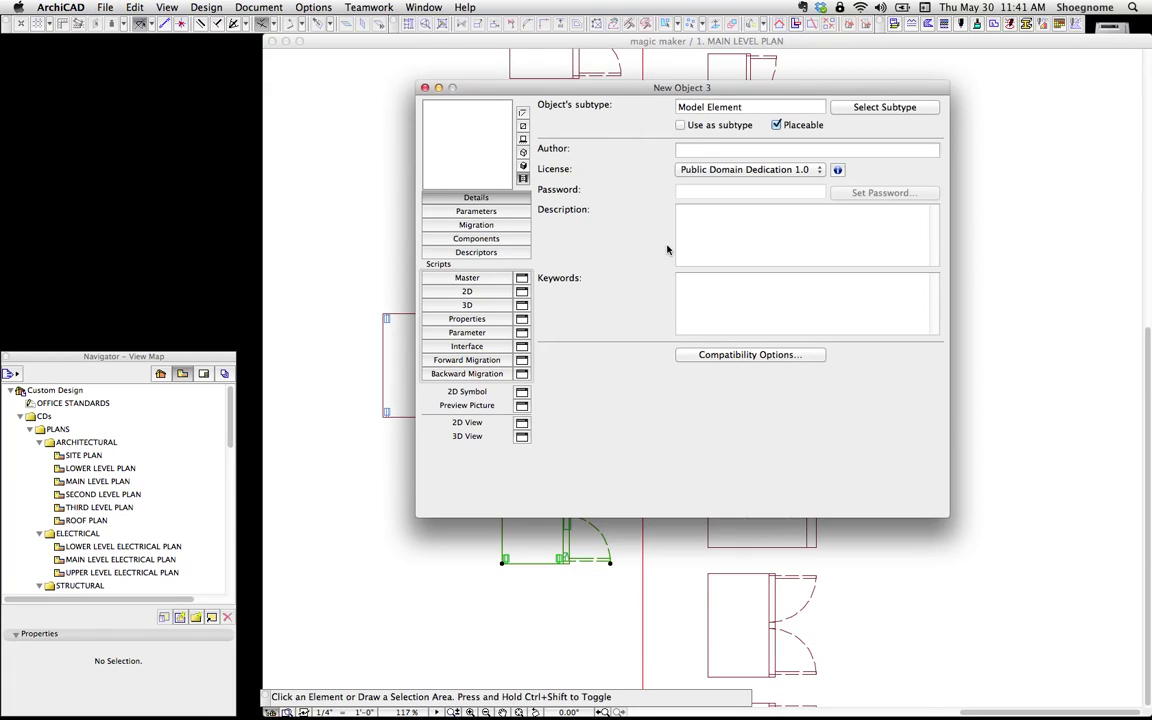
left_click(521, 392)
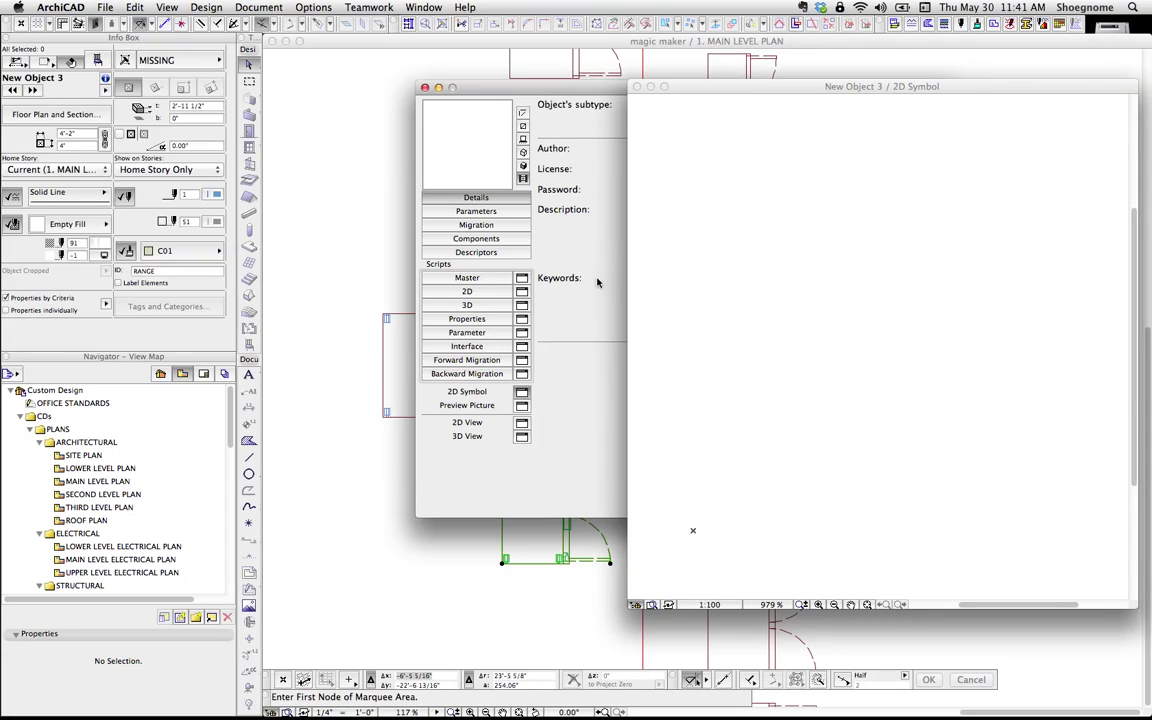
key("super+w")
Step: Read through the 2D script of New Object 3, comparing the poly2_b fill entries with the line2 entries
left_click(521, 291)
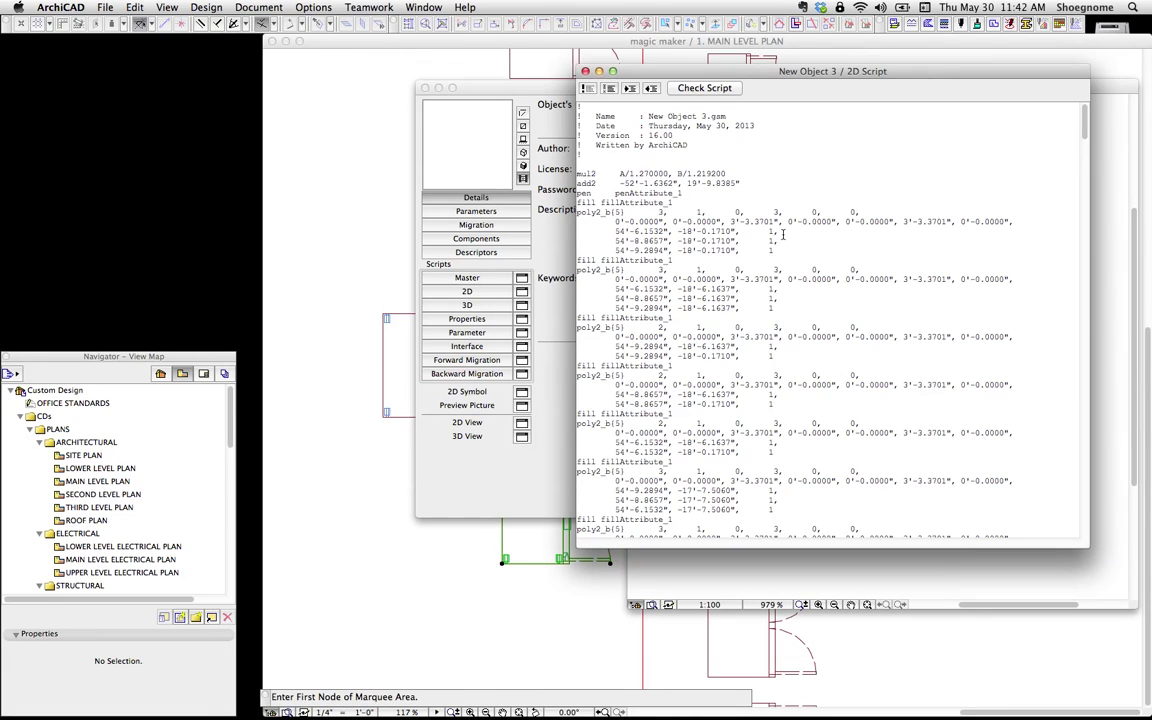
left_click_drag(803, 78, 599, 72)
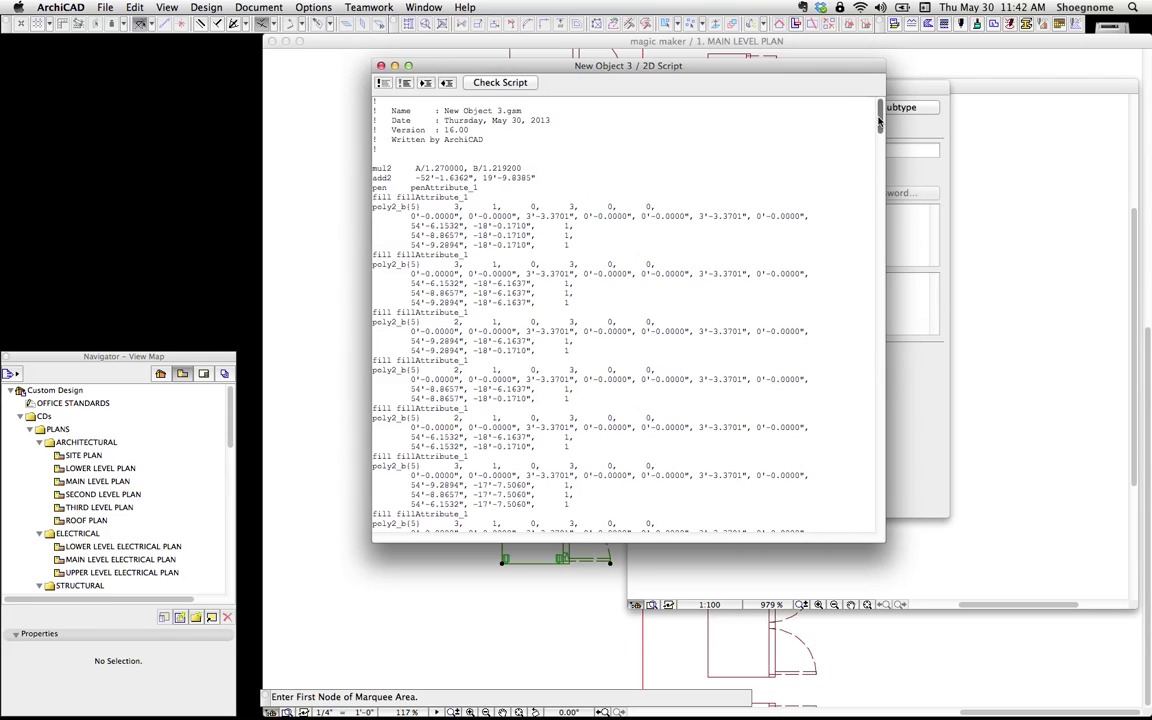
left_click_drag(879, 120, 866, 495)
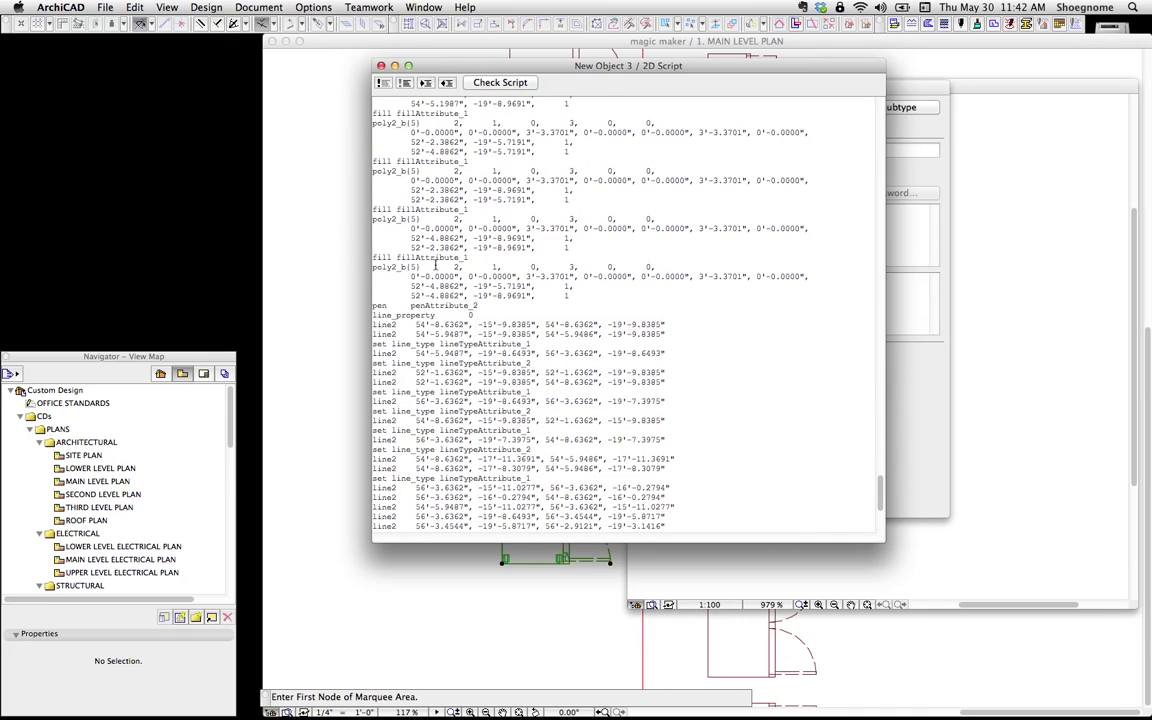
scroll(415, 290, "down", 10)
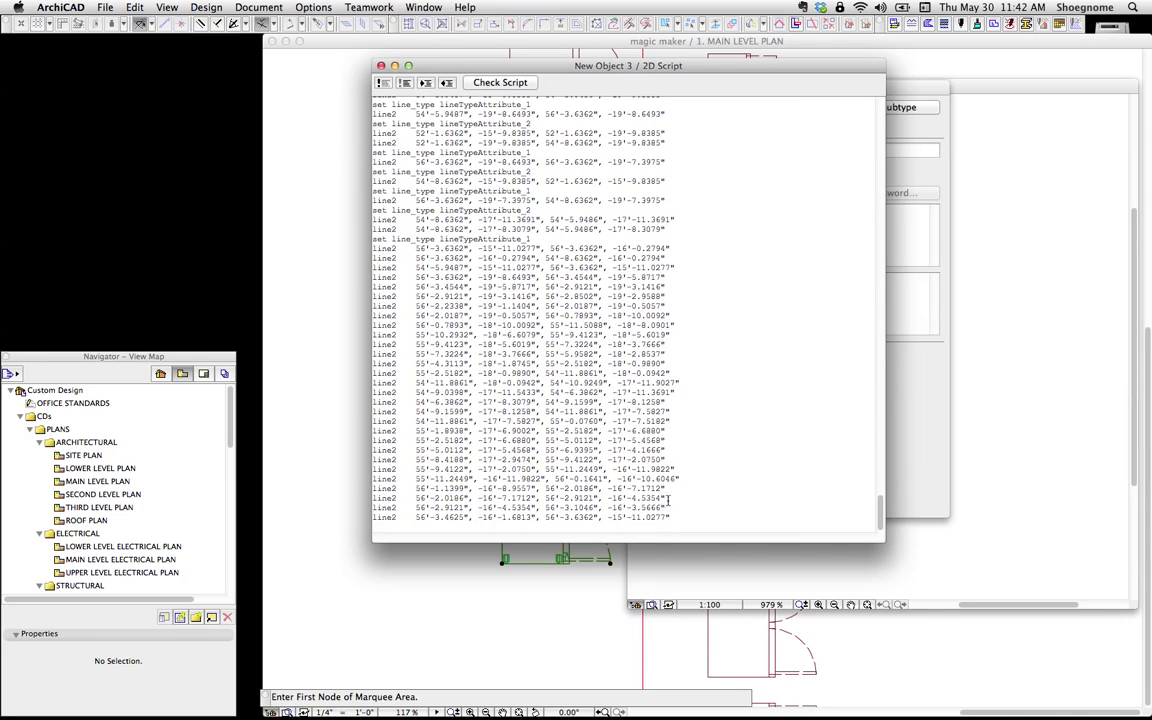
left_click_drag(881, 506, 881, 485)
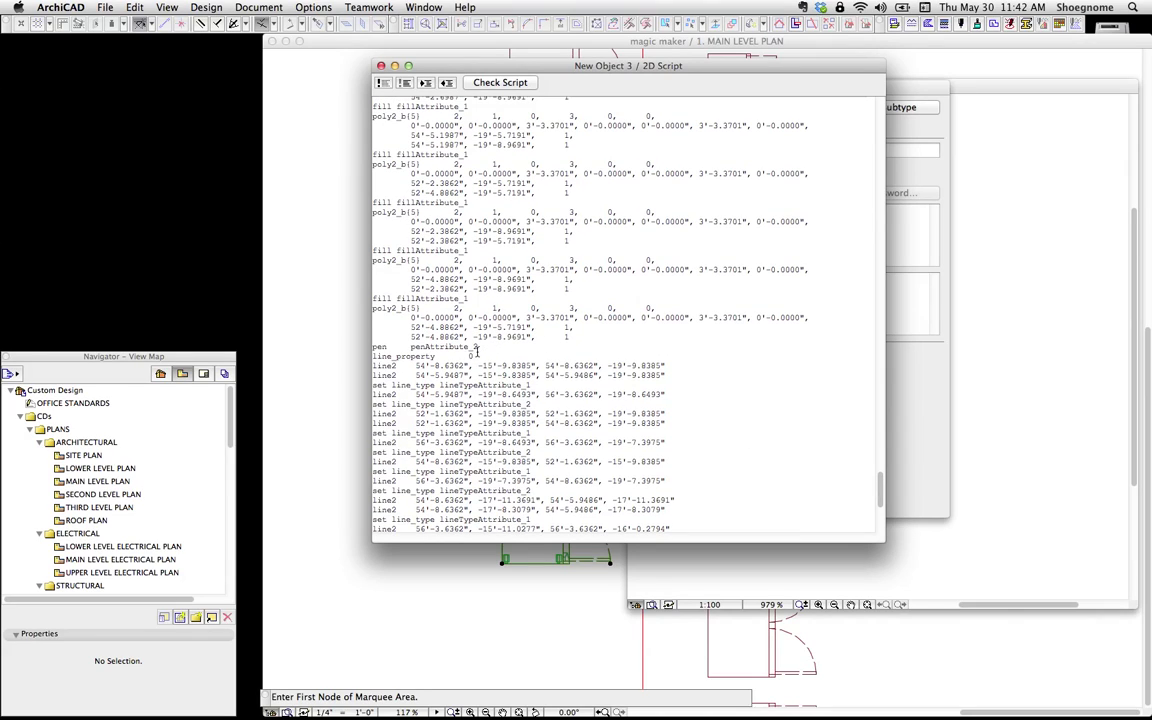
Step: Delete everything above the penAttribute_2 line in the 2D script, check the script, and save and close New Object 3
left_click_drag(576, 339, 560, 92)
key("BackSpace")
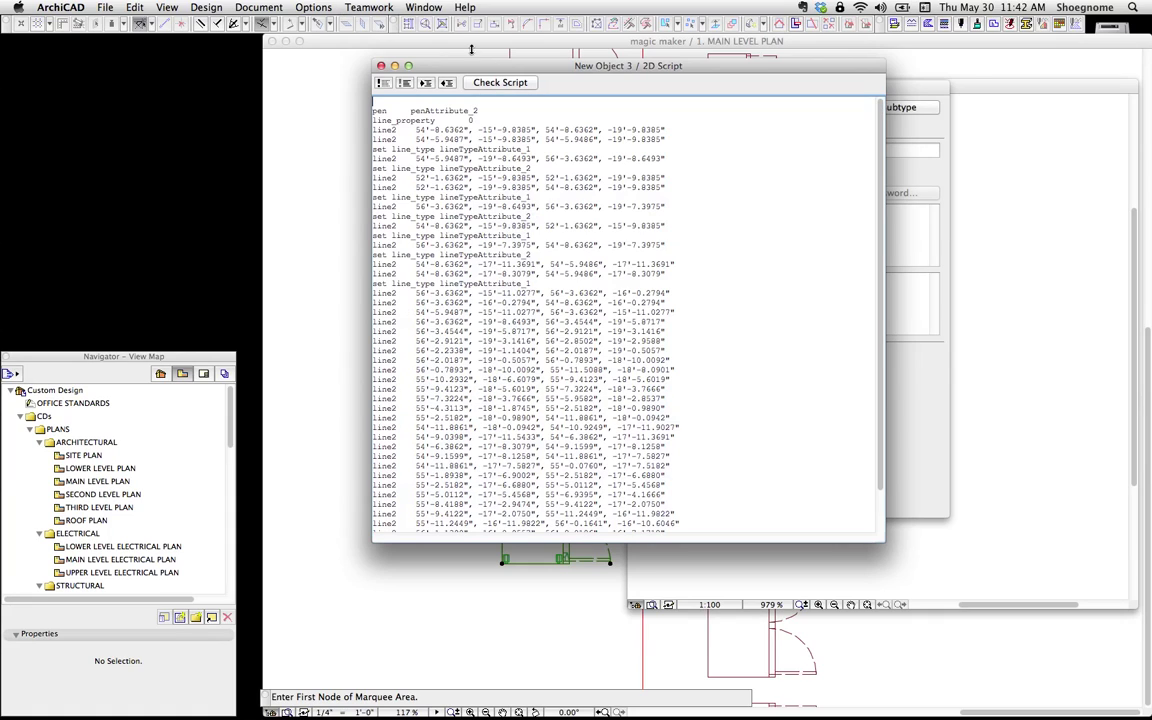
left_click(503, 84)
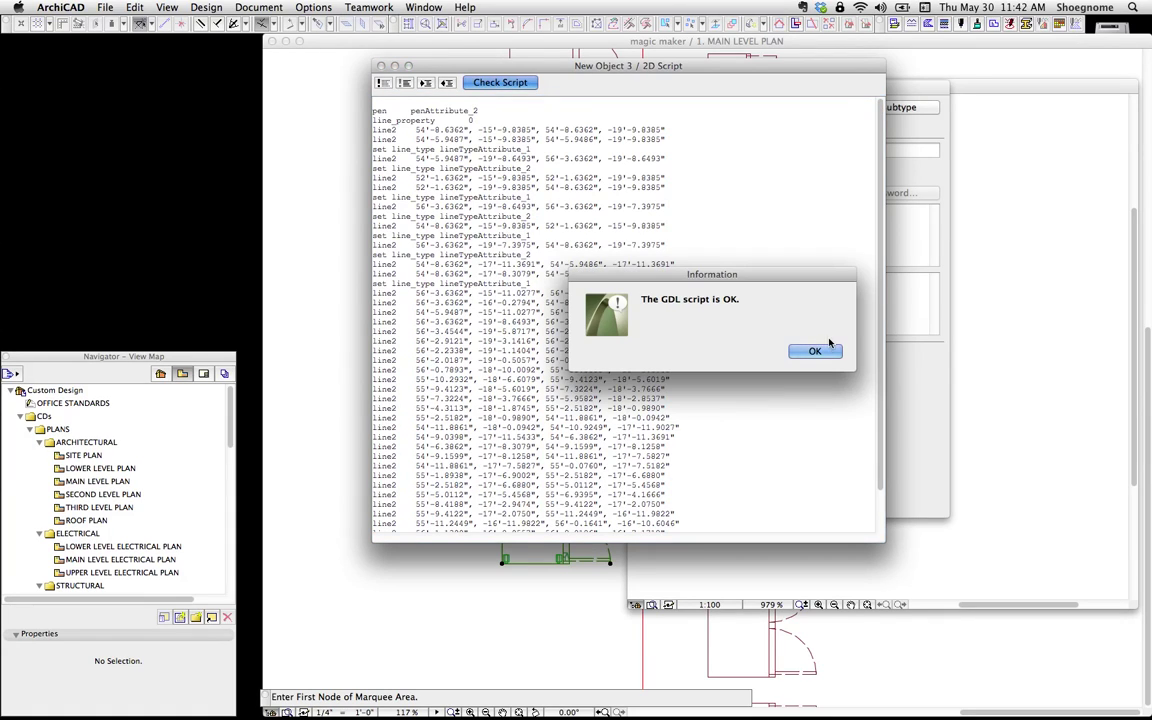
left_click(734, 313)
left_click(380, 65)
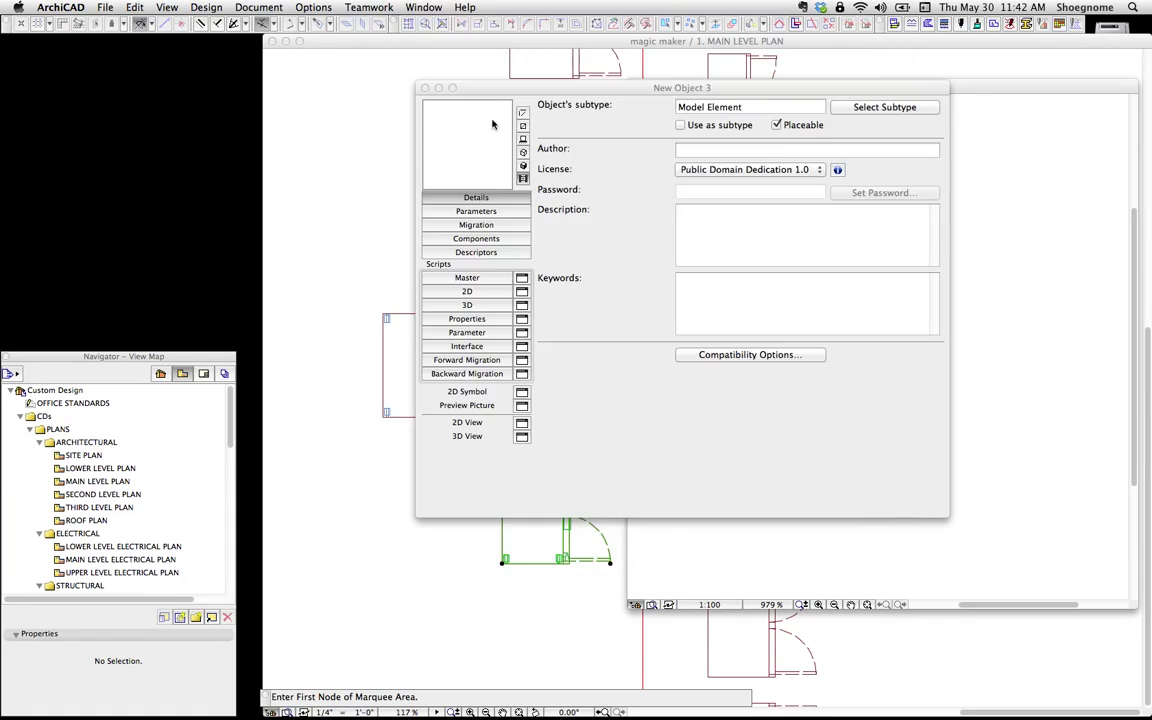
left_click(424, 88)
left_click(835, 351)
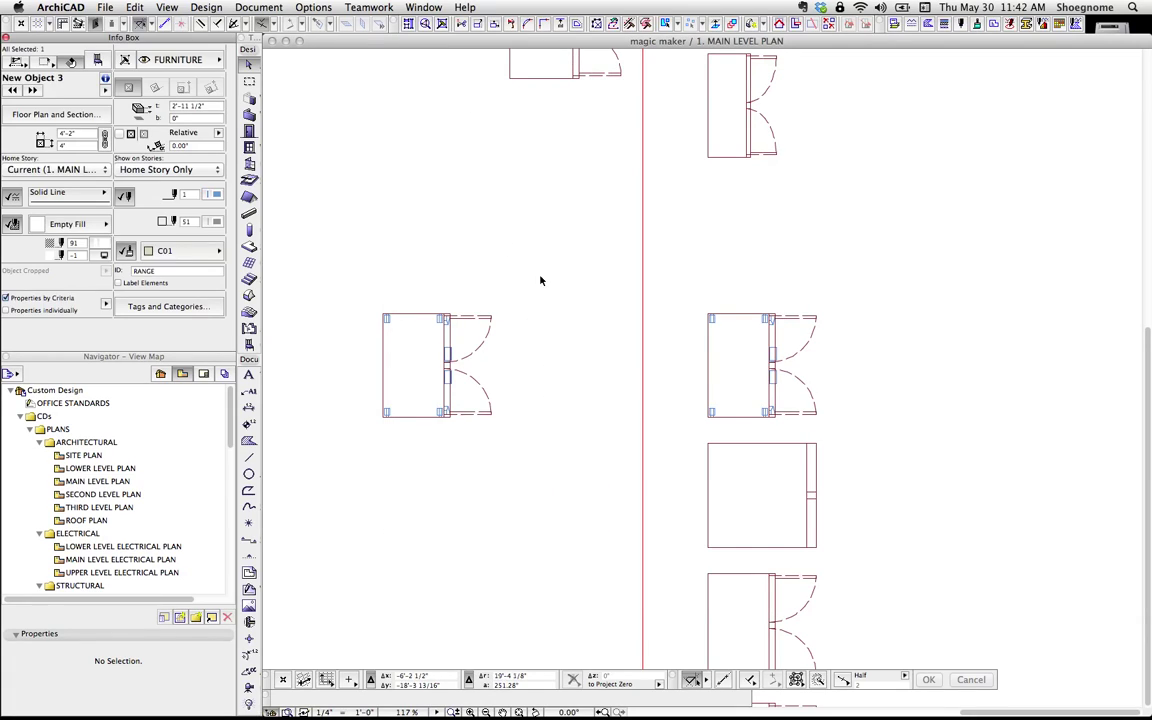
Step: Reopen New Object 3, delete its entire 2D script and close the script window
scroll(549, 405, "down", 1)
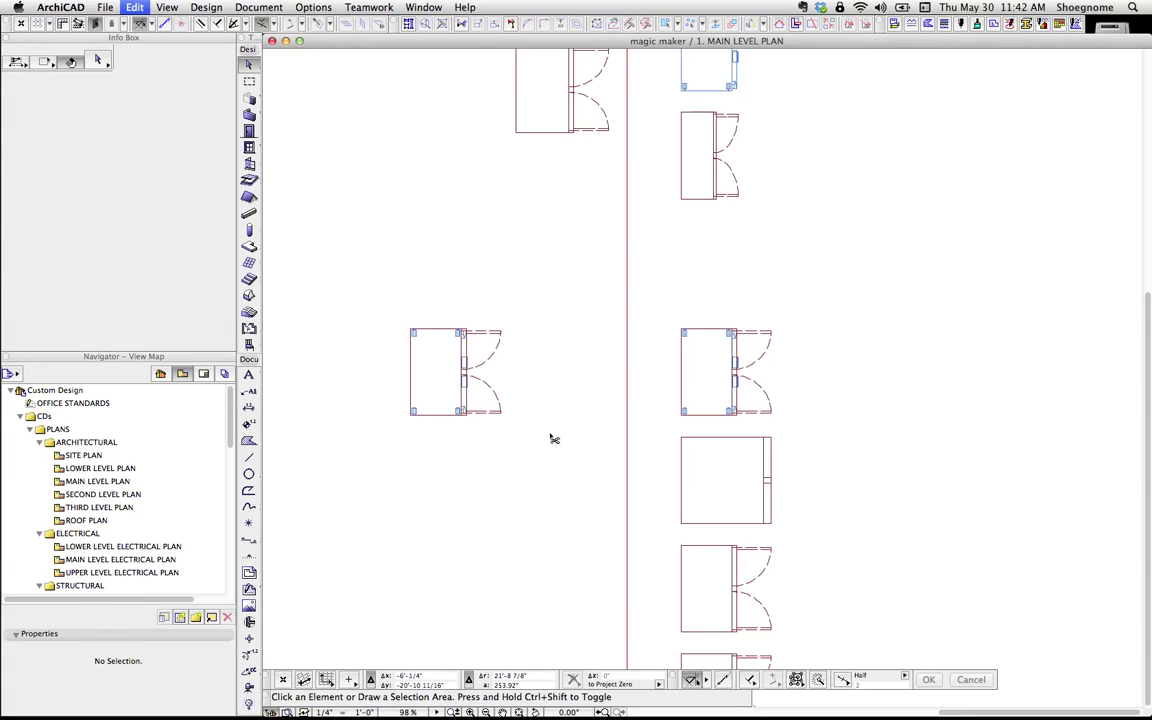
scroll(560, 403, "down", 1)
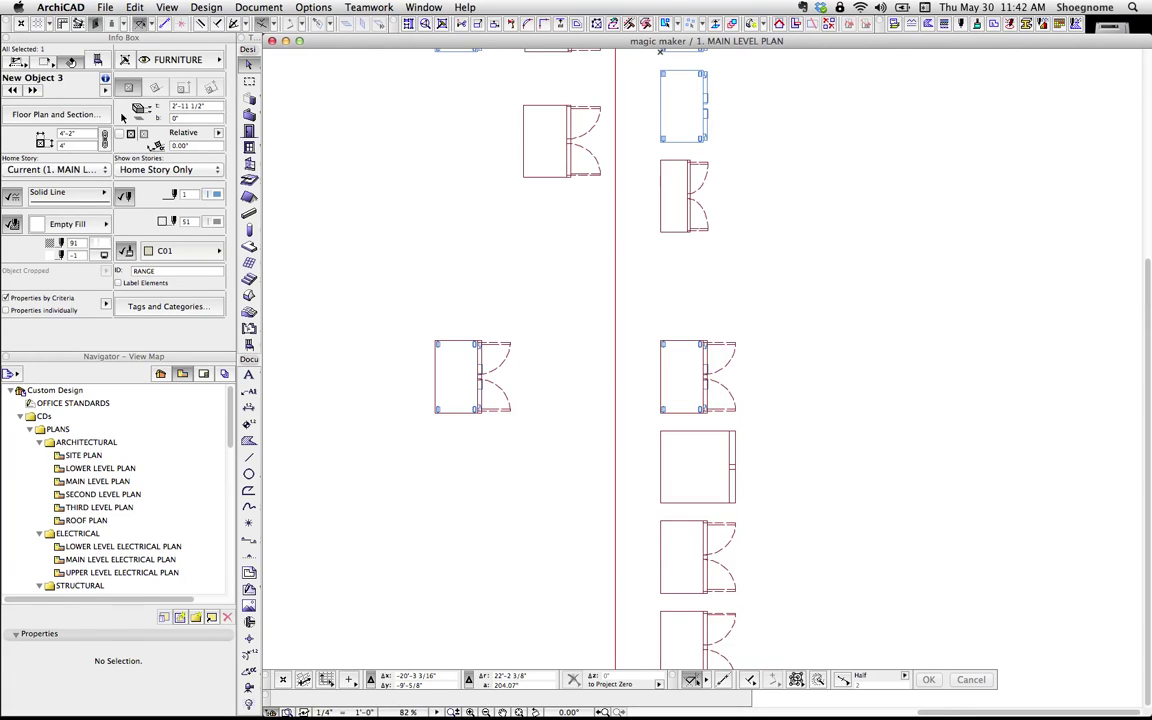
key("super+shift+o")
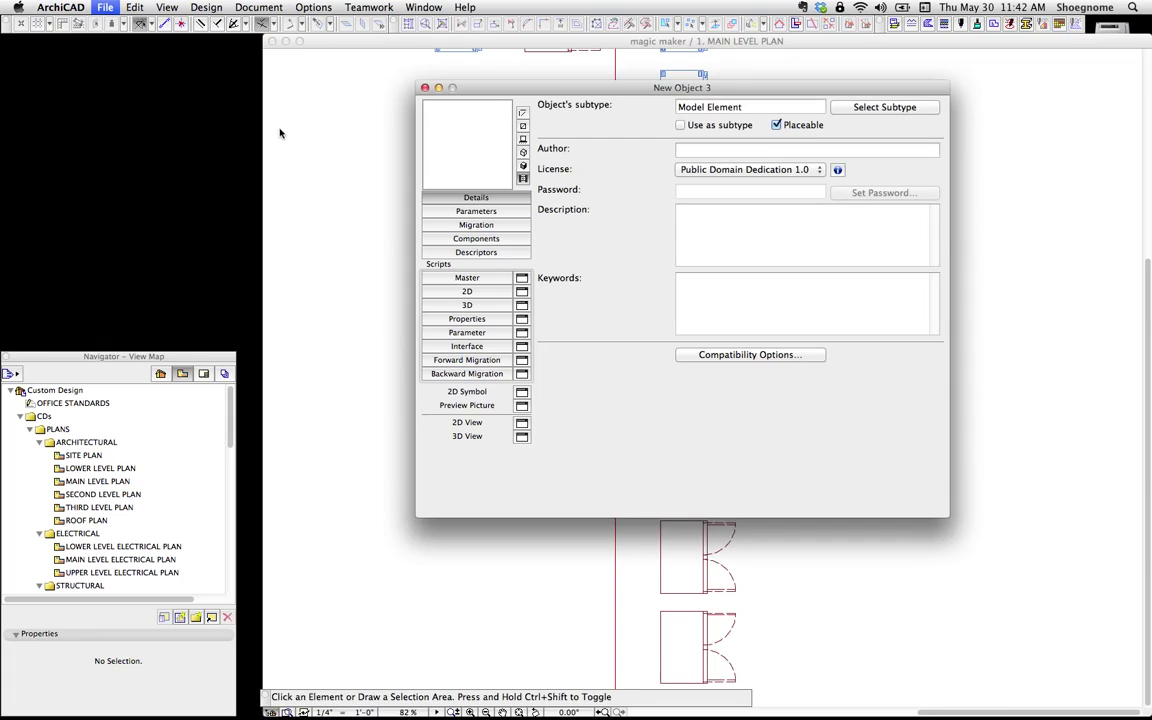
left_click(522, 292)
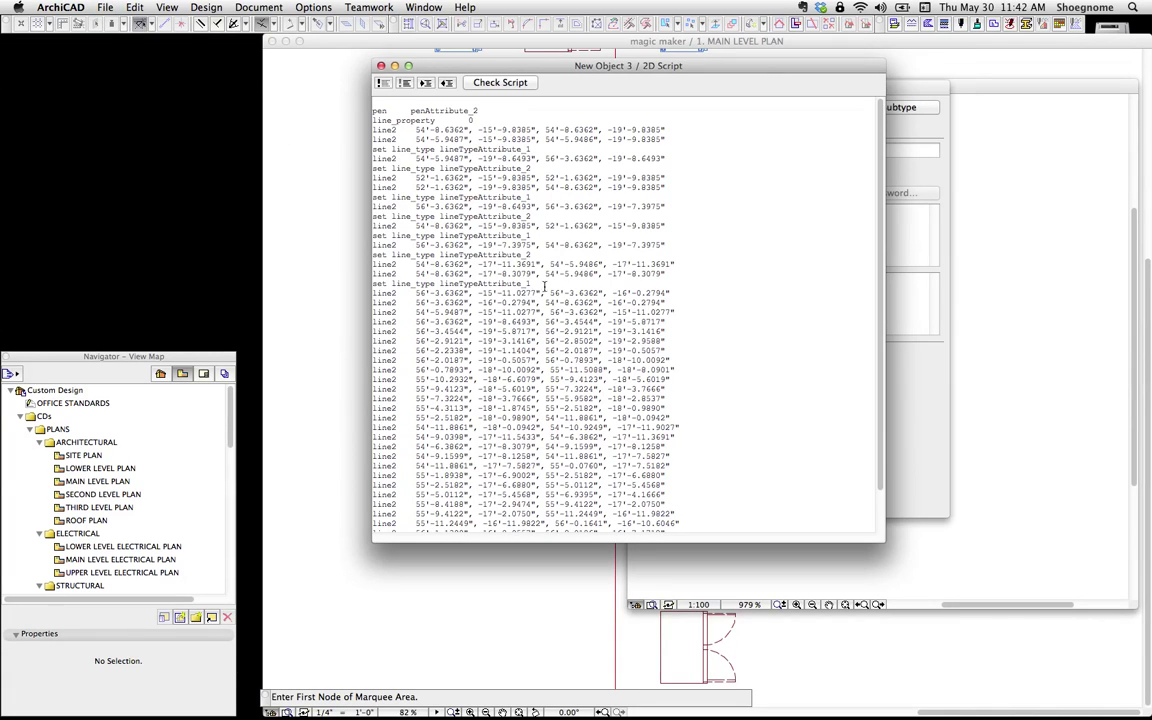
scroll(748, 167, "down", 5)
key("super+a")
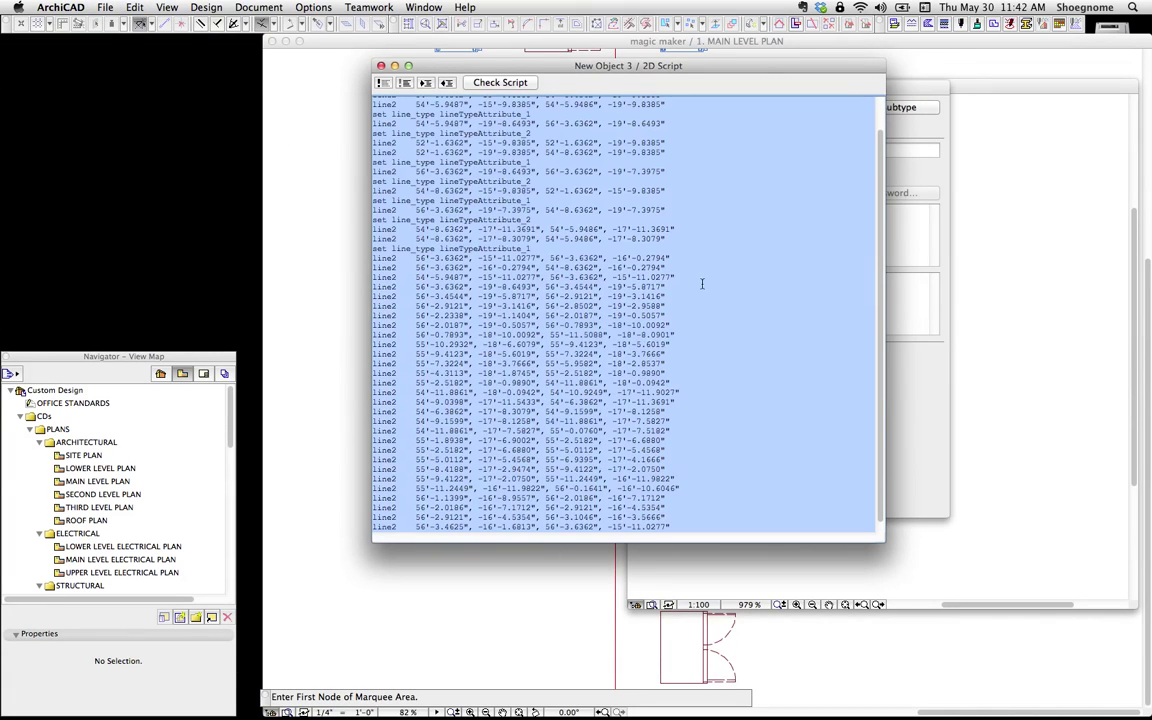
key("BackSpace")
left_click(381, 66)
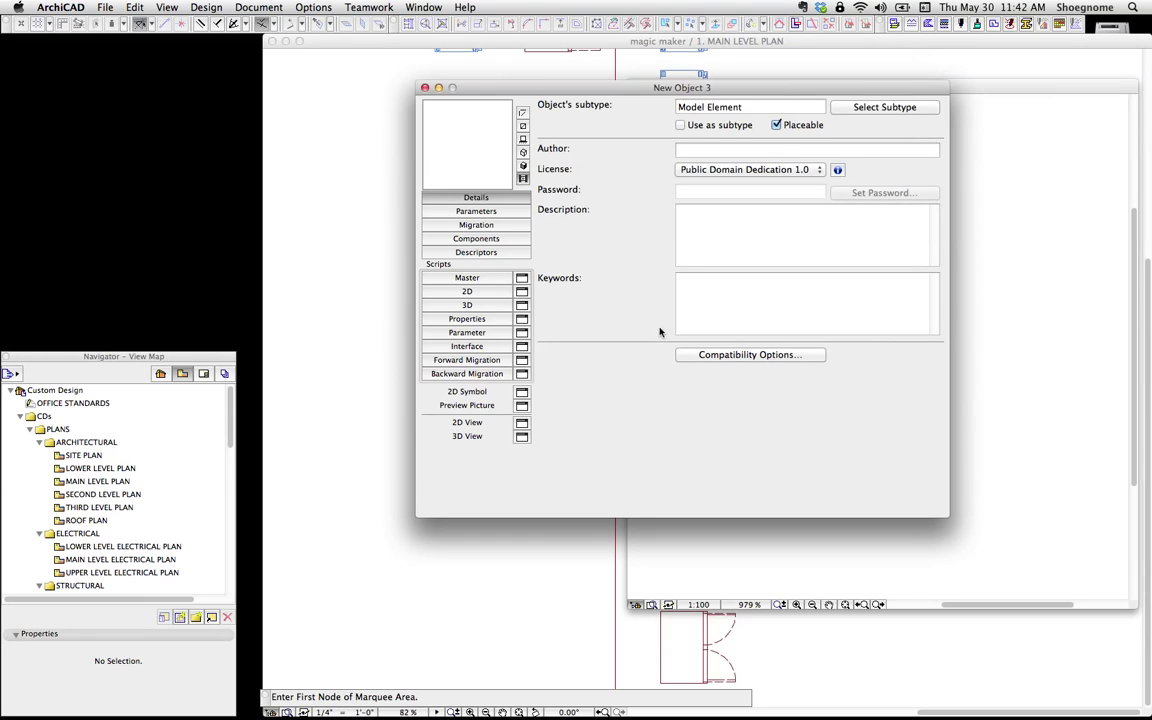
Step: Open the 2D script and 2D symbol of New Object 3 and paste the copied cabinet linework into the symbol
left_click(493, 296)
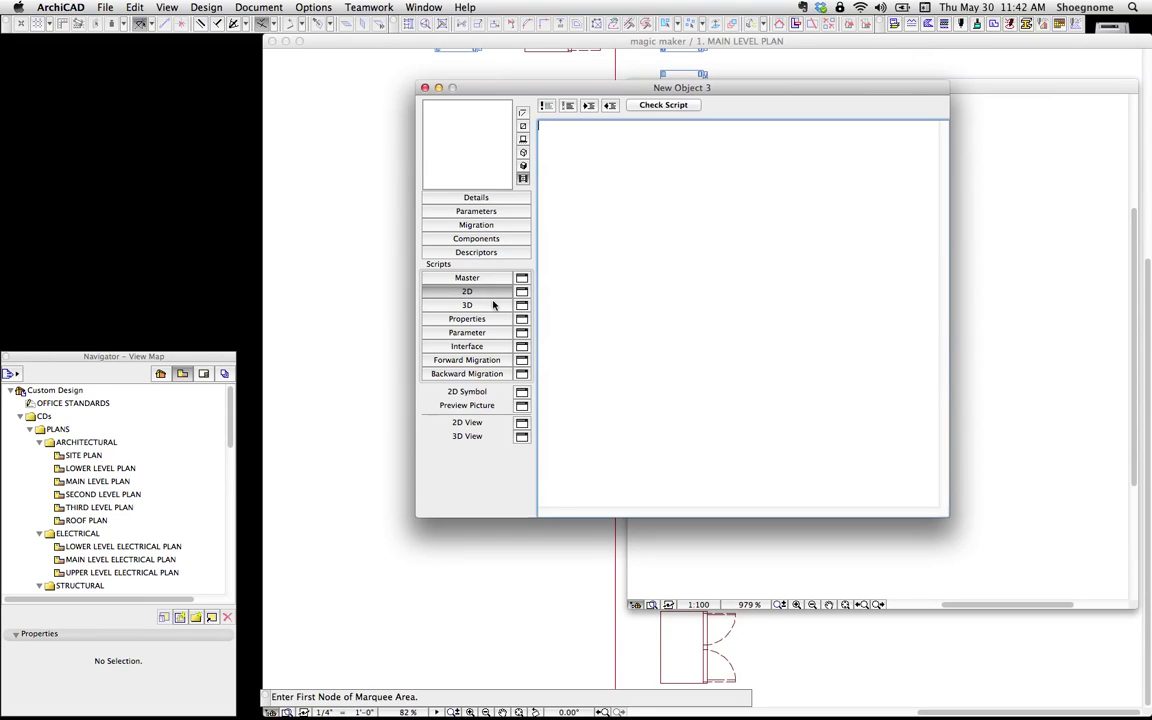
left_click(521, 392)
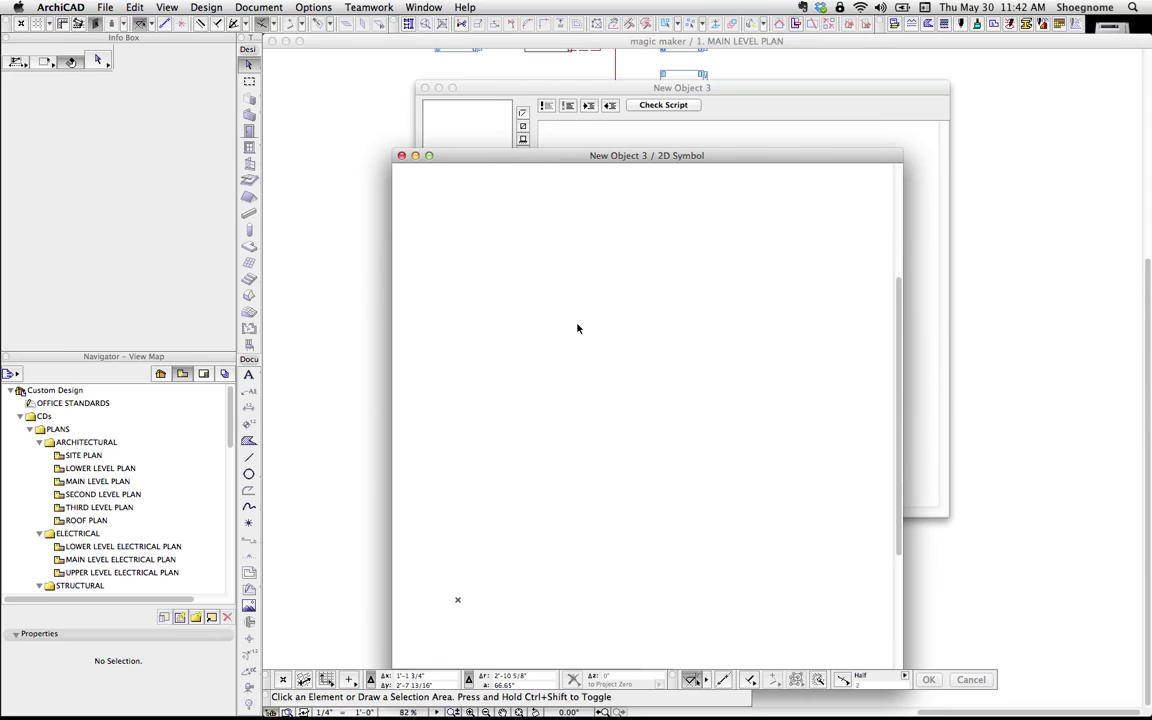
key("super+v")
left_click(588, 338)
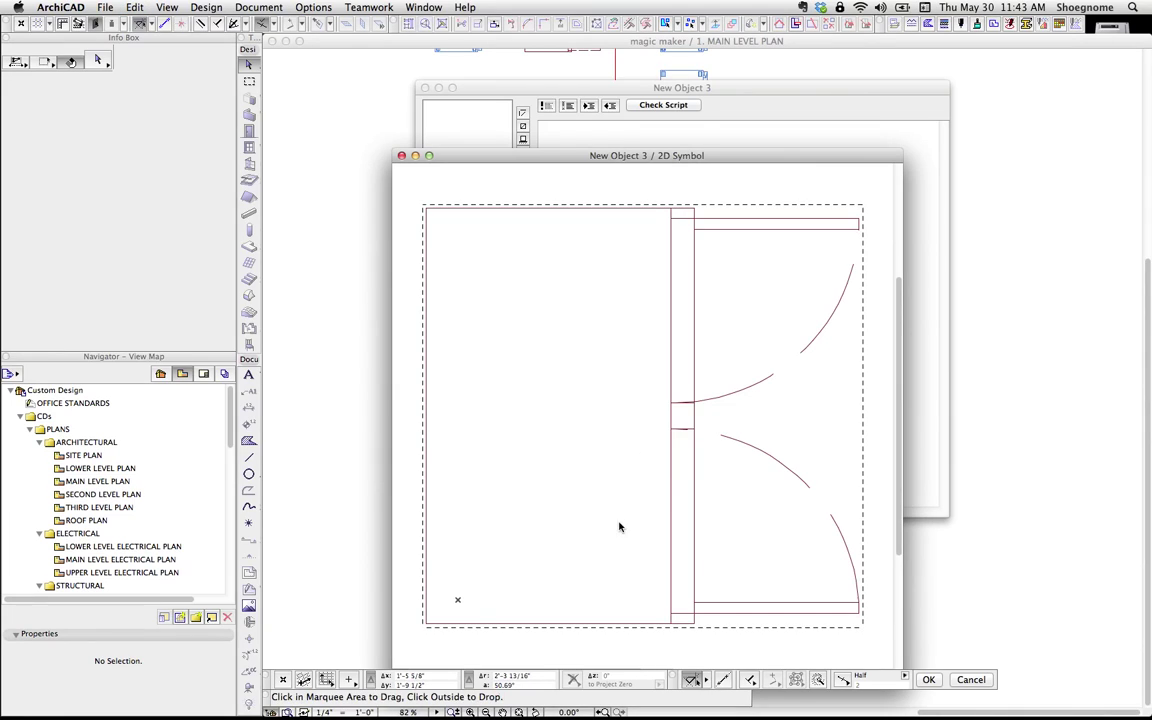
key("Escape")
Step: Move all the pasted linework in the 2D symbol so the cabinet's lower-left corner sits on the origin
key("super+a")
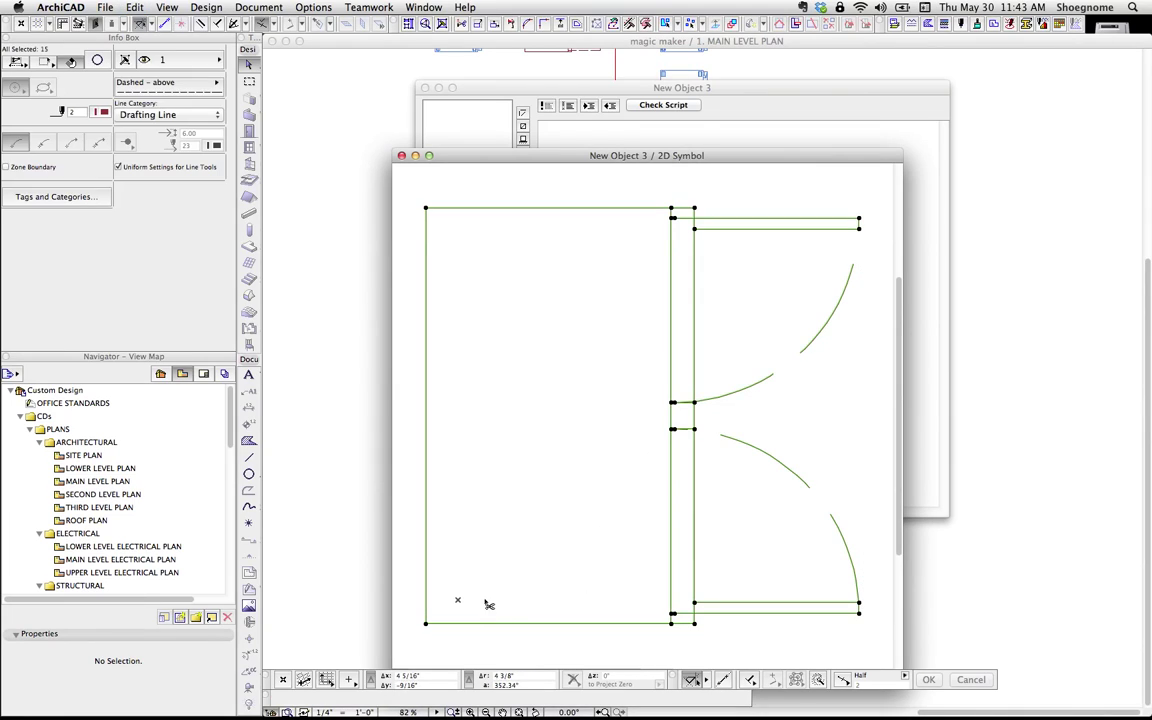
key("super+d")
left_click(427, 625)
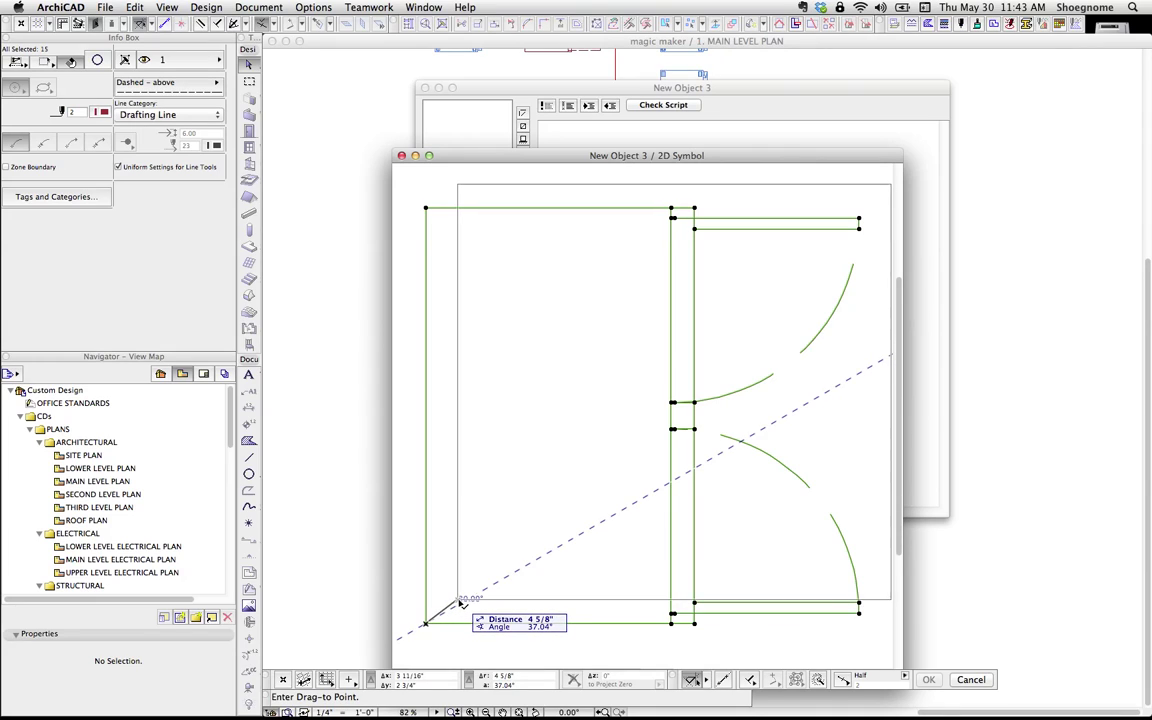
left_click(458, 601)
left_click(458, 601)
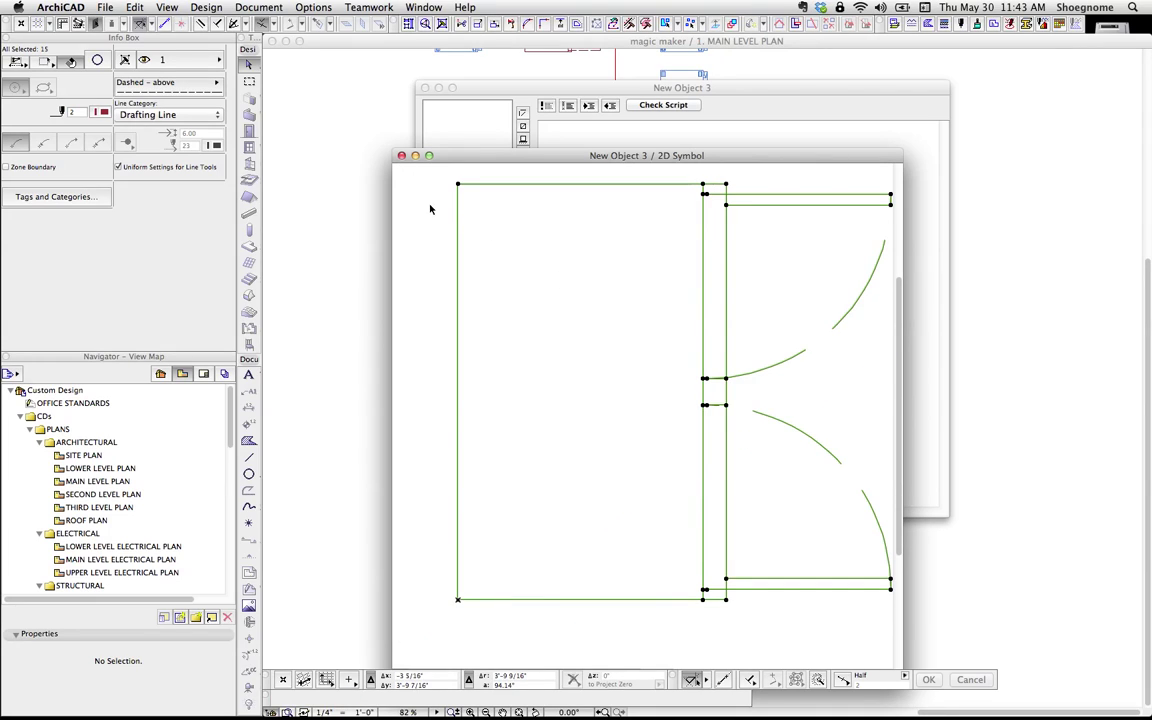
Step: Deselect the linework, close the 2D symbol, and save and close New Object 3
key("Escape")
left_click(401, 156)
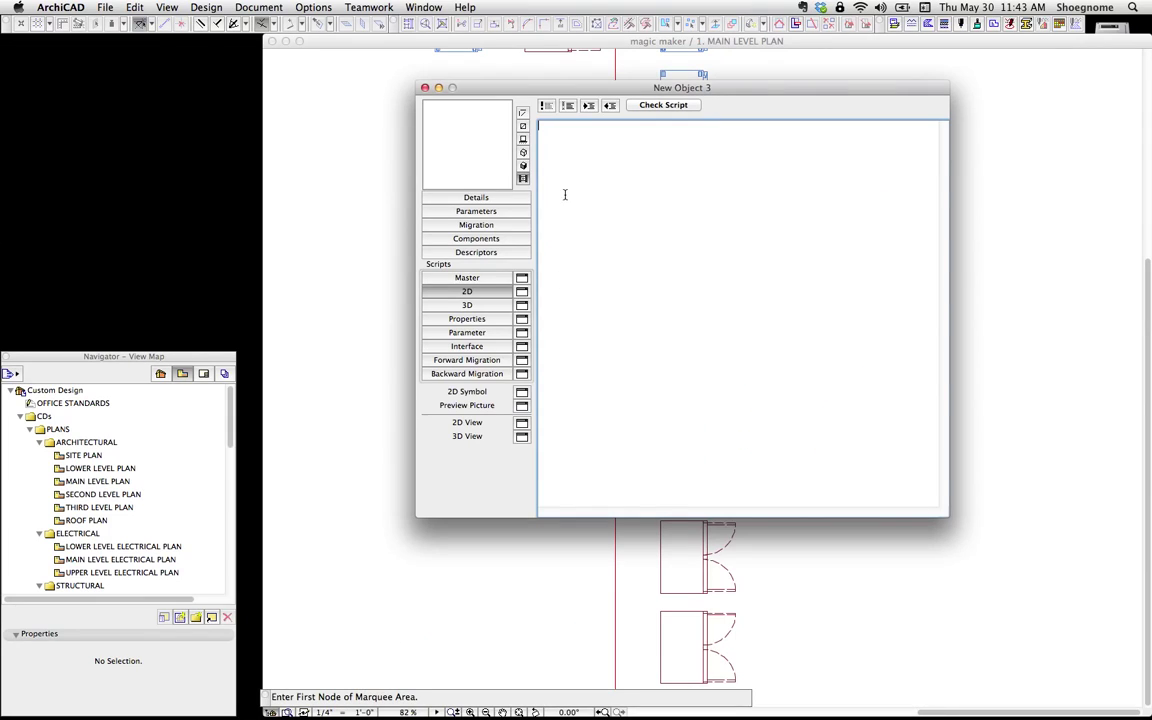
left_click(425, 89)
left_click(765, 350)
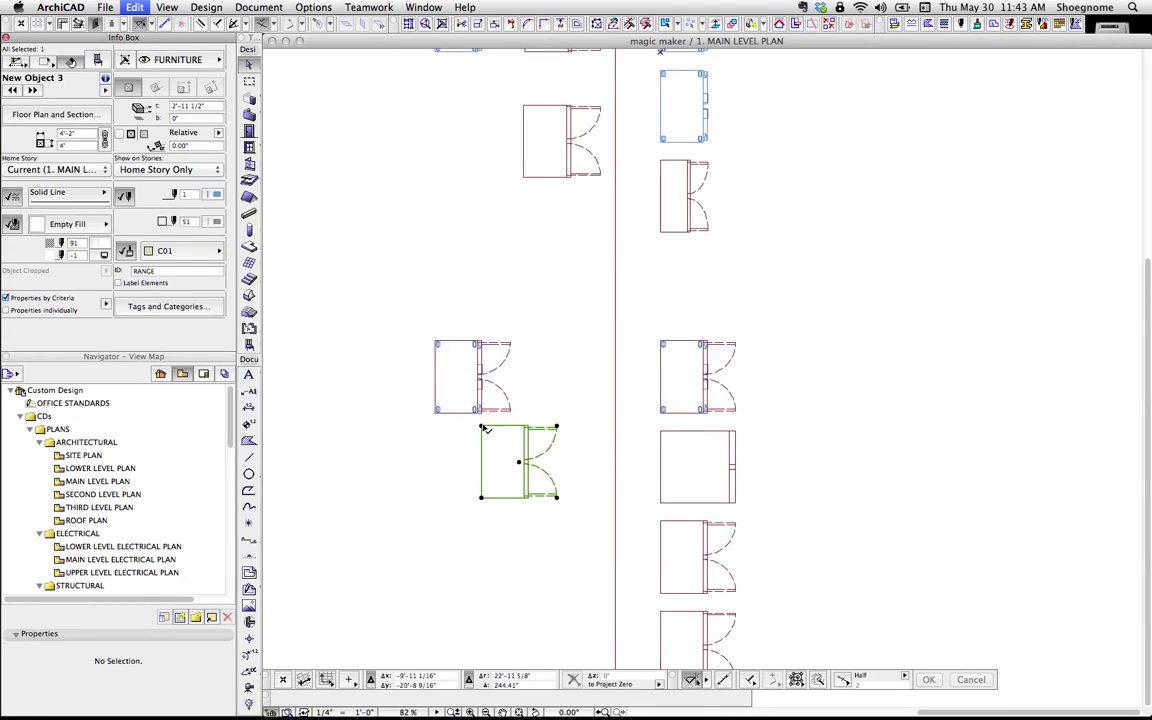
Step: Move New Object 3 on the main level plan slightly down and to the right, and deselect it
left_click(483, 427)
left_click(512, 465)
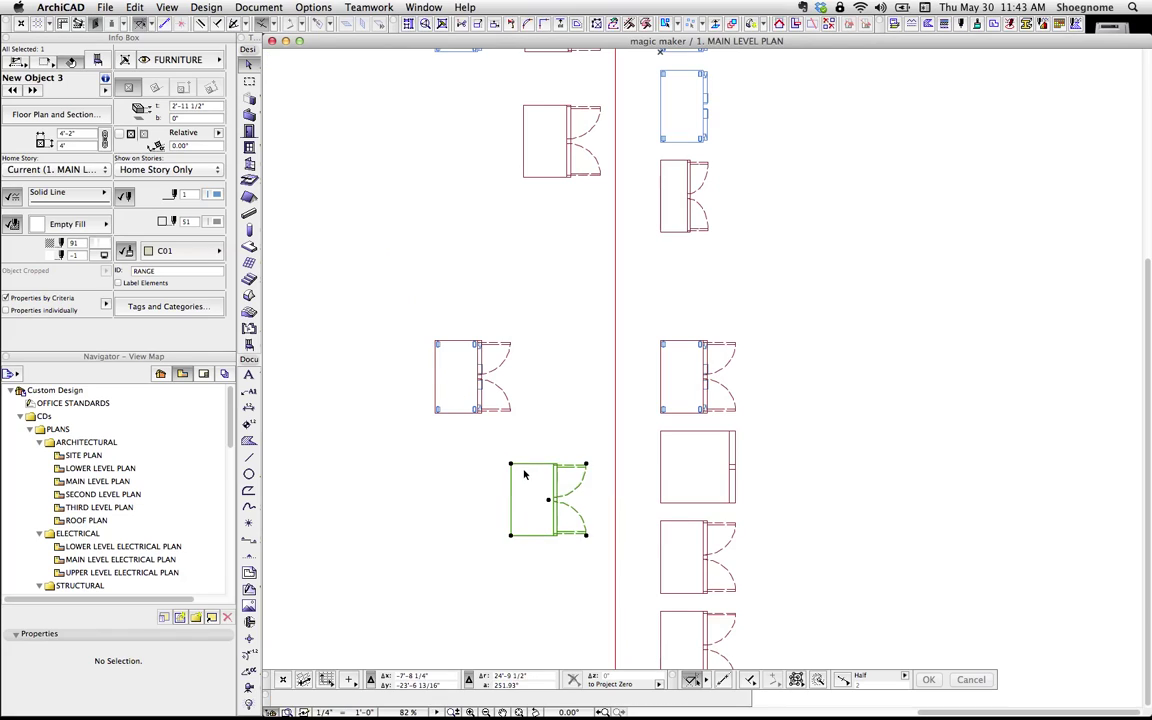
key("Escape")
Step: Select New Object 3 on the plan and examine its dashed door swings and bounding corner points
scroll(550, 506, "up", 6)
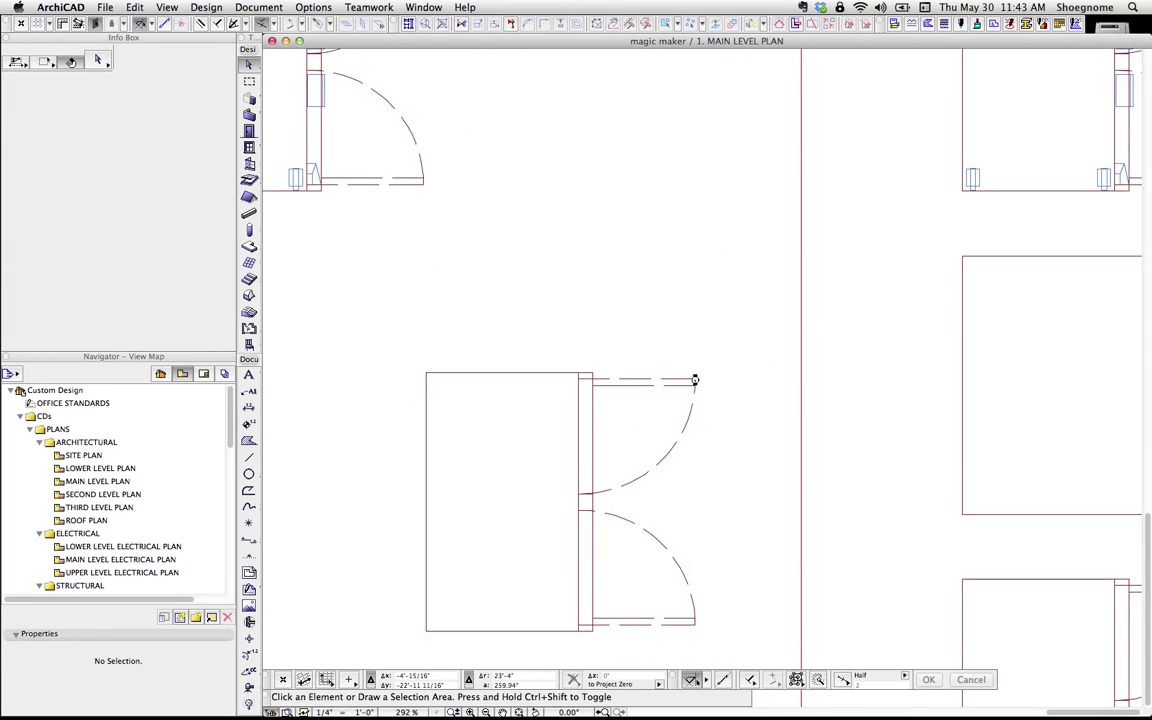
left_click(399, 355)
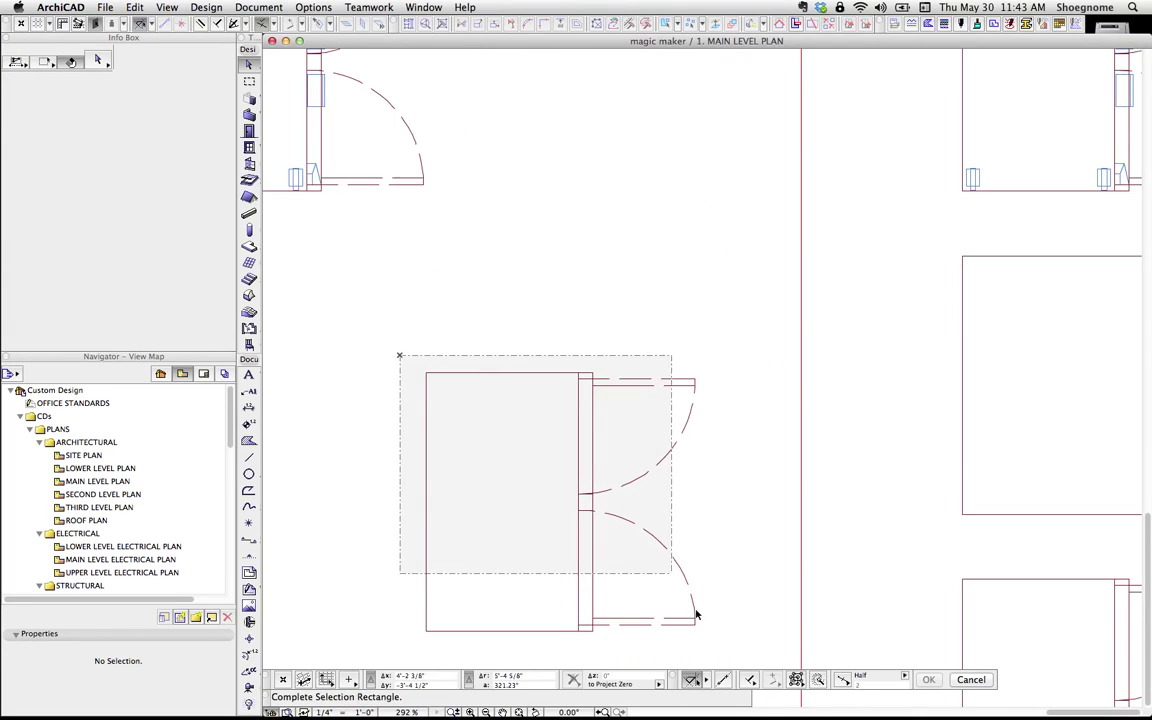
left_click(720, 641)
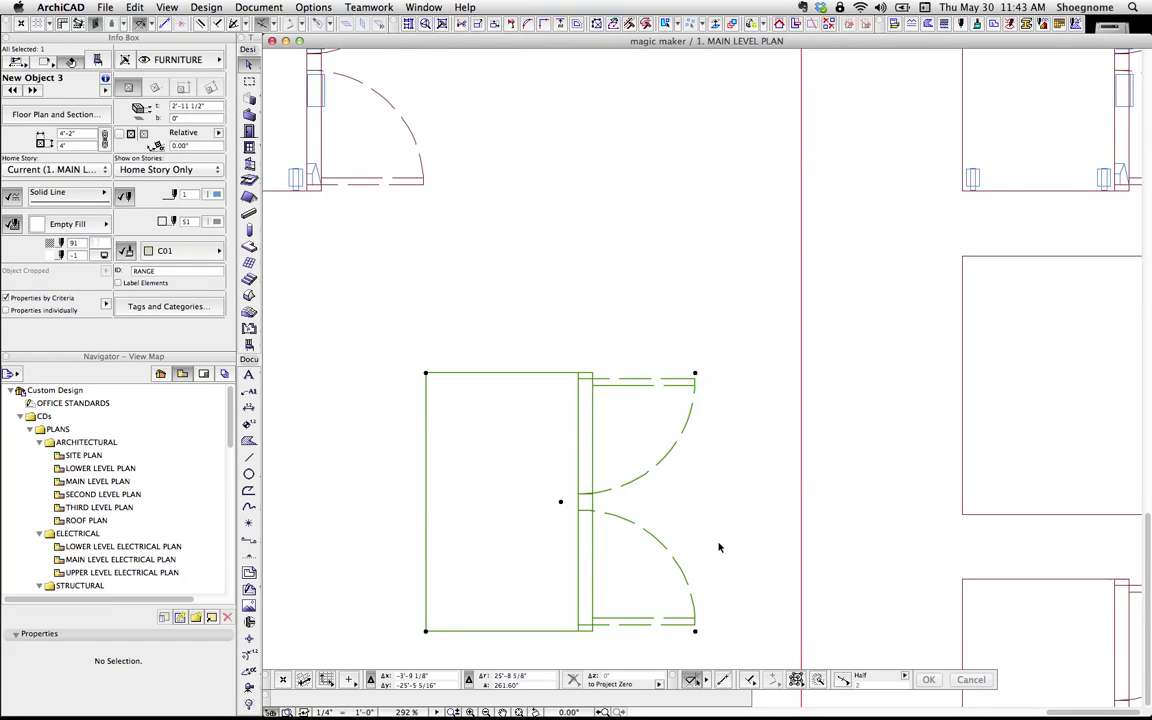
scroll(719, 547, "down", 1)
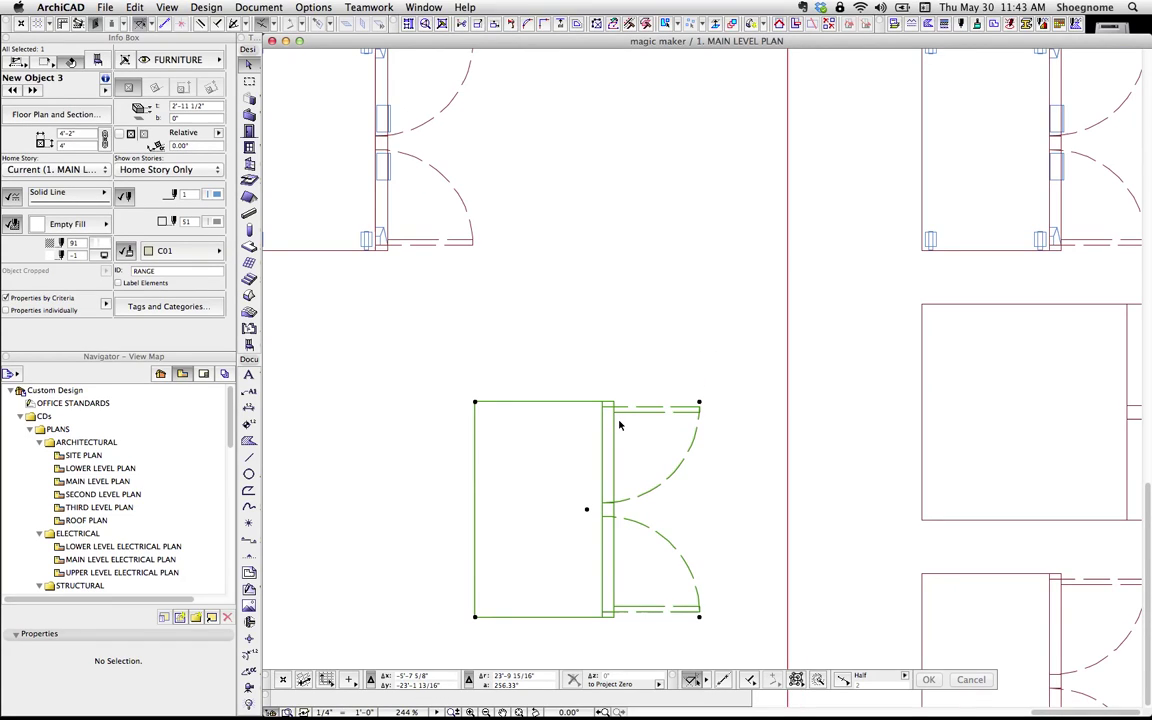
scroll(615, 370, "down", 1)
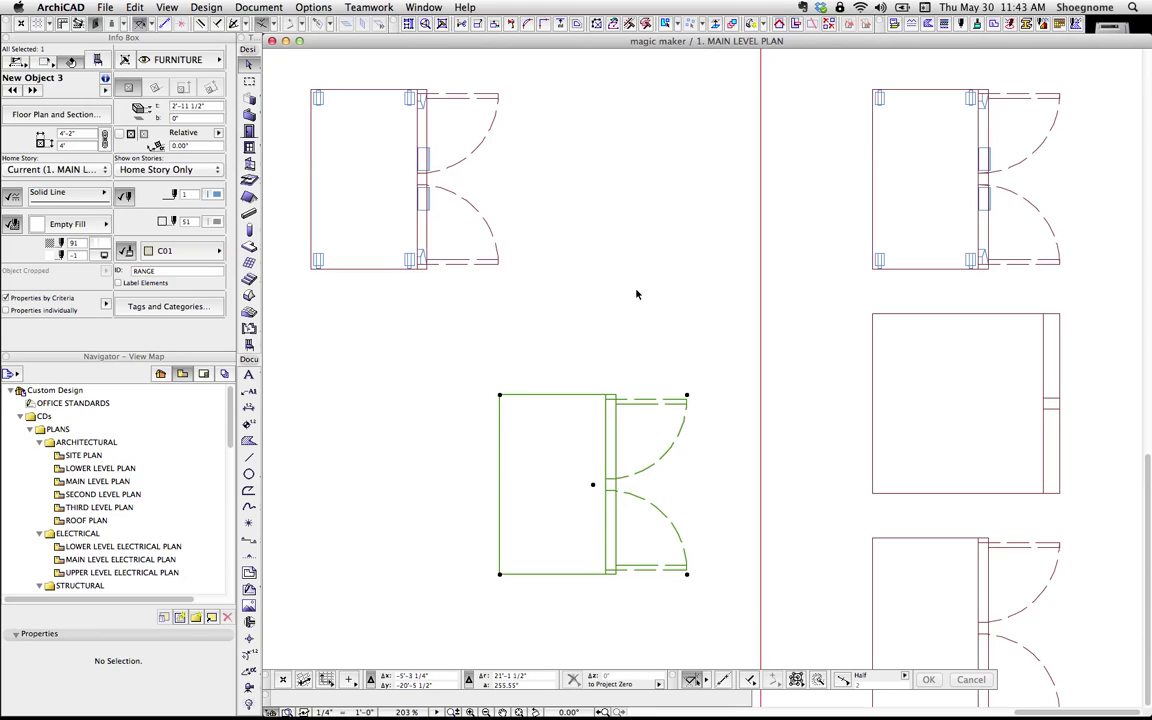
Step: Show only New Object 3 in 3D, inspect its cabinet geometry, and return to the main level plan
key("F5")
scroll(622, 400, "down", 1)
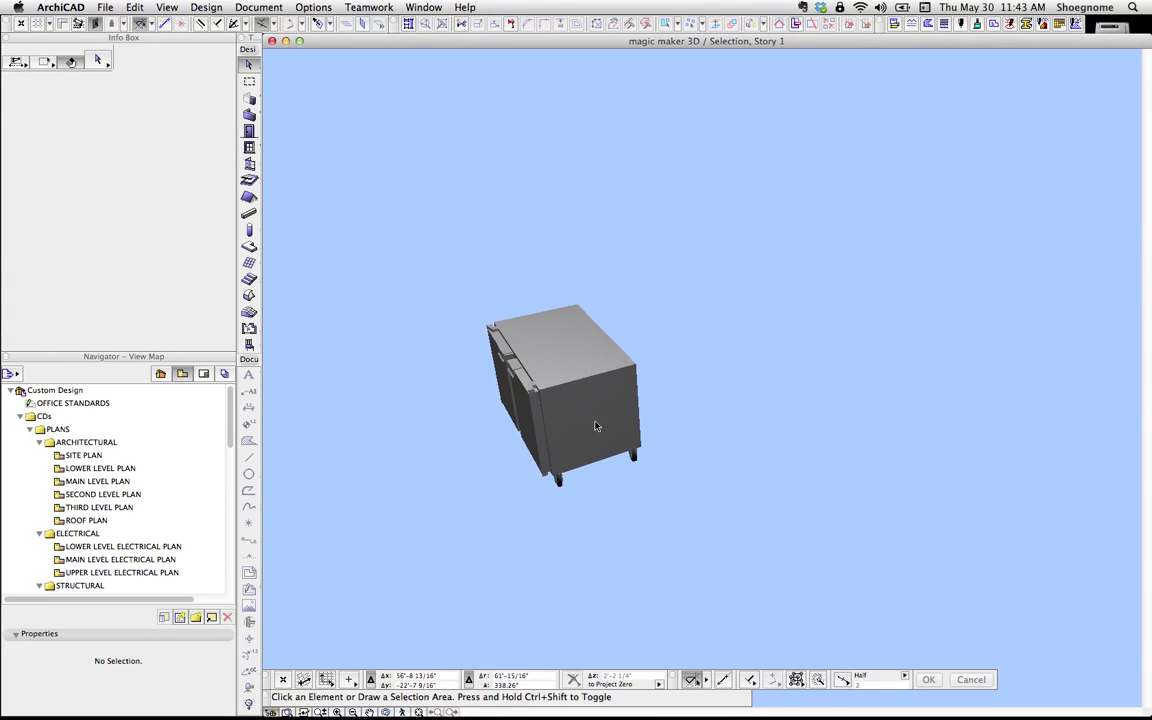
left_click(491, 330)
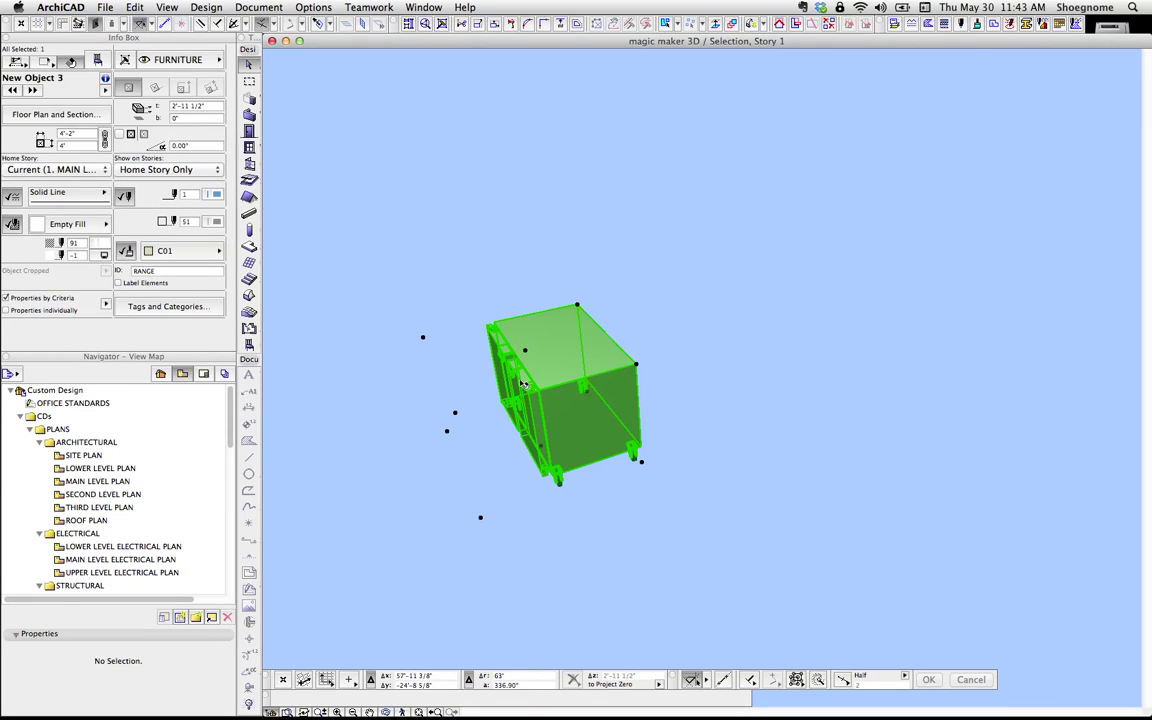
left_click(467, 278)
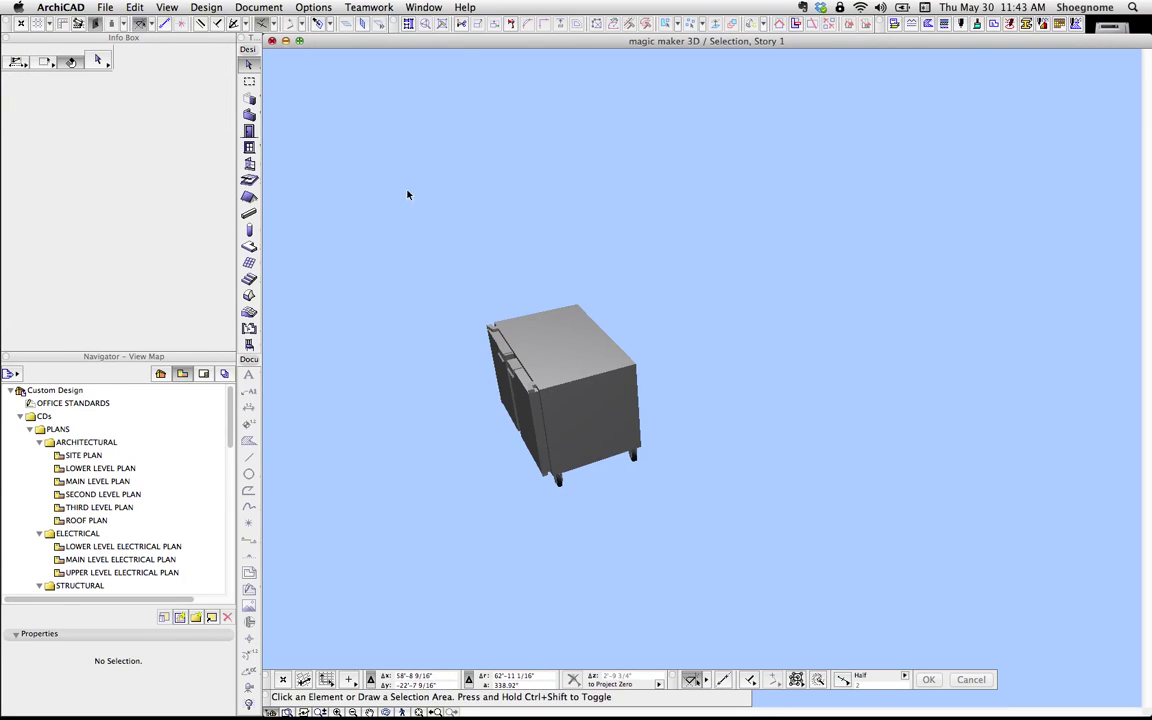
left_click(273, 42)
left_click(530, 360)
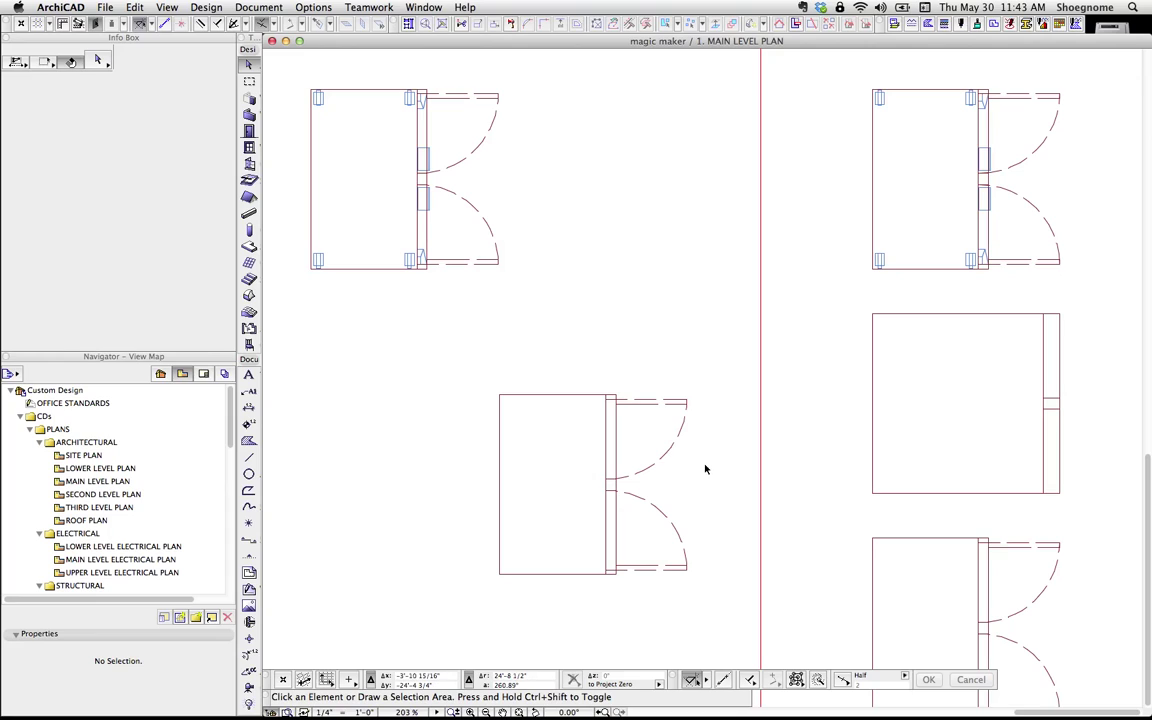
Step: Compare New Object 3 with the distorted cabinet on the plan, and open the 2D symbol of Basic Cabinet - 2D + 3D (GOOFY)
scroll(705, 468, "down", 5)
left_click(549, 378)
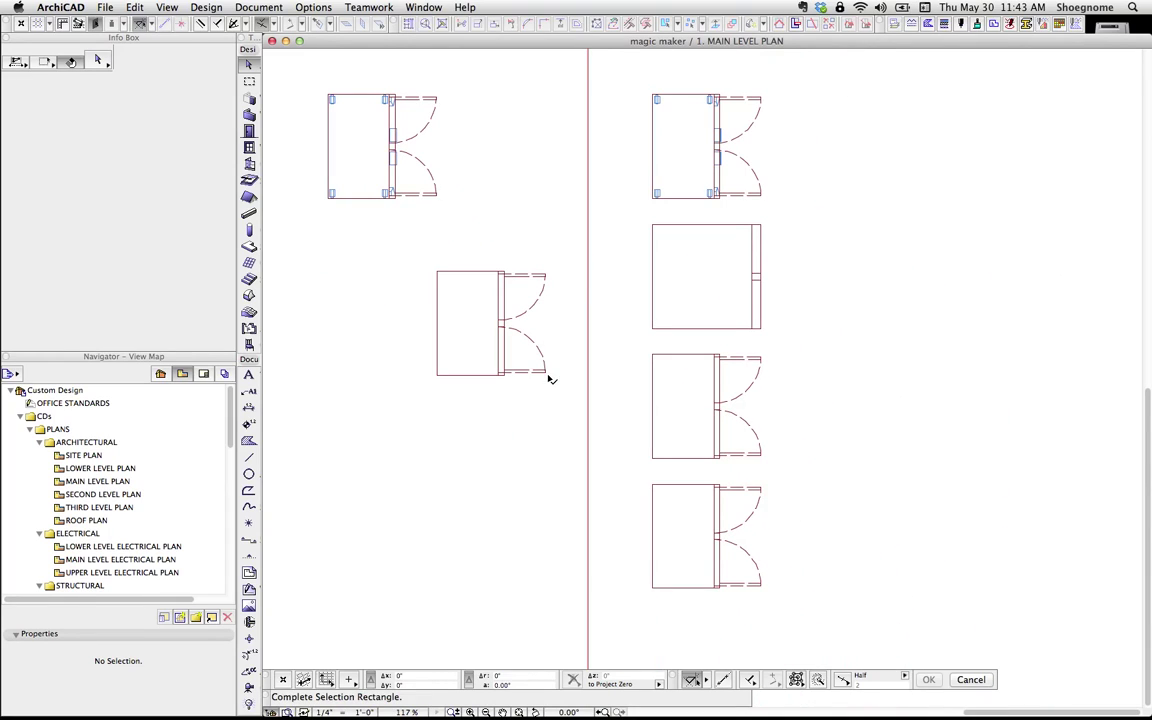
left_click(422, 270)
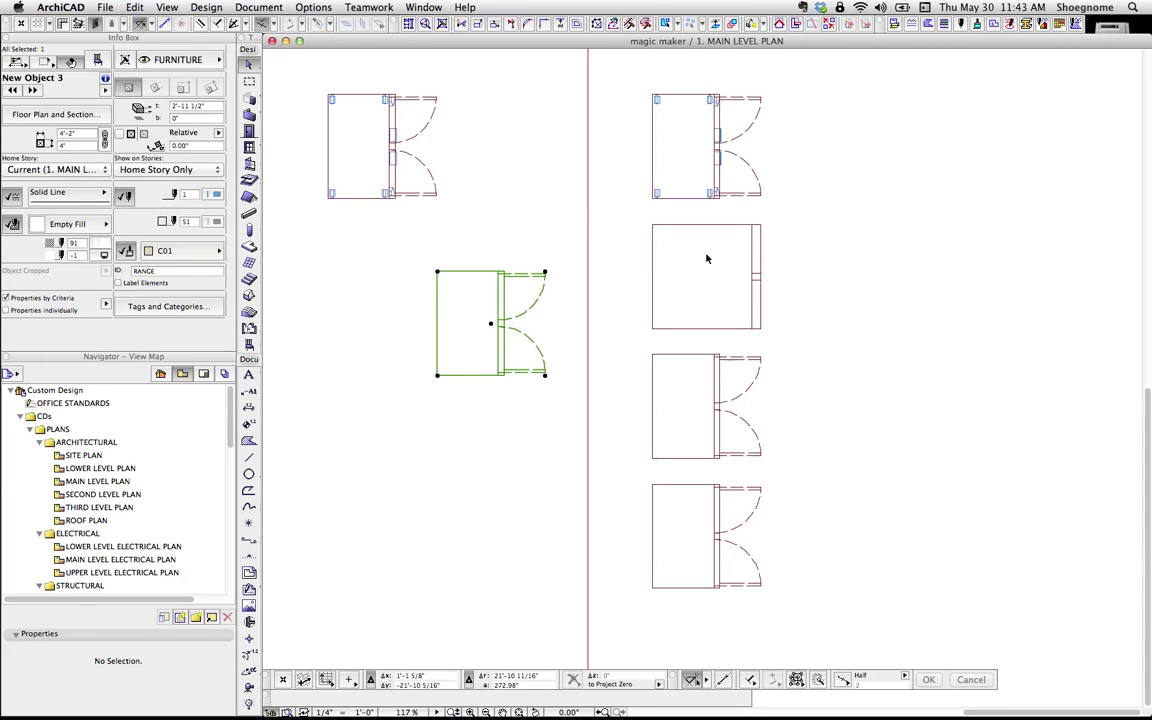
left_click(762, 229)
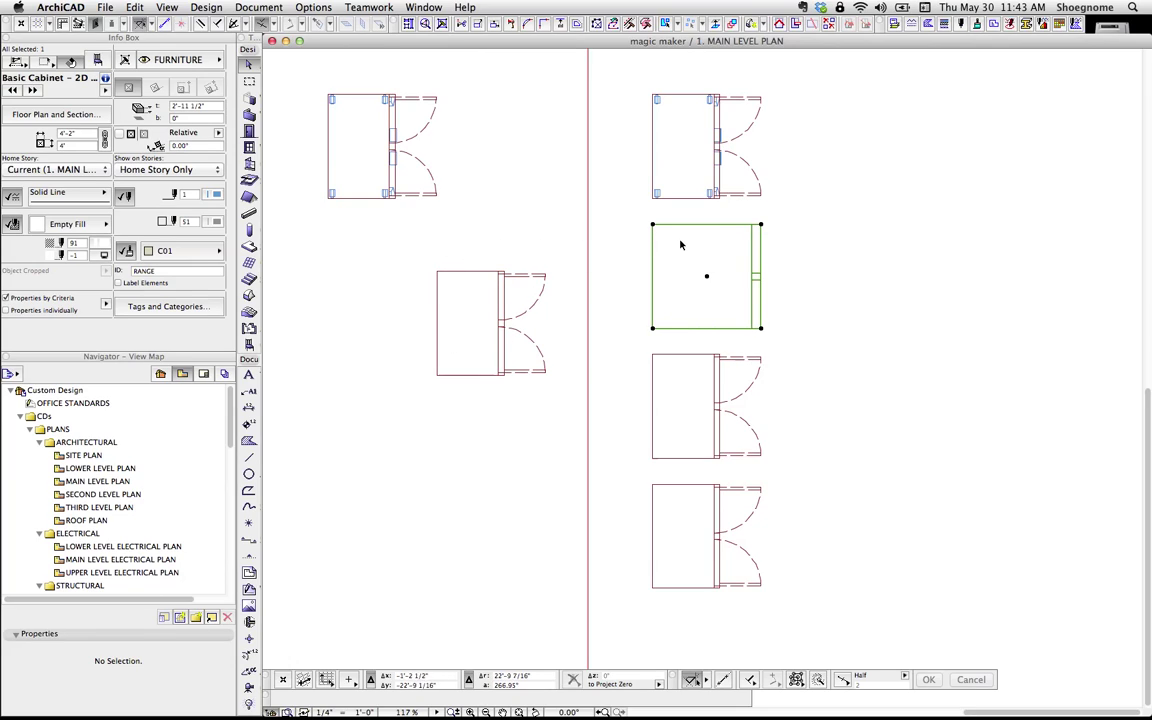
key("super+shift+o")
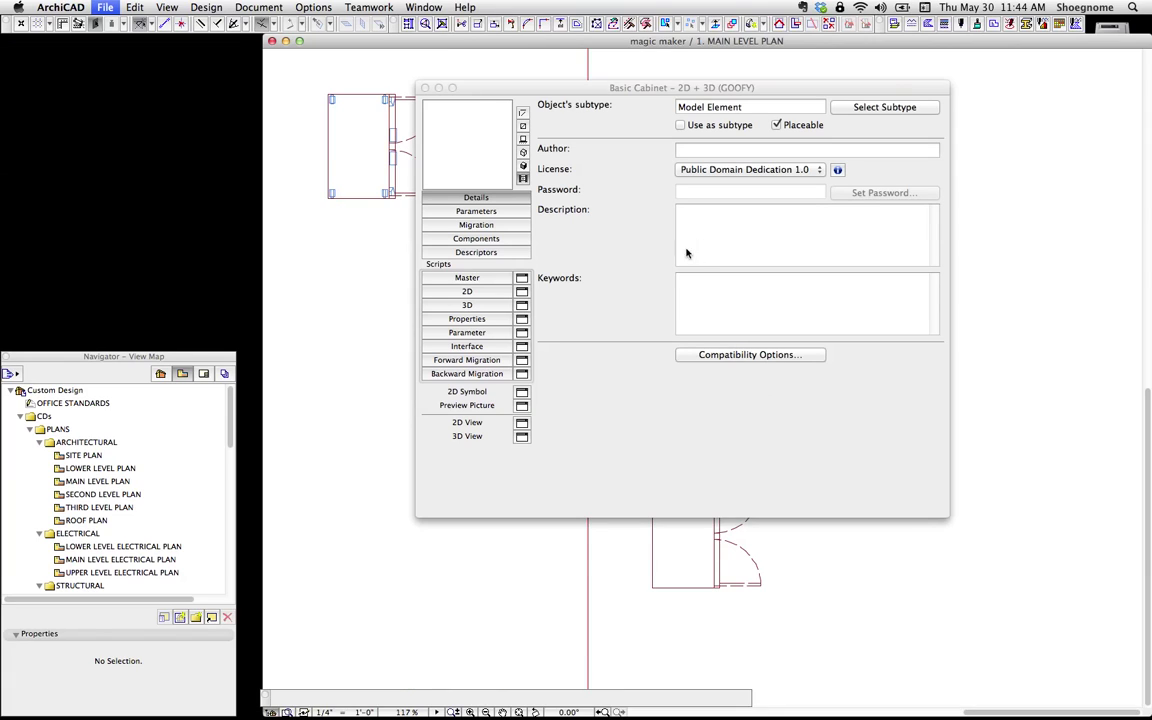
left_click(521, 391)
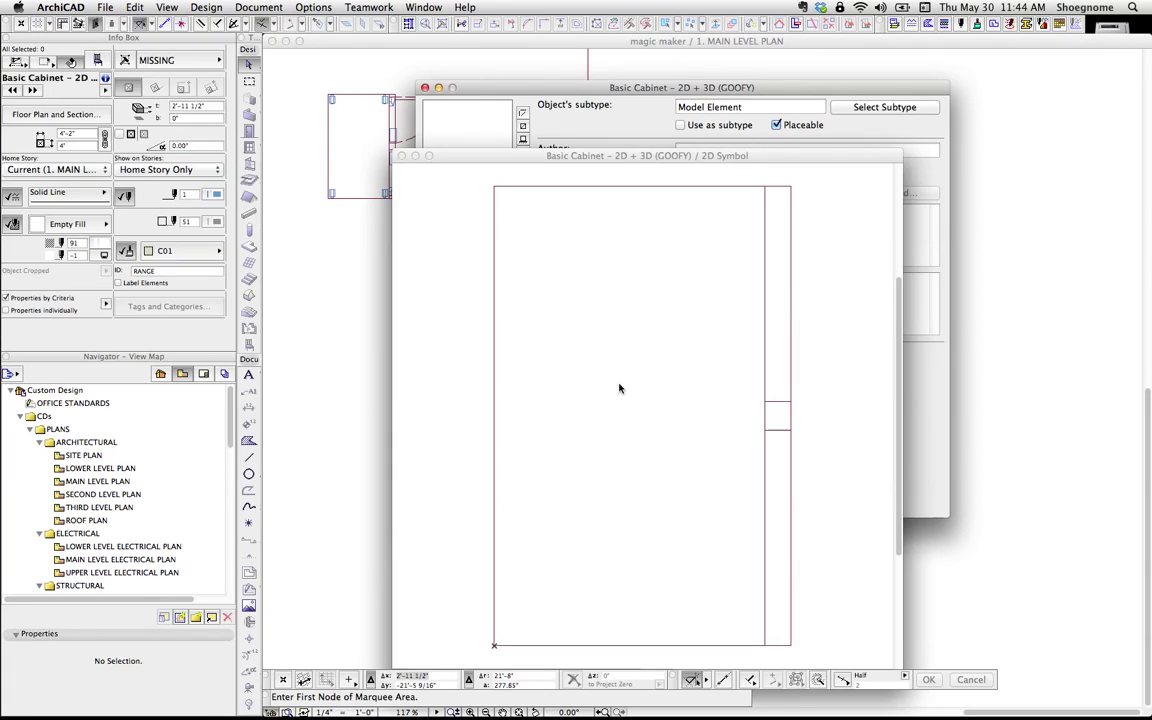
Step: Examine the extents of the GOOFY cabinet's symbol linework, and close its symbol and object windows
scroll(690, 338, "down", 2)
scroll(650, 370, "down", 2)
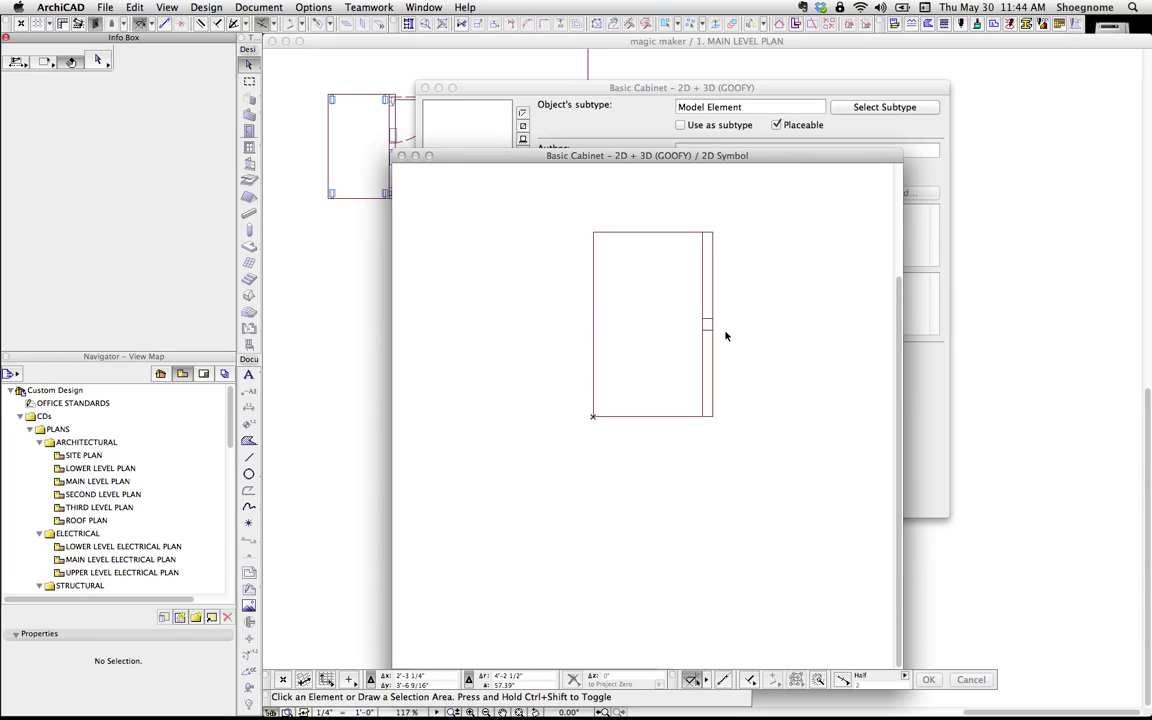
middle_click(723, 275)
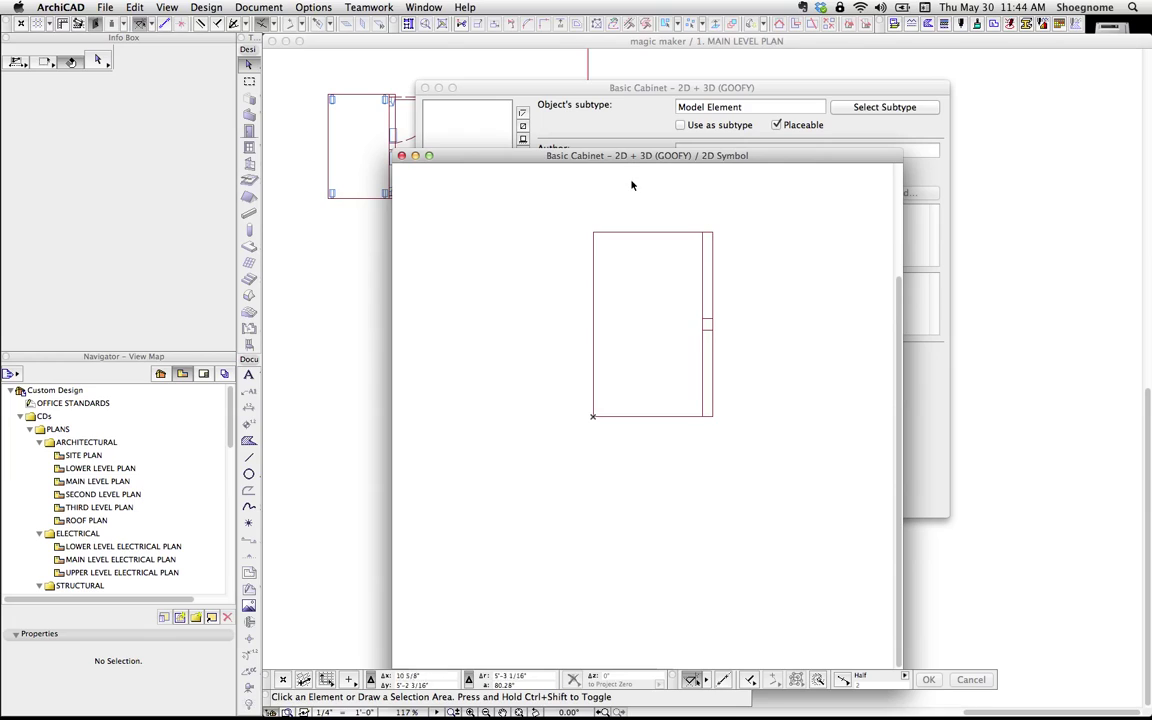
left_click_drag(579, 160, 488, 292)
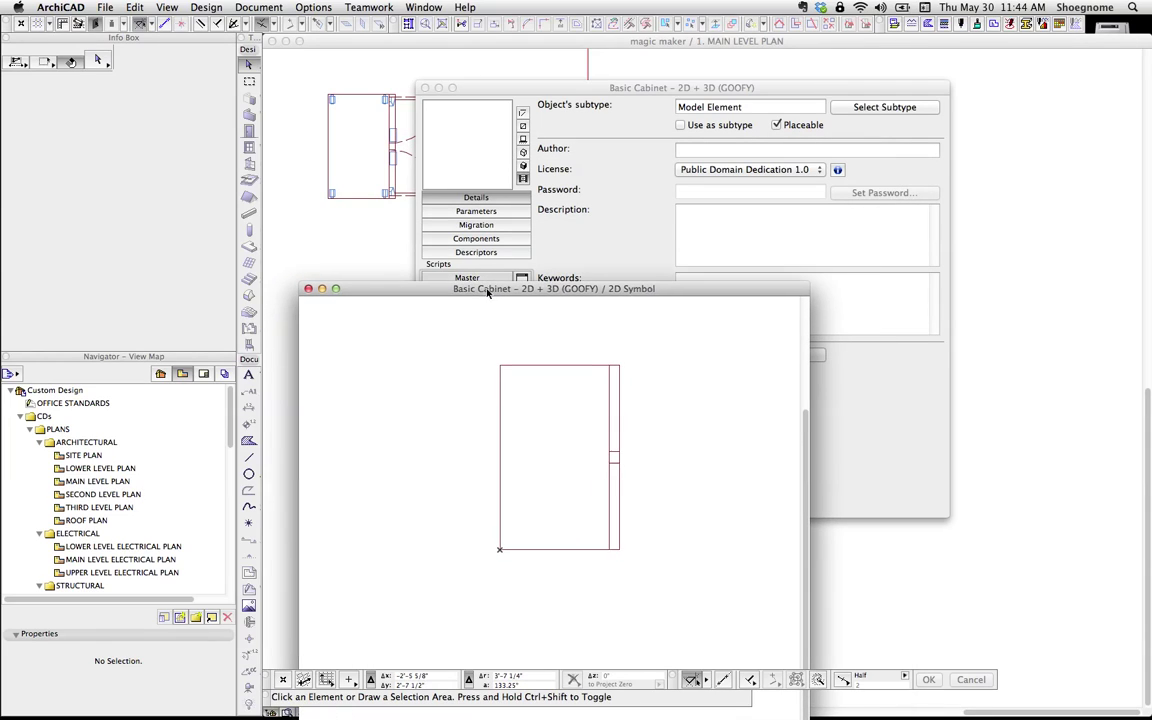
left_click(308, 289)
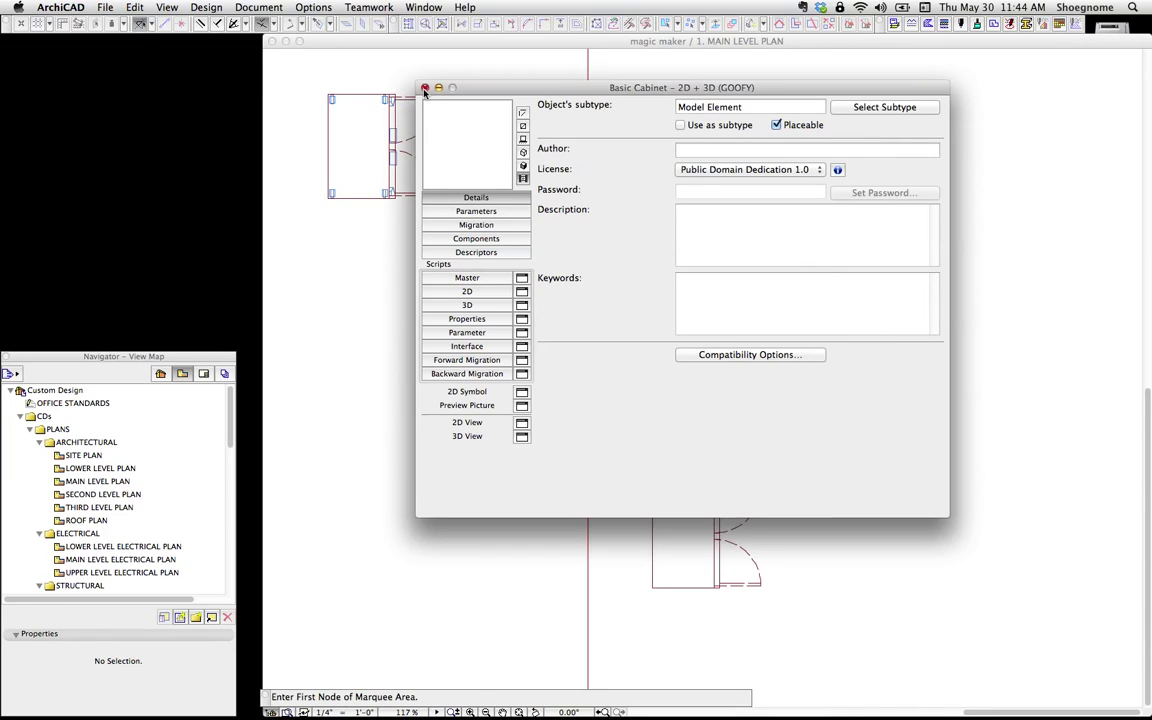
left_click(425, 88)
Step: Deselect the GOOFY cabinet and place hotspots on the upper-left and lower-left corners of New Object 3
left_click(522, 278)
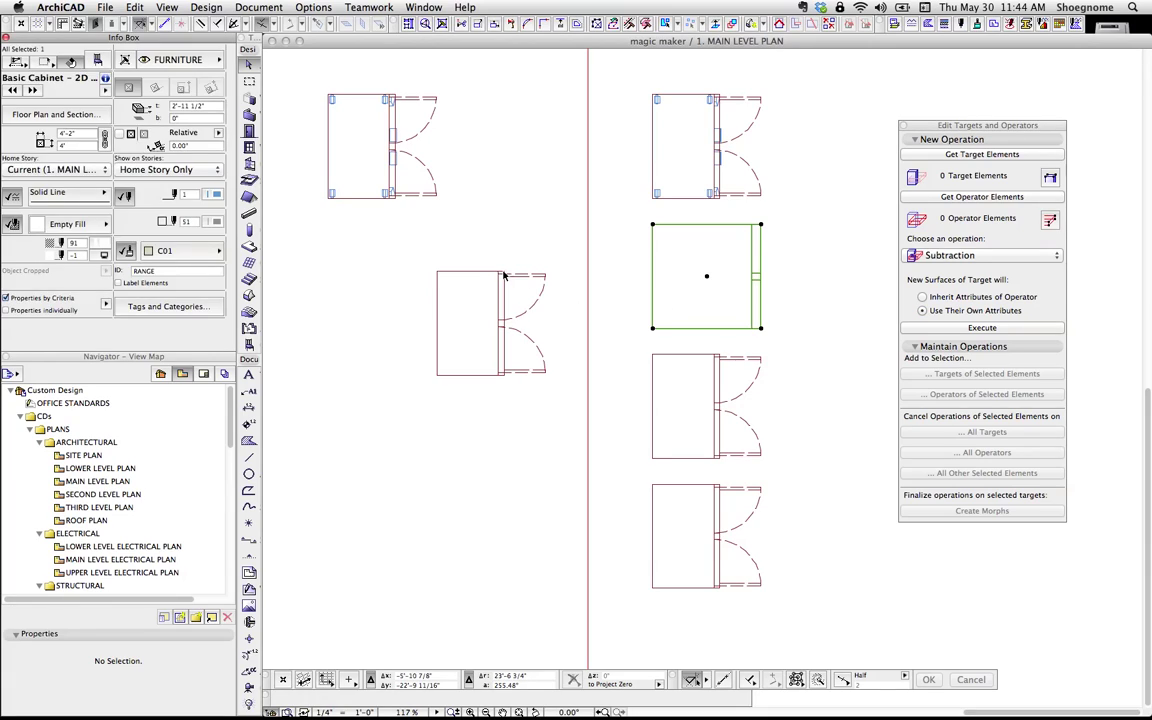
left_click(520, 277)
mouse_move(521, 276)
left_mouse_down()
mouse_move(754, 254)
mouse_move(532, 342)
left_mouse_up()
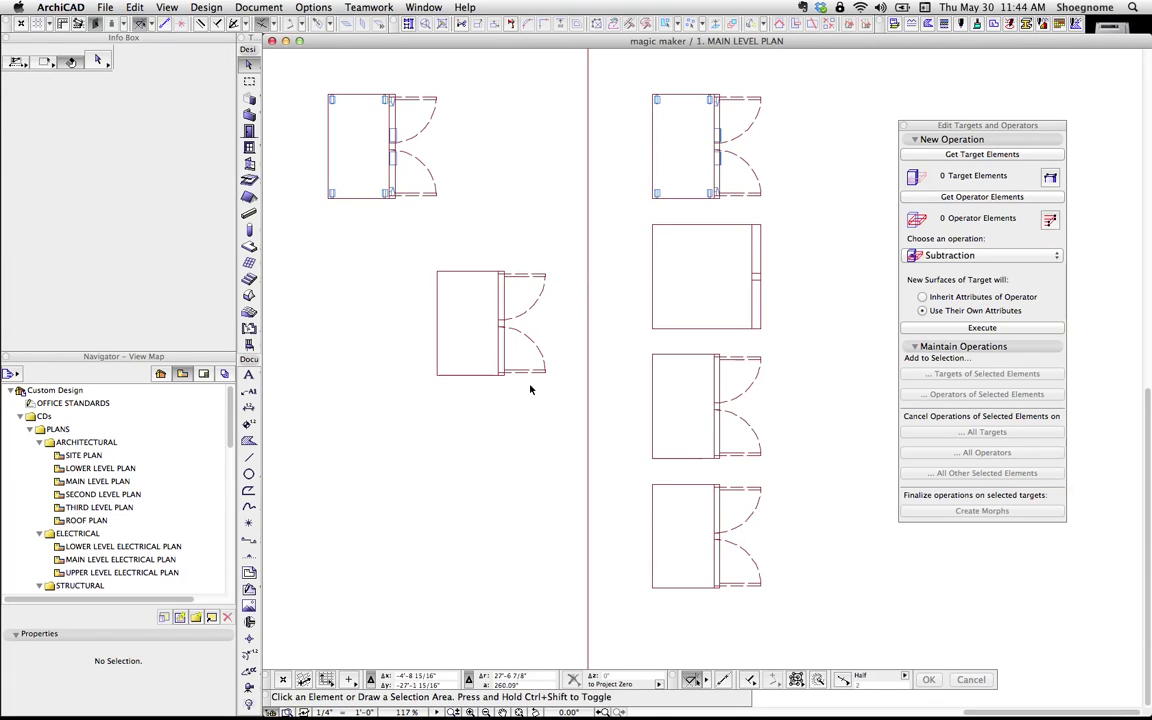
key("h")
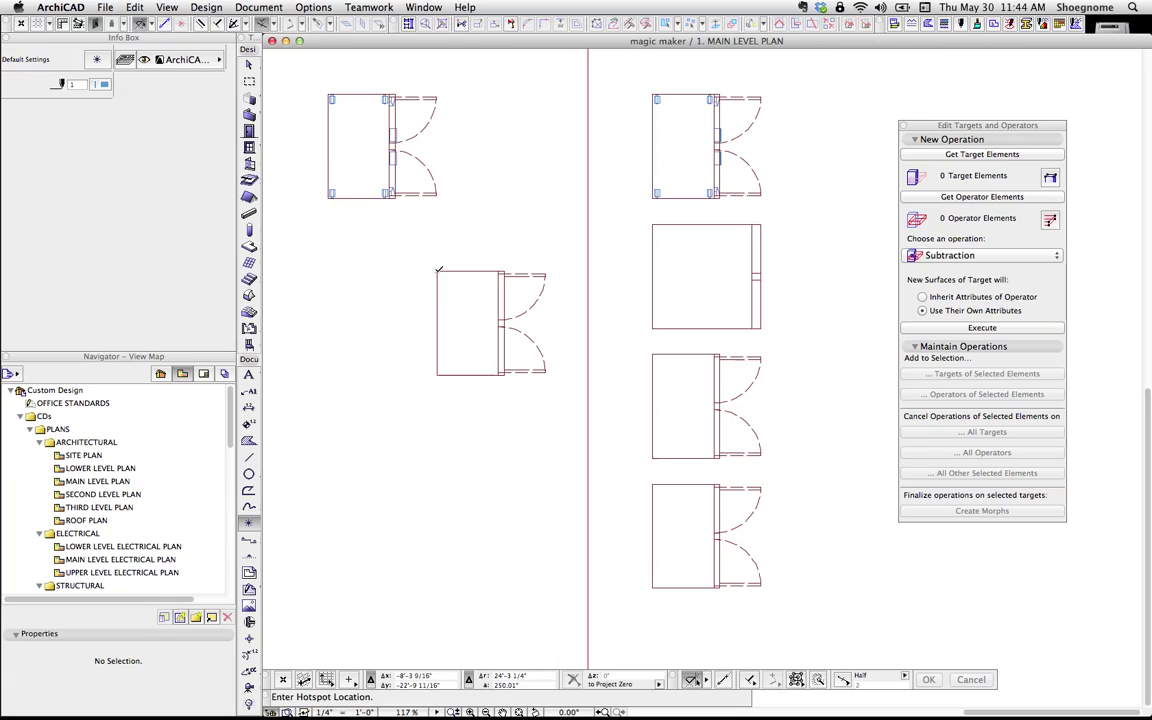
left_click(437, 271)
left_click(437, 373)
Step: Move both hotspots horizontally from New Object 3's left corners to the outer edge of its open doors, about 4'-1 3/4" away
scroll(545, 373, "up", 5)
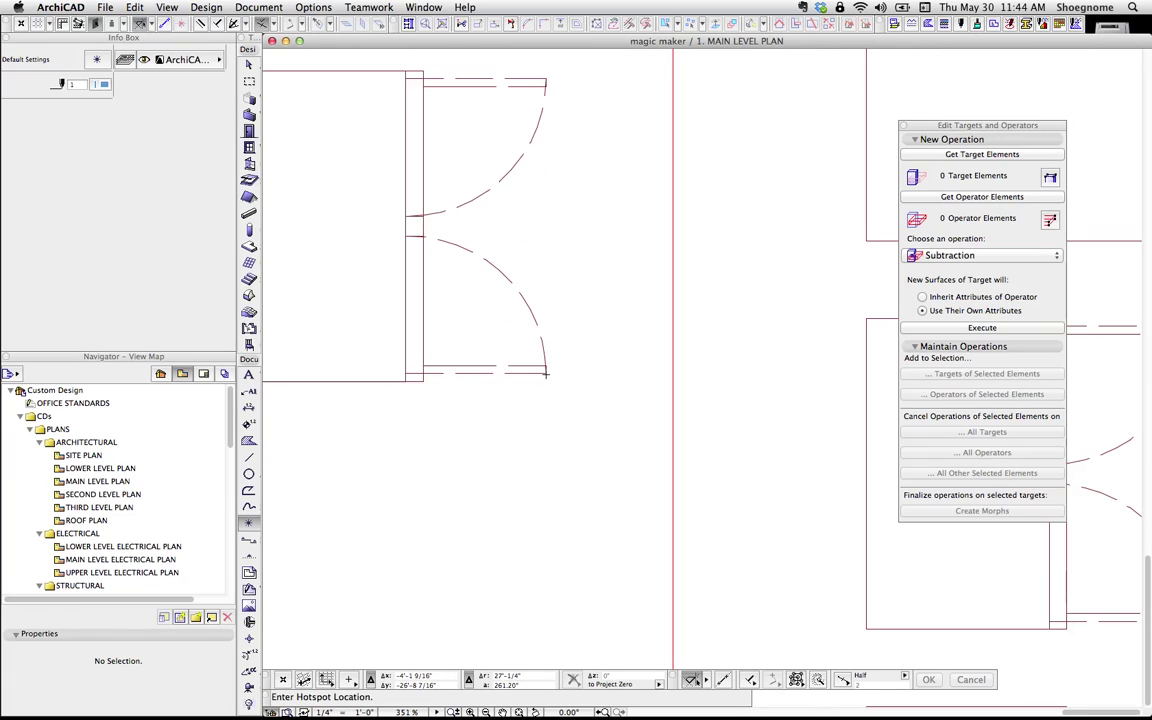
scroll(545, 373, "down", 1)
left_click(249, 64)
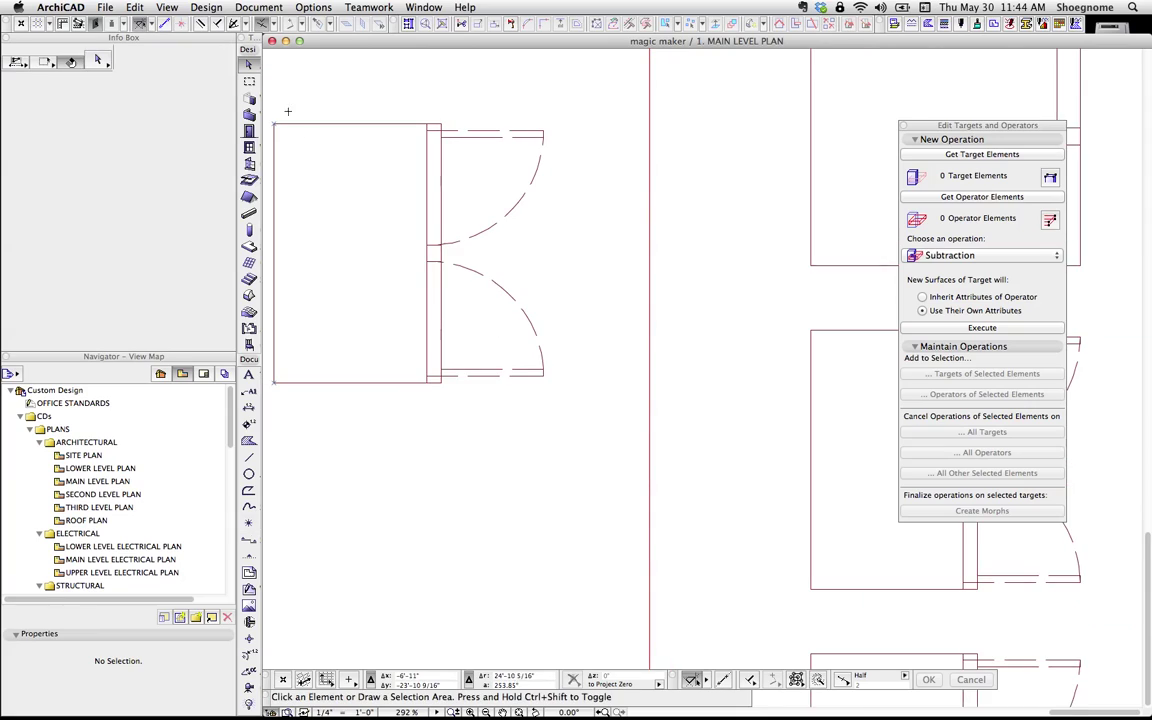
left_click_drag(263, 100, 285, 400)
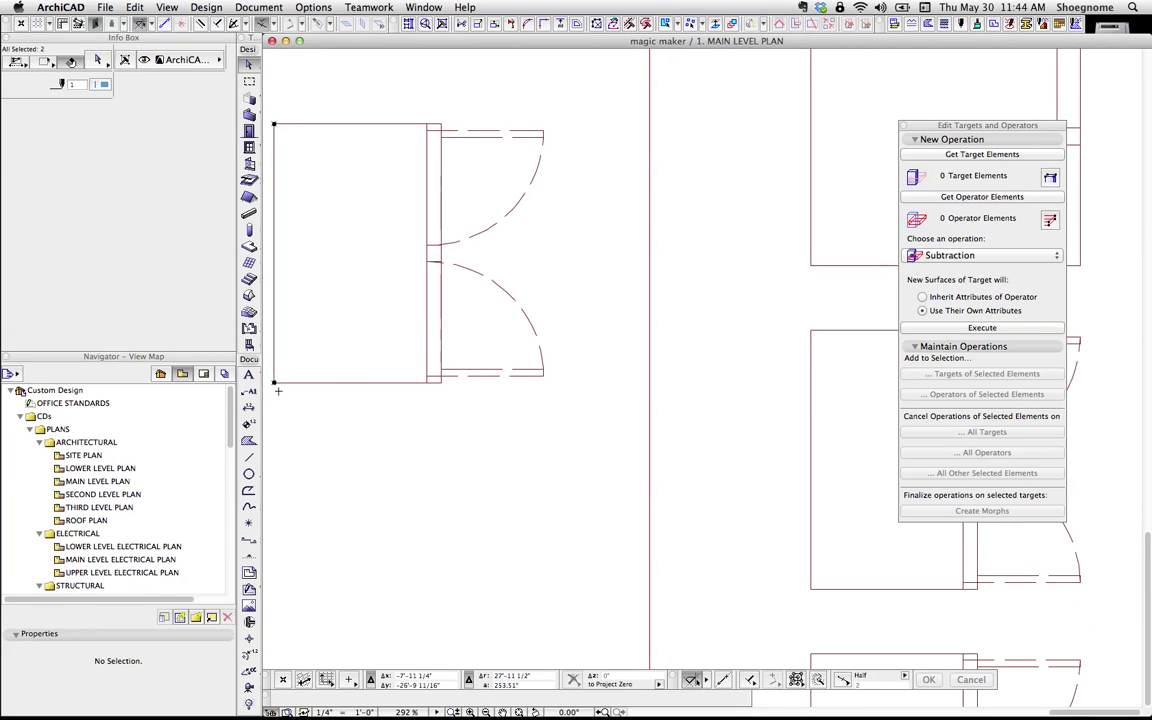
key("ctrl+d")
left_click(275, 381)
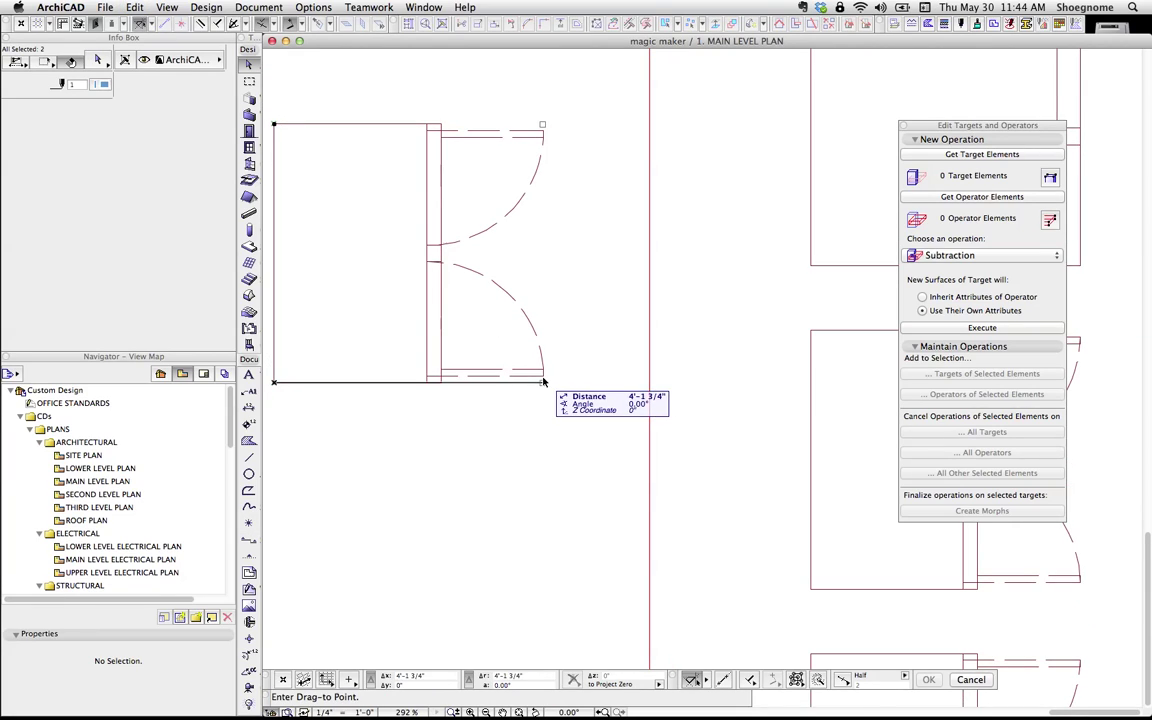
left_click(544, 381)
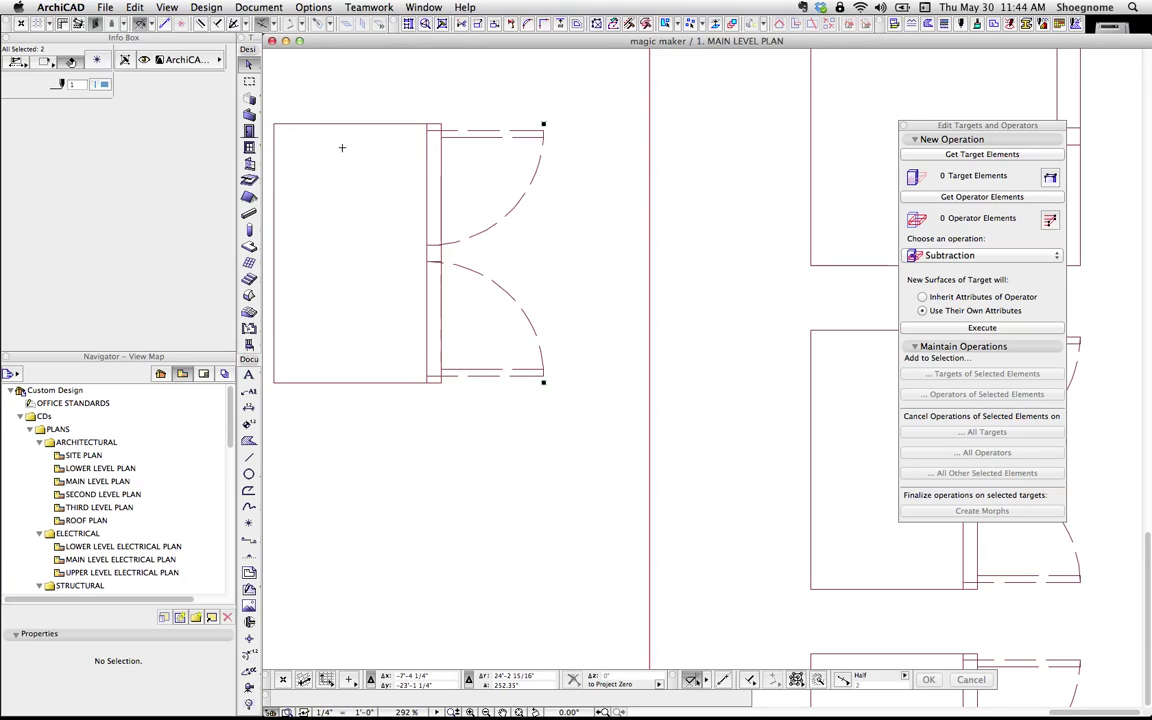
Step: Move the two hotspots back to New Object 3's left corners and place copies of them at the outer edge of its open doors
scroll(383, 186, "down", 1)
key("ctrl+d")
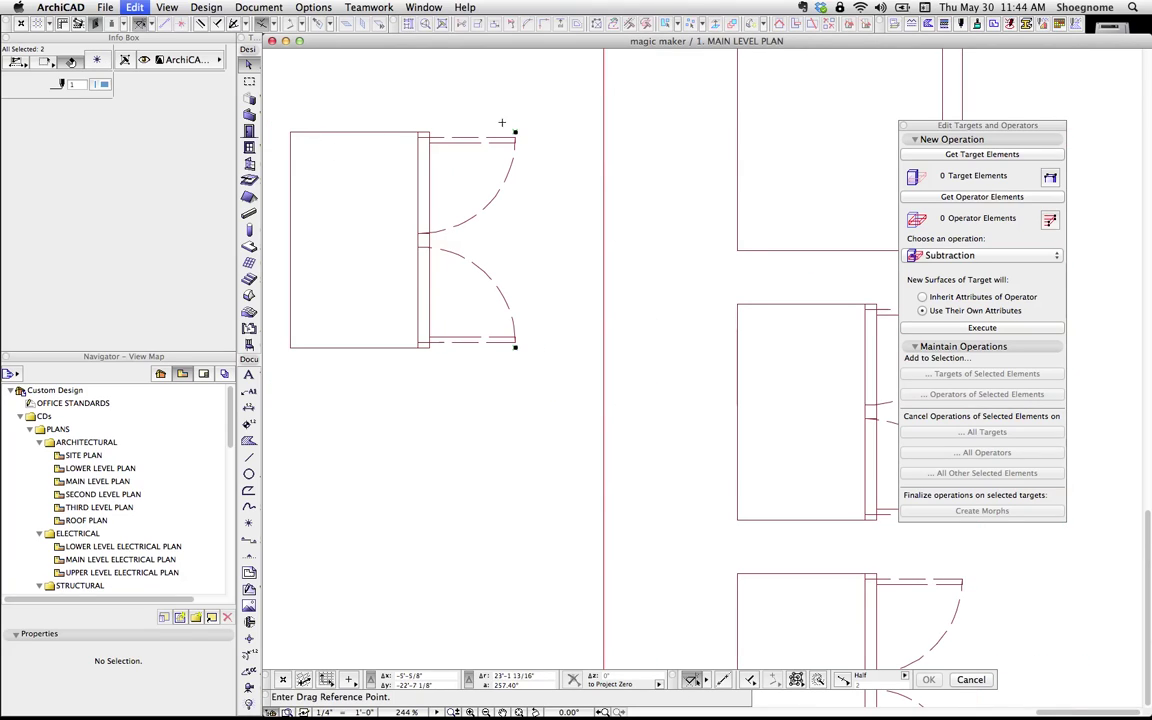
left_click(516, 131)
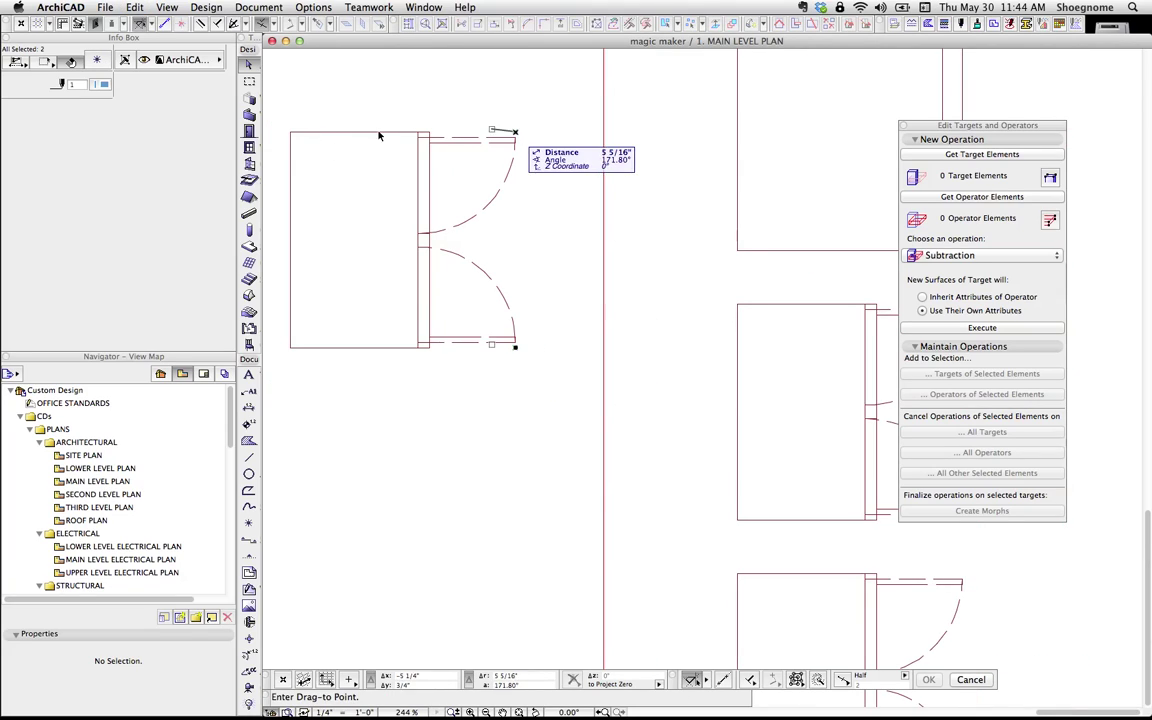
left_click(290, 131)
key("ctrl+alt+d")
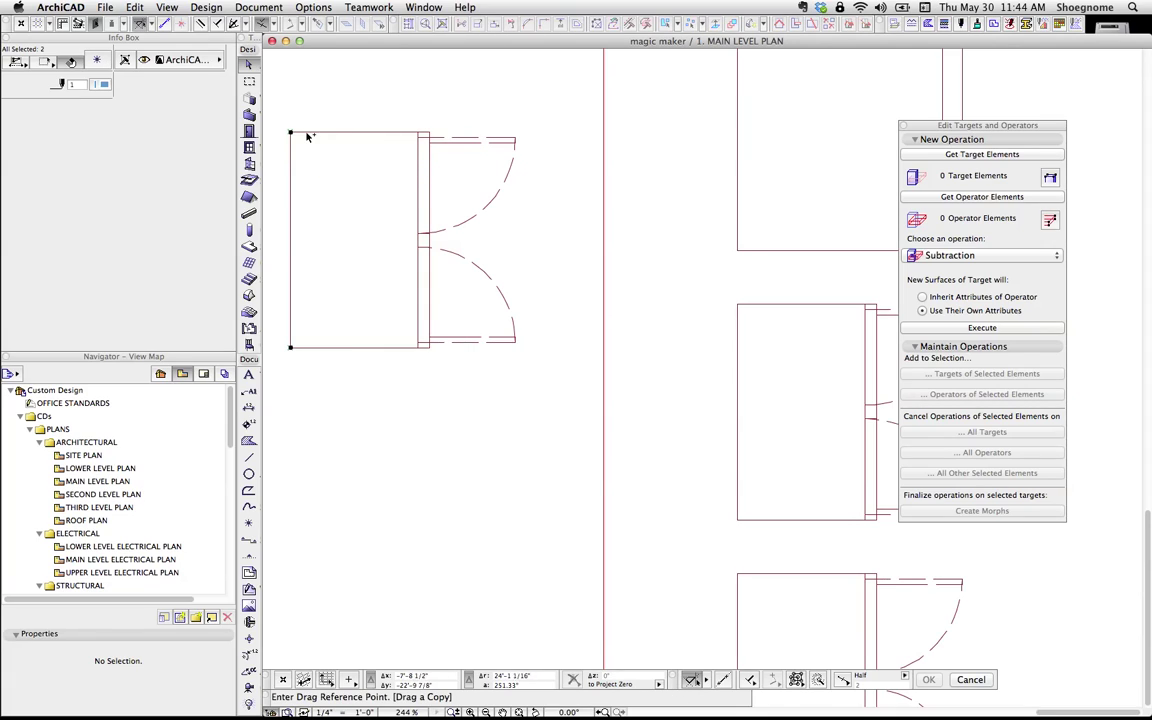
left_click(516, 139)
left_click(289, 133)
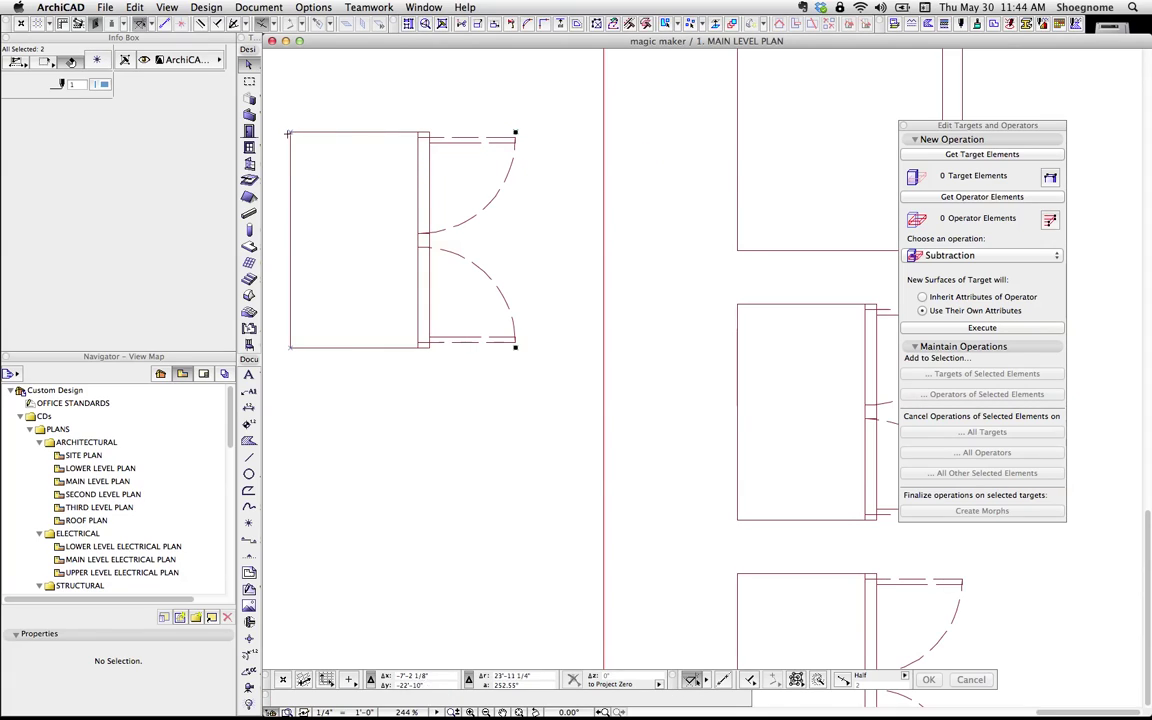
key("Escape")
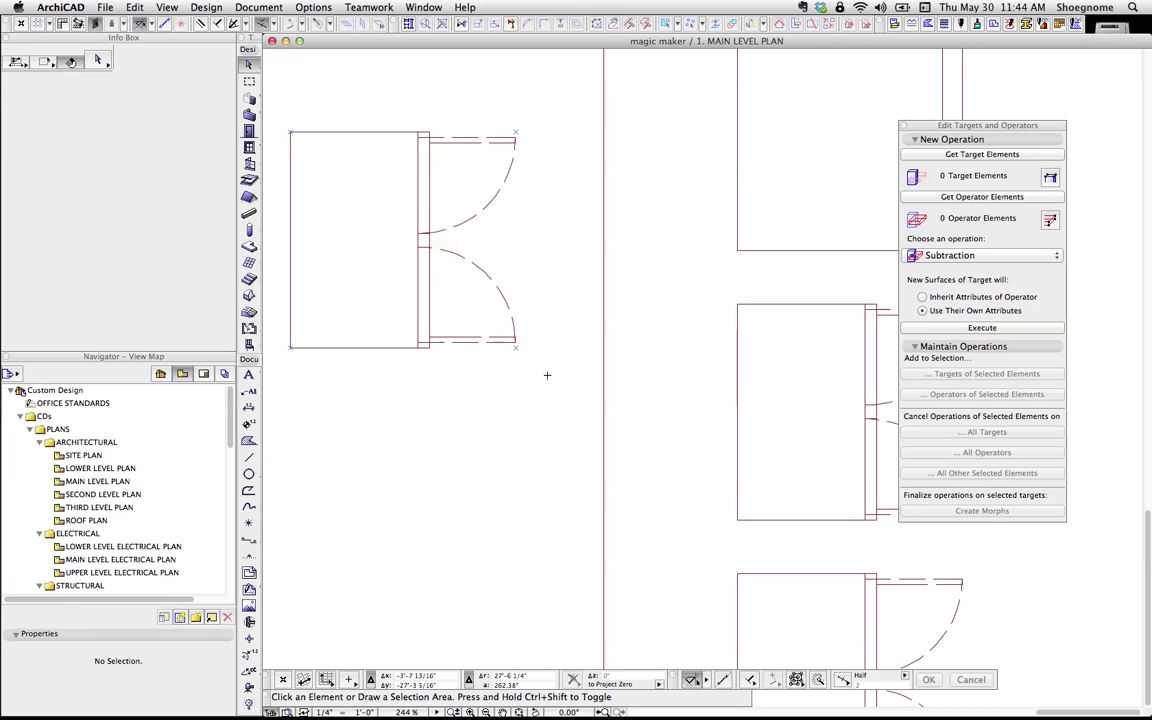
Step: Enclose New Object 3 in a marquee, copy the four hotspots around it, and clear the selection and marquee
key("m")
left_click(547, 375)
left_click(282, 116)
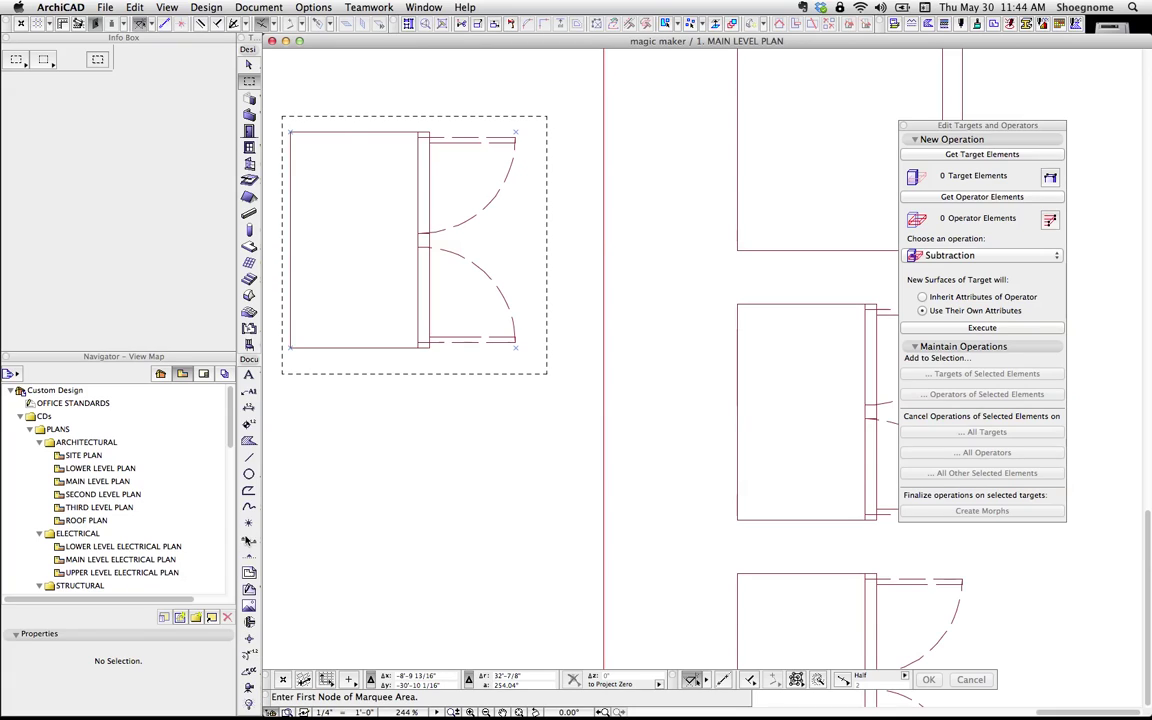
key("super+l")
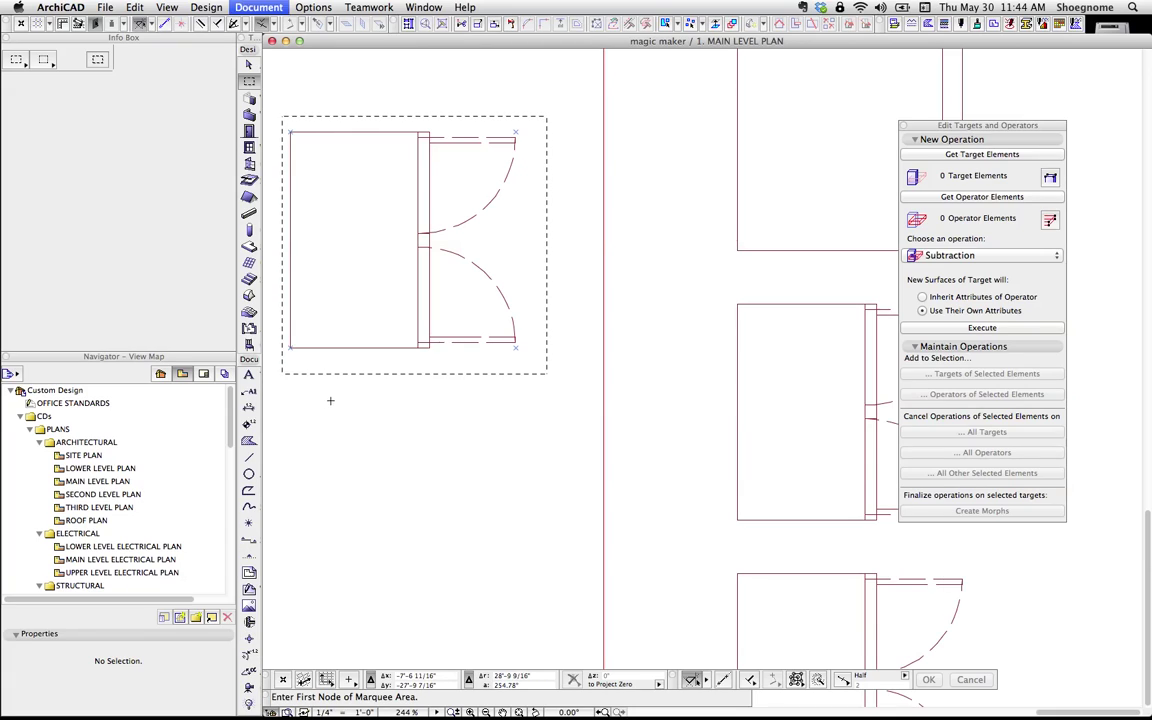
key("super+a")
key("super+c")
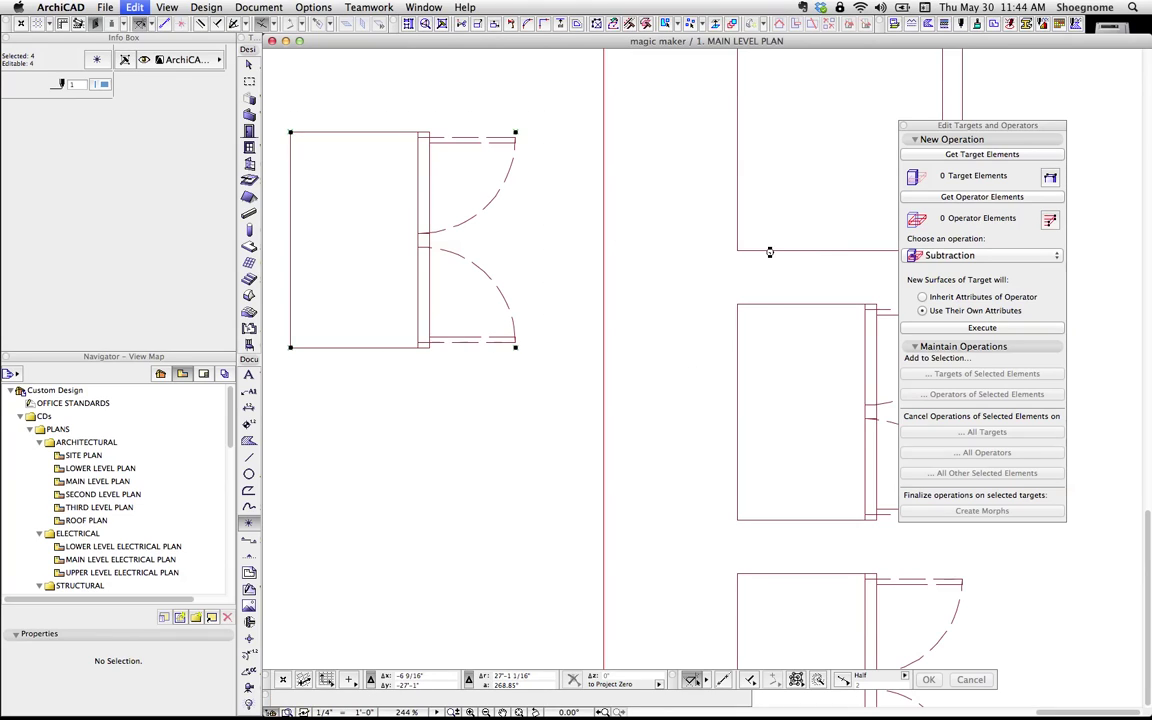
key("Escape")
key("Escape")
Step: Select Basic Cabinet - 2D + 3D (GOOFY) by its lower-left corner and open its 2D symbol
left_click(739, 252)
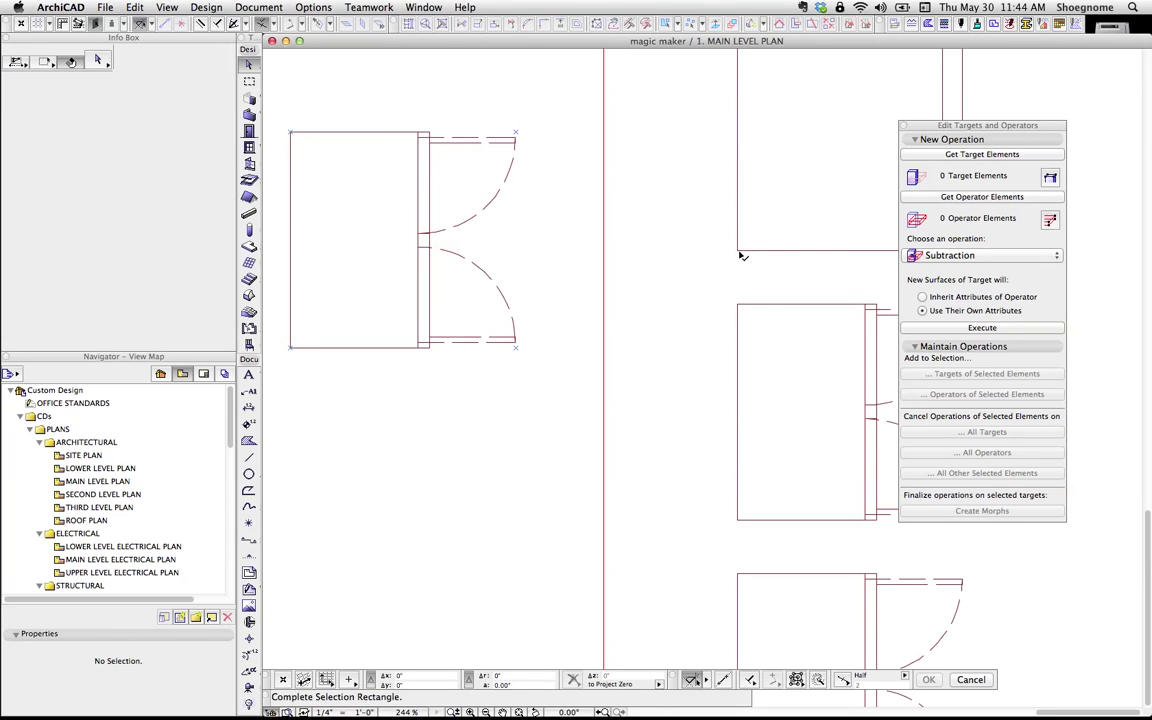
left_click(740, 255)
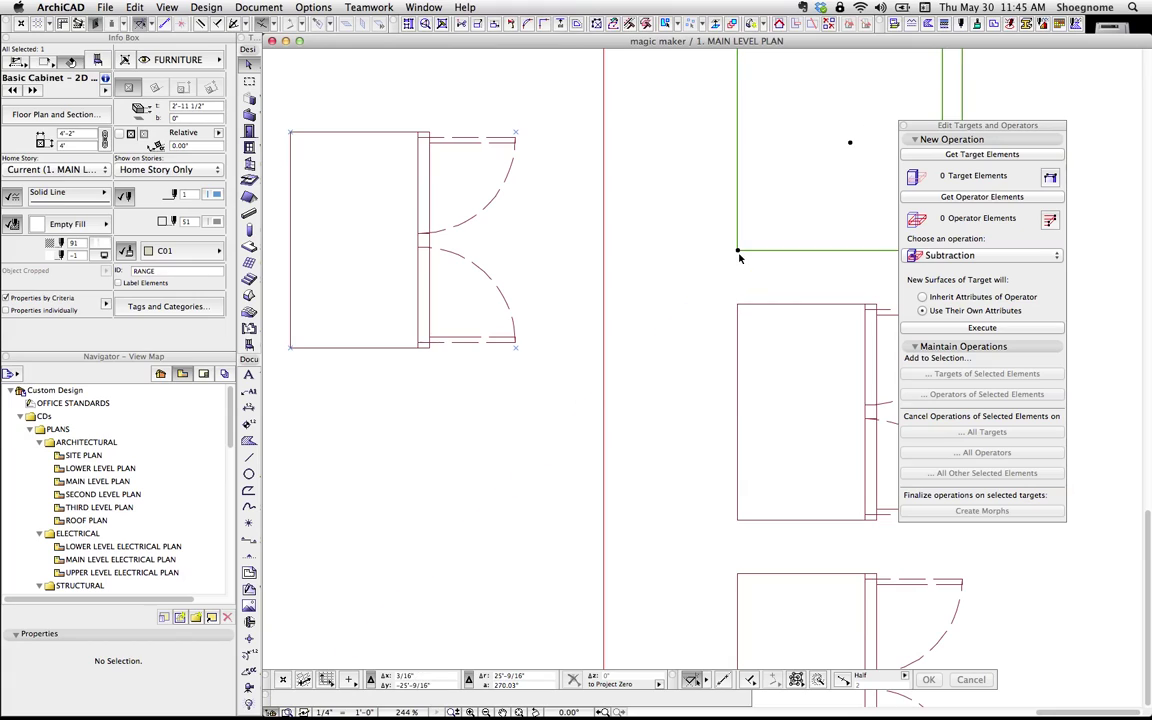
key("ctrl+shift+o")
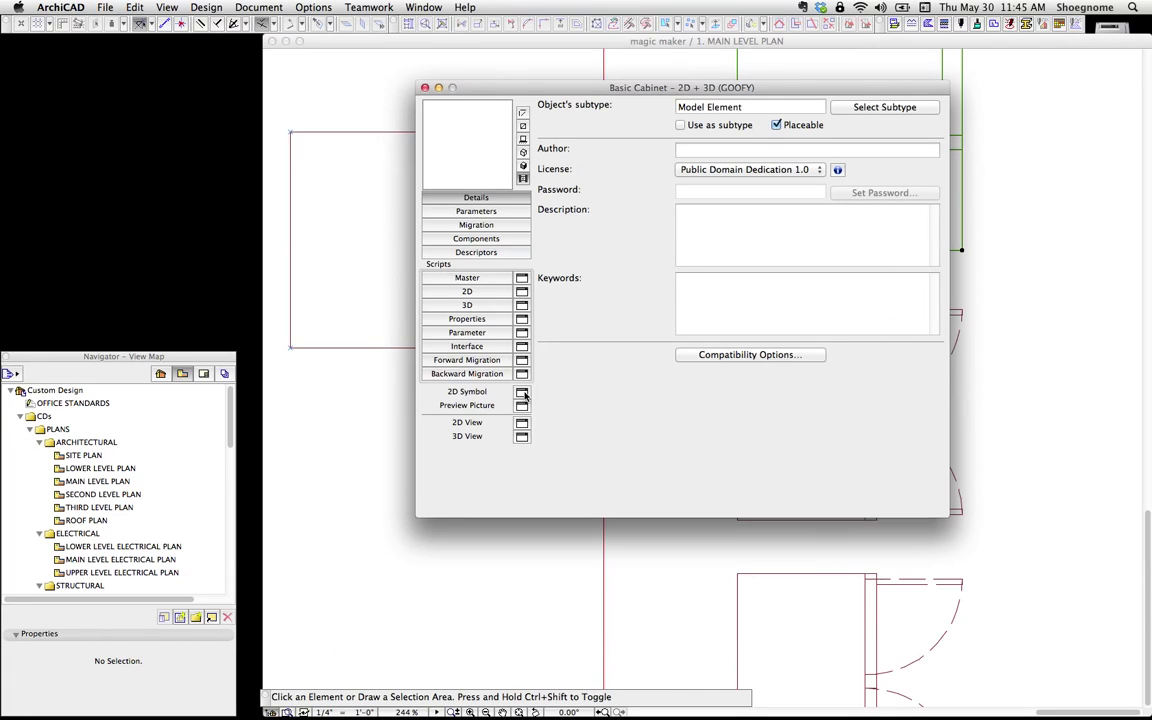
left_click(522, 393)
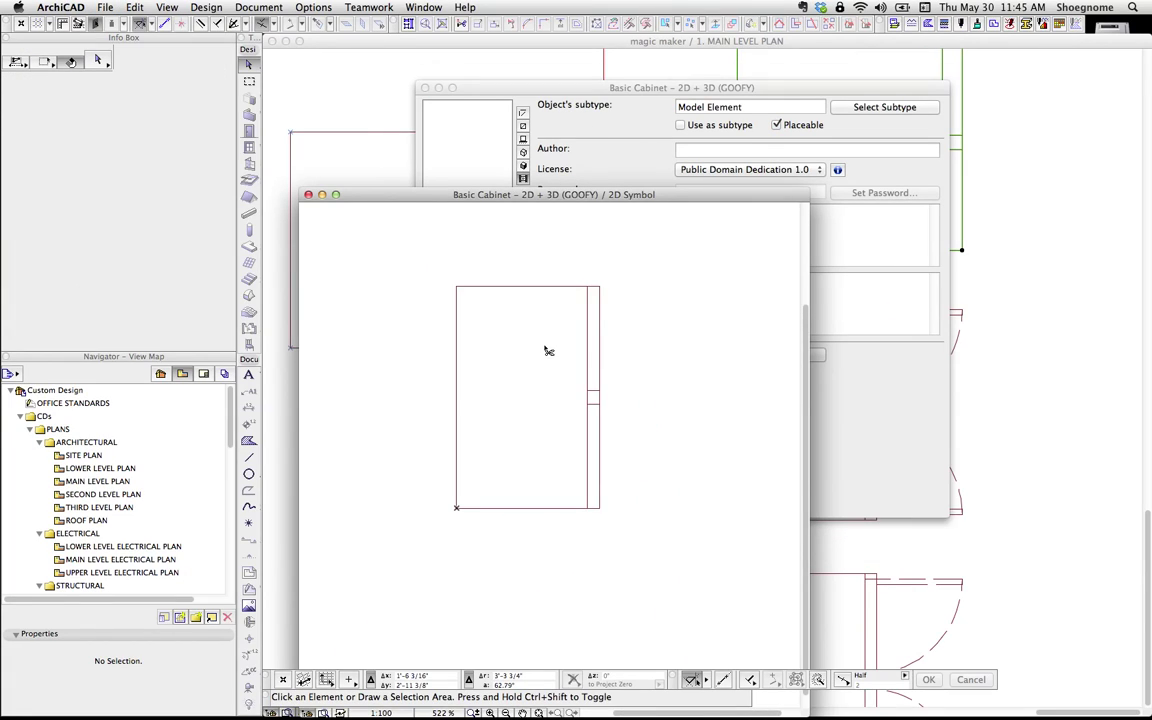
Step: Paste the four hotspots into the GOOFY symbol and move them so the upper-left hotspot meets the cabinet's upper-left corner
key("super+v")
key("Return")
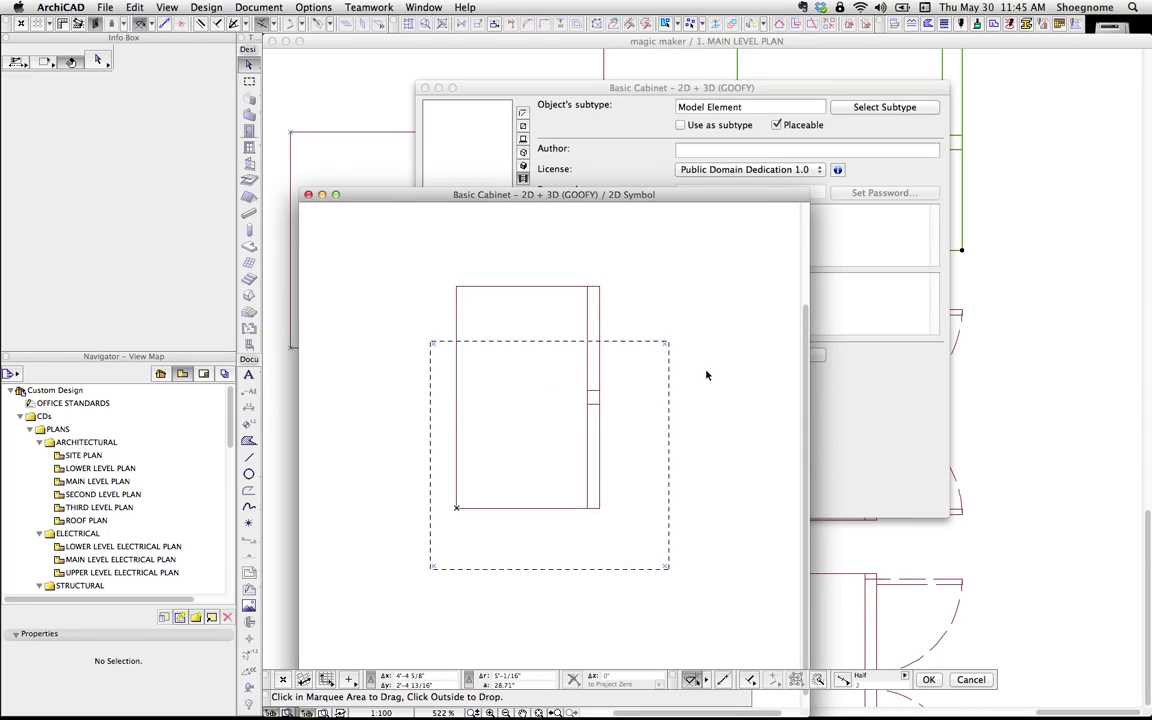
key("Return")
key("super+z")
key("super+shift+z")
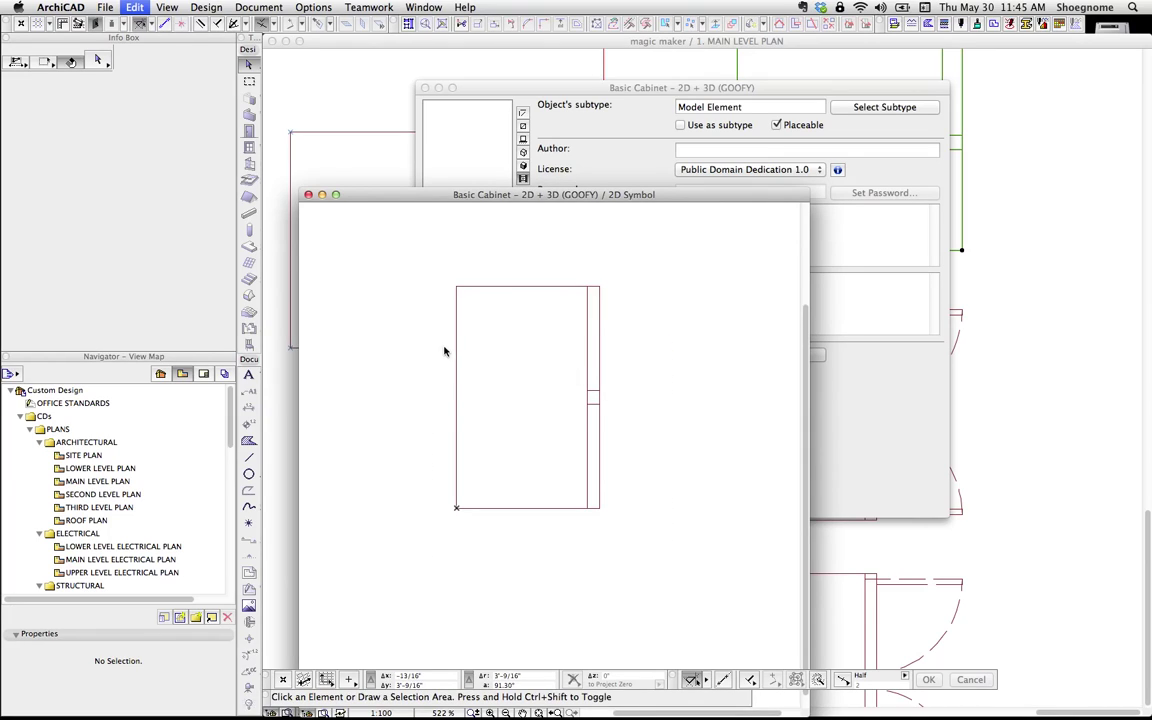
key("super+d")
left_click(433, 344)
left_click(456, 287)
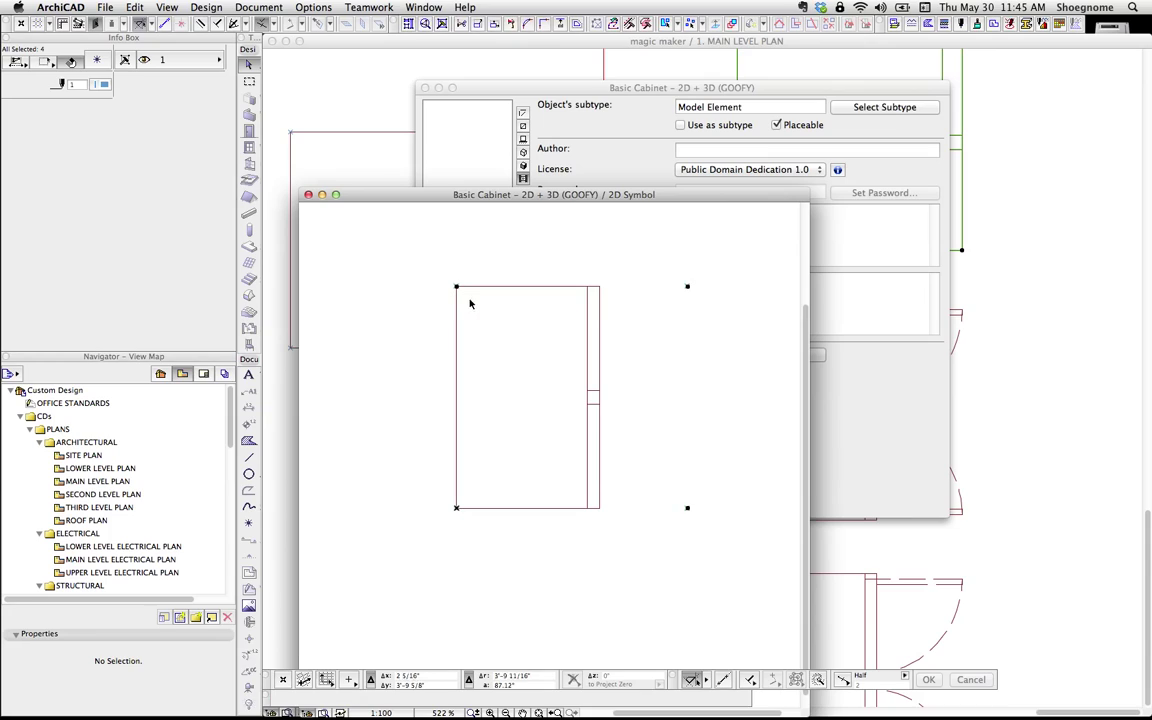
Step: Deselect the pasted hotspots and close the GOOFY cabinet's 2D symbol and object windows
left_click(410, 294)
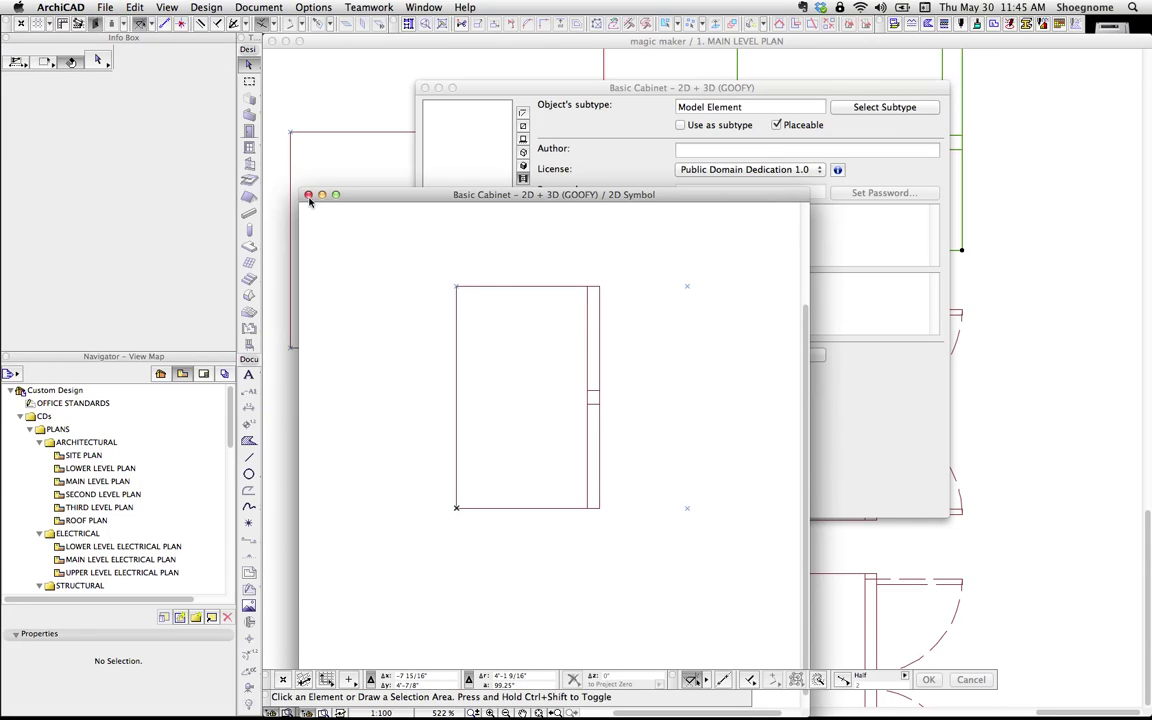
key("super+w")
left_click(425, 89)
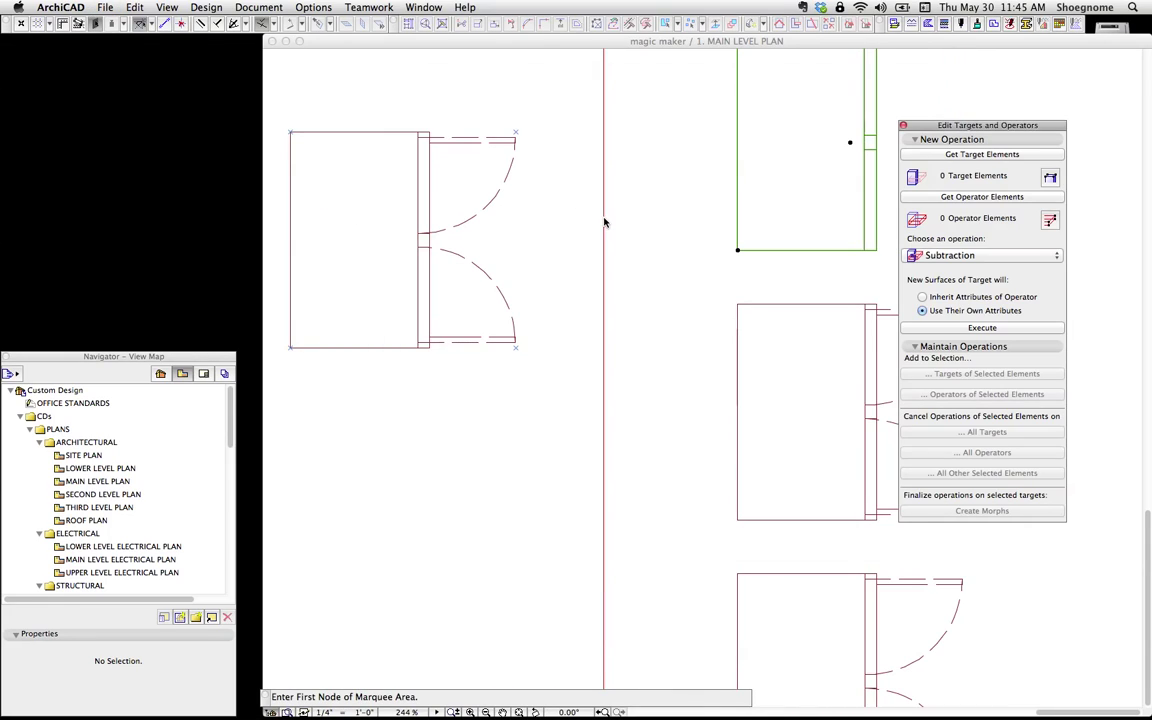
Step: Reselect the GOOFY cabinet on the plan and examine its selection points against the neighbouring cabinets
left_click(524, 308)
scroll(733, 247, "down", 1)
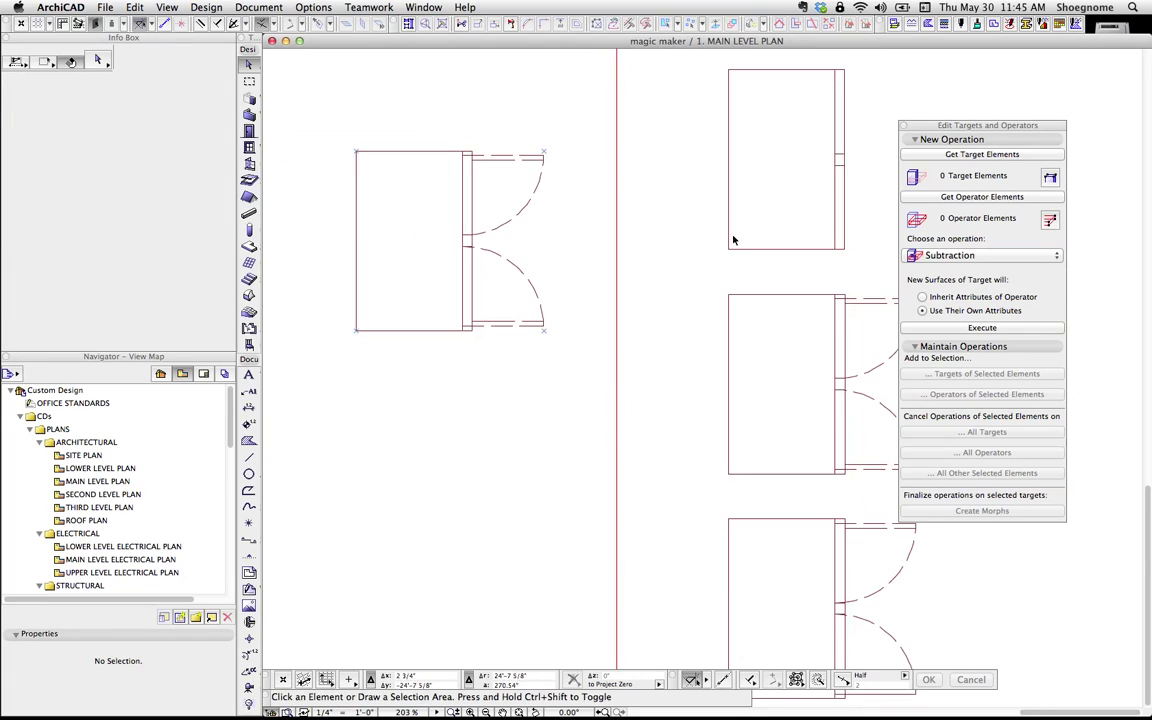
middle_click_drag(733, 240, 557, 309)
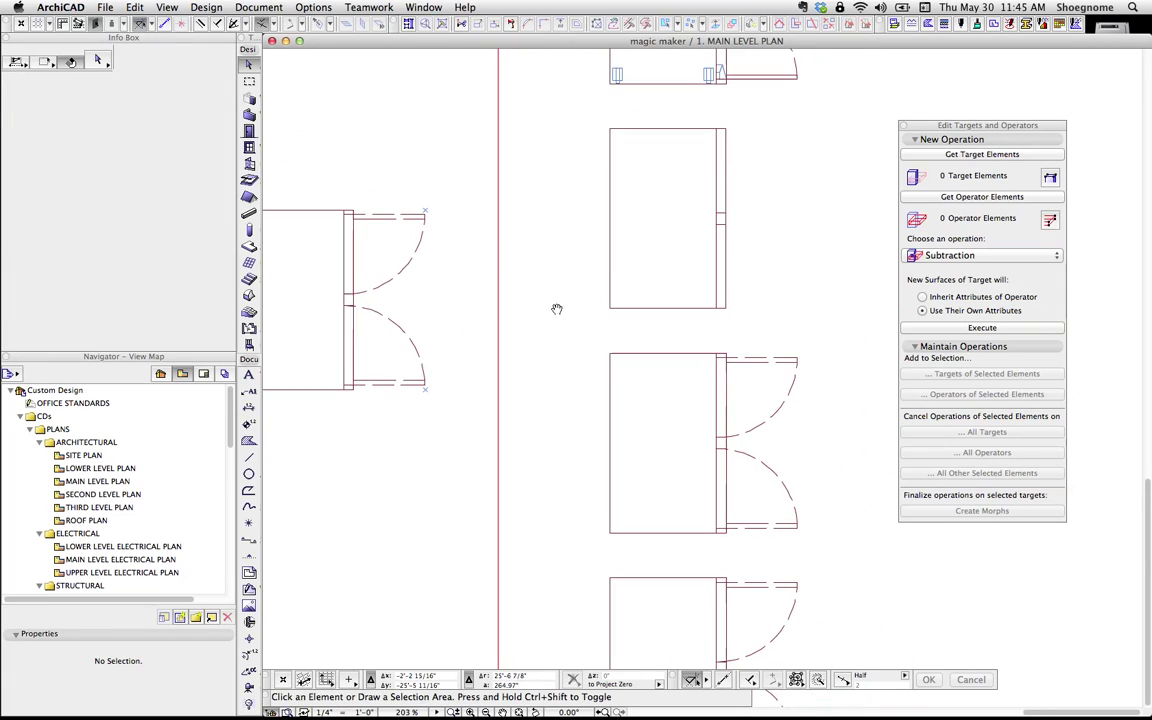
left_click(726, 131)
left_click(607, 131)
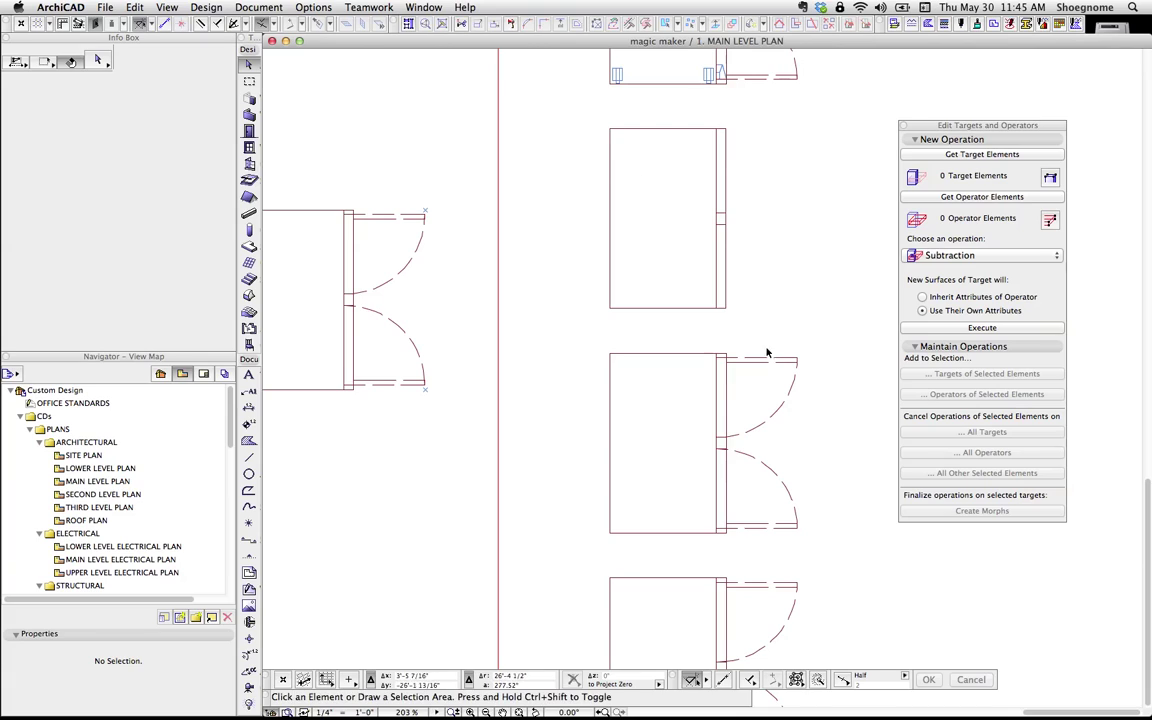
left_click(763, 332)
left_click(582, 122)
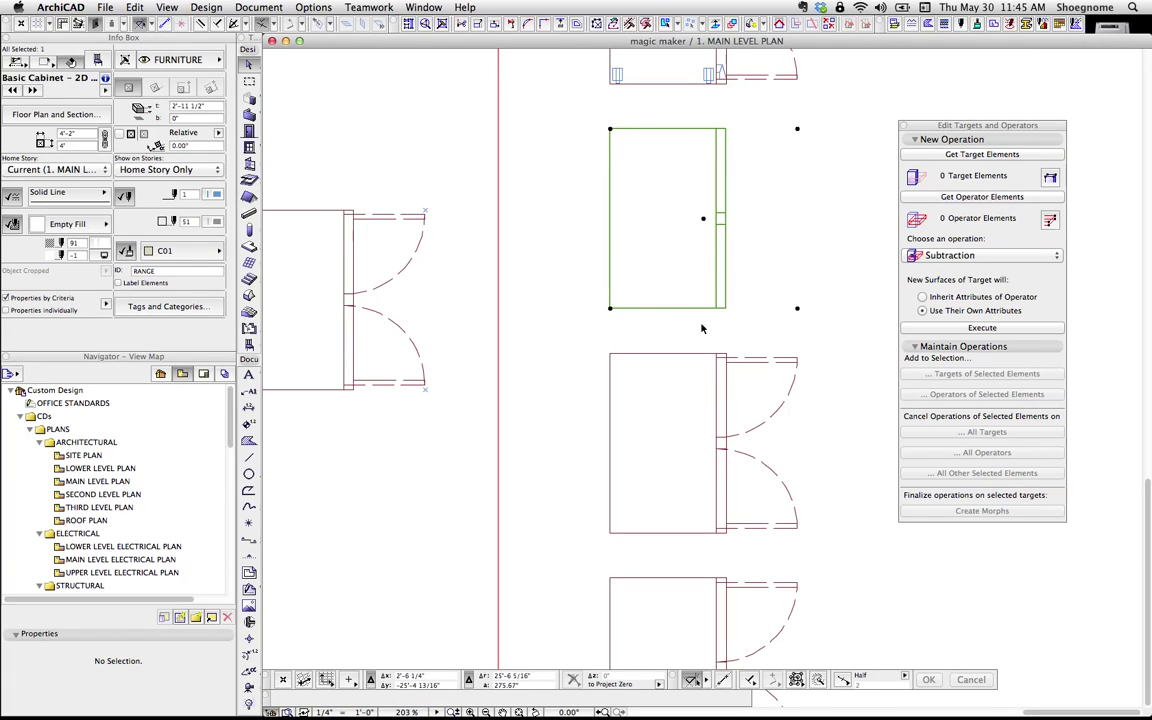
scroll(680, 320, "down", 3)
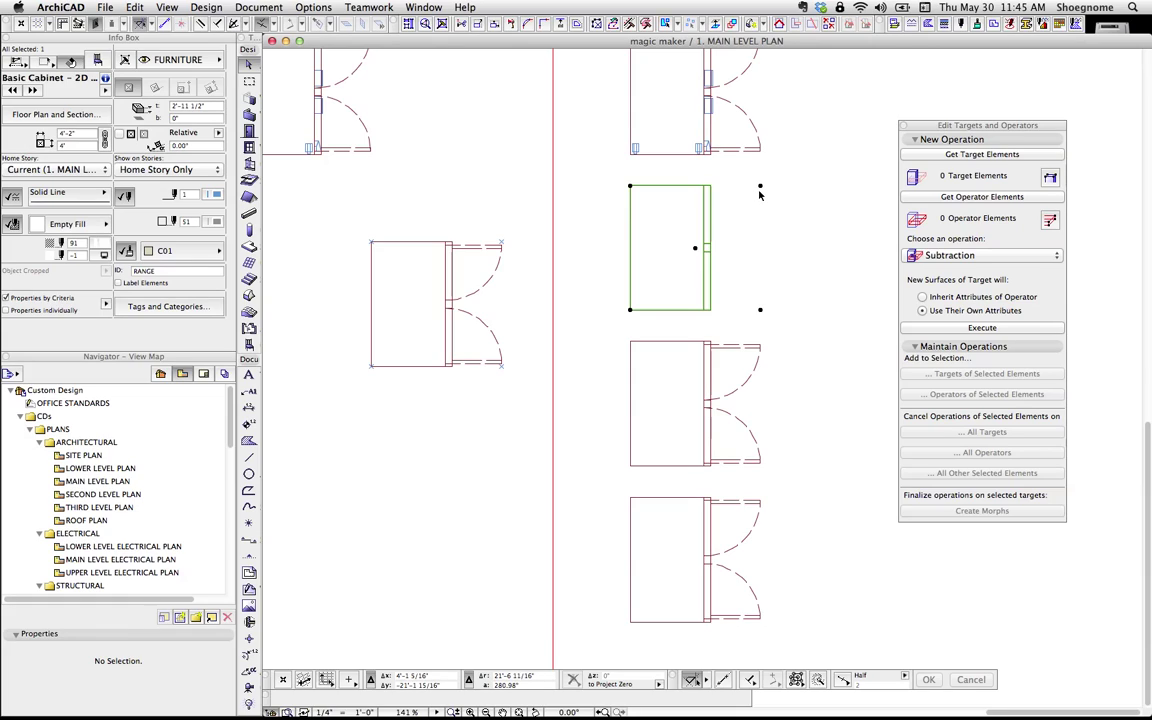
scroll(725, 234, "down", 2)
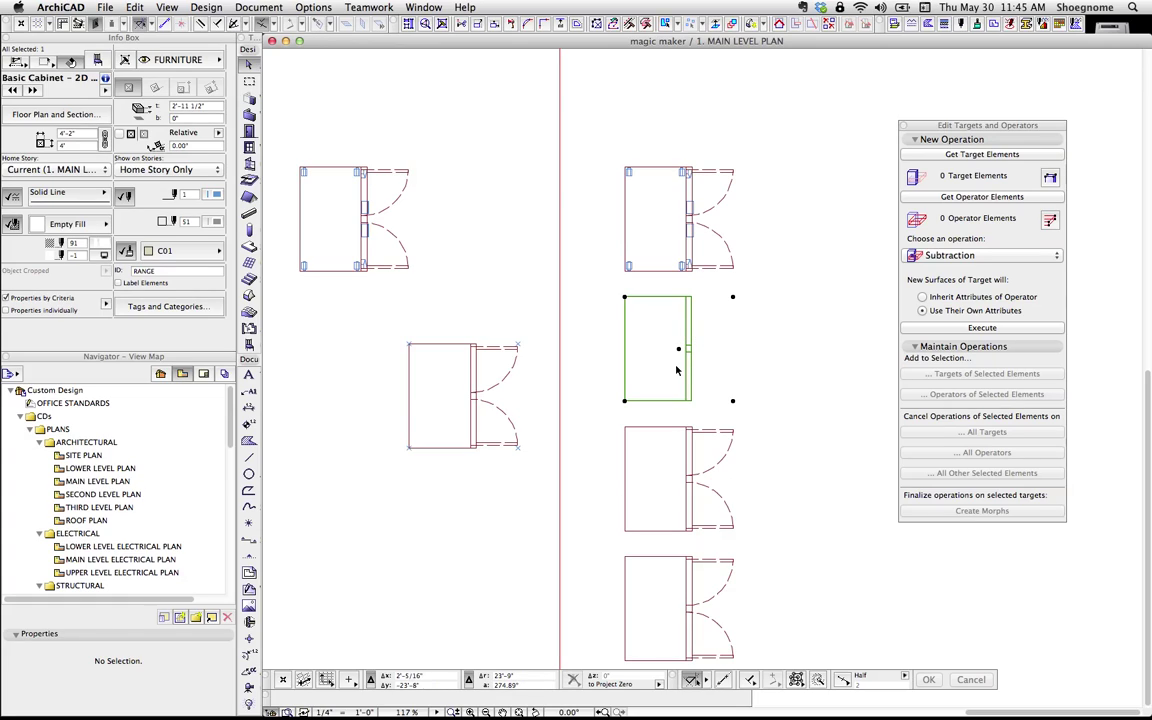
middle_click_drag(725, 456, 713, 368)
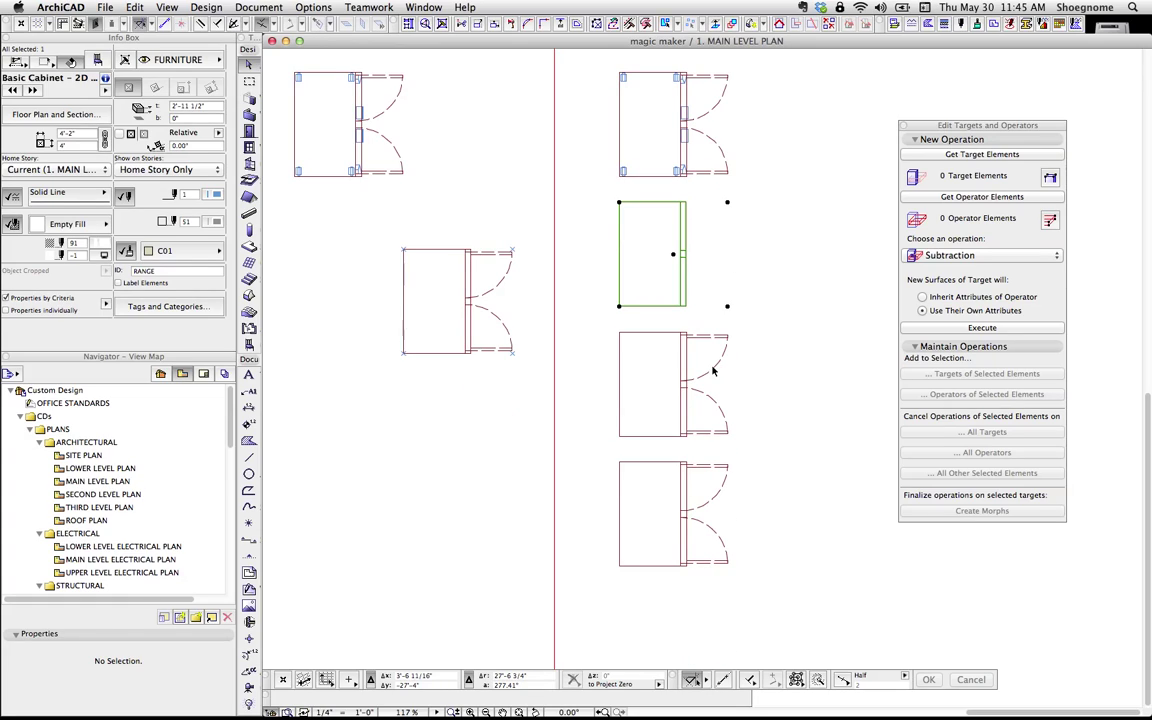
Step: Select the two cabinets below the GOOFY one to compare their hotspots, and keep only the lowest cabinet selected
left_click(731, 350)
left_click(731, 342)
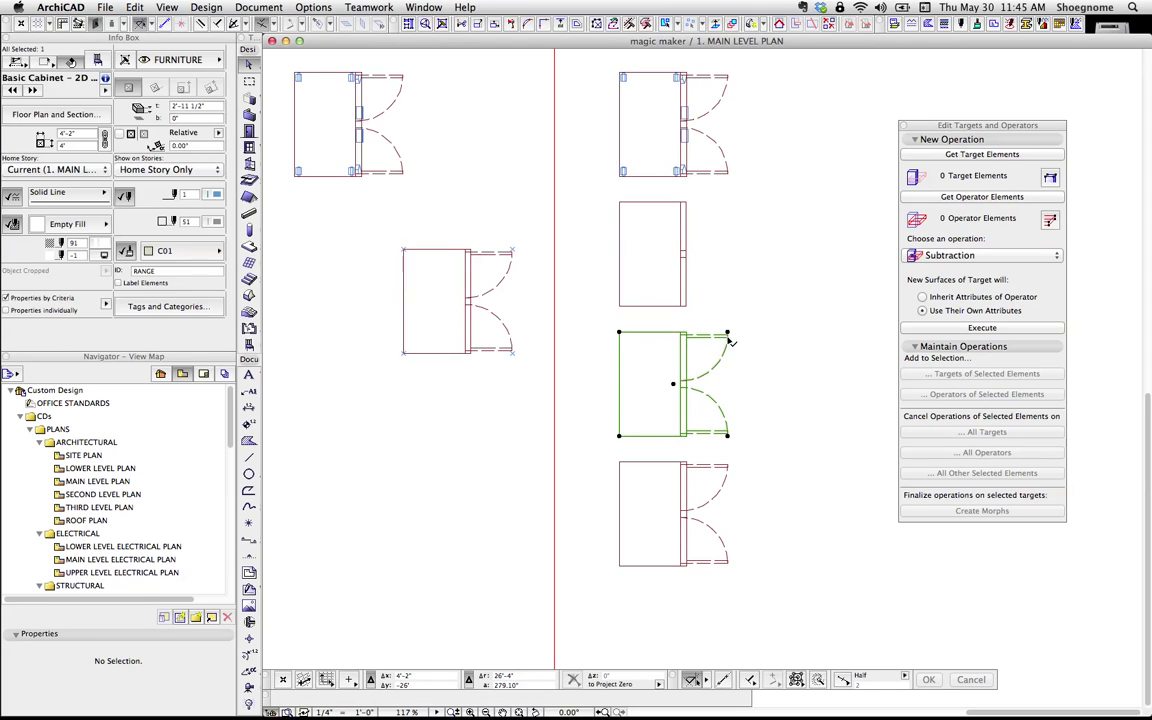
scroll(728, 474, "up", 2)
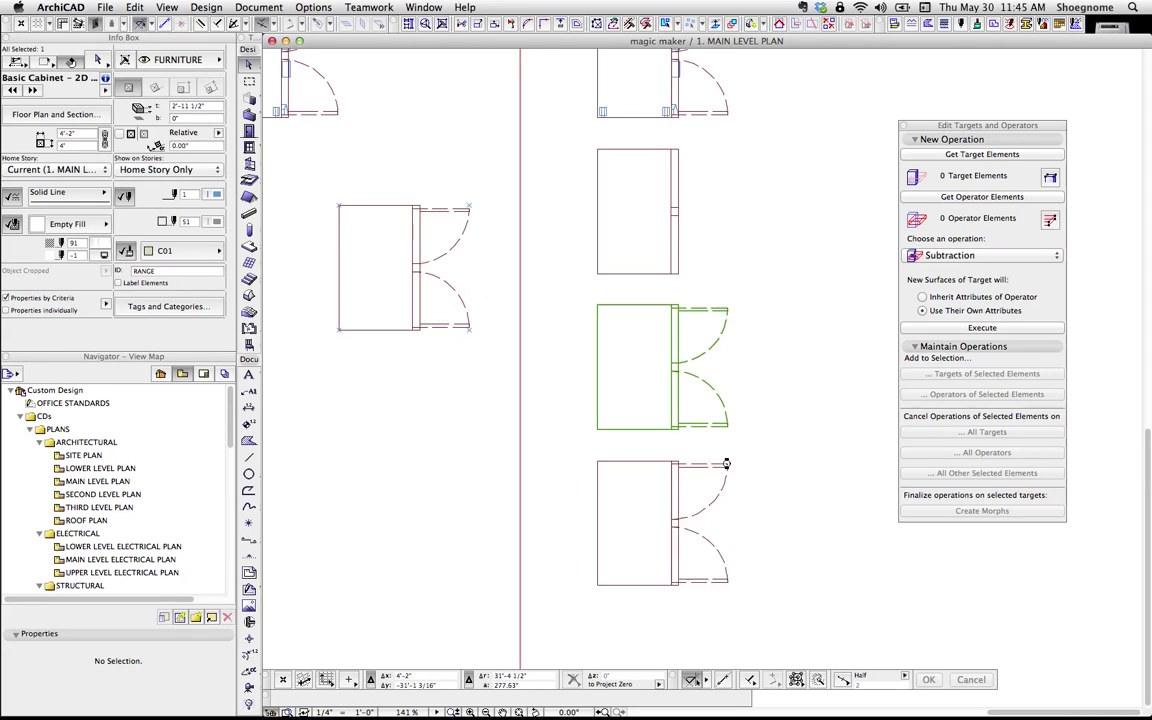
left_click(731, 467, "shift")
scroll(732, 472, "up", 2)
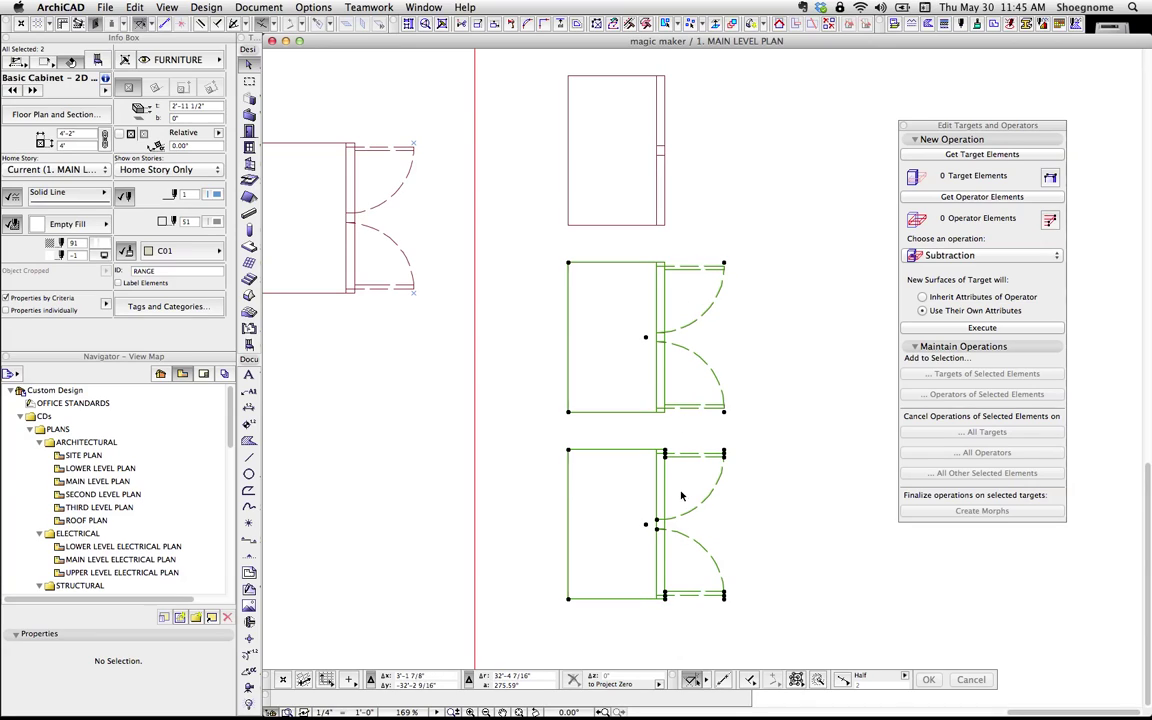
left_click(730, 459)
left_click(724, 482)
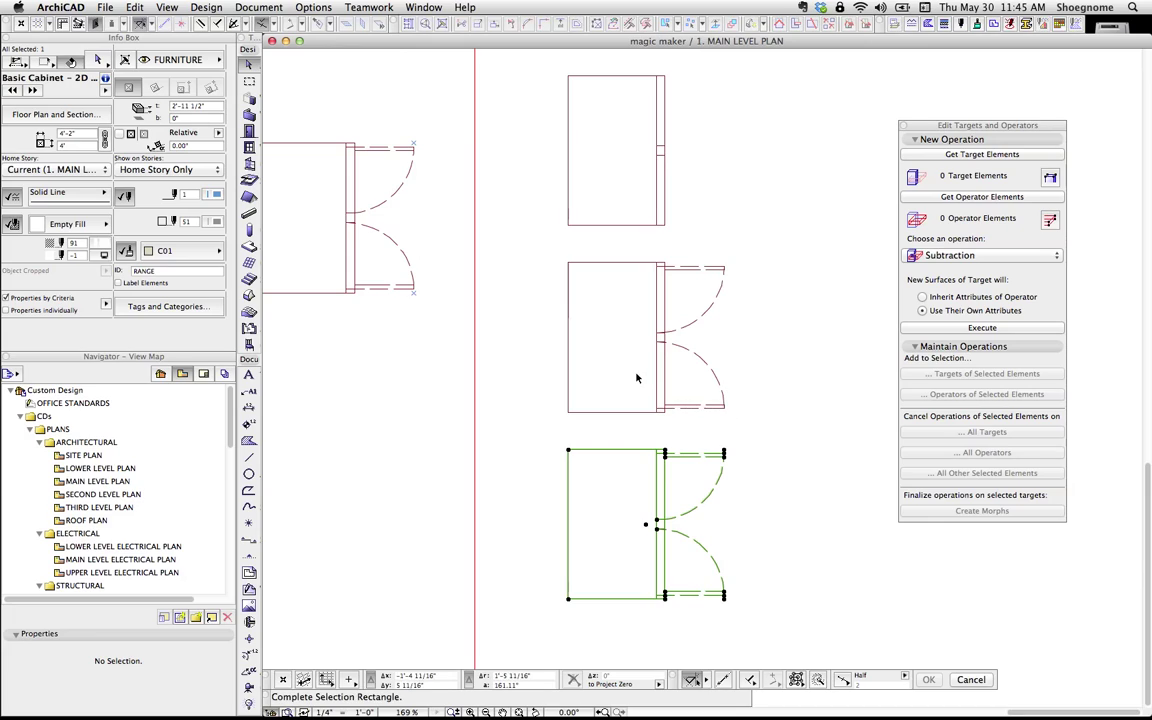
Step: Add the middle open-door cabinet to the selection and show both cabinets in 3D
left_click_drag(562, 256, 741, 415, "shift")
key("F5")
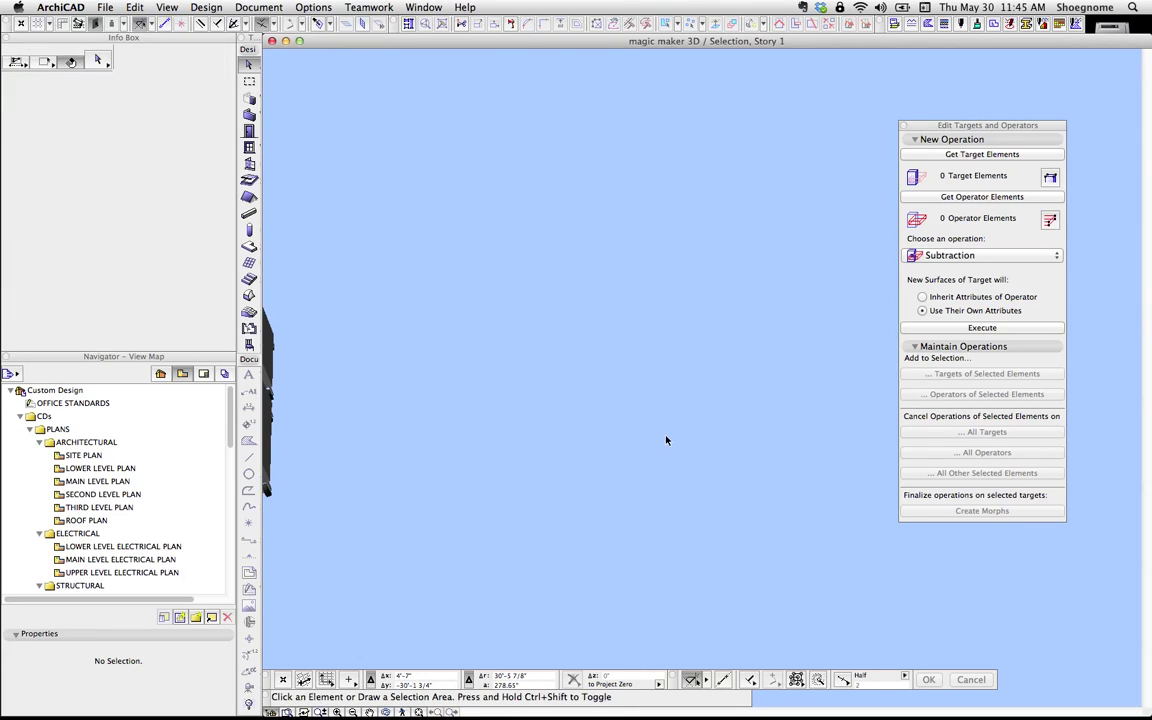
scroll(600, 463, "down", 5)
key("o")
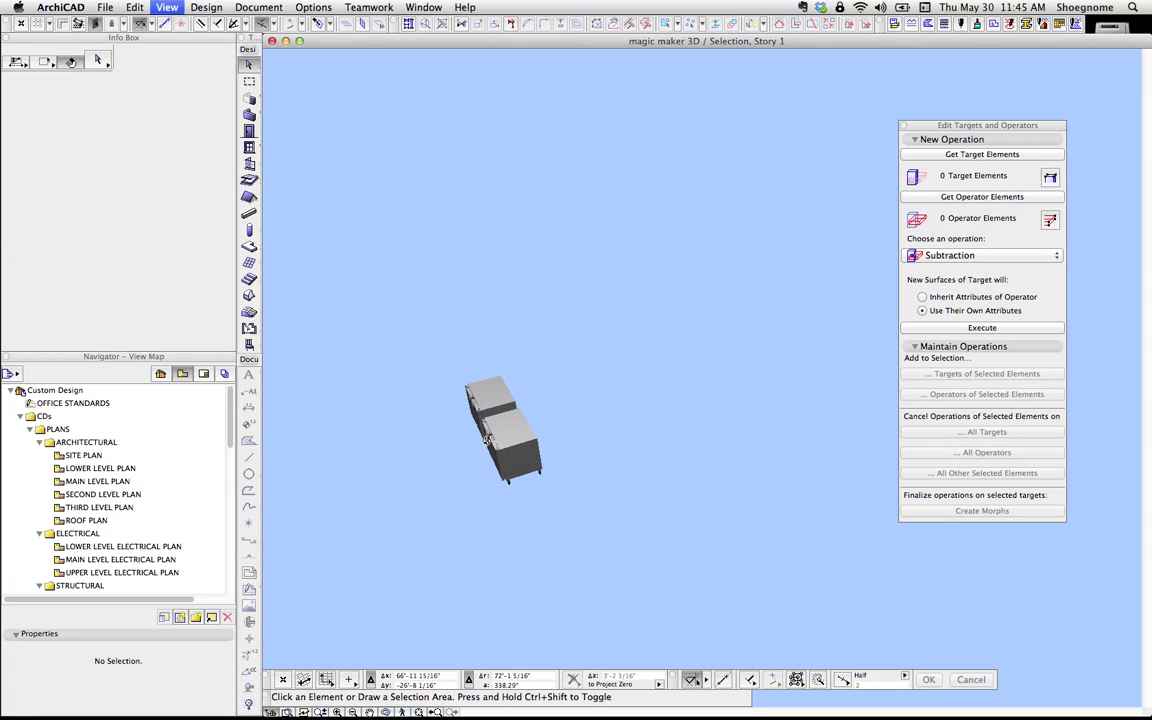
scroll(472, 438, "up", 10)
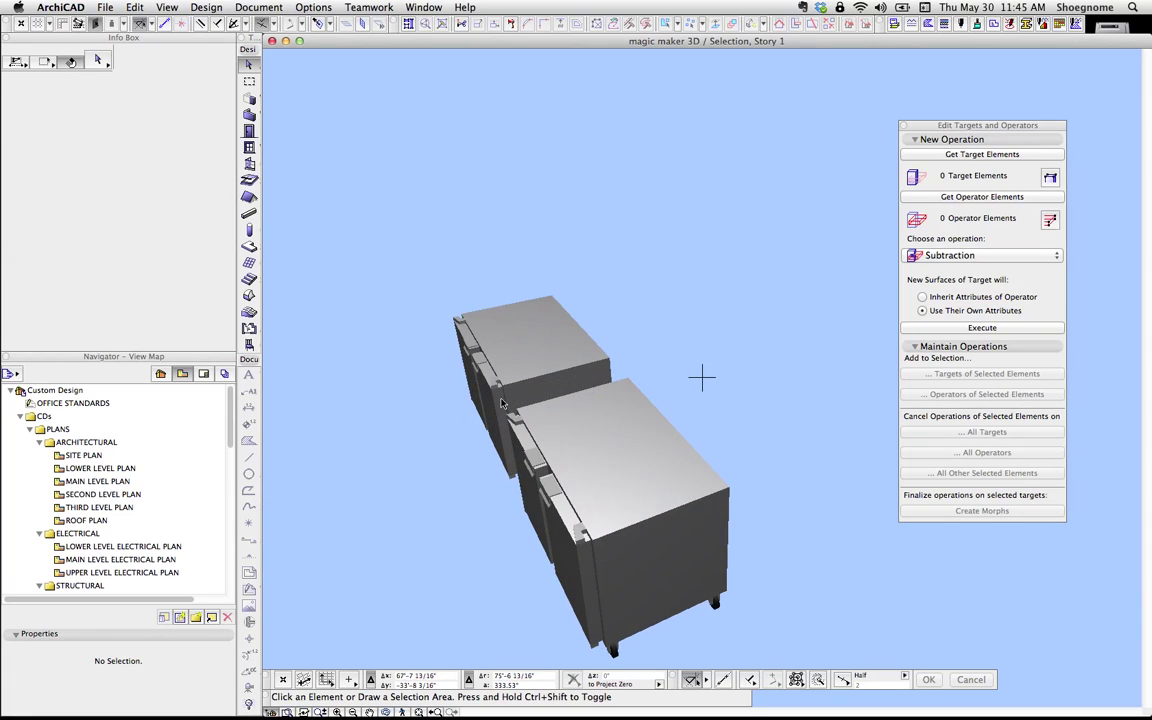
Step: Select both cabinets in 3D to compare their hotspots, deselect them and inspect their door fronts
left_click(463, 369)
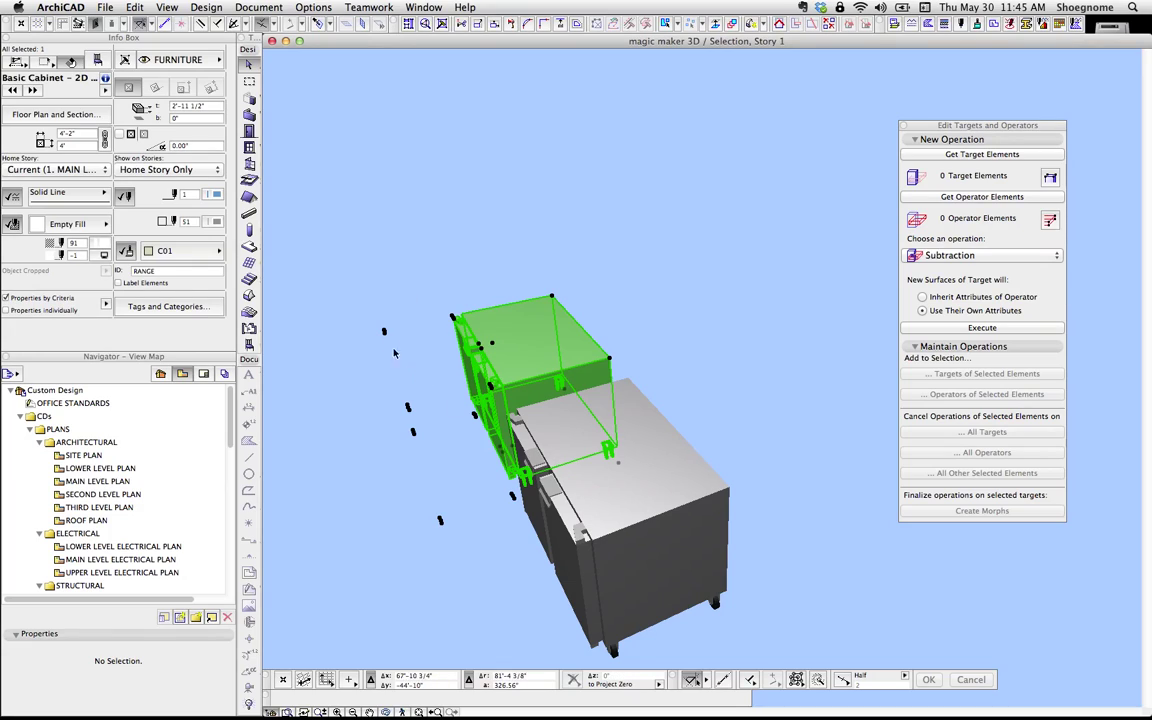
left_click(547, 598, "shift")
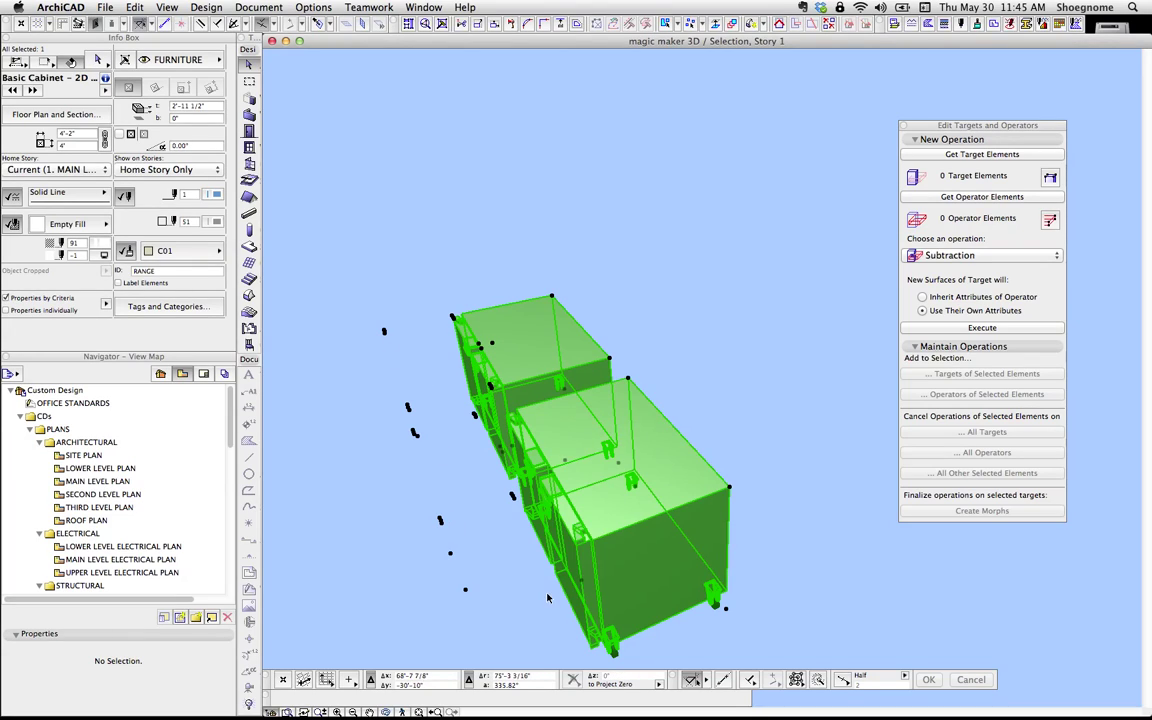
scroll(548, 598, "down", 1)
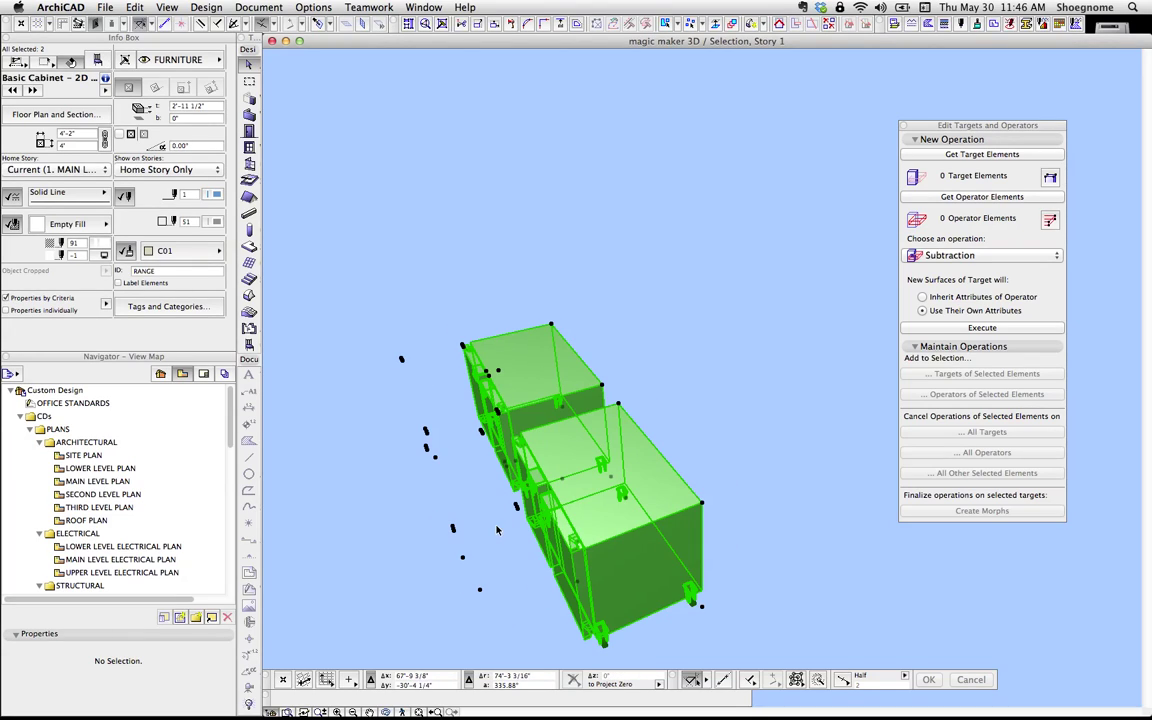
left_click(450, 508)
middle_click_drag(419, 494, 511, 394, "shift")
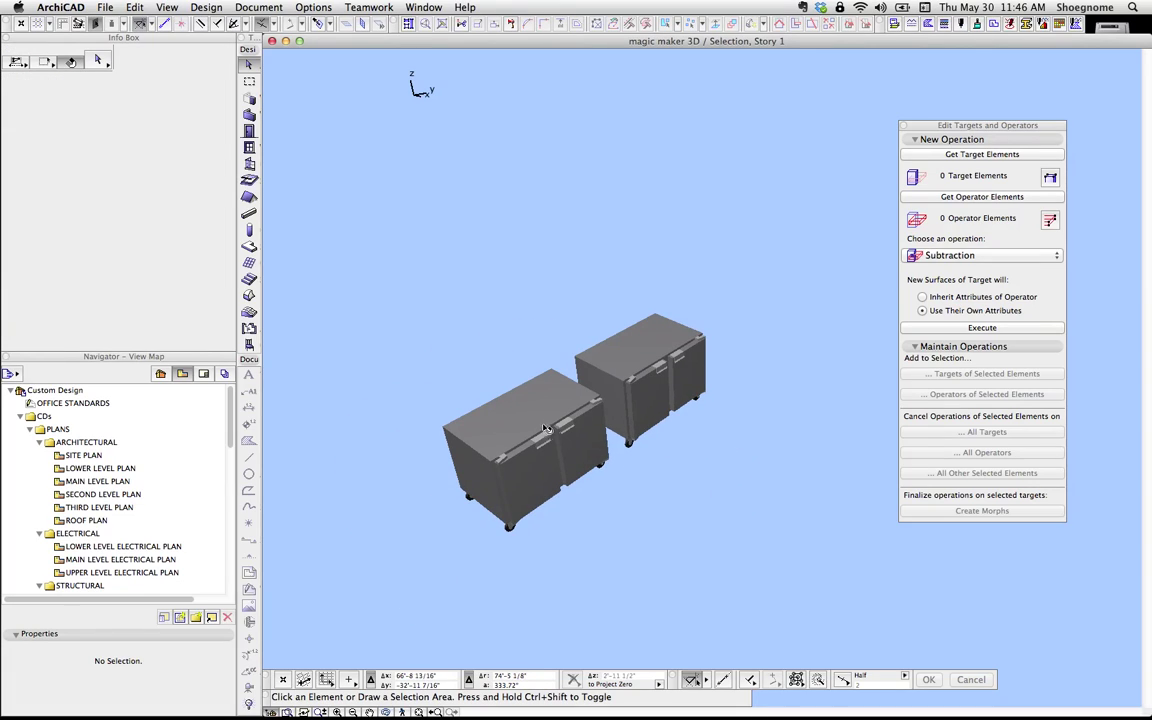
Step: Open the front cabinet's library object for editing and inspect the linework and hotspots in its 2D symbol
left_click(546, 425)
key("super+shift+o")
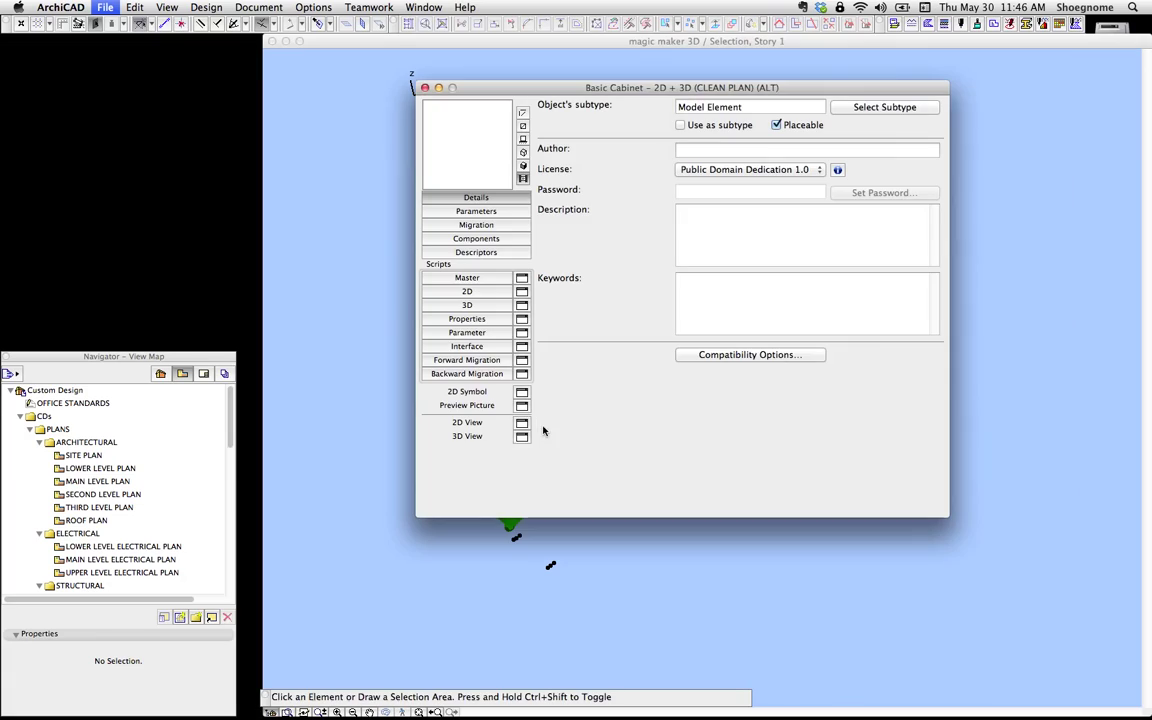
left_click(519, 393)
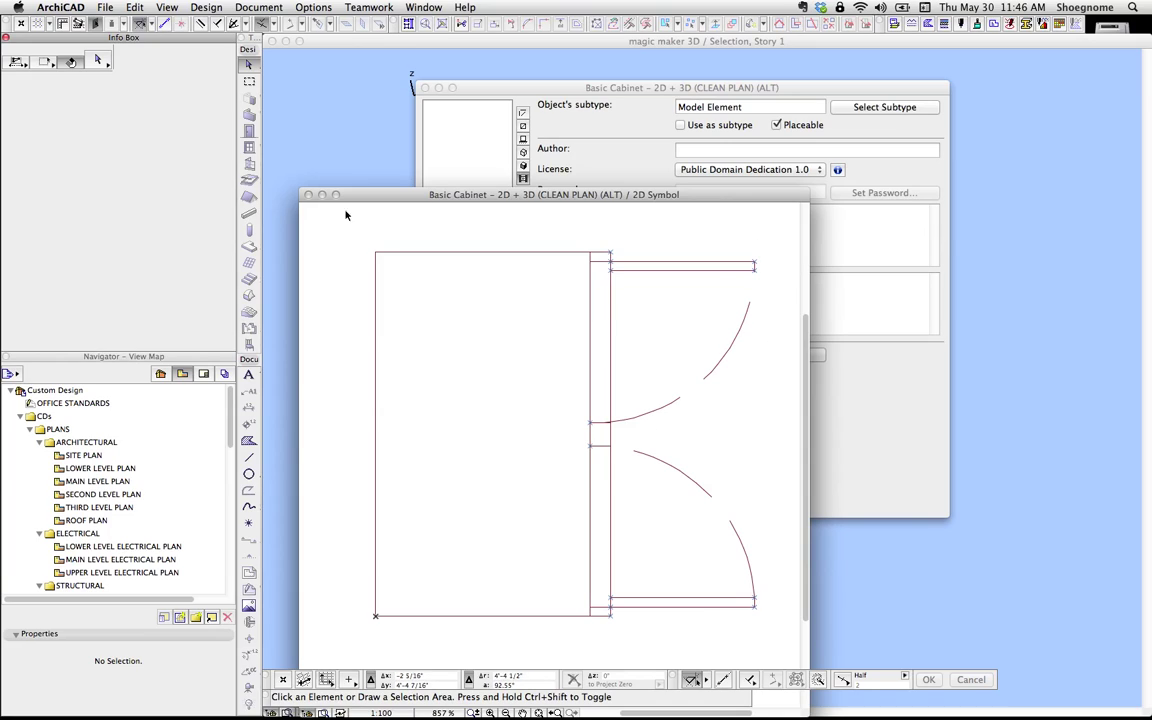
left_click(309, 196)
Step: Check the AC_show2DHotspotsIn3D setting in the object's parameters, close the object and deselect the cabinet
left_click(476, 211)
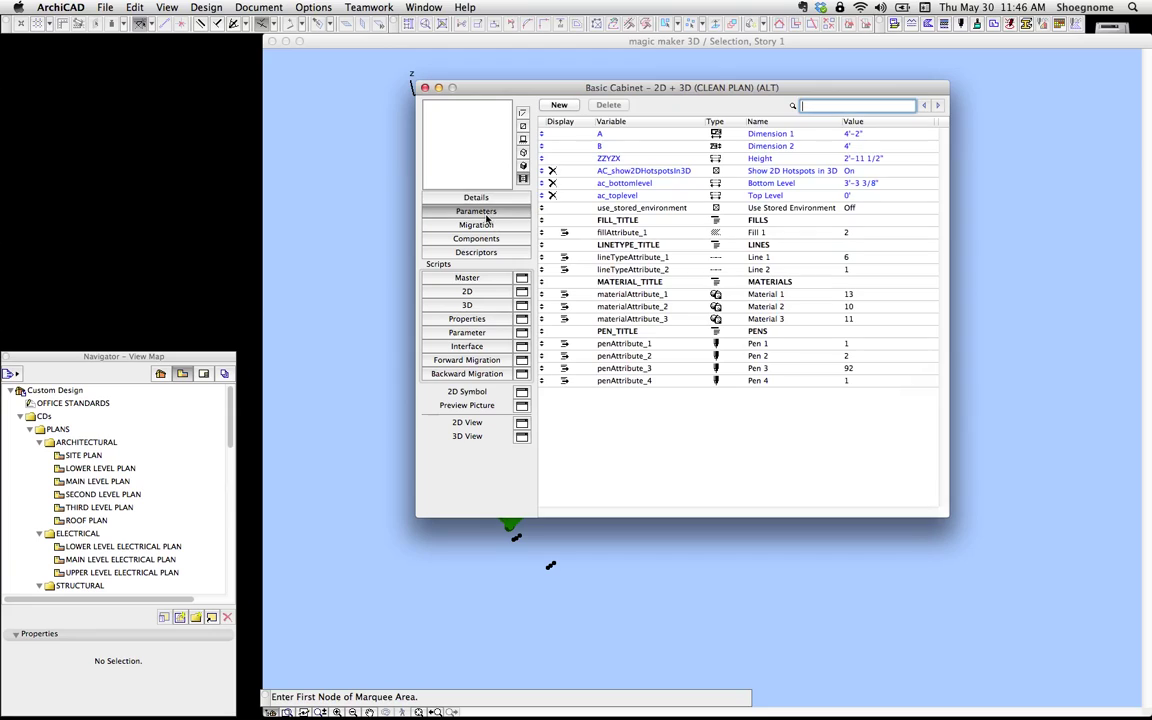
left_click(682, 173)
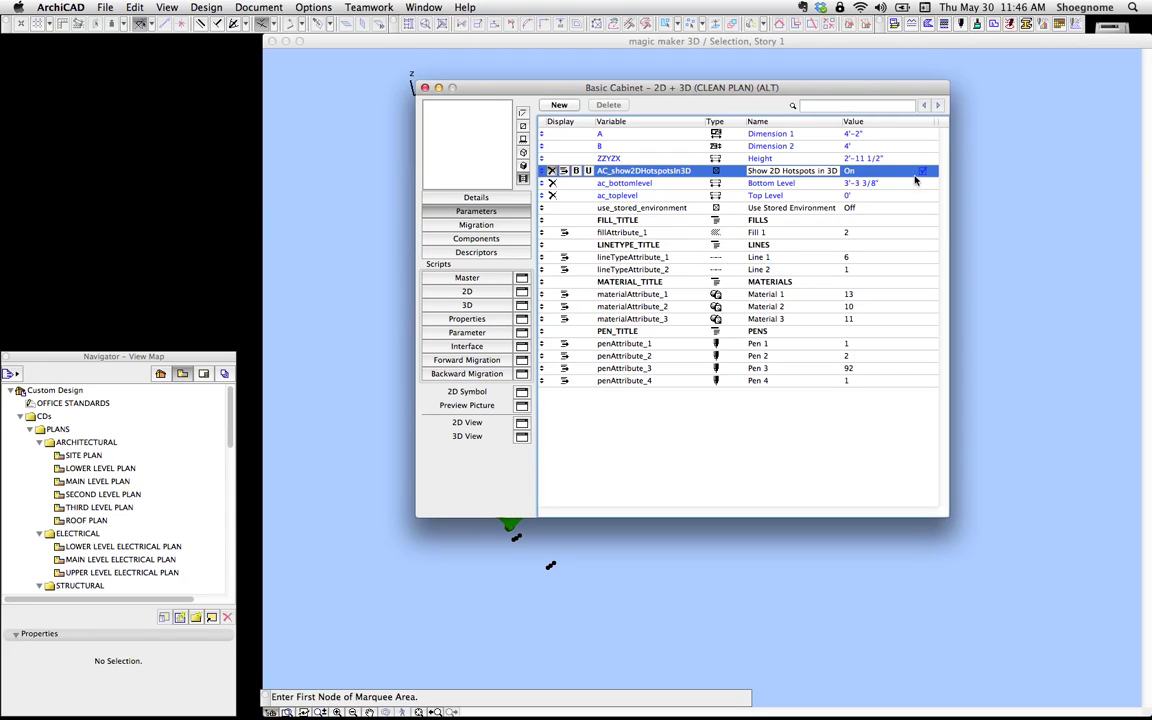
left_click_drag(773, 89, 1032, 108)
left_click_drag(877, 110, 634, 103)
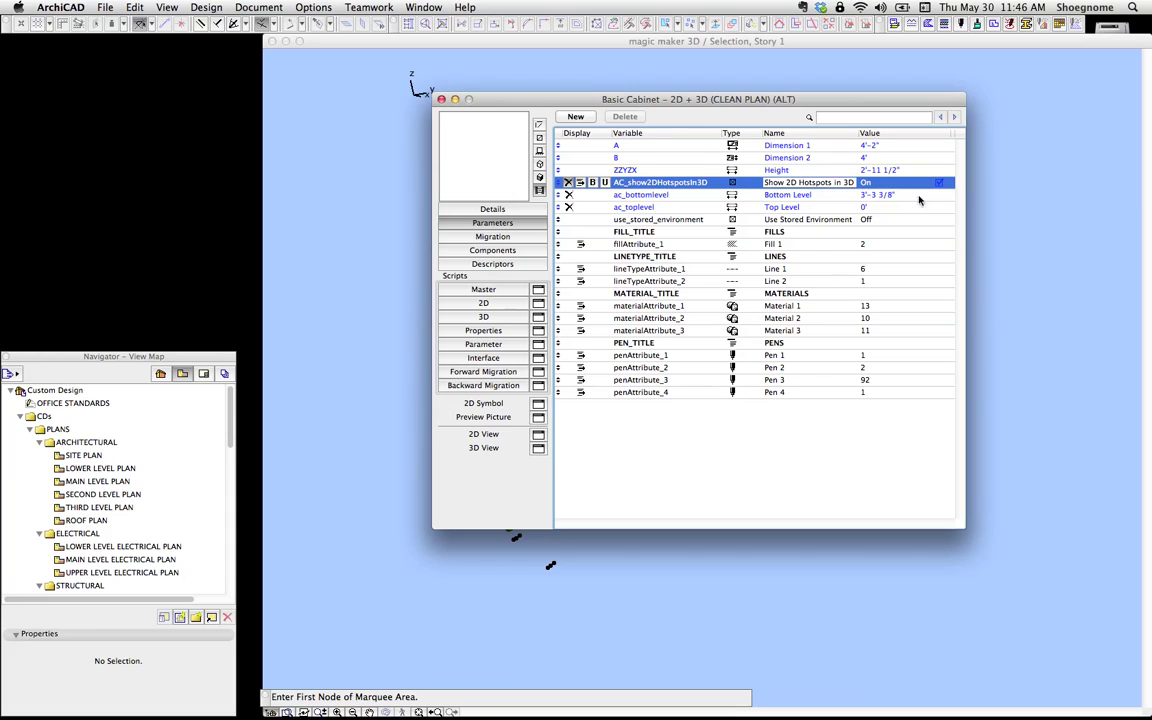
left_click(442, 100)
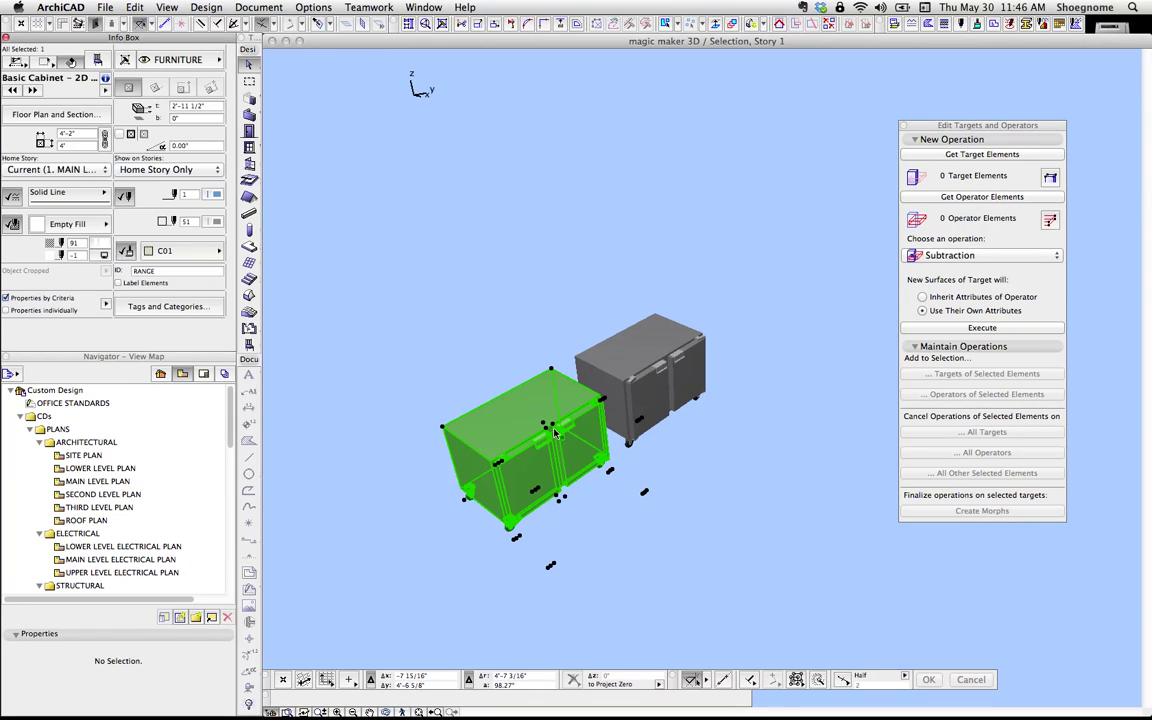
key("Escape")
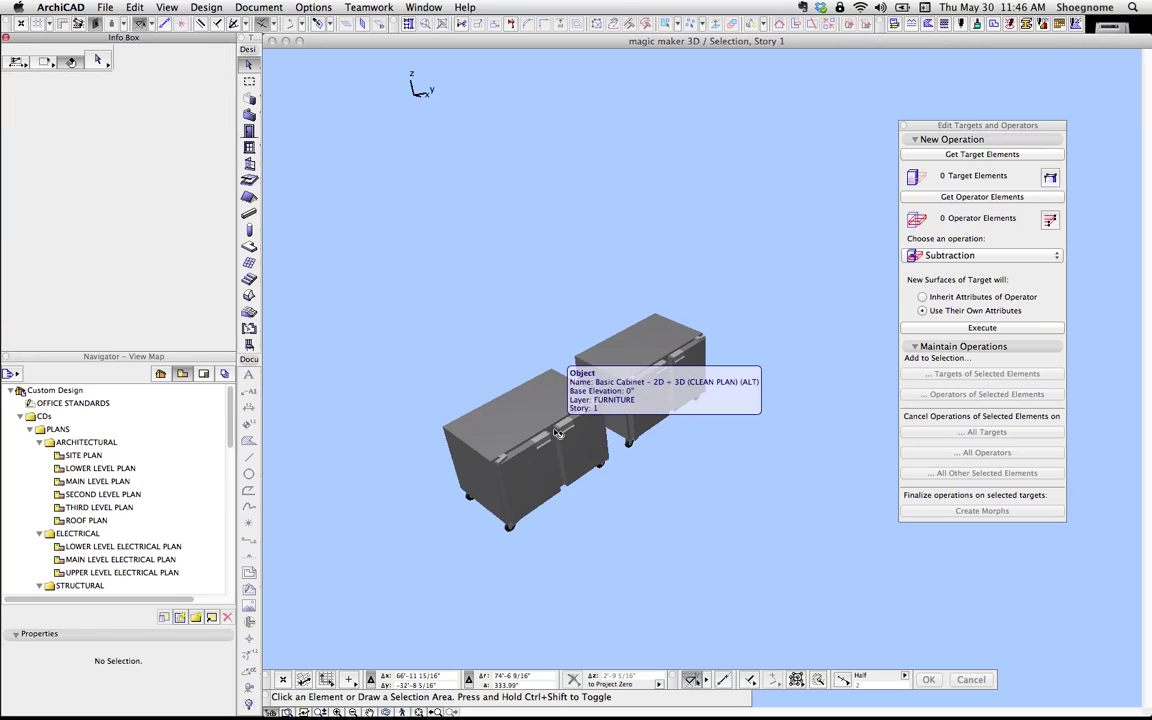
Step: Reselect the front cabinet in 3D to review its hotspots, and return to the floor plan's ELEMENTS and OBJECTS columns
left_click(493, 451)
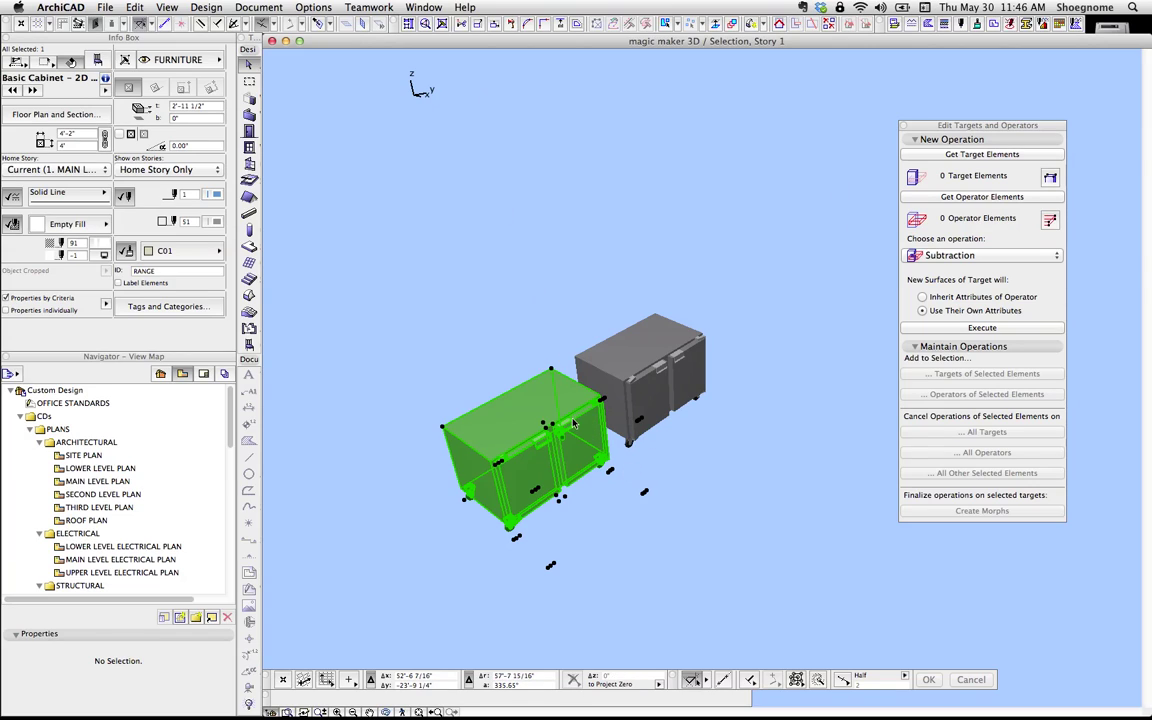
key("F2")
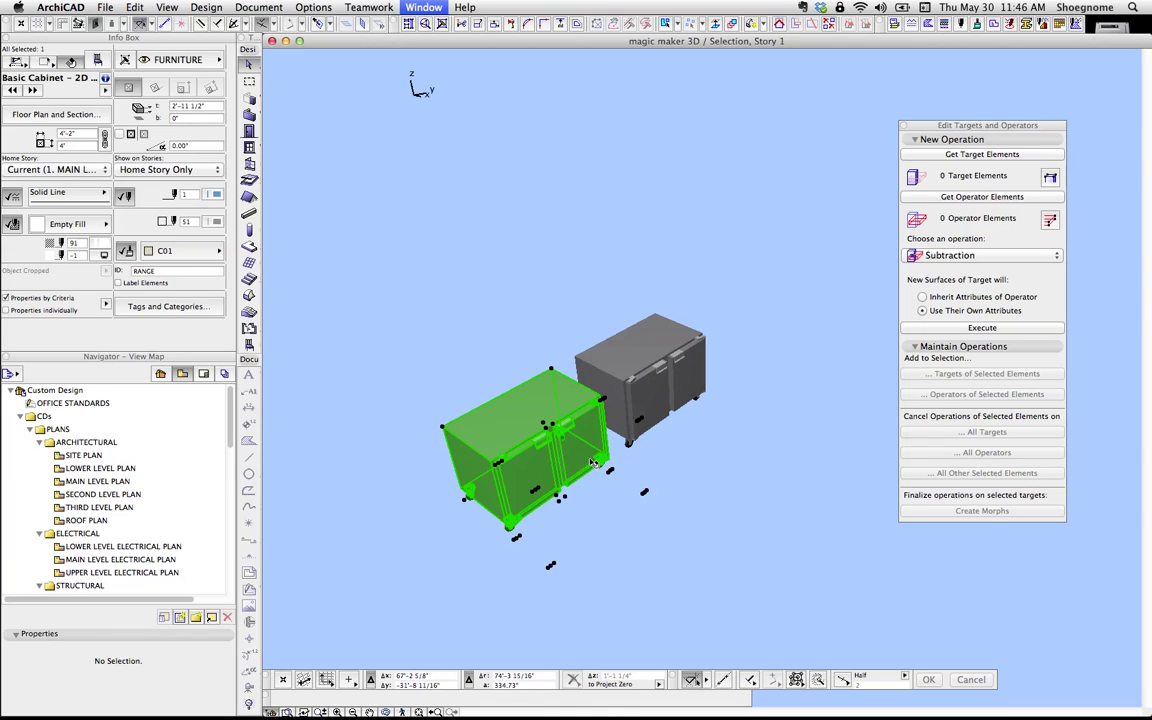
scroll(530, 425, "down", 5)
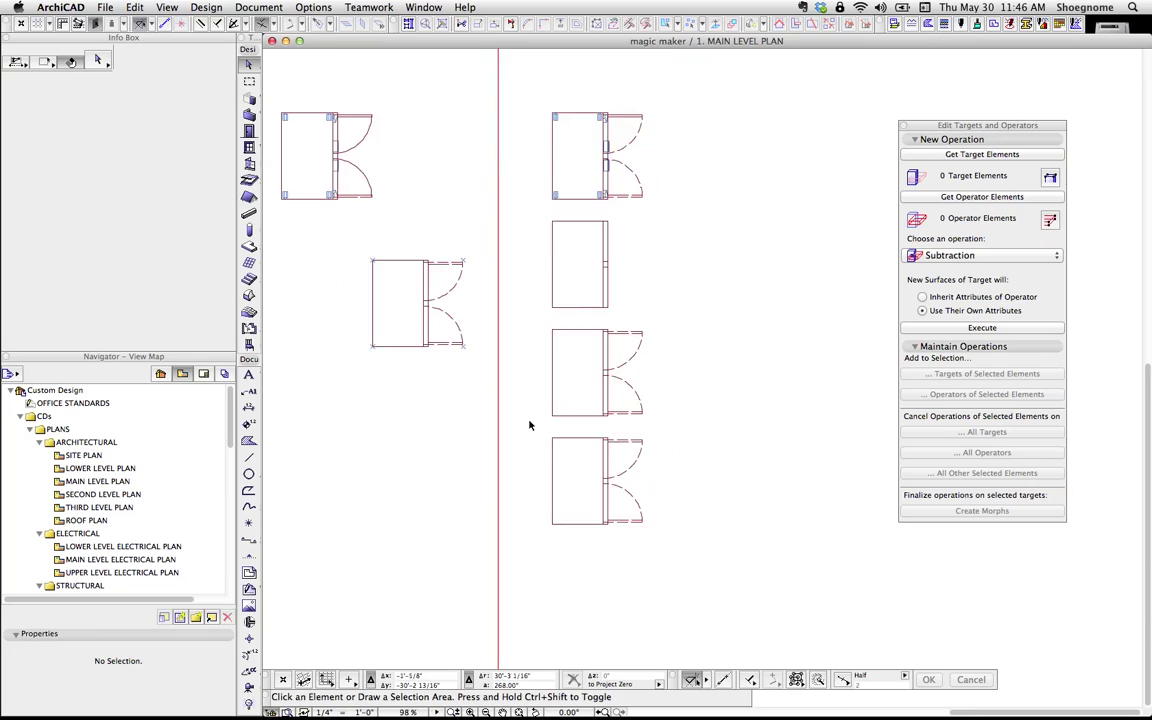
middle_click_drag(562, 287, 569, 358)
scroll(569, 353, "down", 1)
scroll(569, 353, "down", 2)
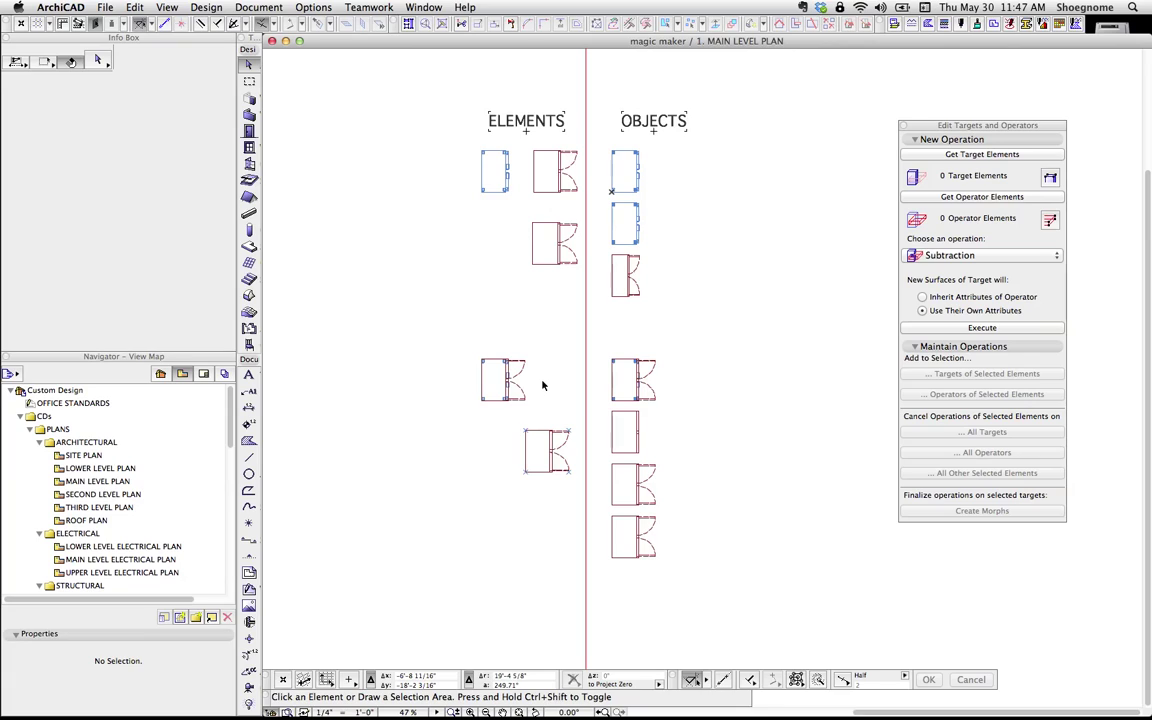
Step: Select the lower source cabinet's morphs under ELEMENTS for review, deselect them, and select the separate 2D cabinet linework with its hotspots
left_click_drag(465, 343, 547, 412)
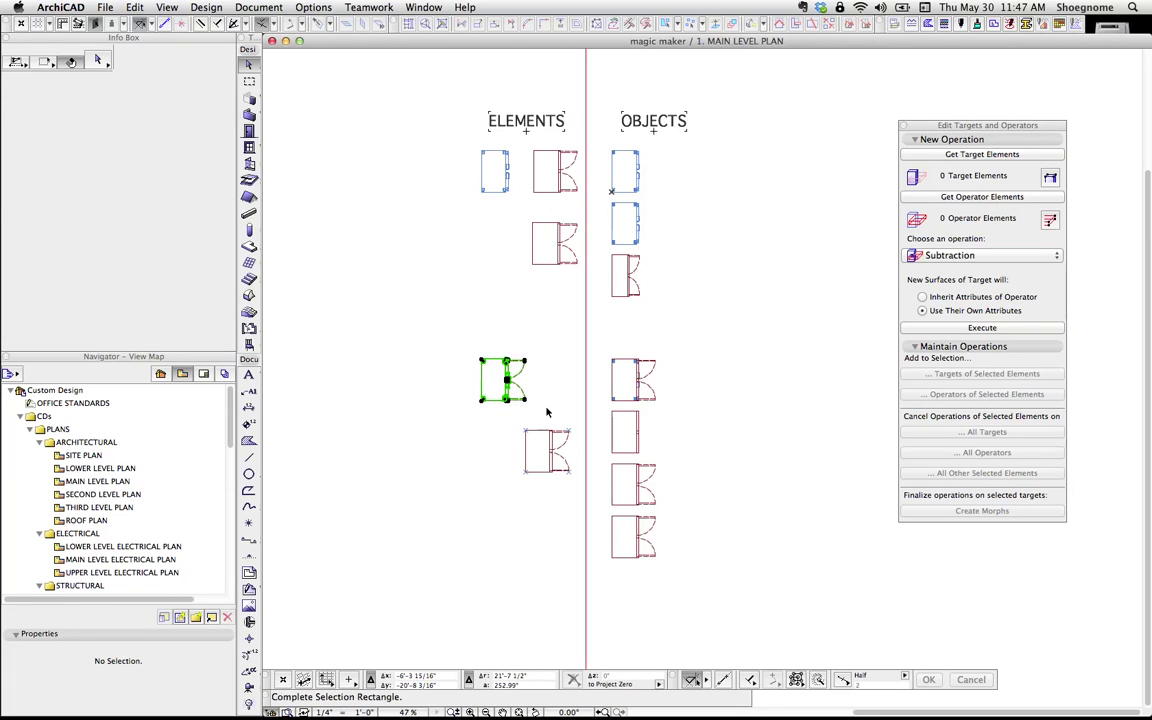
left_click(547, 412)
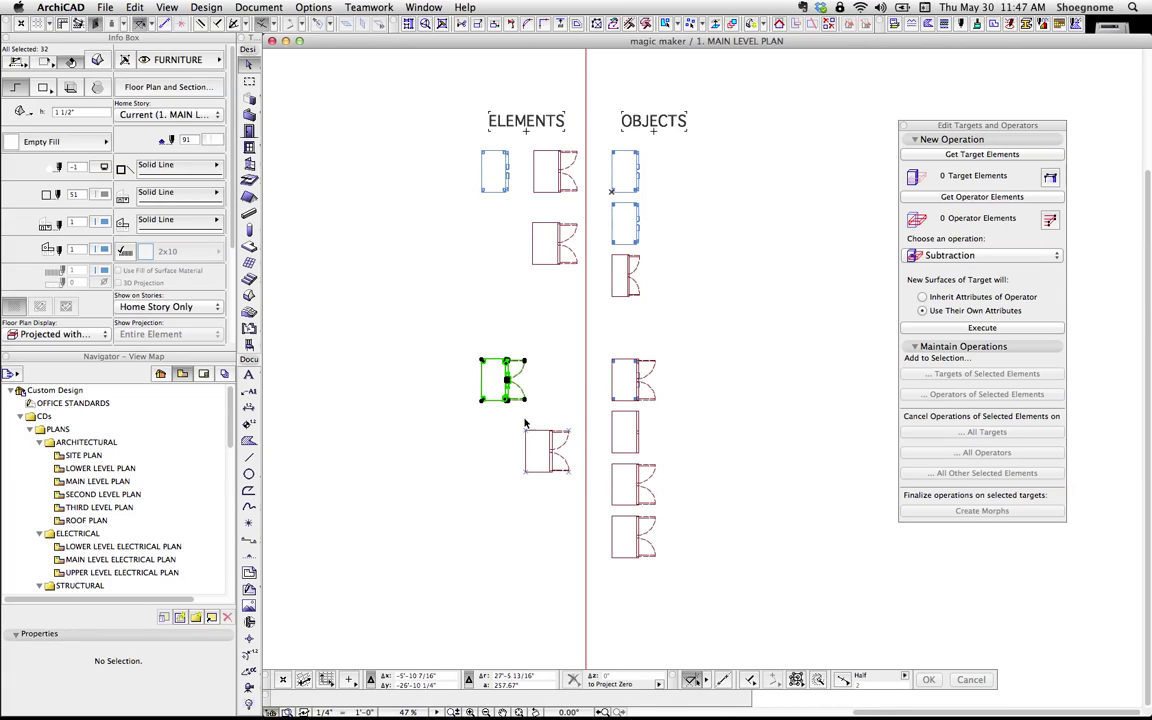
left_click(470, 488)
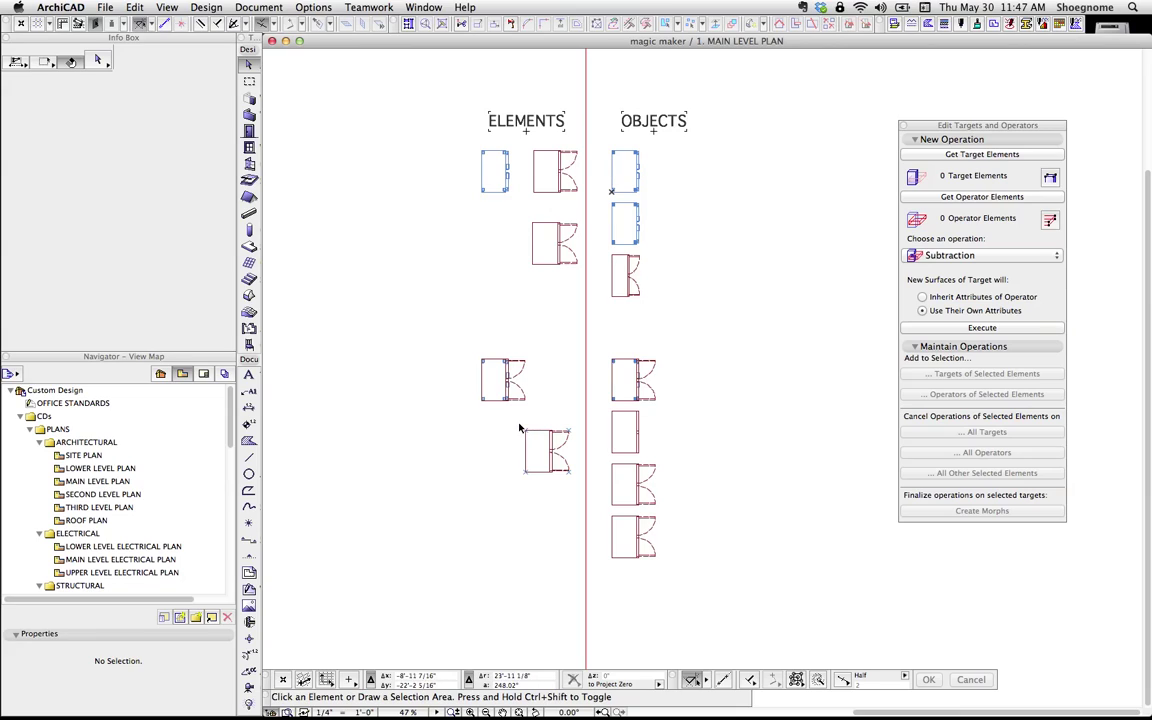
left_click(521, 428)
left_click(576, 490)
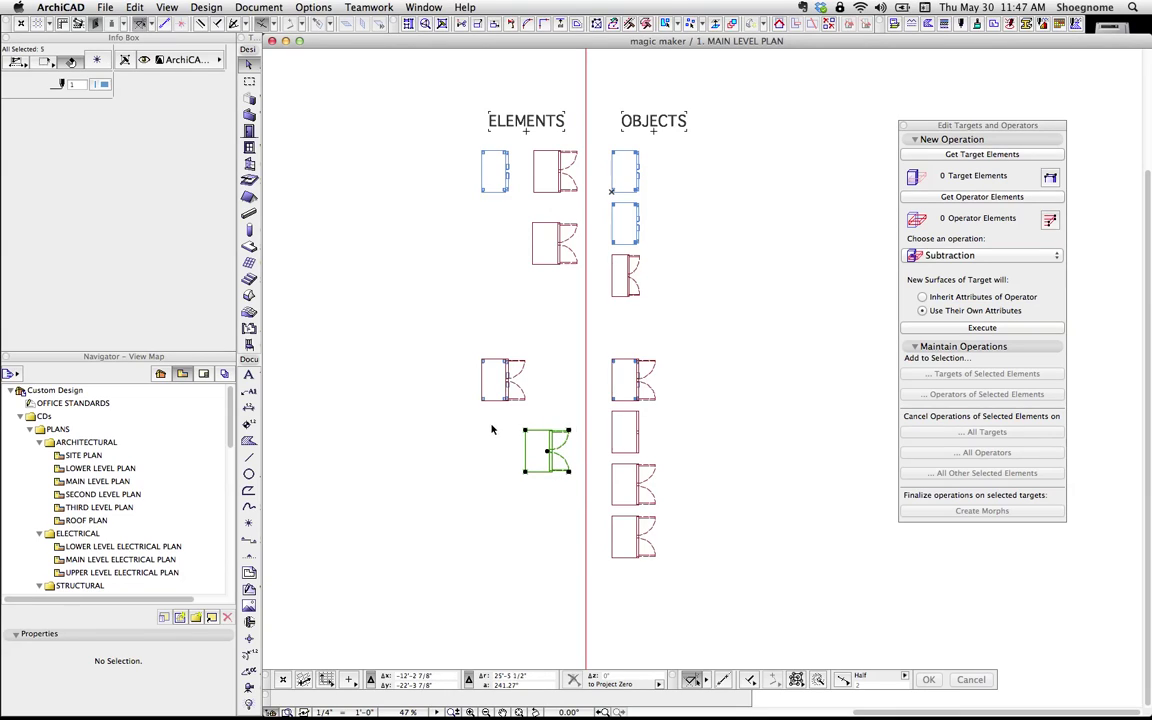
Step: Start a new library object from the selected linework, inspect its 2D symbol, and close the object without saving it
key("super+shift+n")
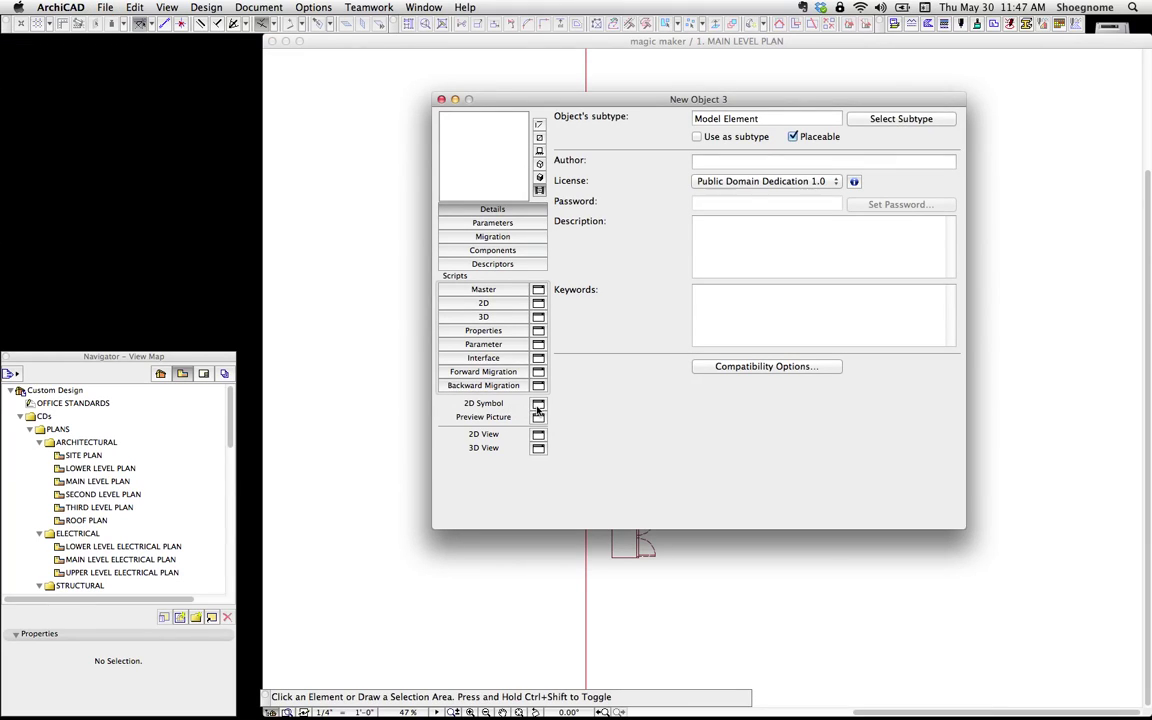
left_click(538, 405)
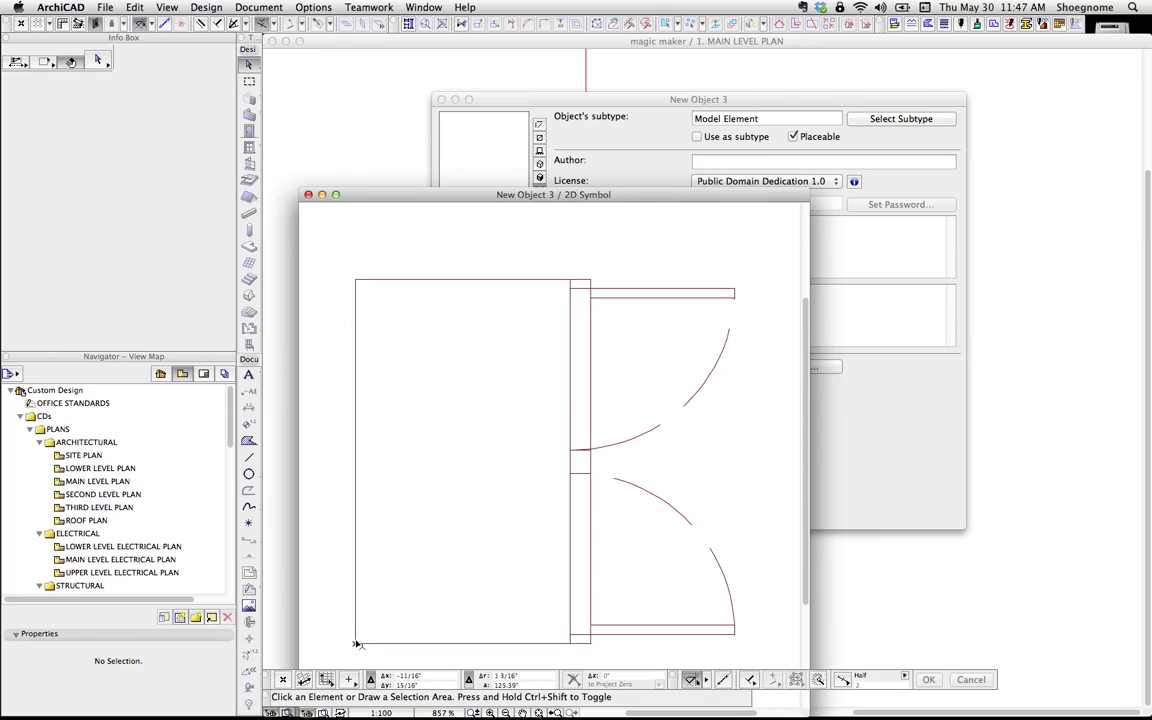
left_click(308, 194)
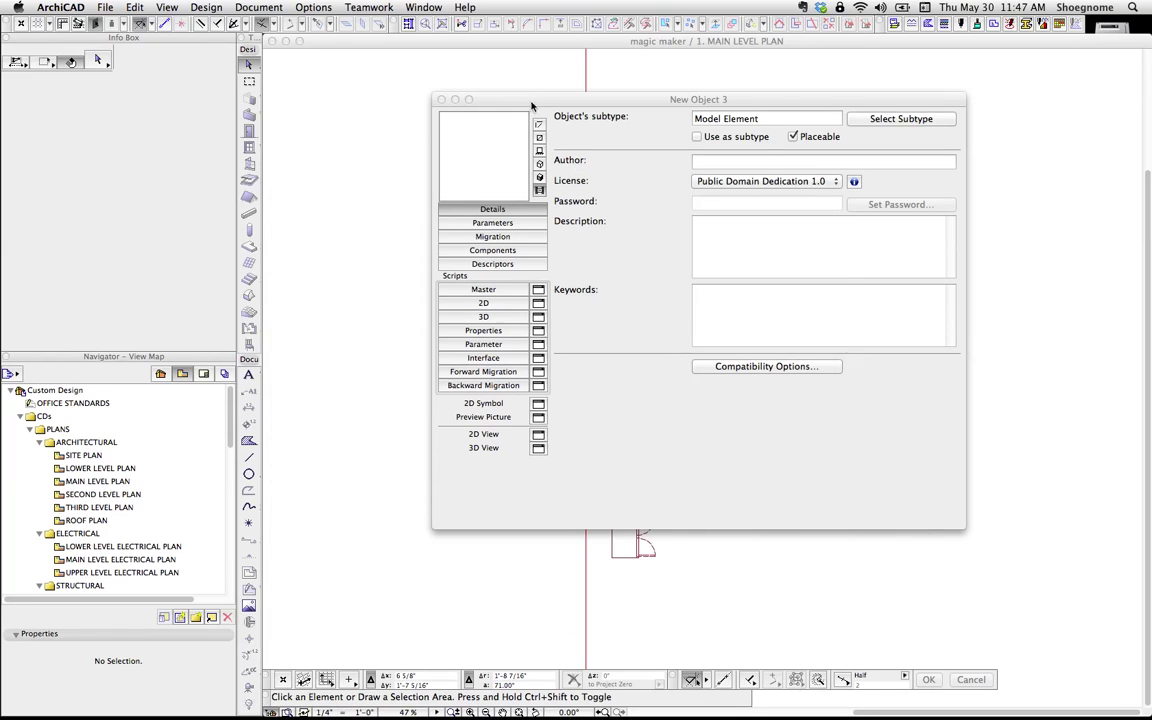
left_click(442, 100)
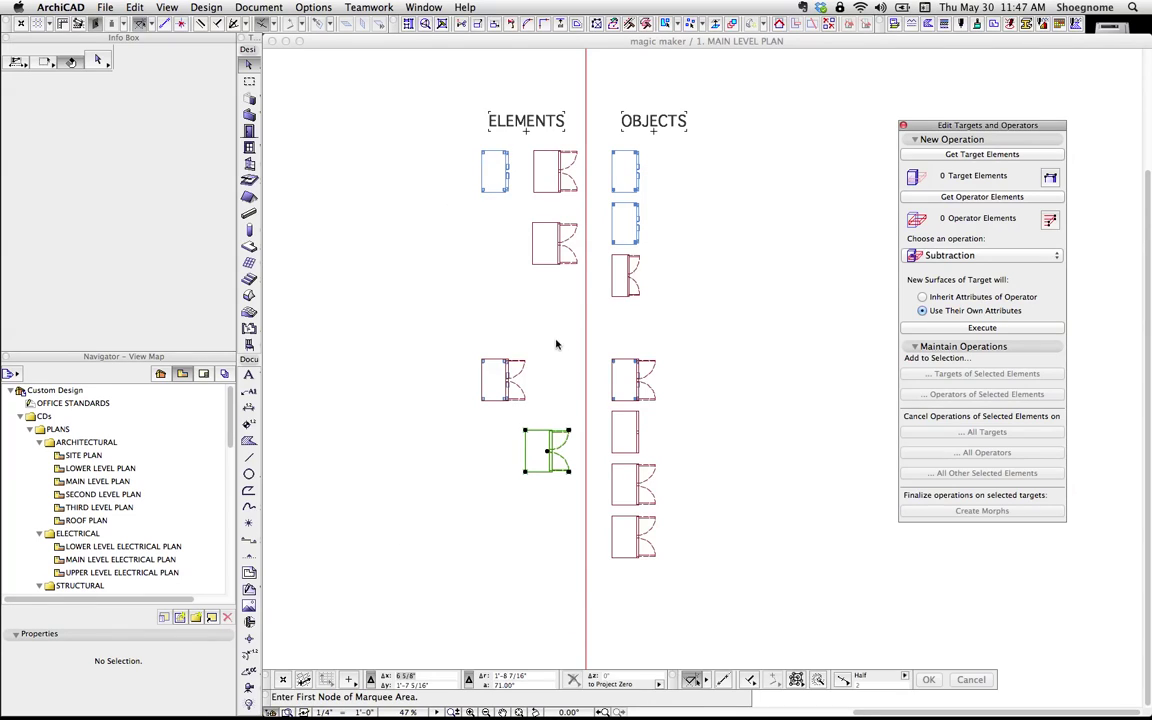
Step: Select the cabinet without door swings in the lower OBJECTS group, examine its hotspots, and deselect it
scroll(644, 458, "up", 2)
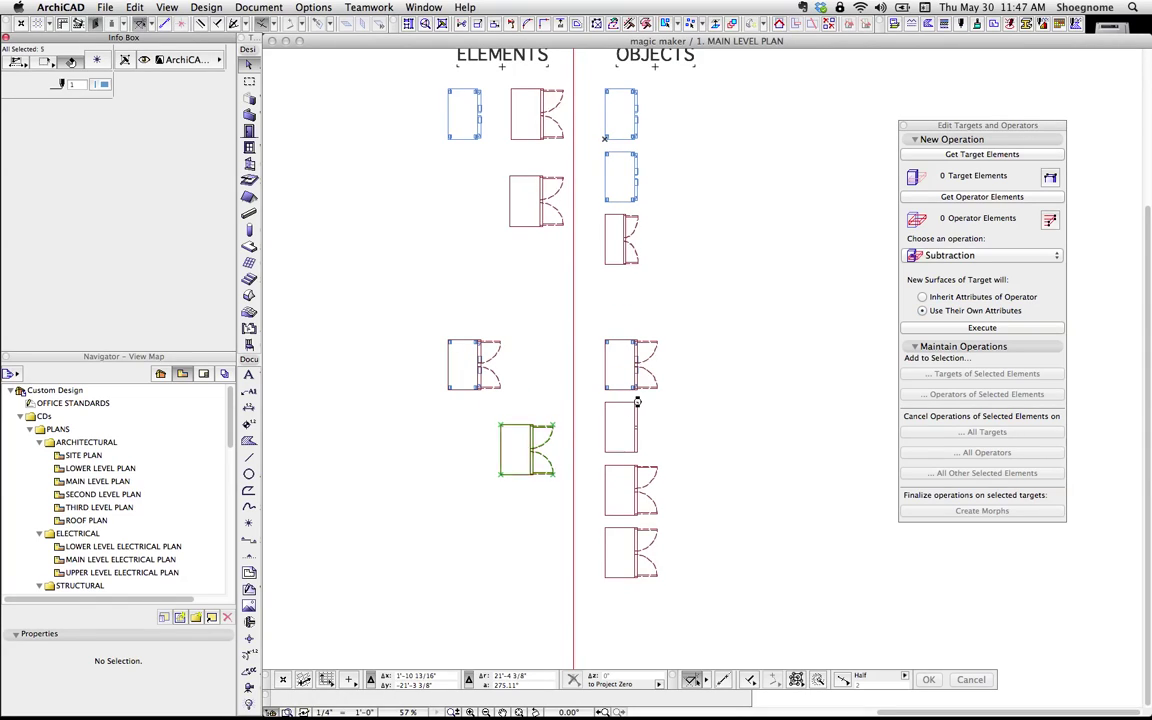
left_click(638, 410)
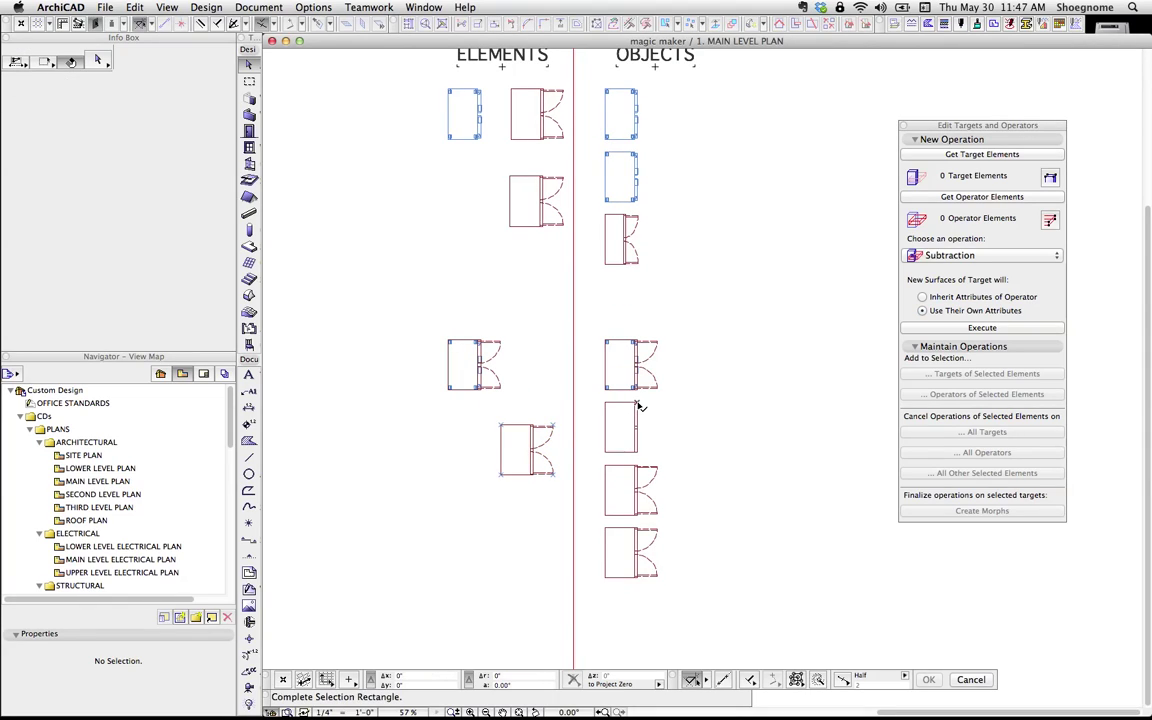
left_click(606, 403)
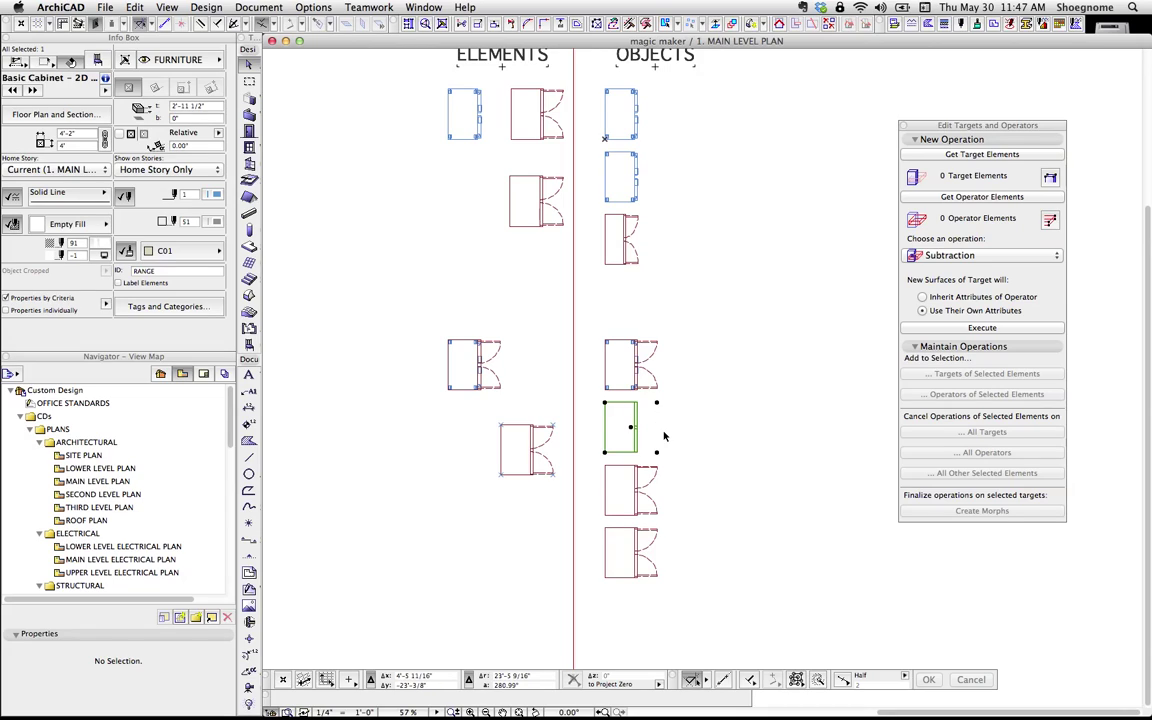
left_click(716, 393)
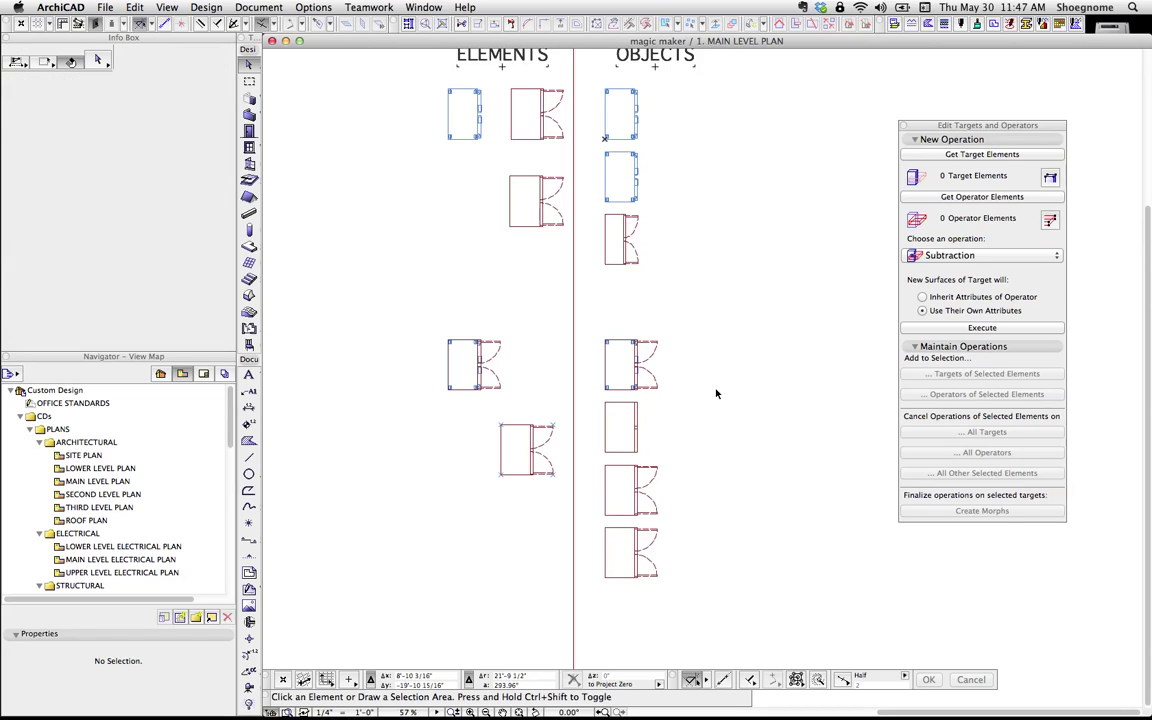